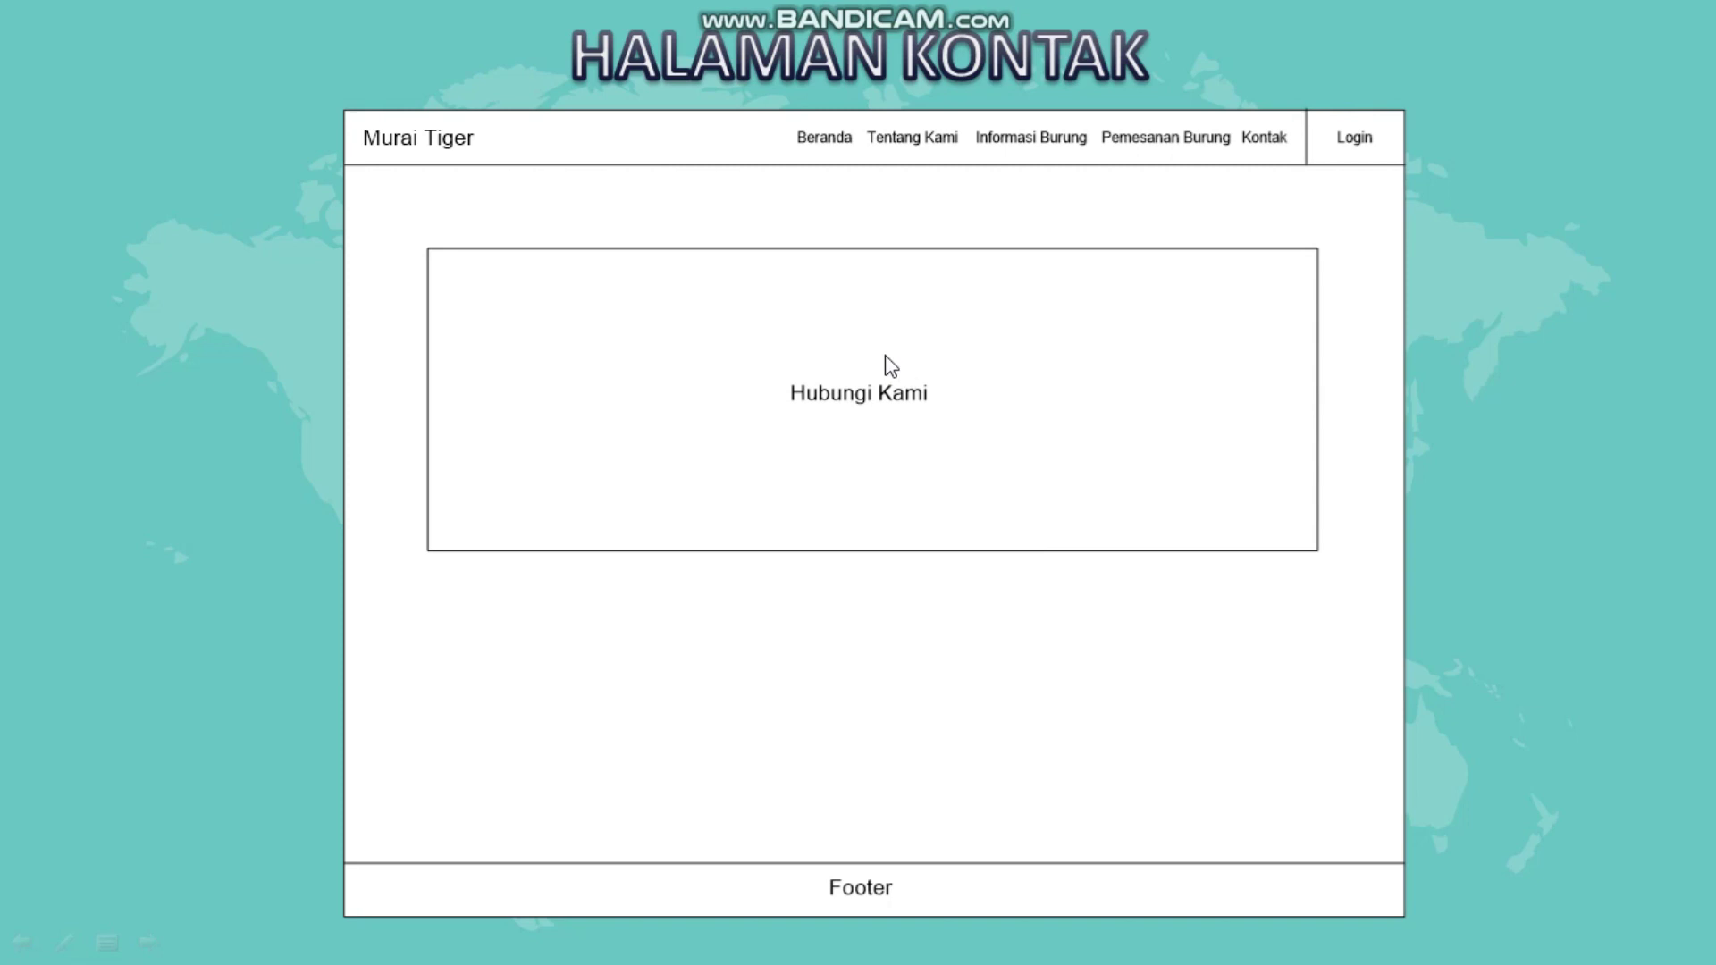
Advance the slideshow from Halaman Kontak to the Halaman Login wireframe slide.
left_click(1186, 907)
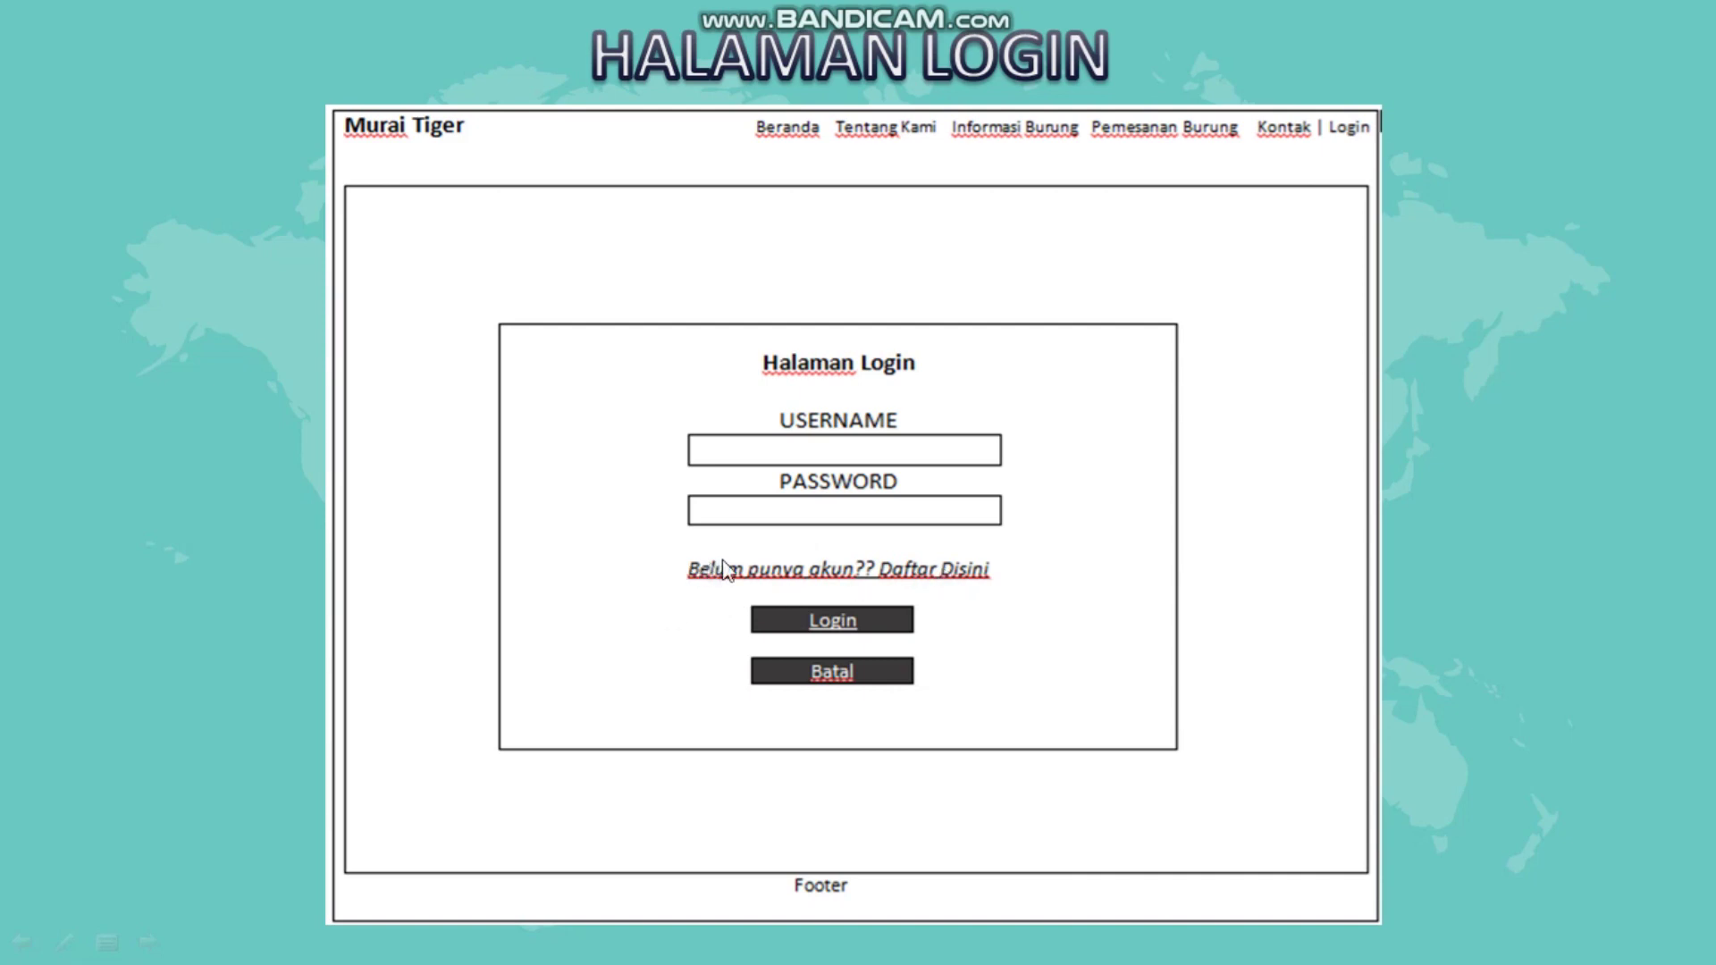
Follow the Daftar Disini link on the login slide to the registration mockup.
left_click(952, 573)
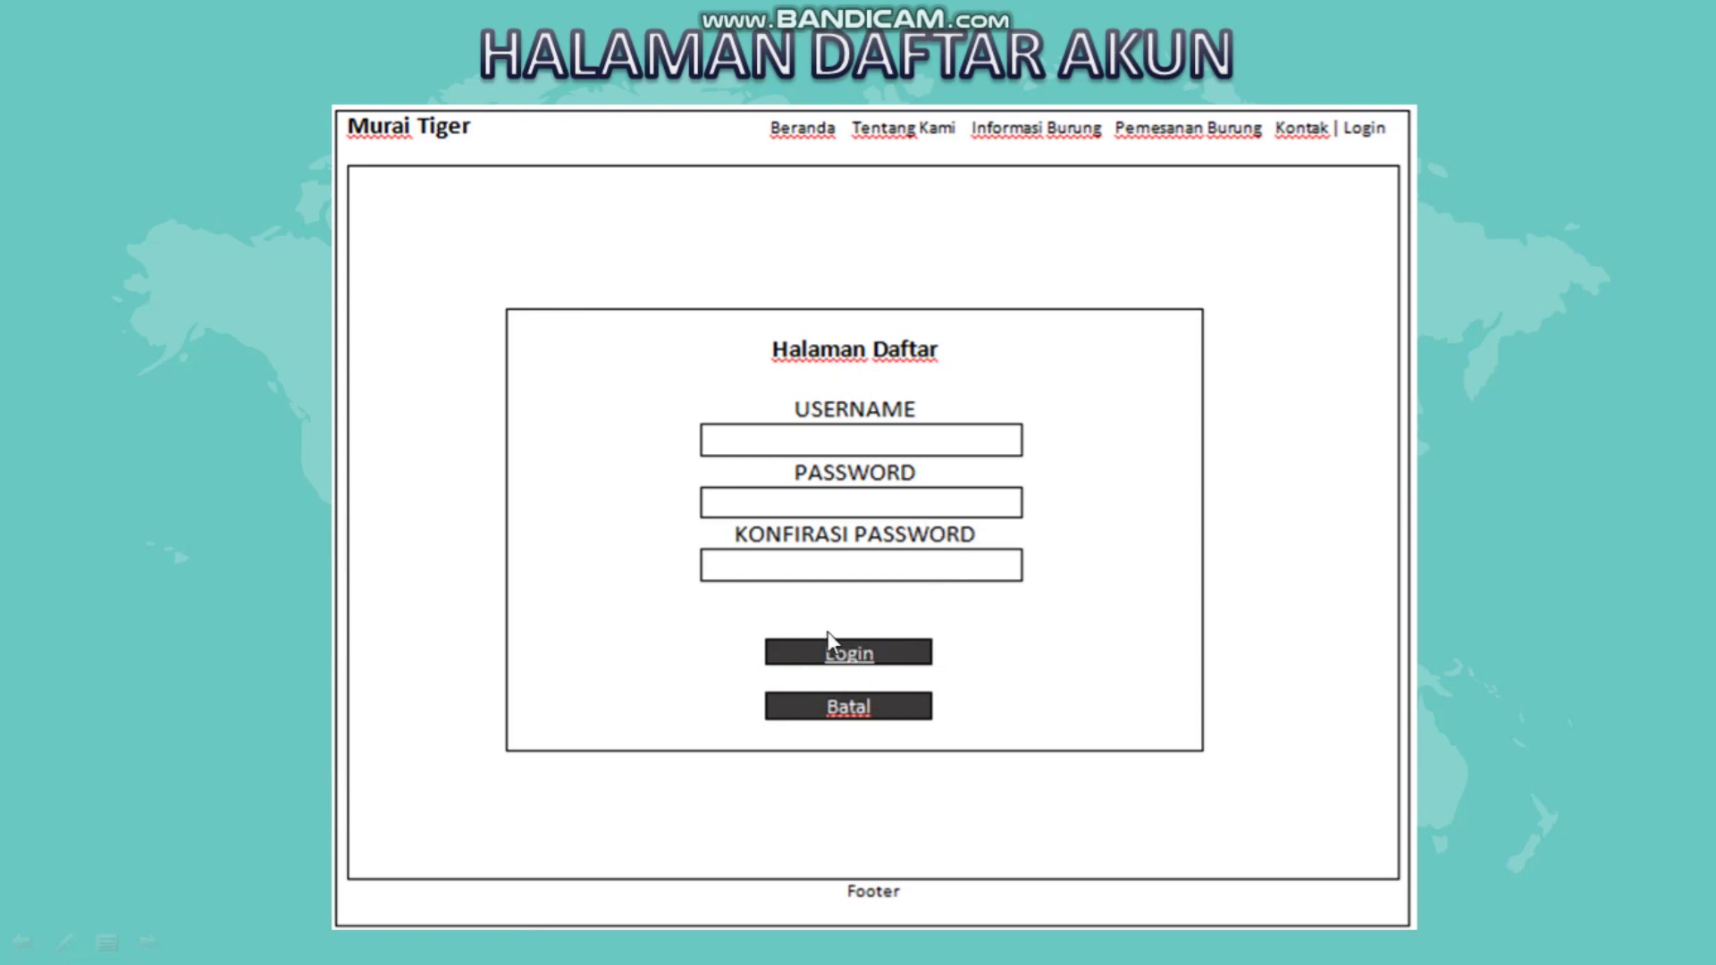
Step through the Pemesanan Burung and History slides to reach Halaman Data User.
left_click(944, 909)
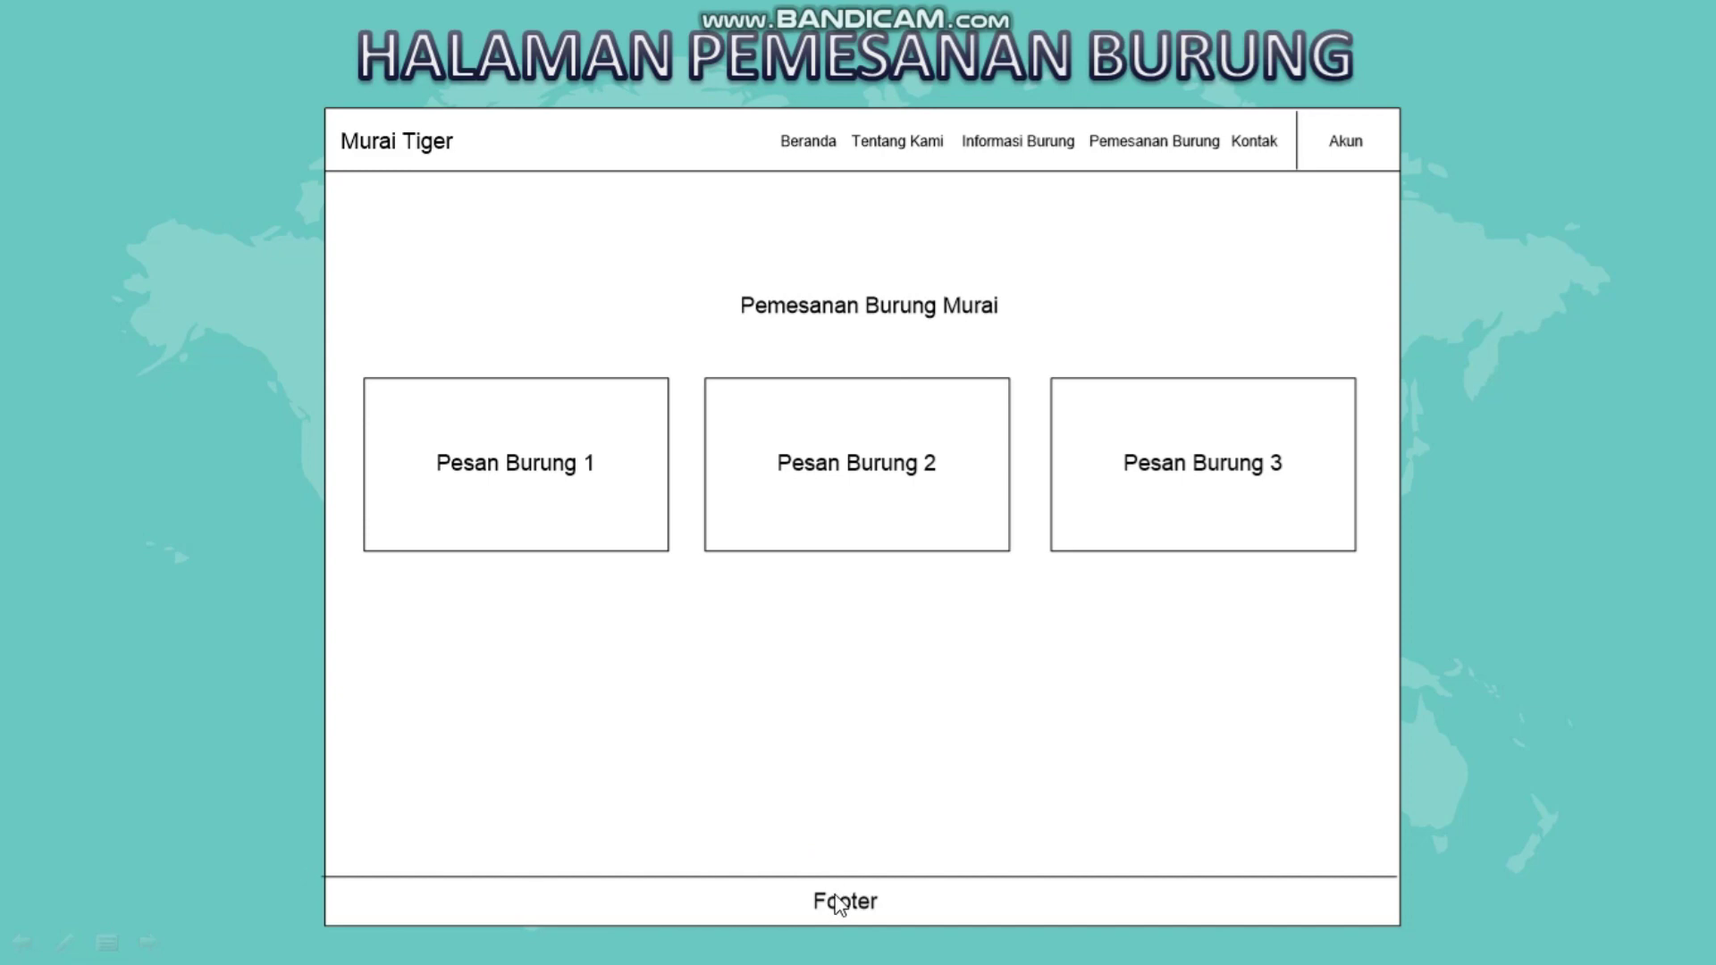
left_click(1170, 790)
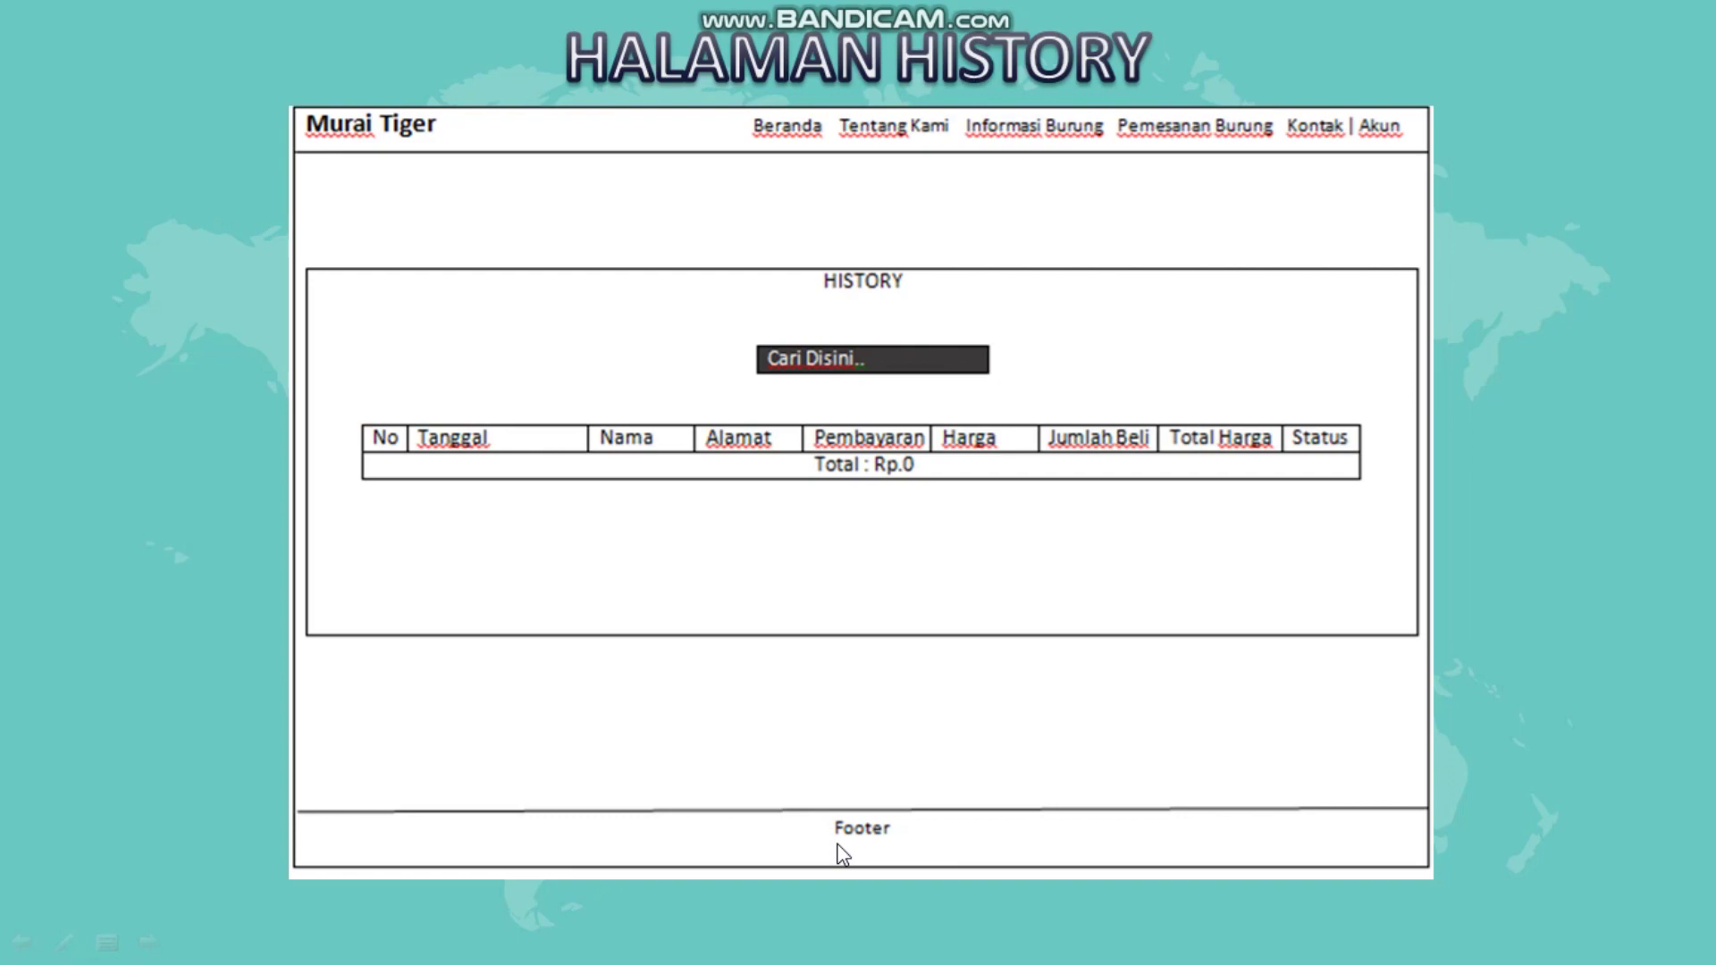
left_click(1028, 673)
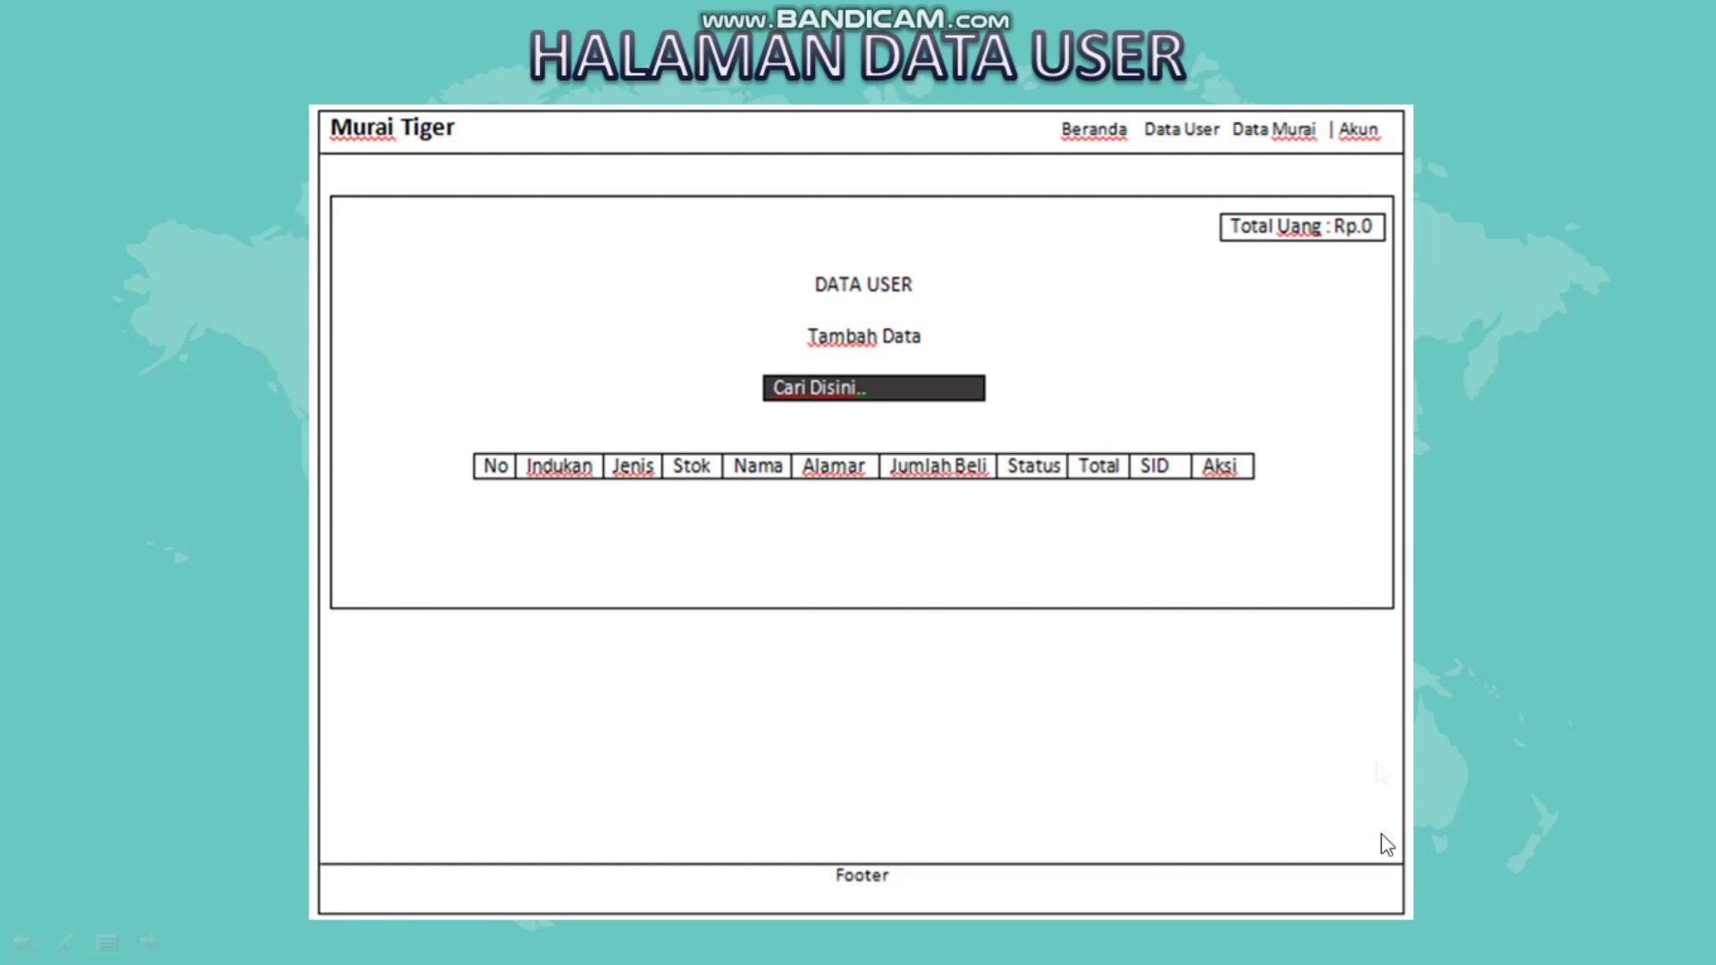
Advance from Halaman Data User to the Halaman Data Murai three-row table slide.
left_click(1100, 913)
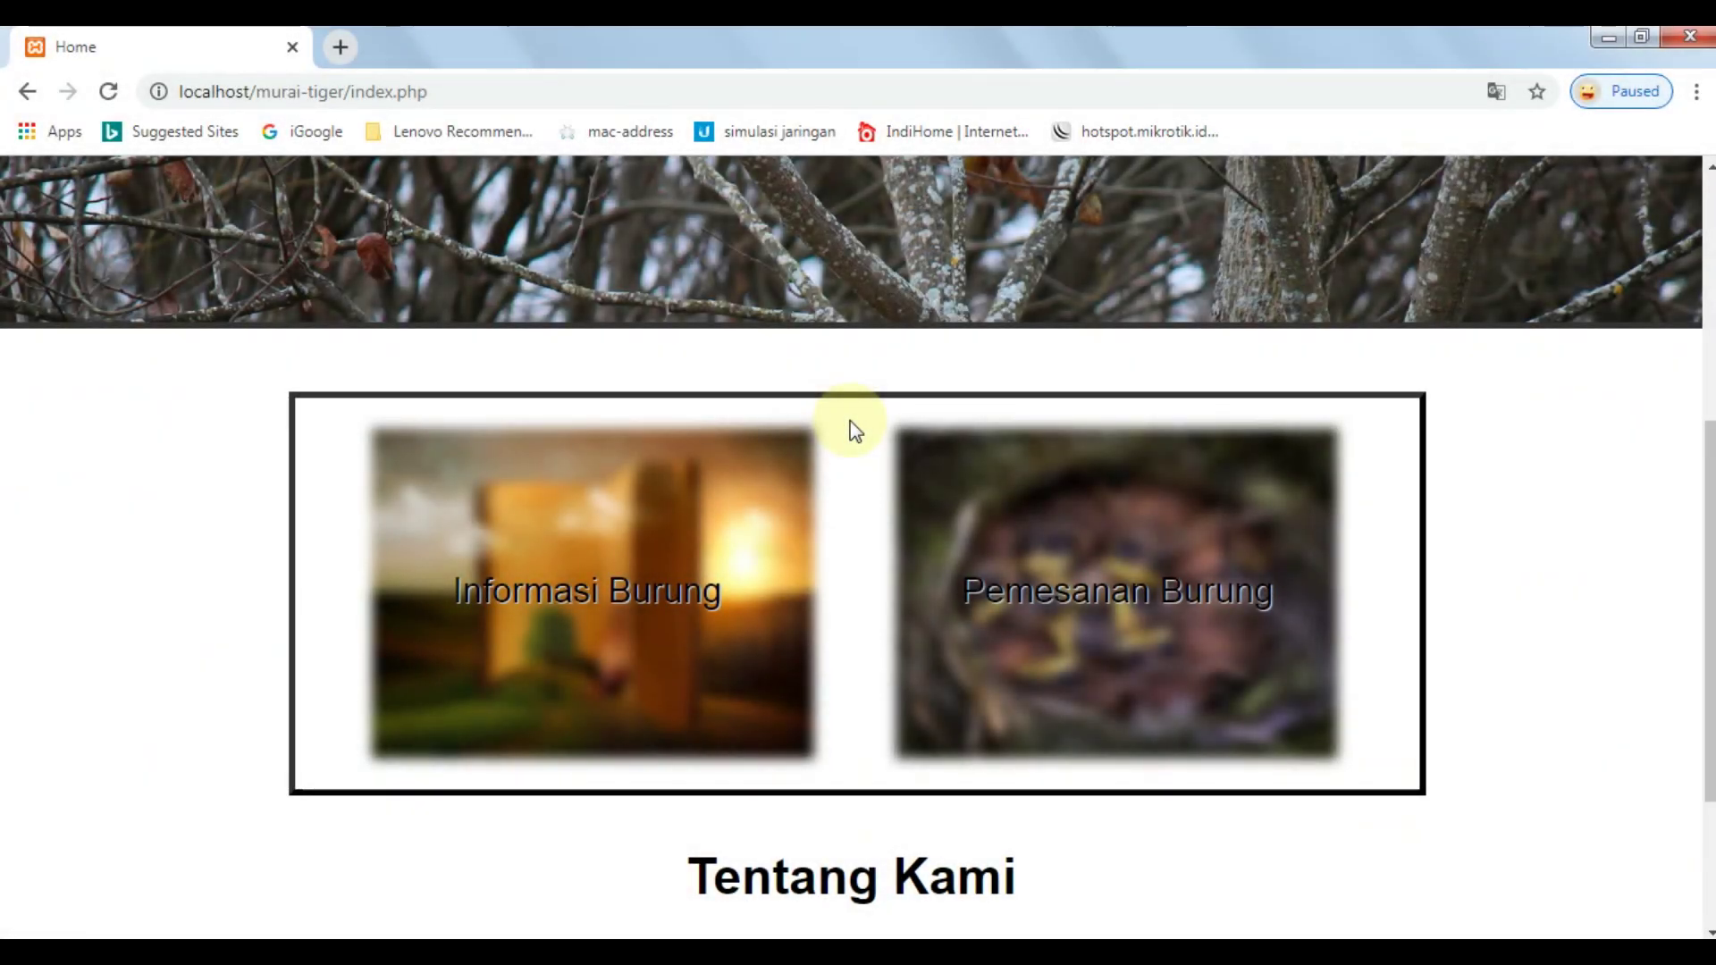
Scroll the index.php home page, highlighting the site title and header text.
scroll(816, 465, "up", 5)
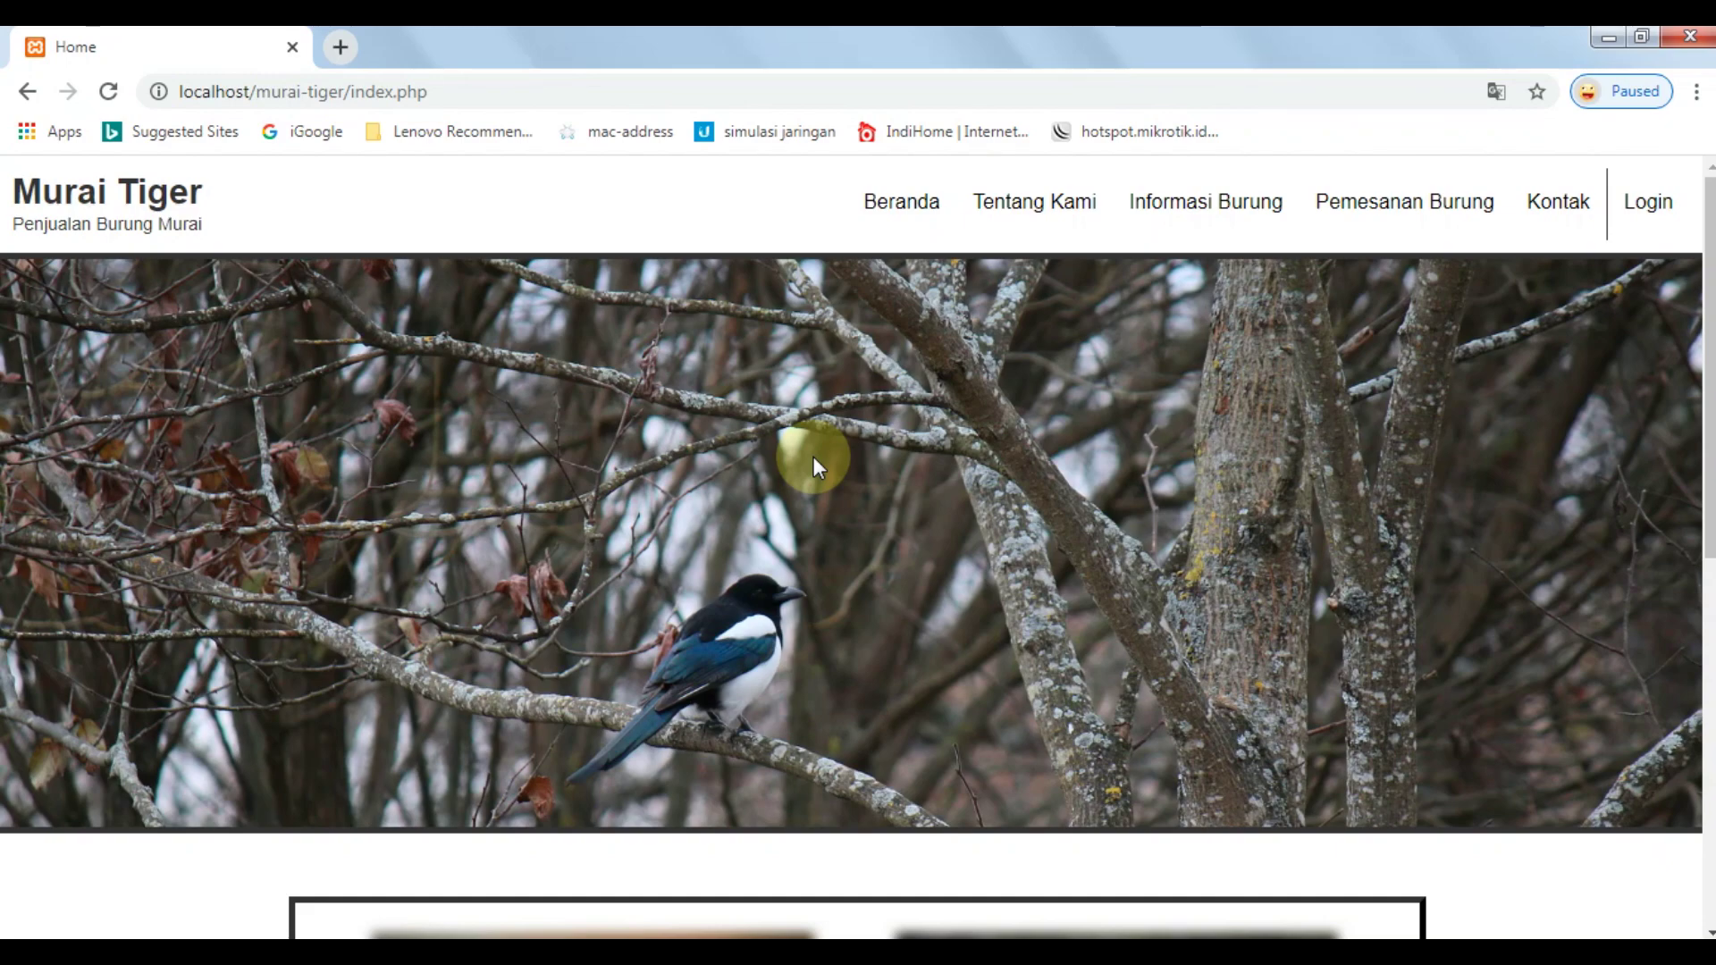
scroll(813, 458, "down", 4)
scroll(814, 458, "up", 4)
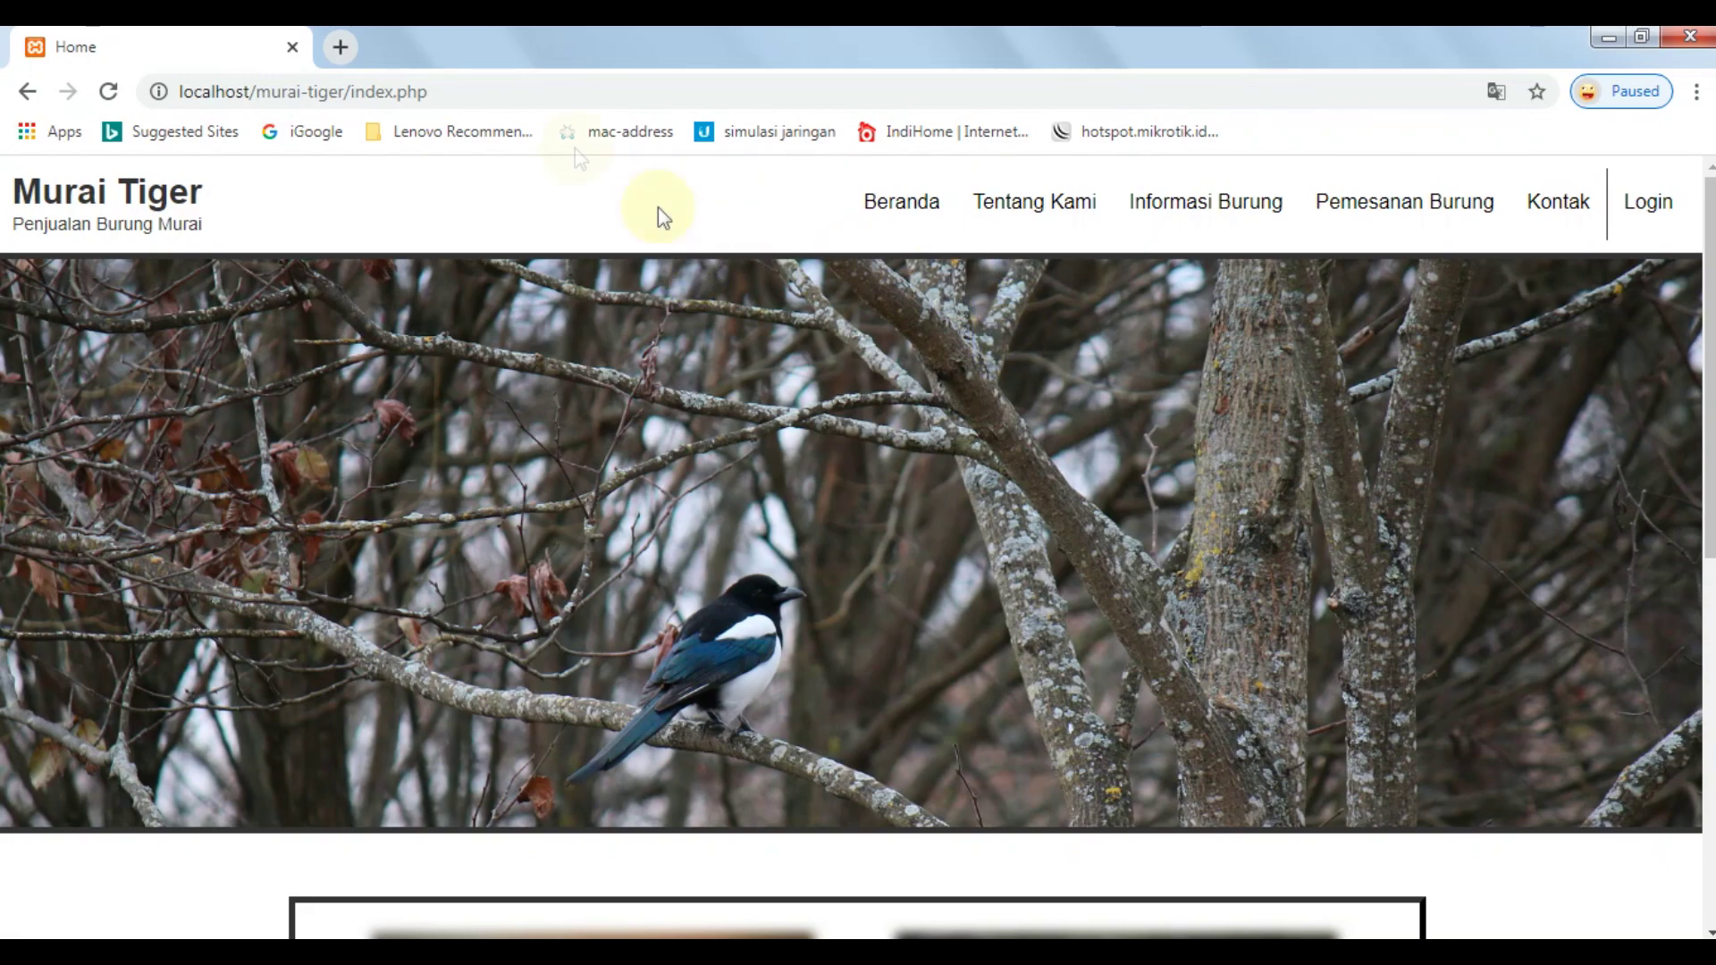
left_click_drag(18, 179, 648, 179)
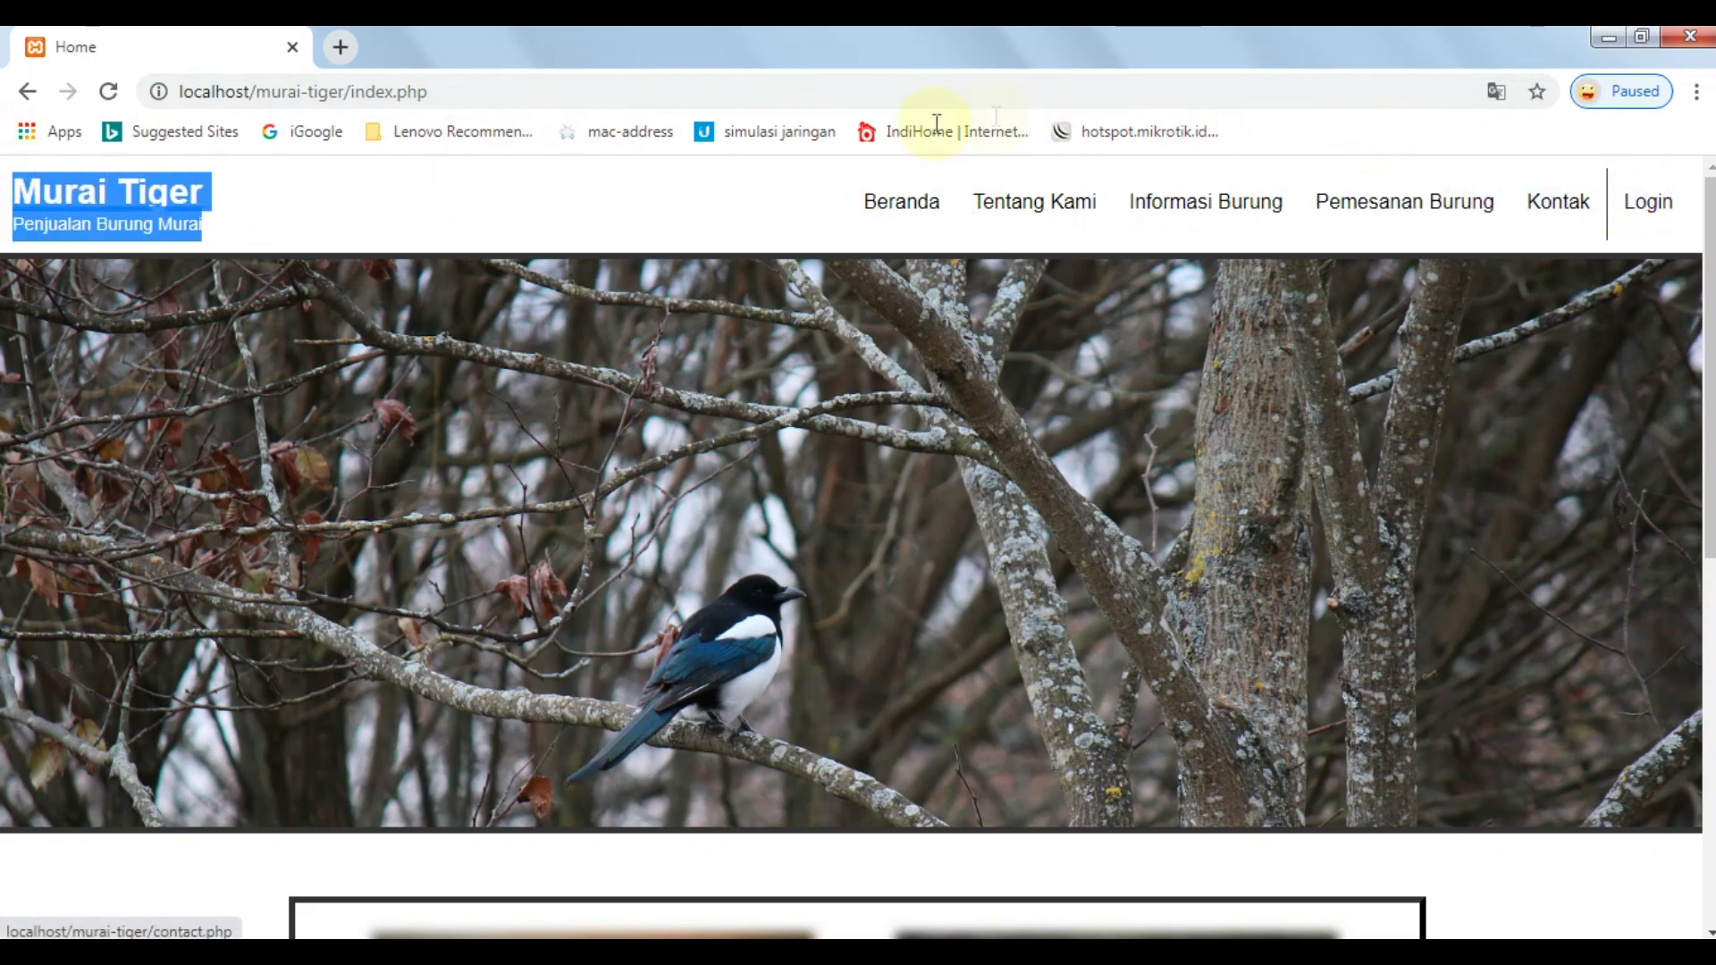
left_click_drag(937, 123, 950, 230)
left_click(952, 390)
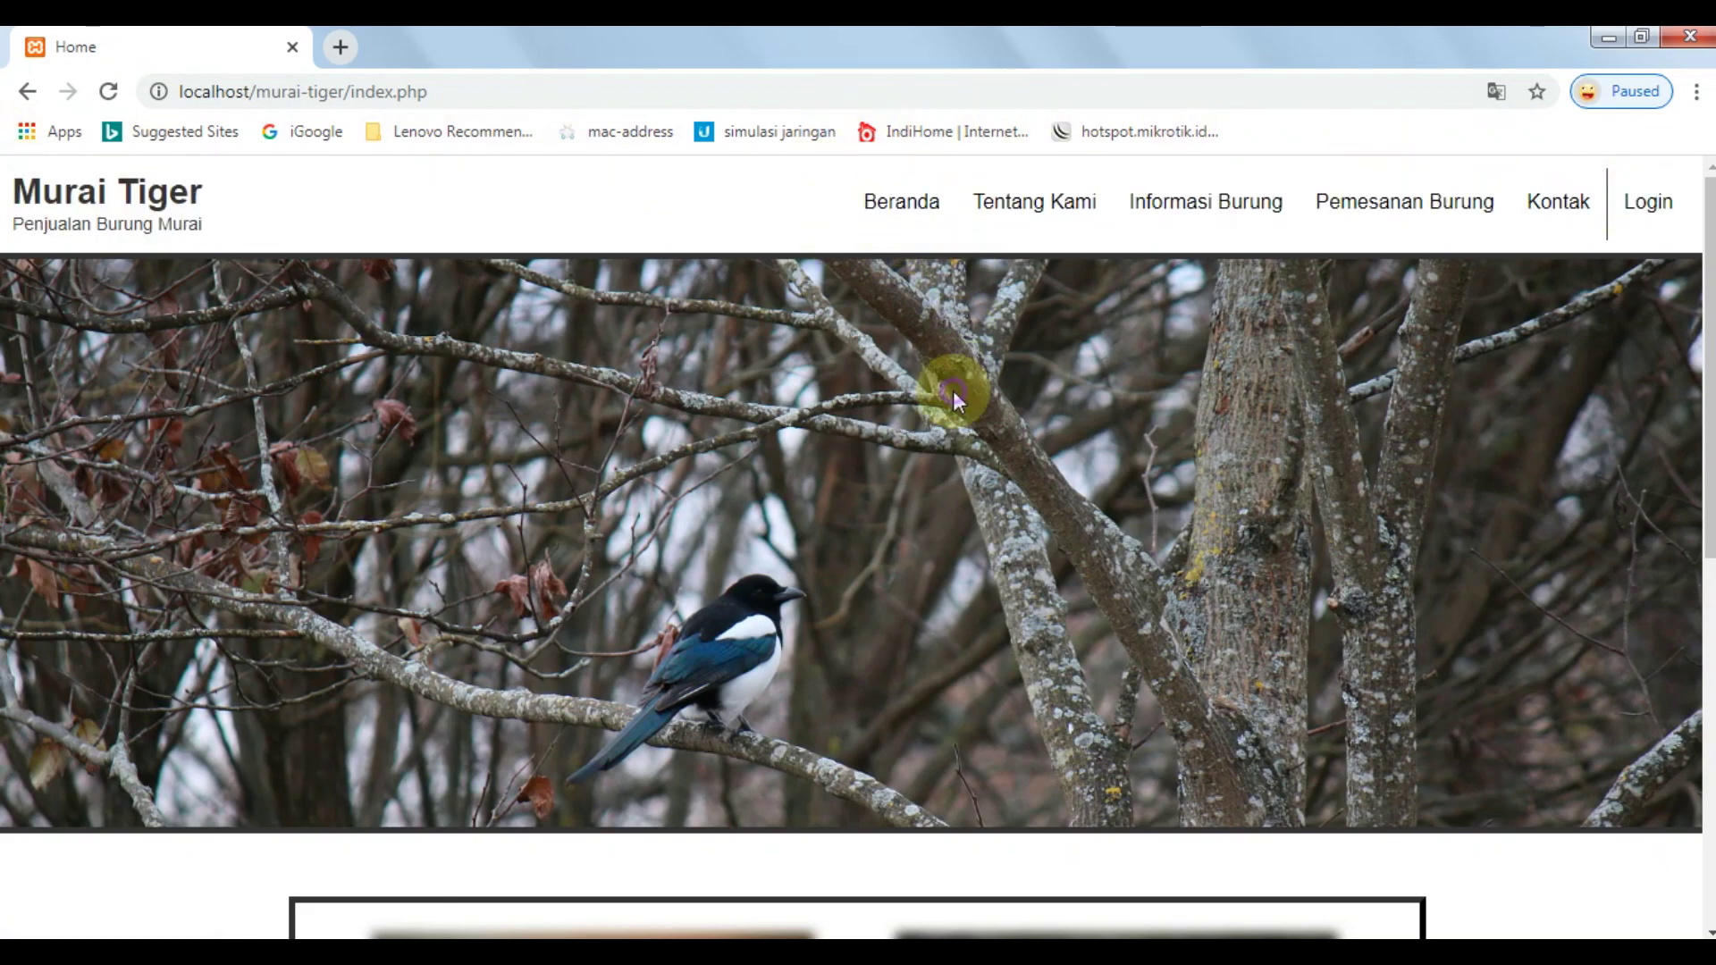
scroll(394, 522, "down", 8)
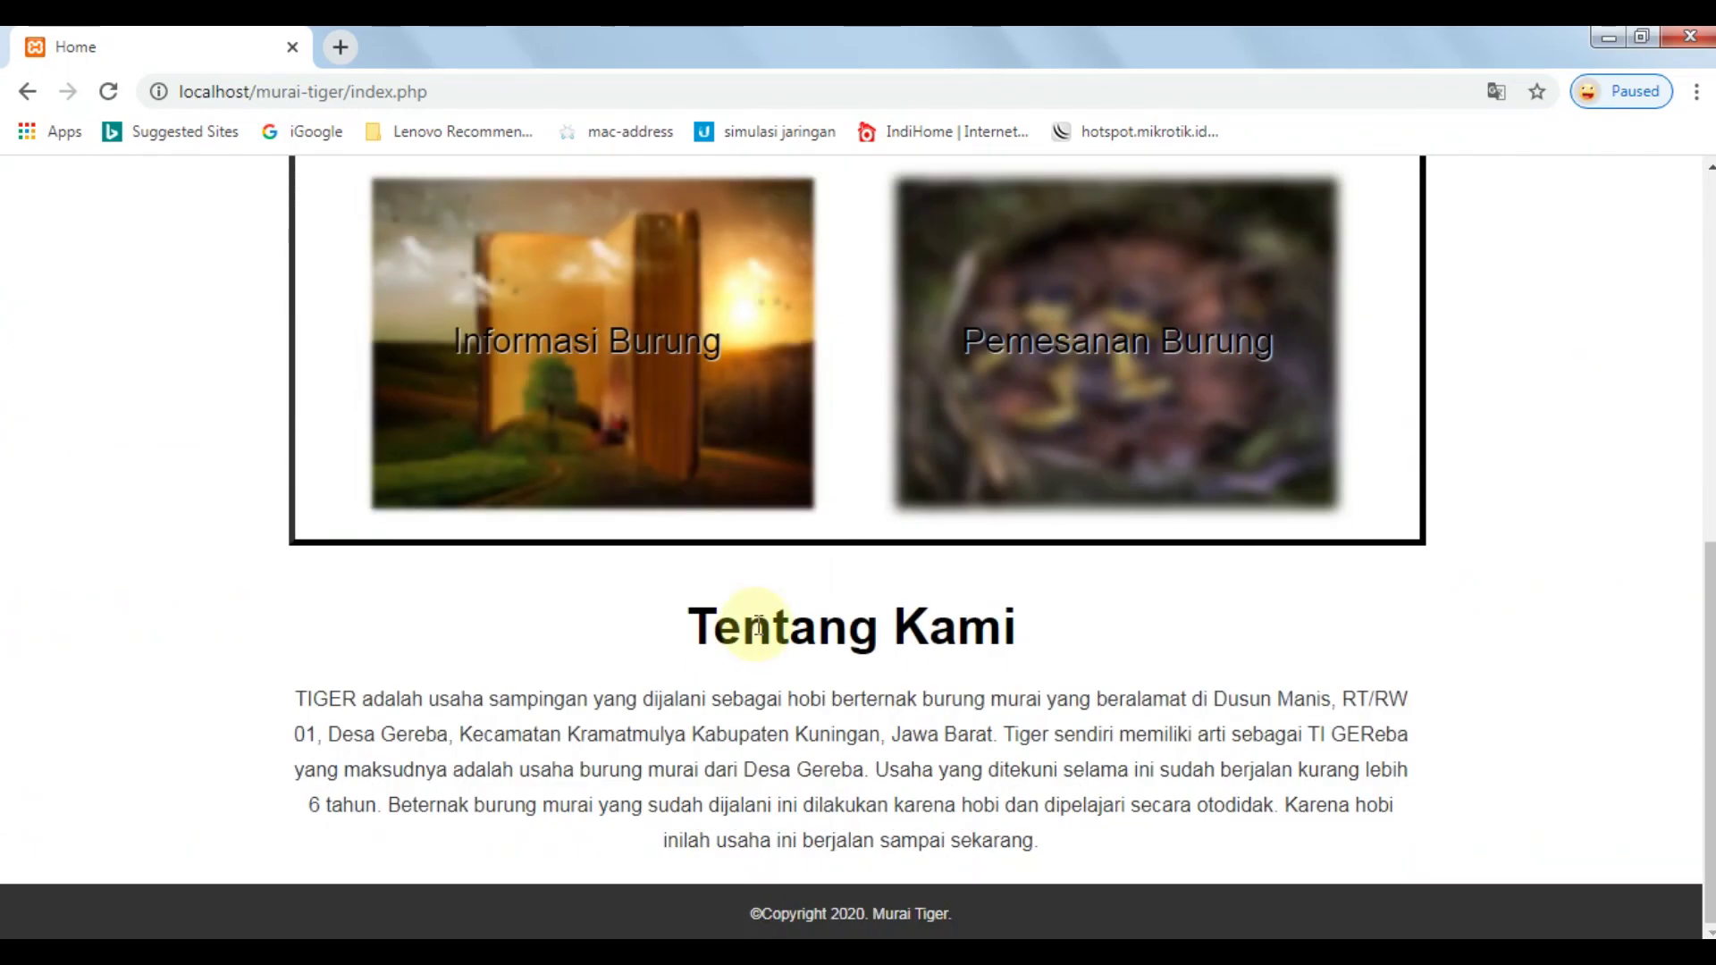
scroll(672, 561, "up", 8)
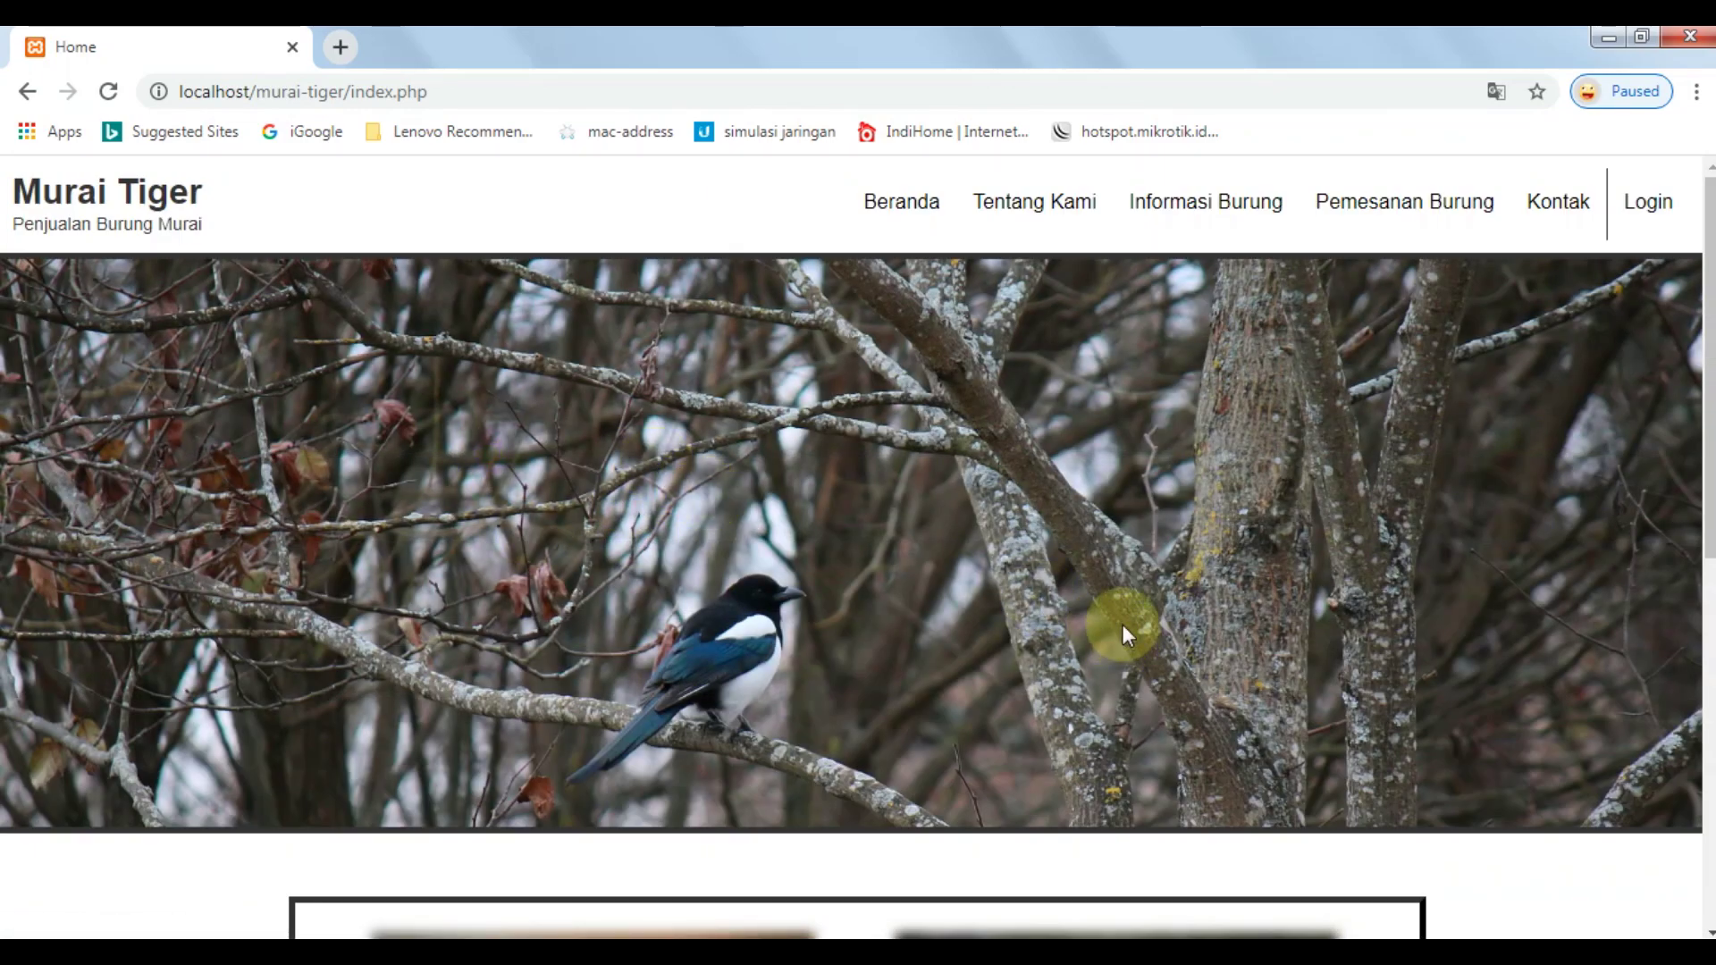
scroll(1123, 623, "down", 5)
left_click_drag(214, 482, 1622, 842)
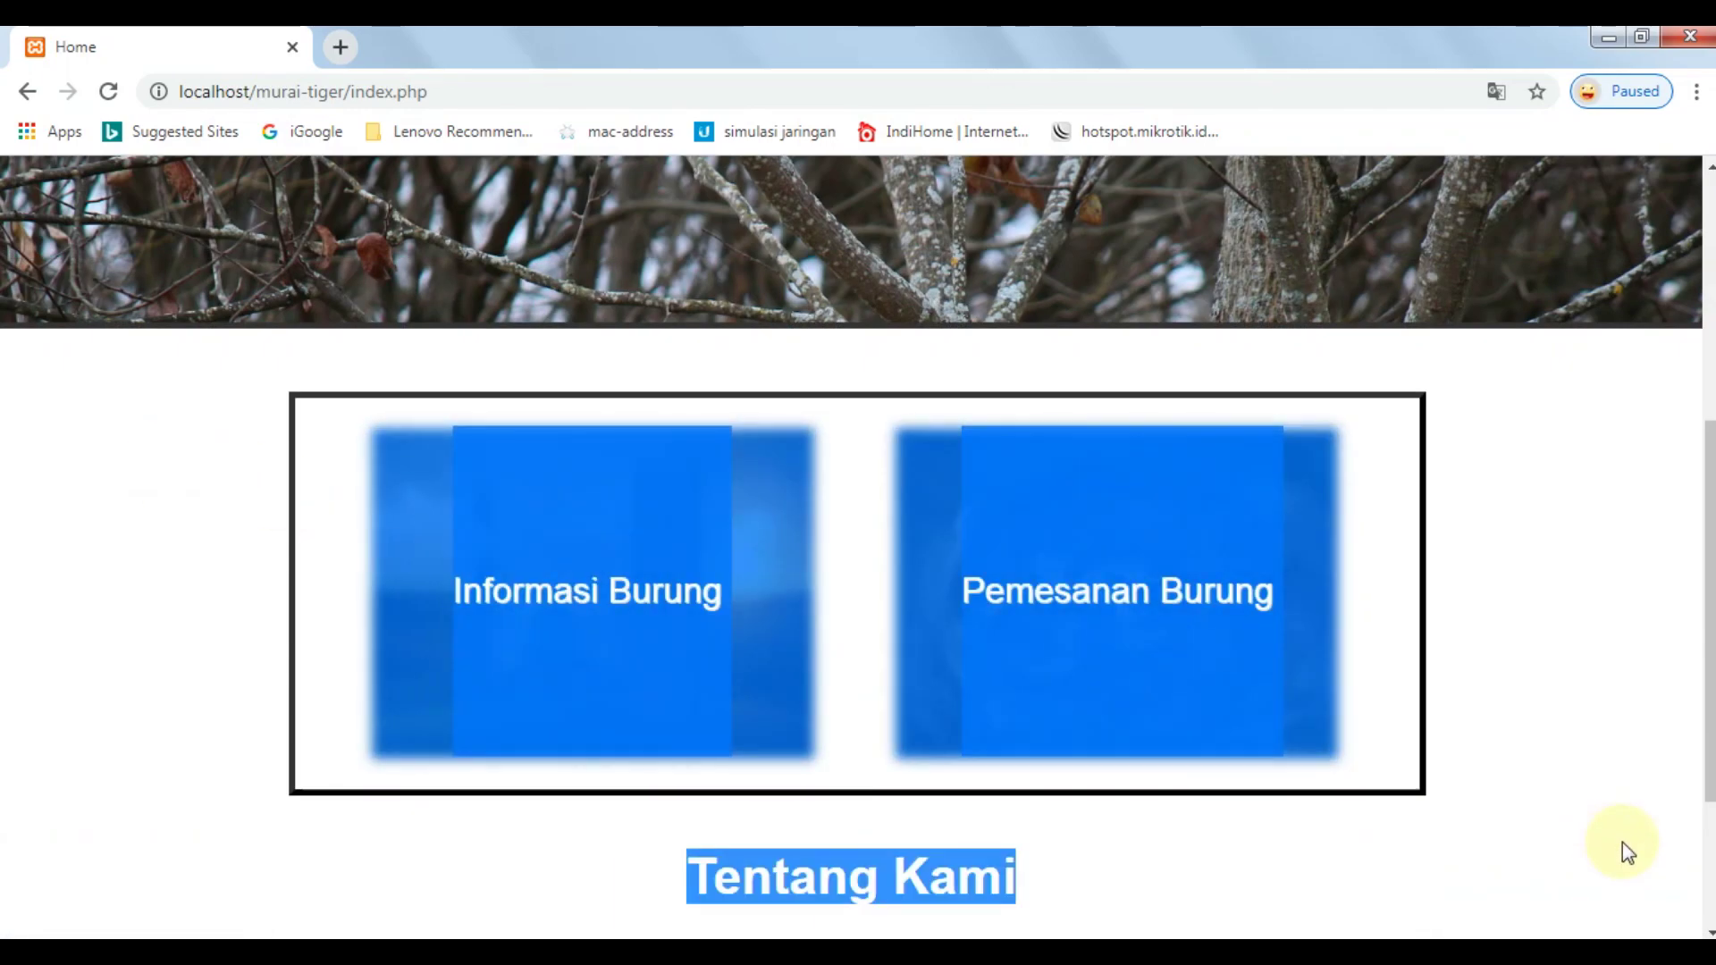
scroll(1562, 765, "down", 3)
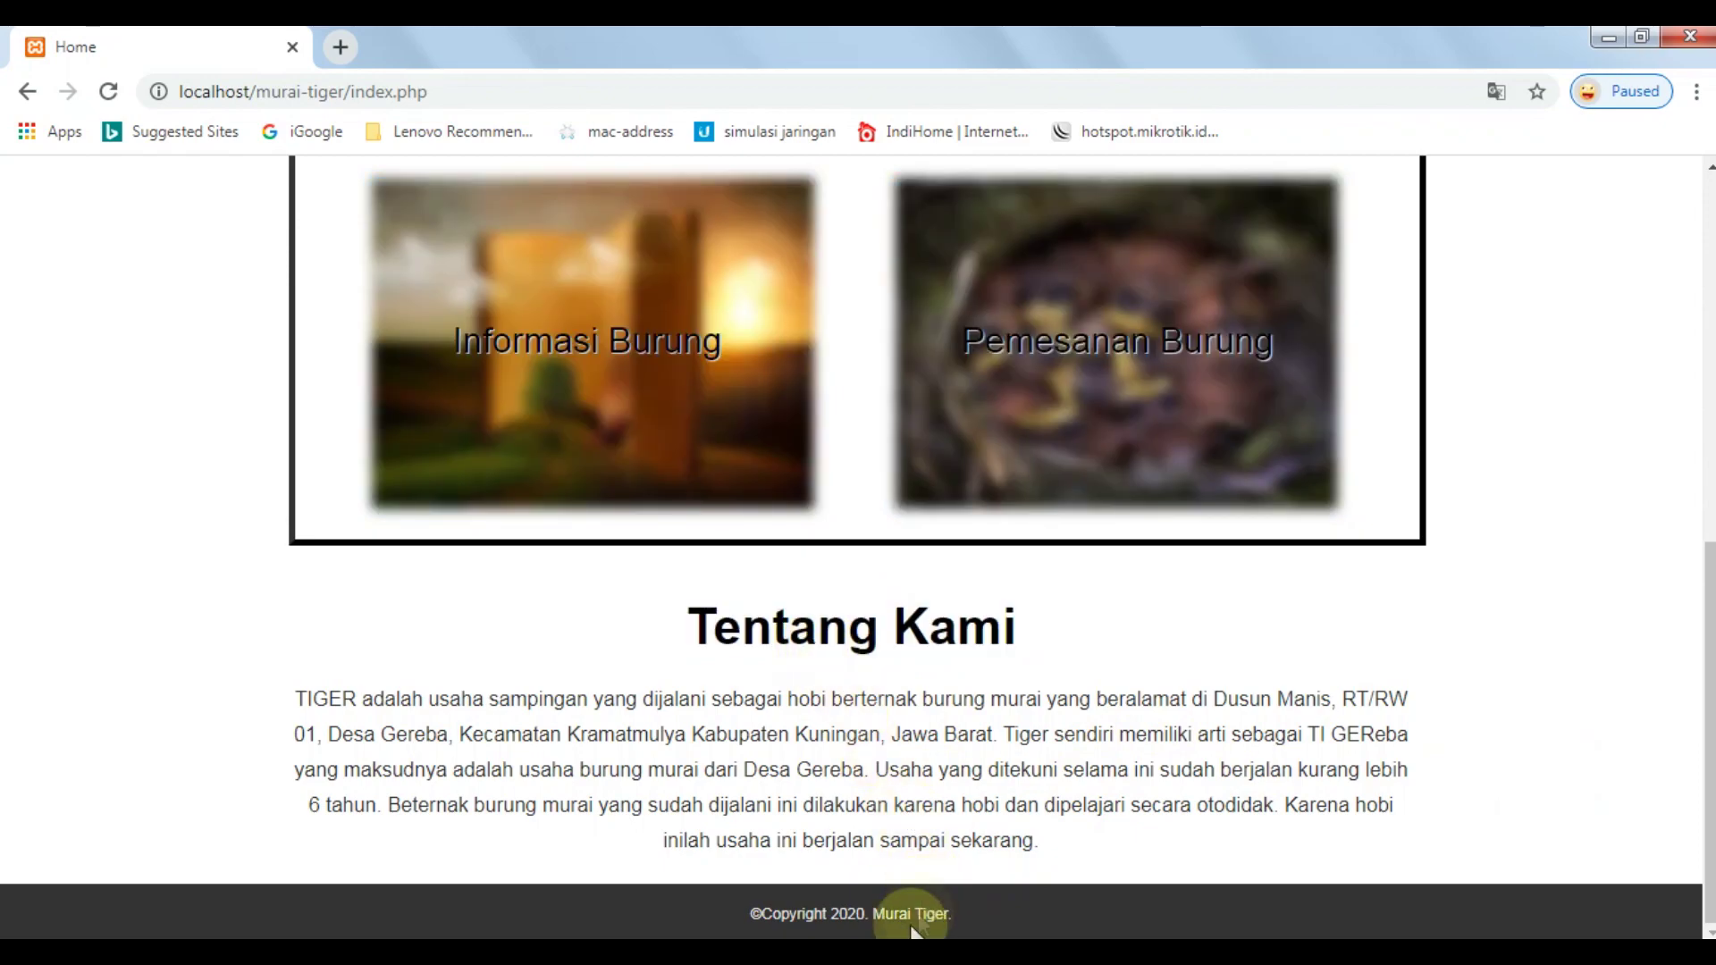
Highlight the footer copyright and site title, then scroll back to the top.
left_click_drag(747, 919, 1149, 923)
left_click(1016, 774)
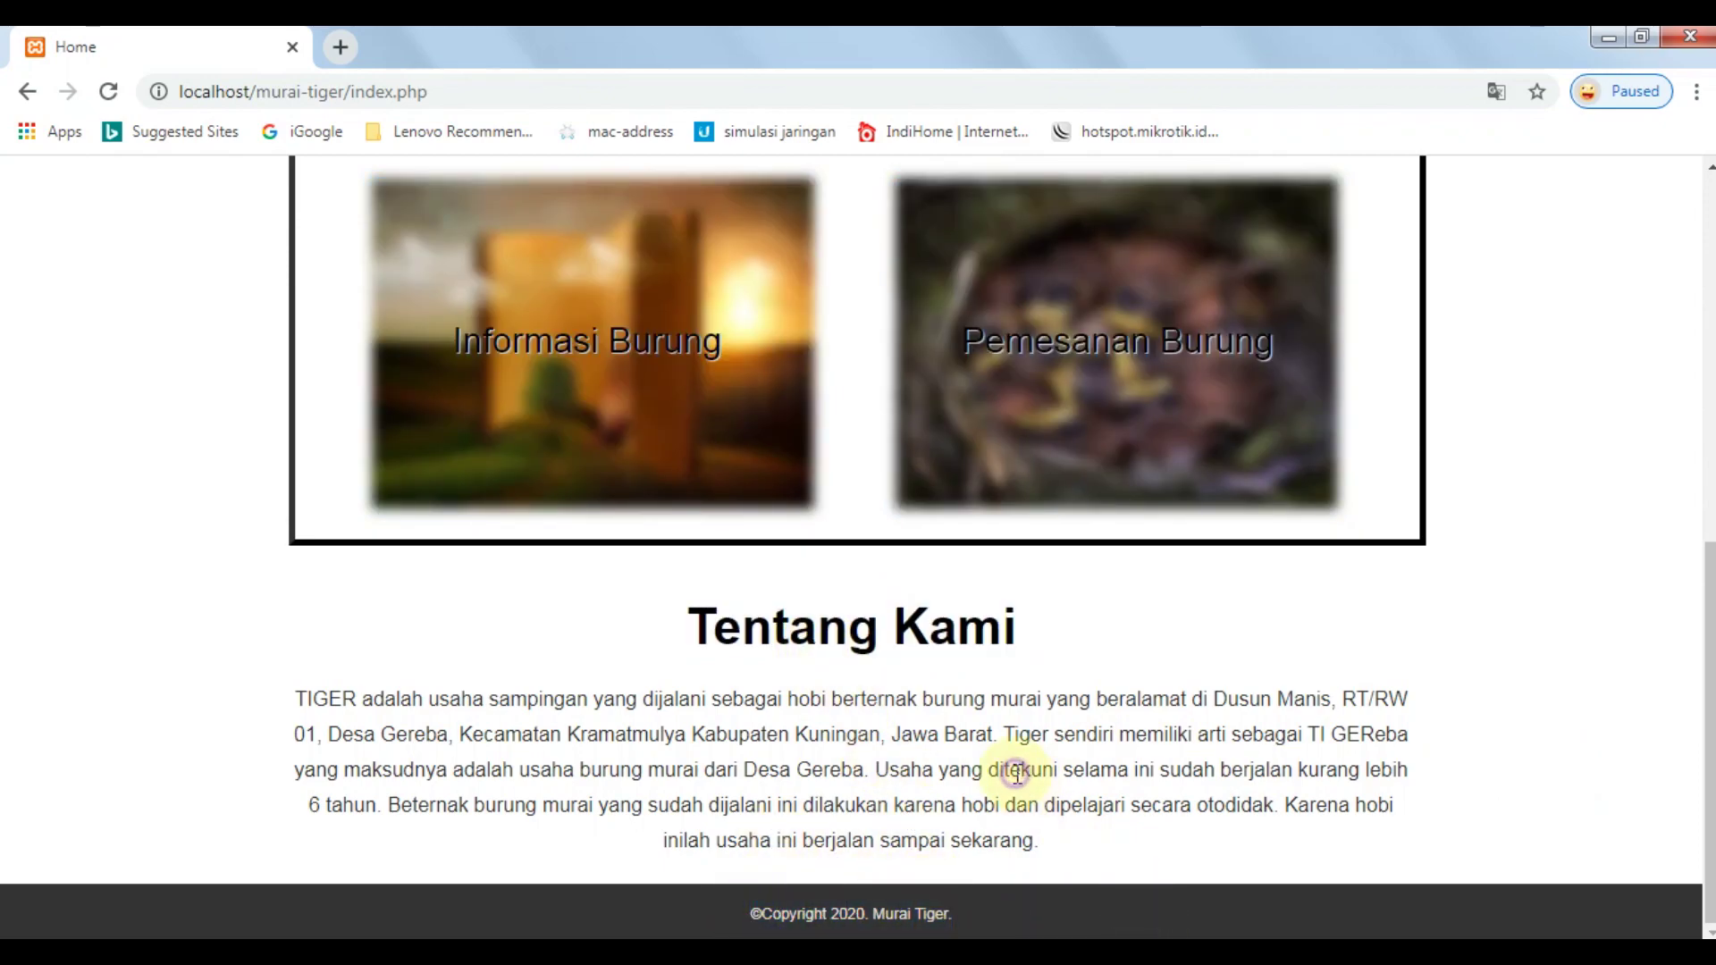
scroll(1016, 774, "up", 10)
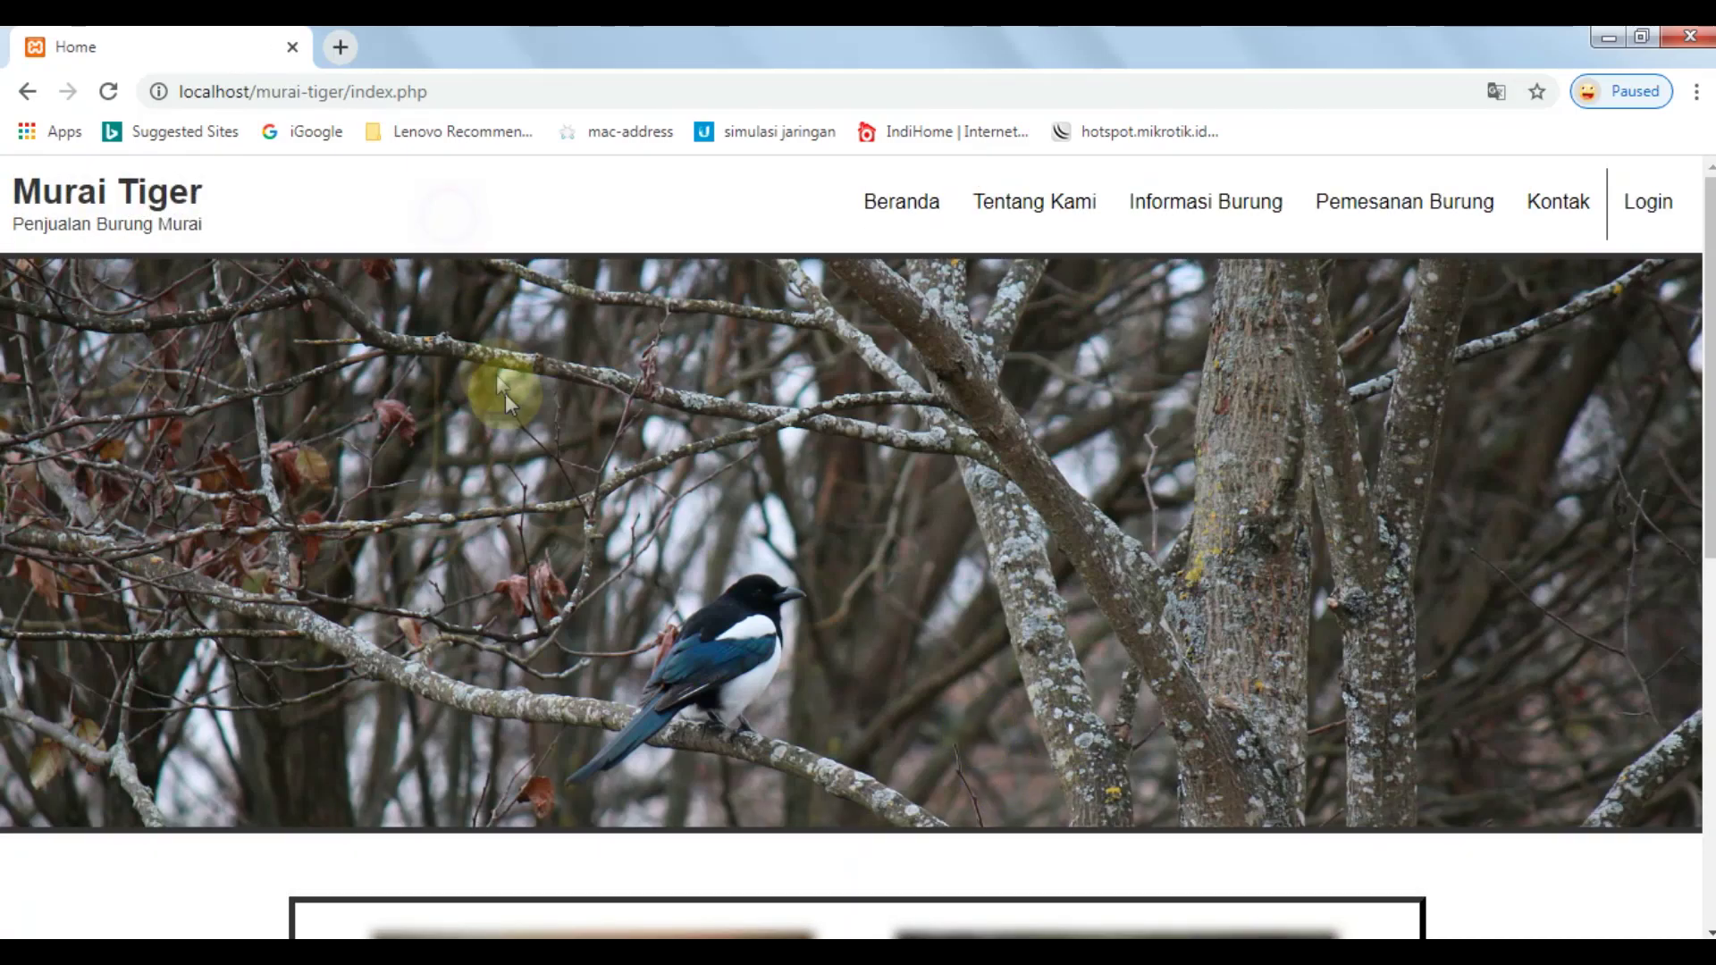
left_click_drag(140, 191, 317, 218)
left_click(556, 490)
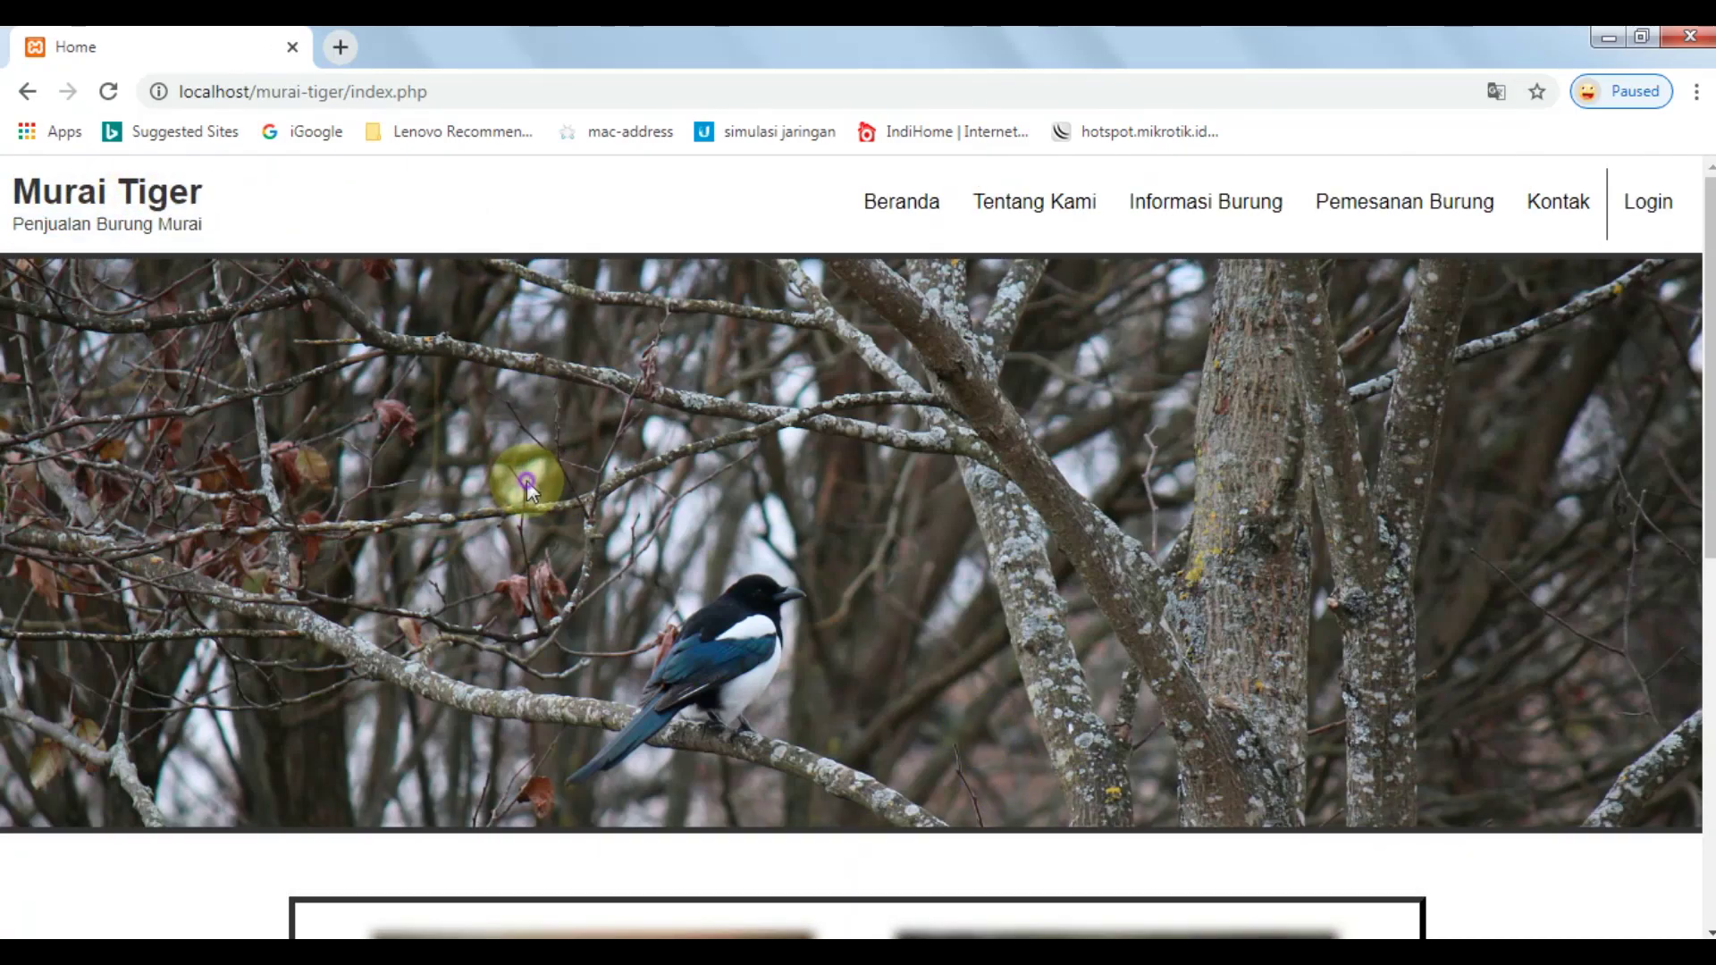
scroll(578, 424, "down", 3)
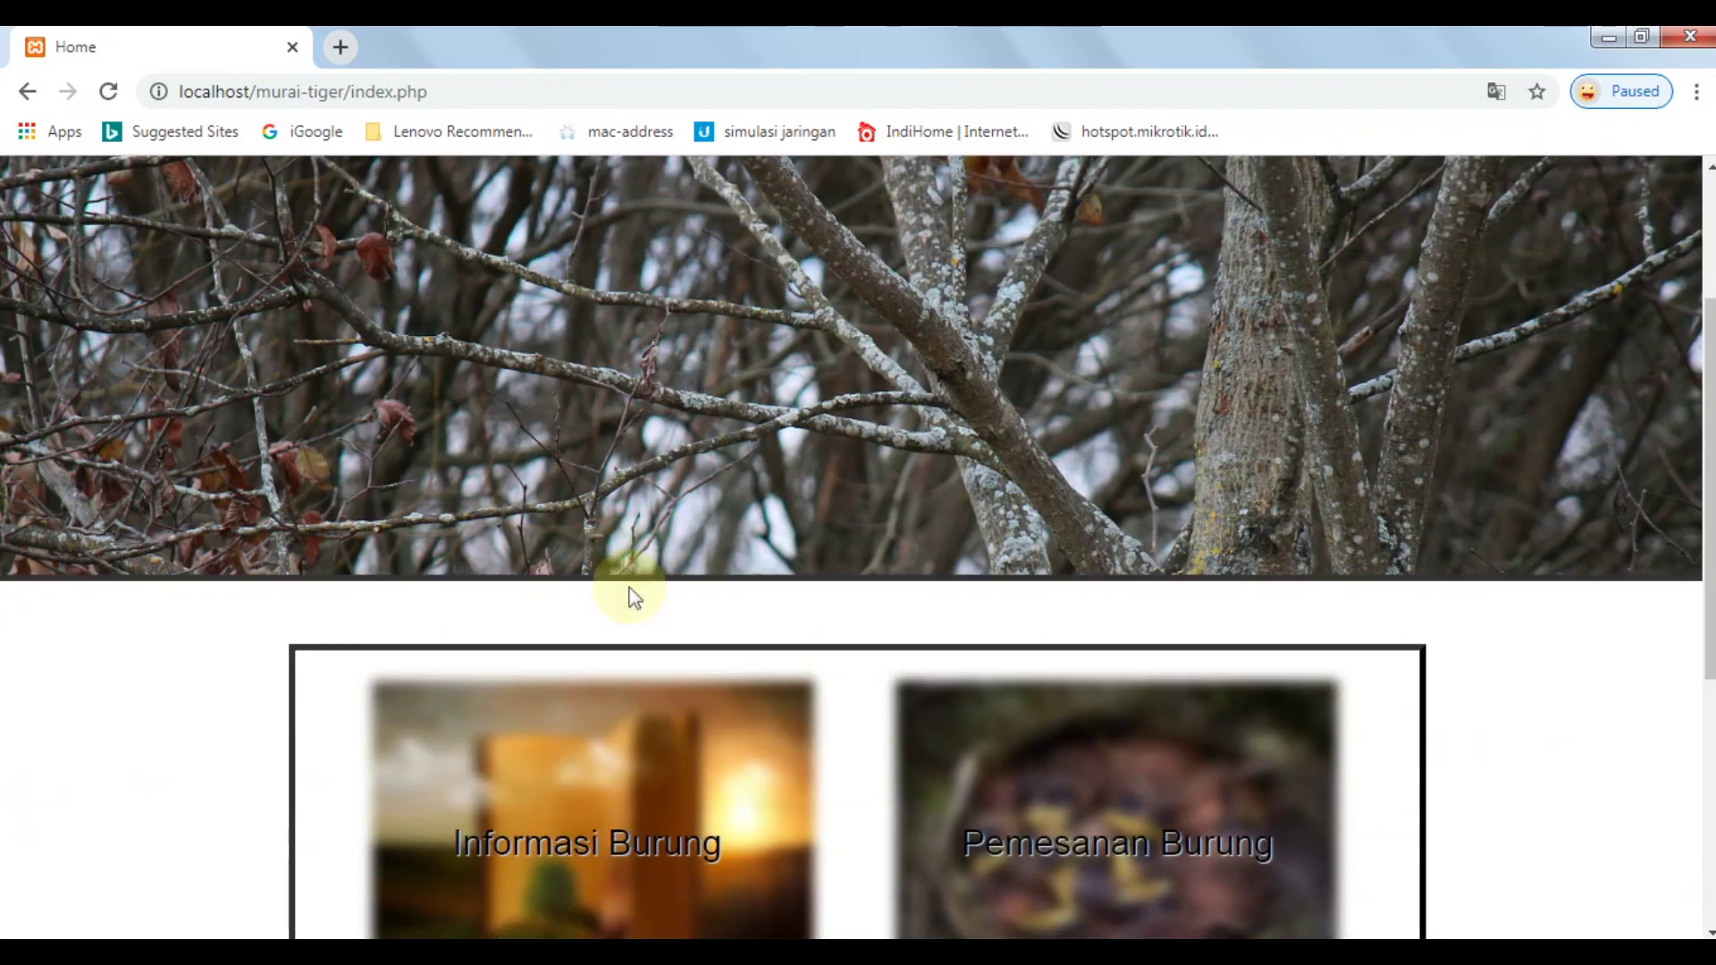
scroll(628, 593, "down", 3)
scroll(1101, 683, "down", 3)
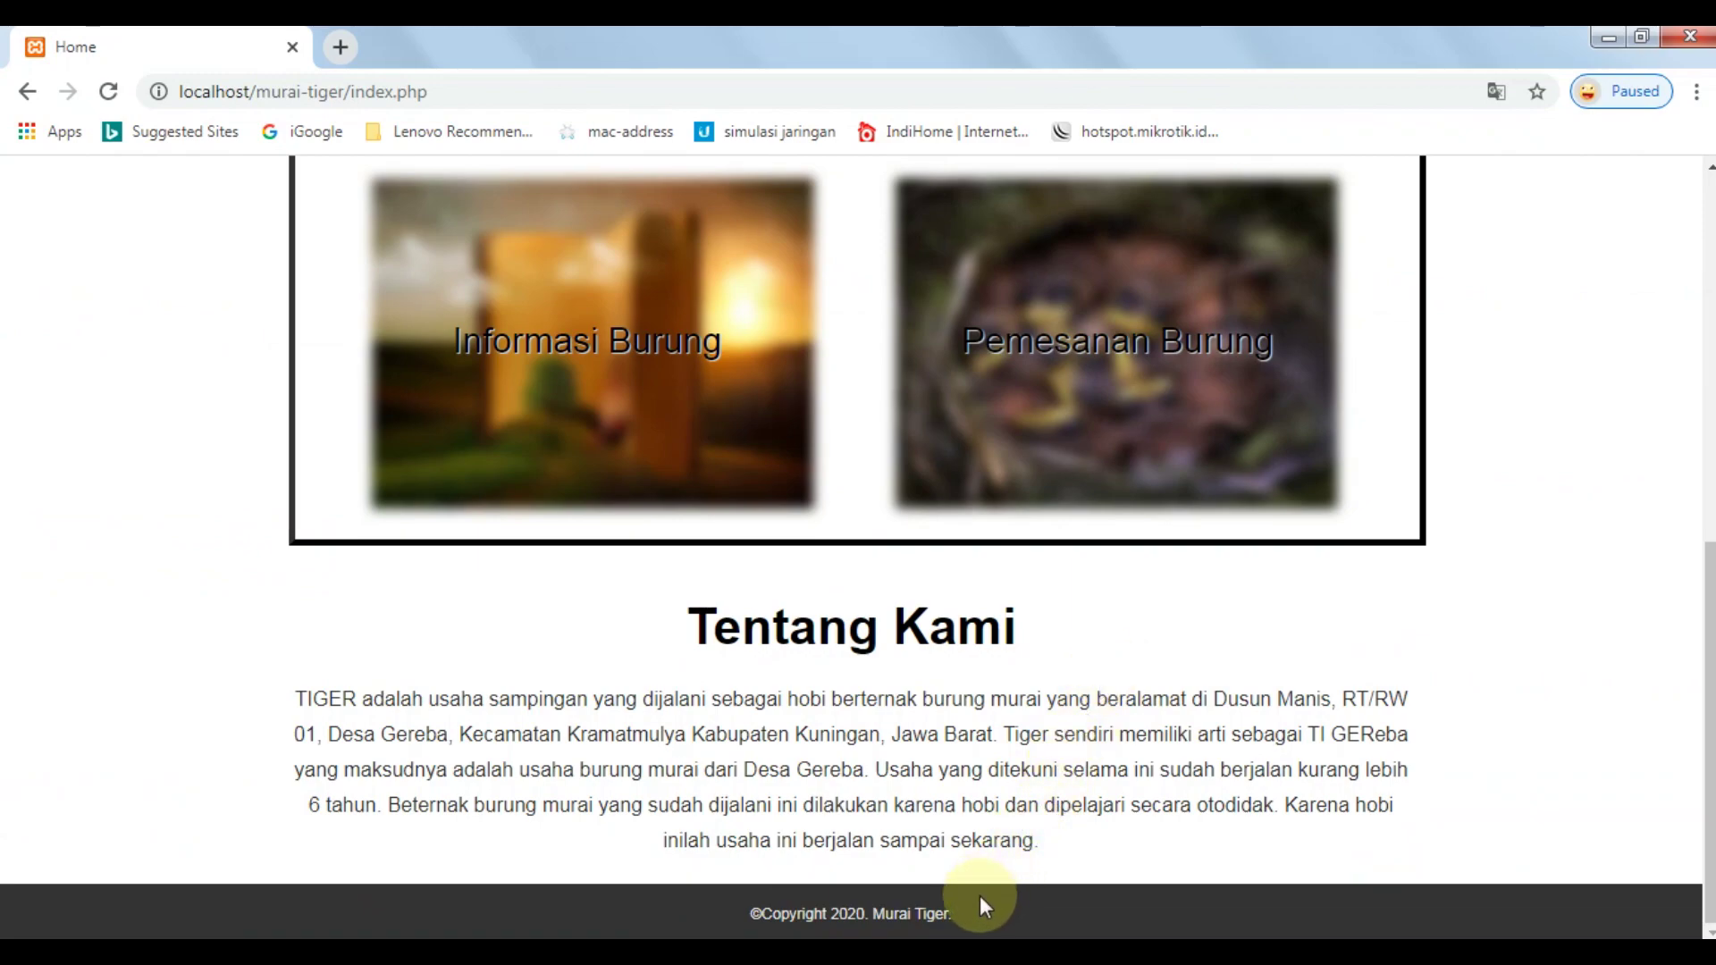
scroll(1013, 791, "up", 8)
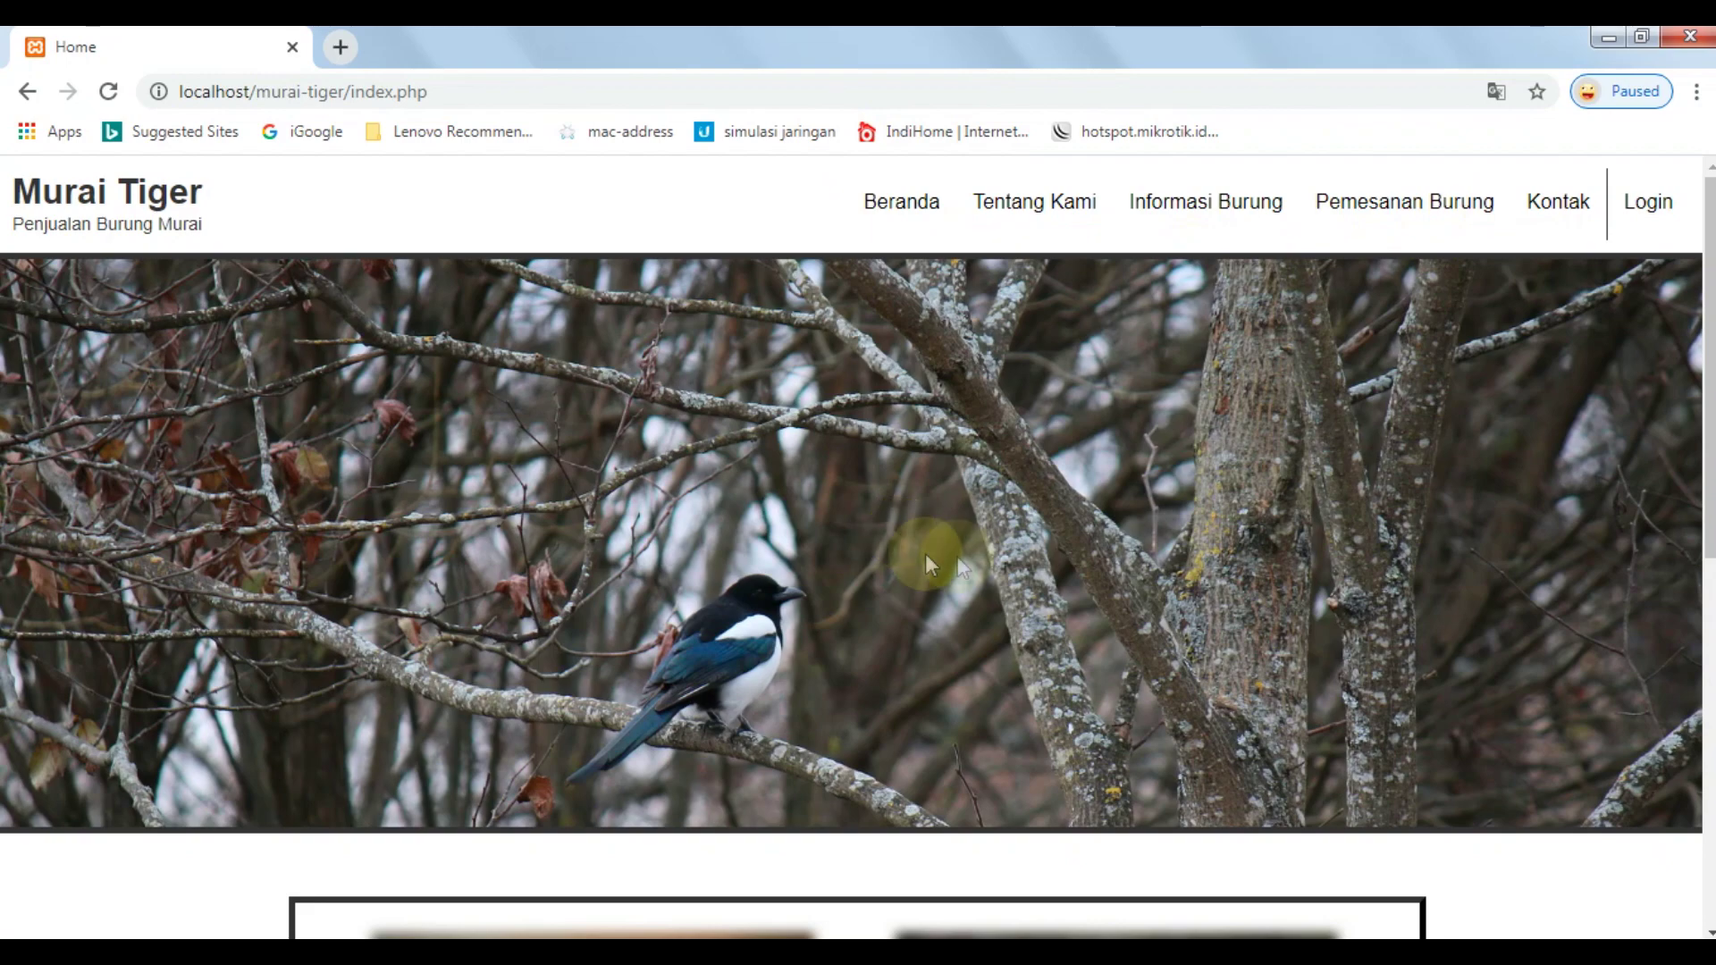
Read the Berawal Dari Hobi story on Tentang Kami, then go to Informasi Burung.
left_click(1061, 232)
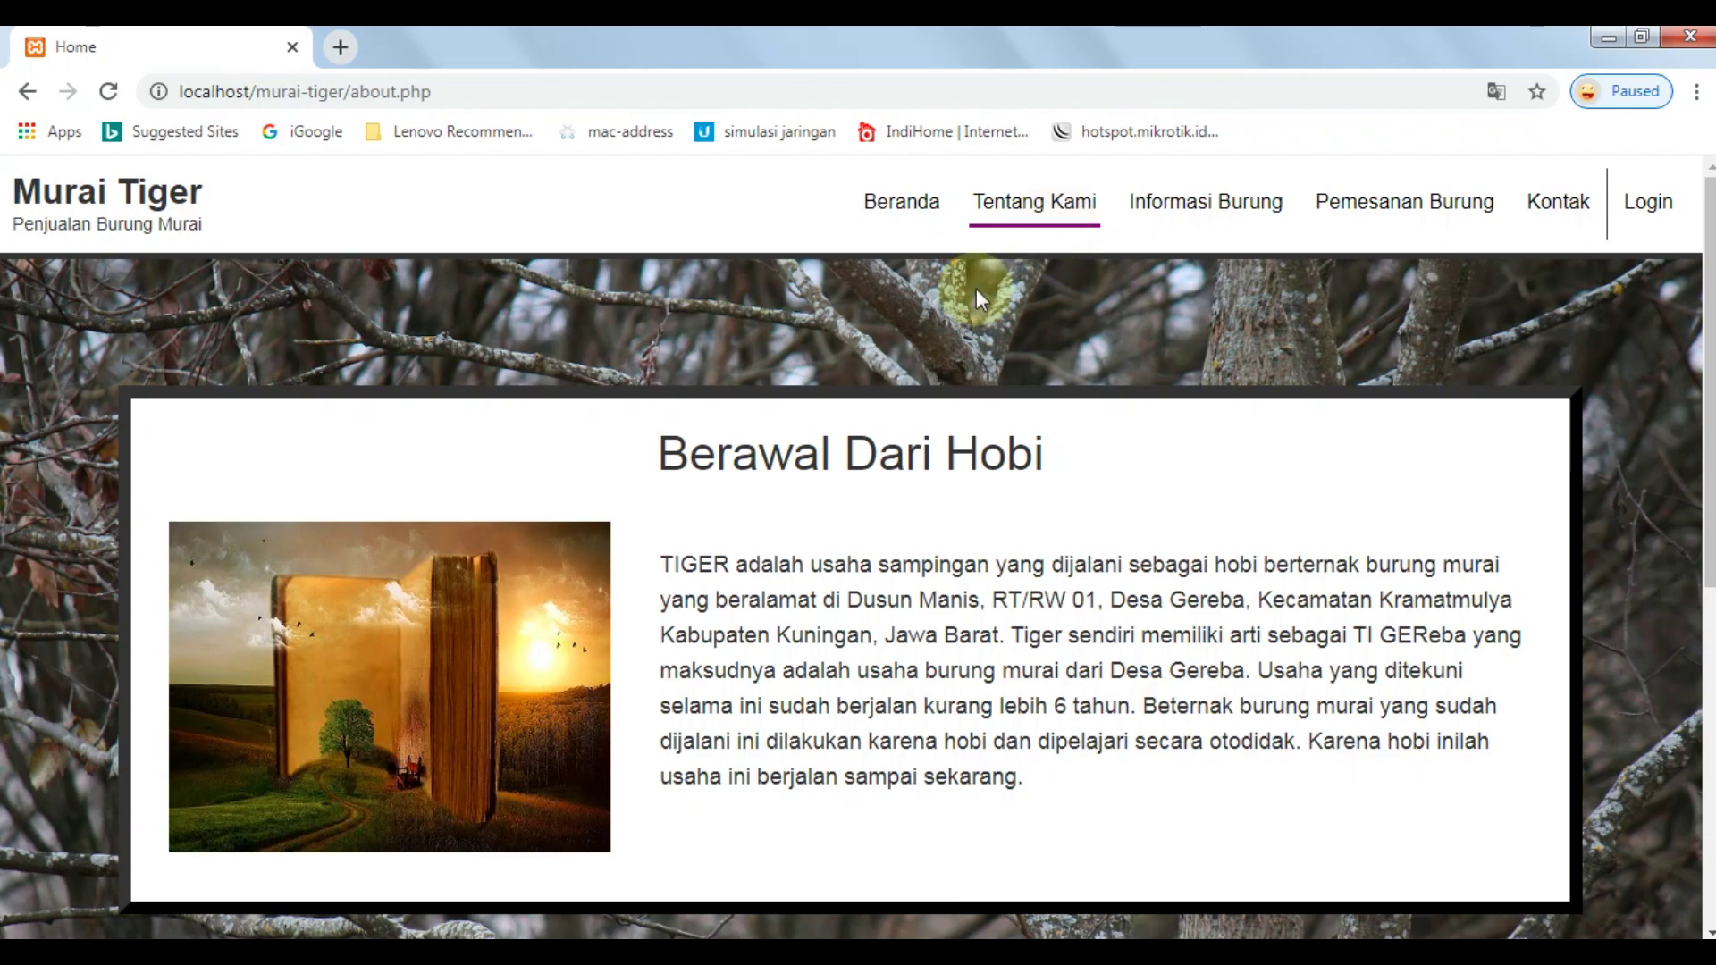
left_click_drag(656, 568, 1124, 741)
left_click(995, 779)
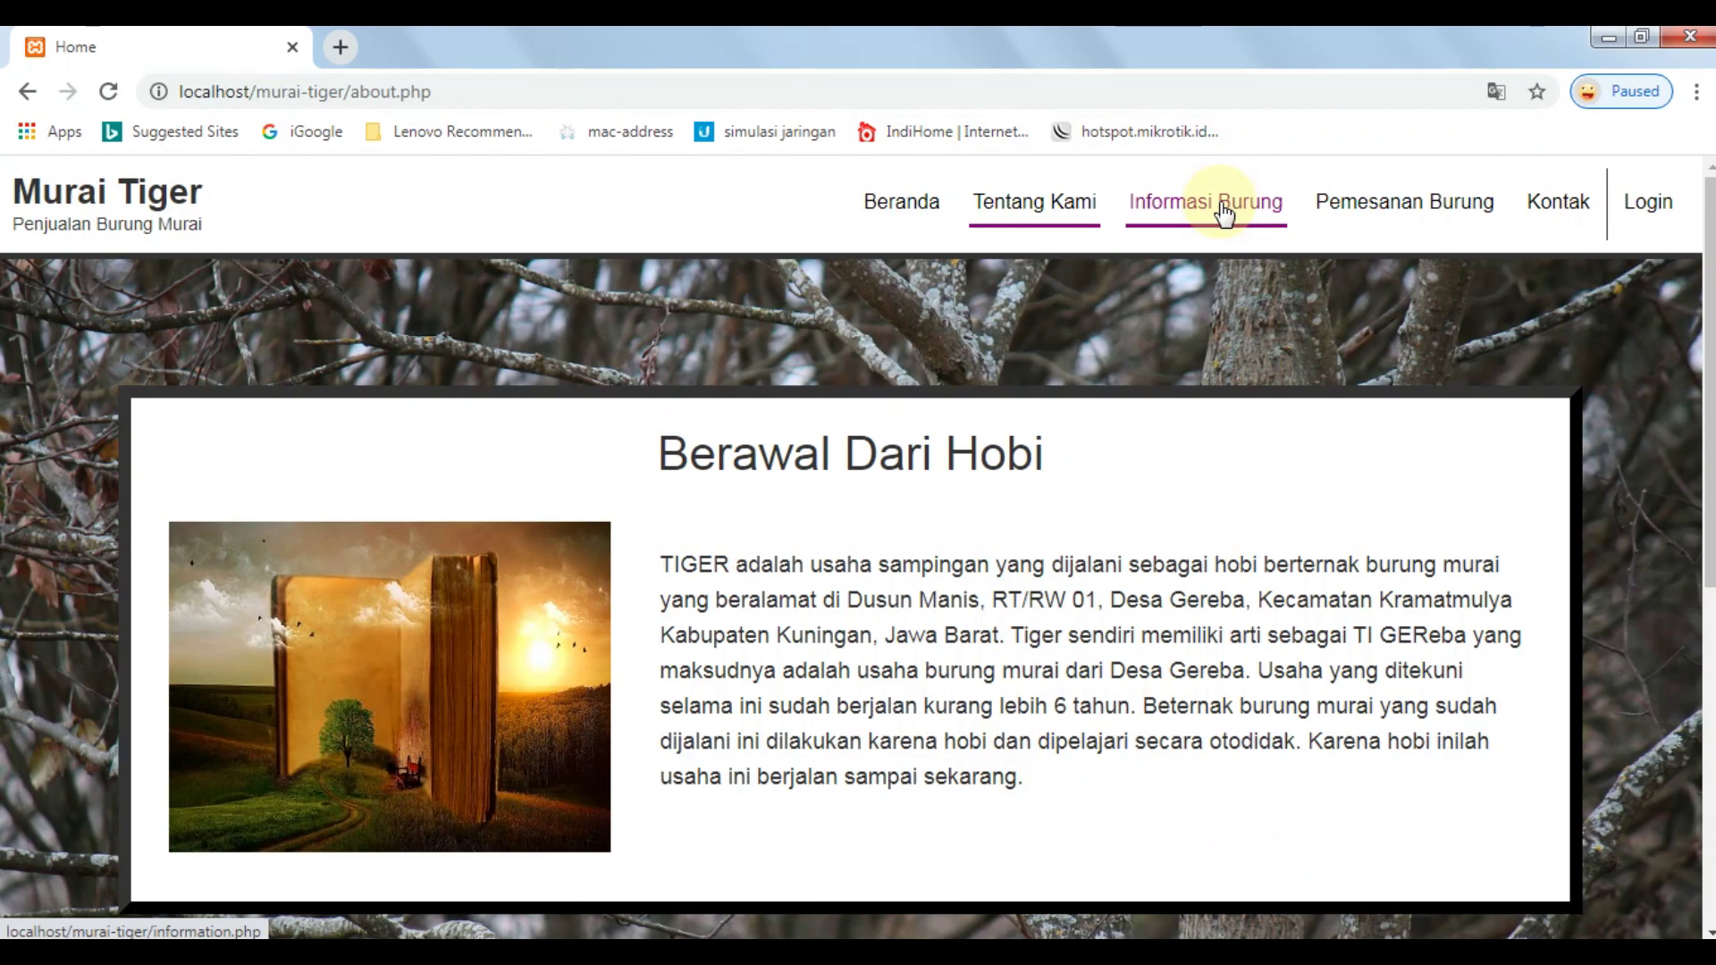
left_click(1224, 212)
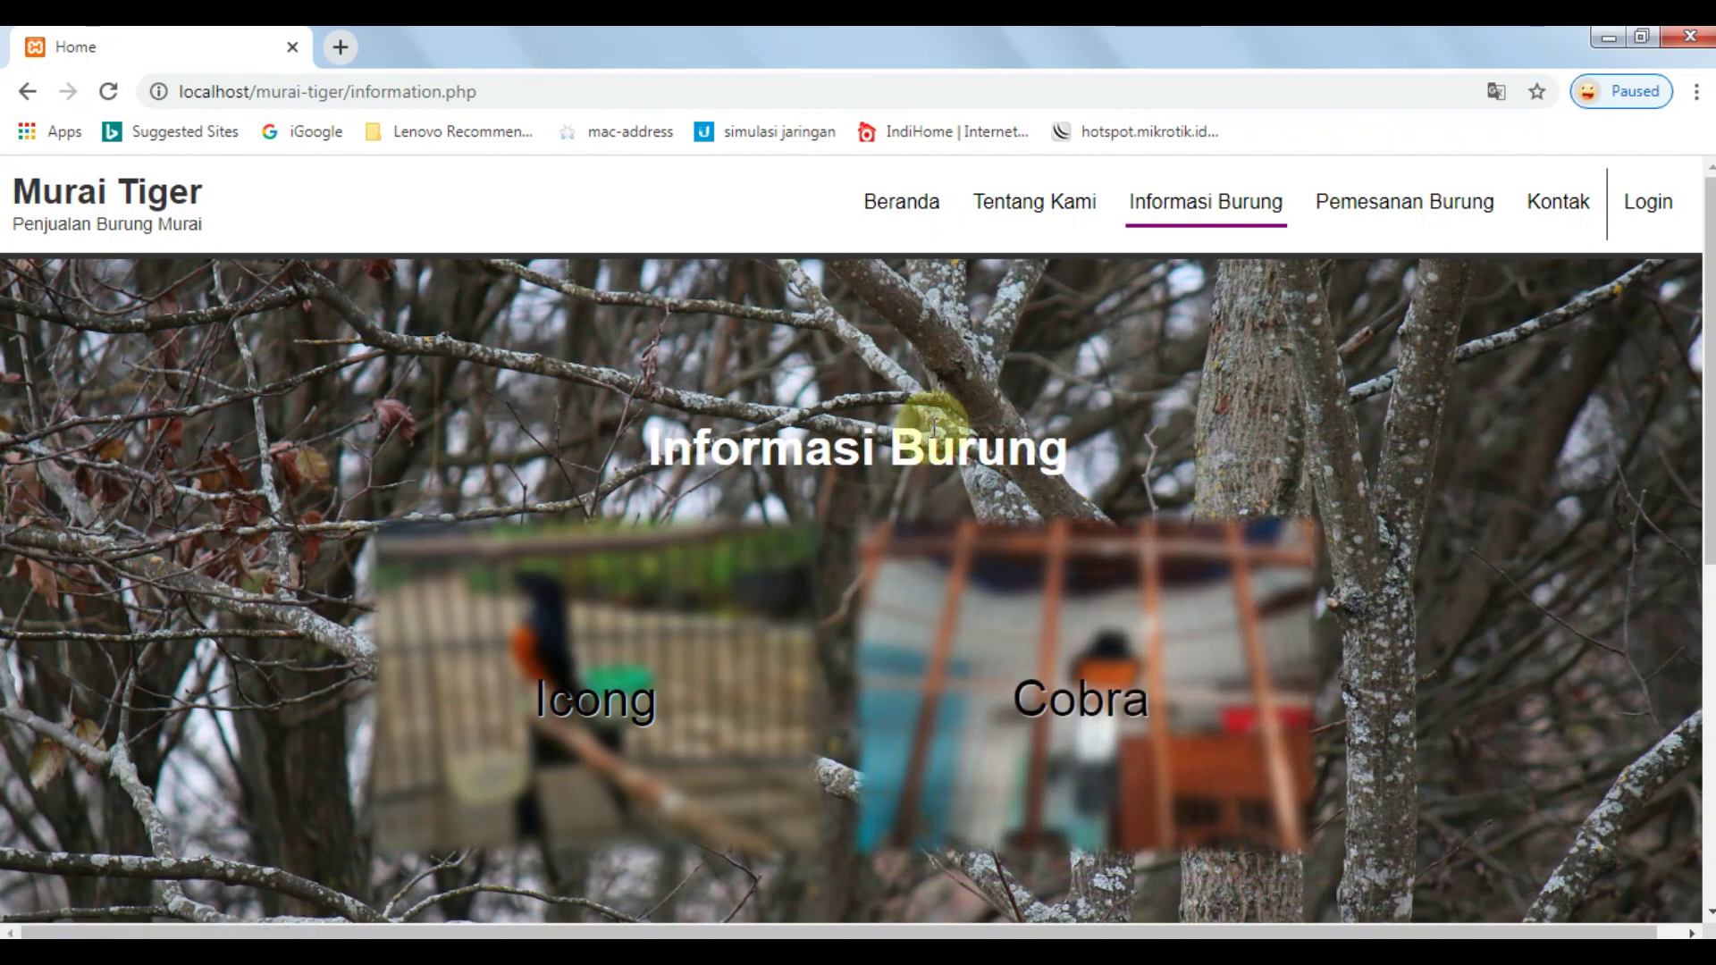
Highlight the Informasi Burung heading above the Icong and Cobra cards.
left_click_drag(630, 442, 1014, 460)
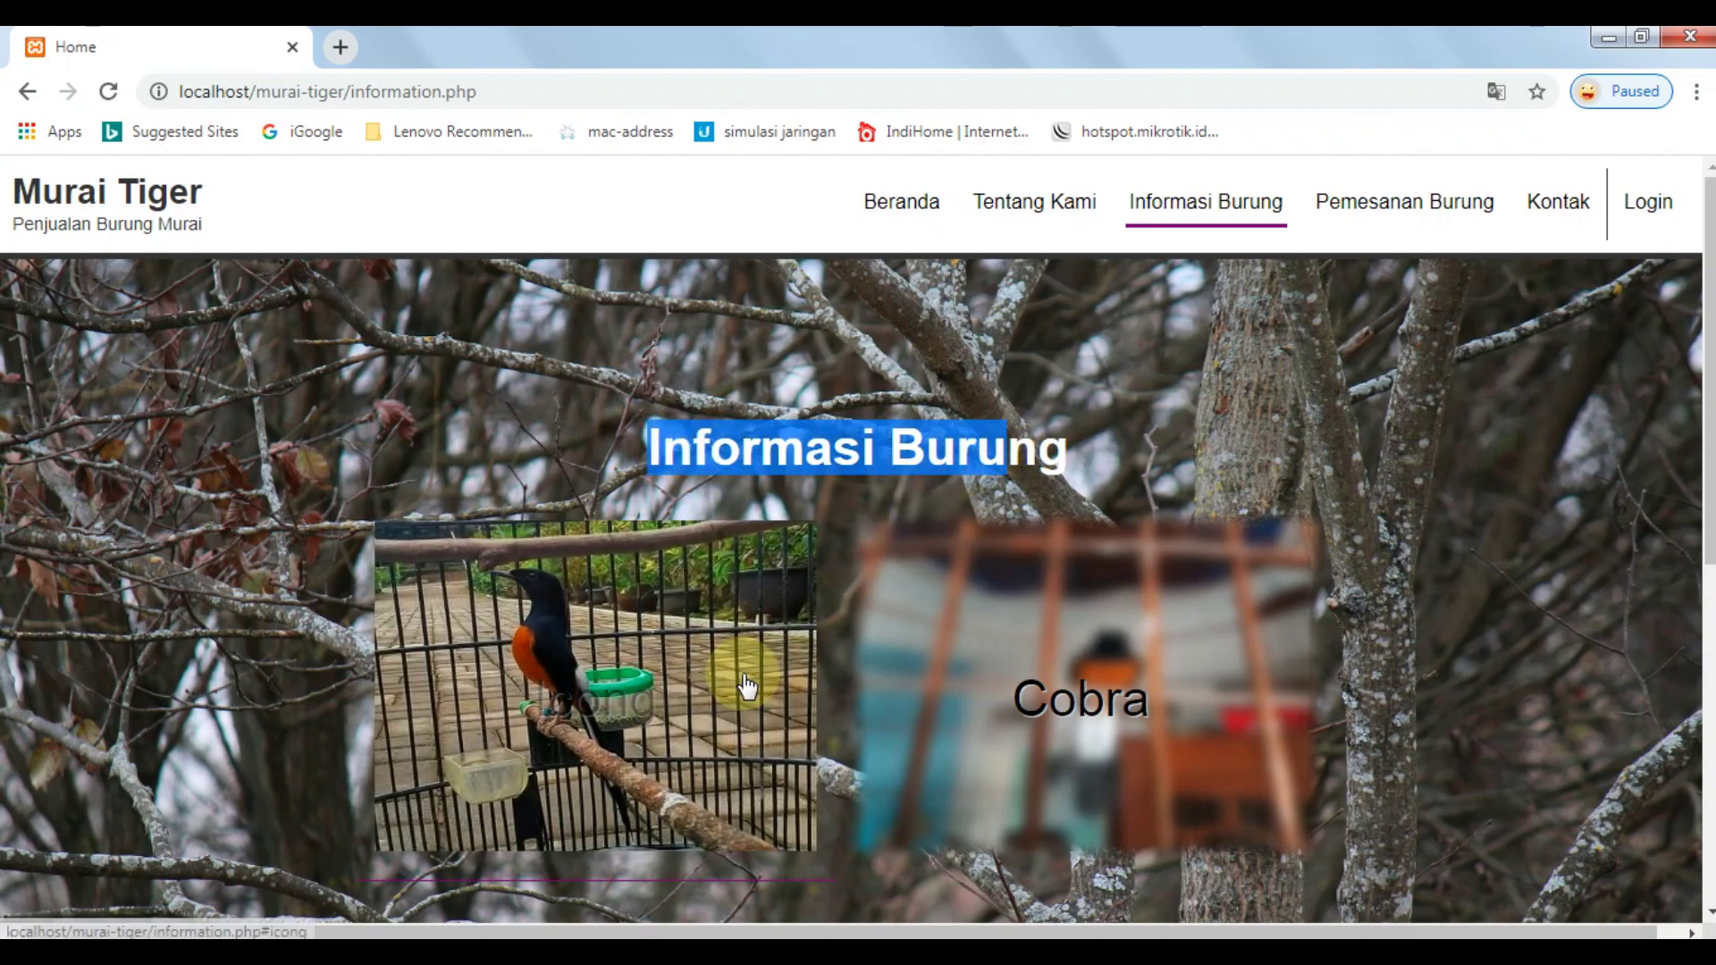
Open and close the Icong bird's description popup twice.
left_click(767, 636)
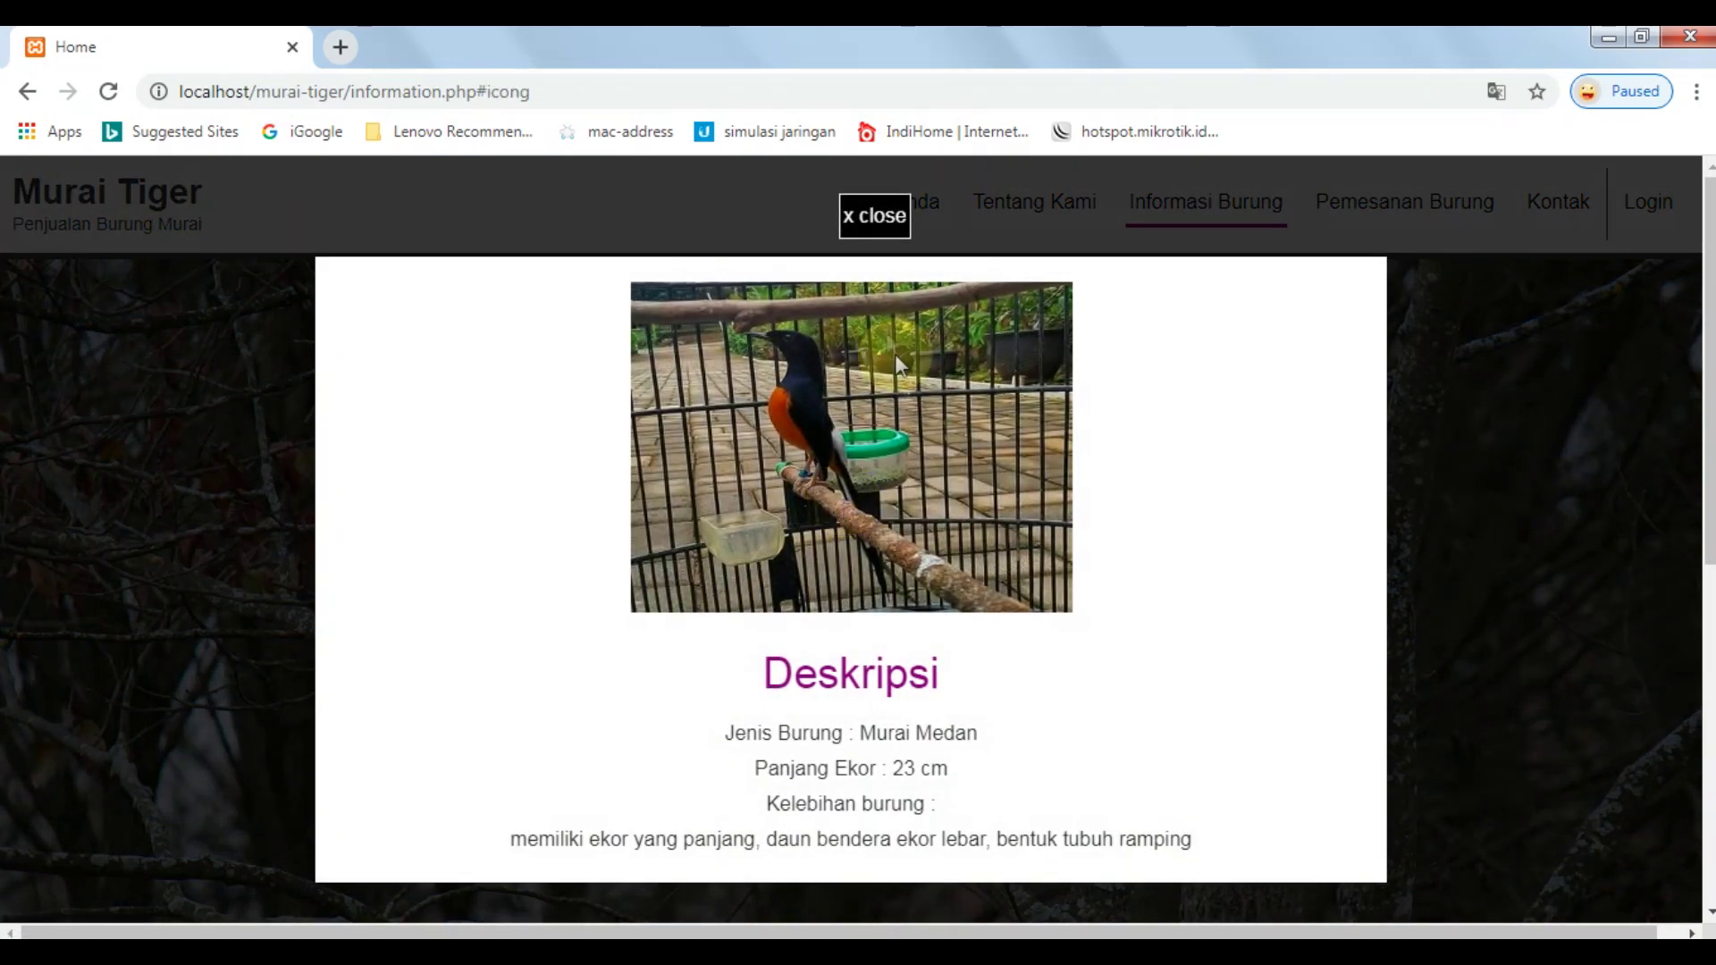
left_click(876, 219)
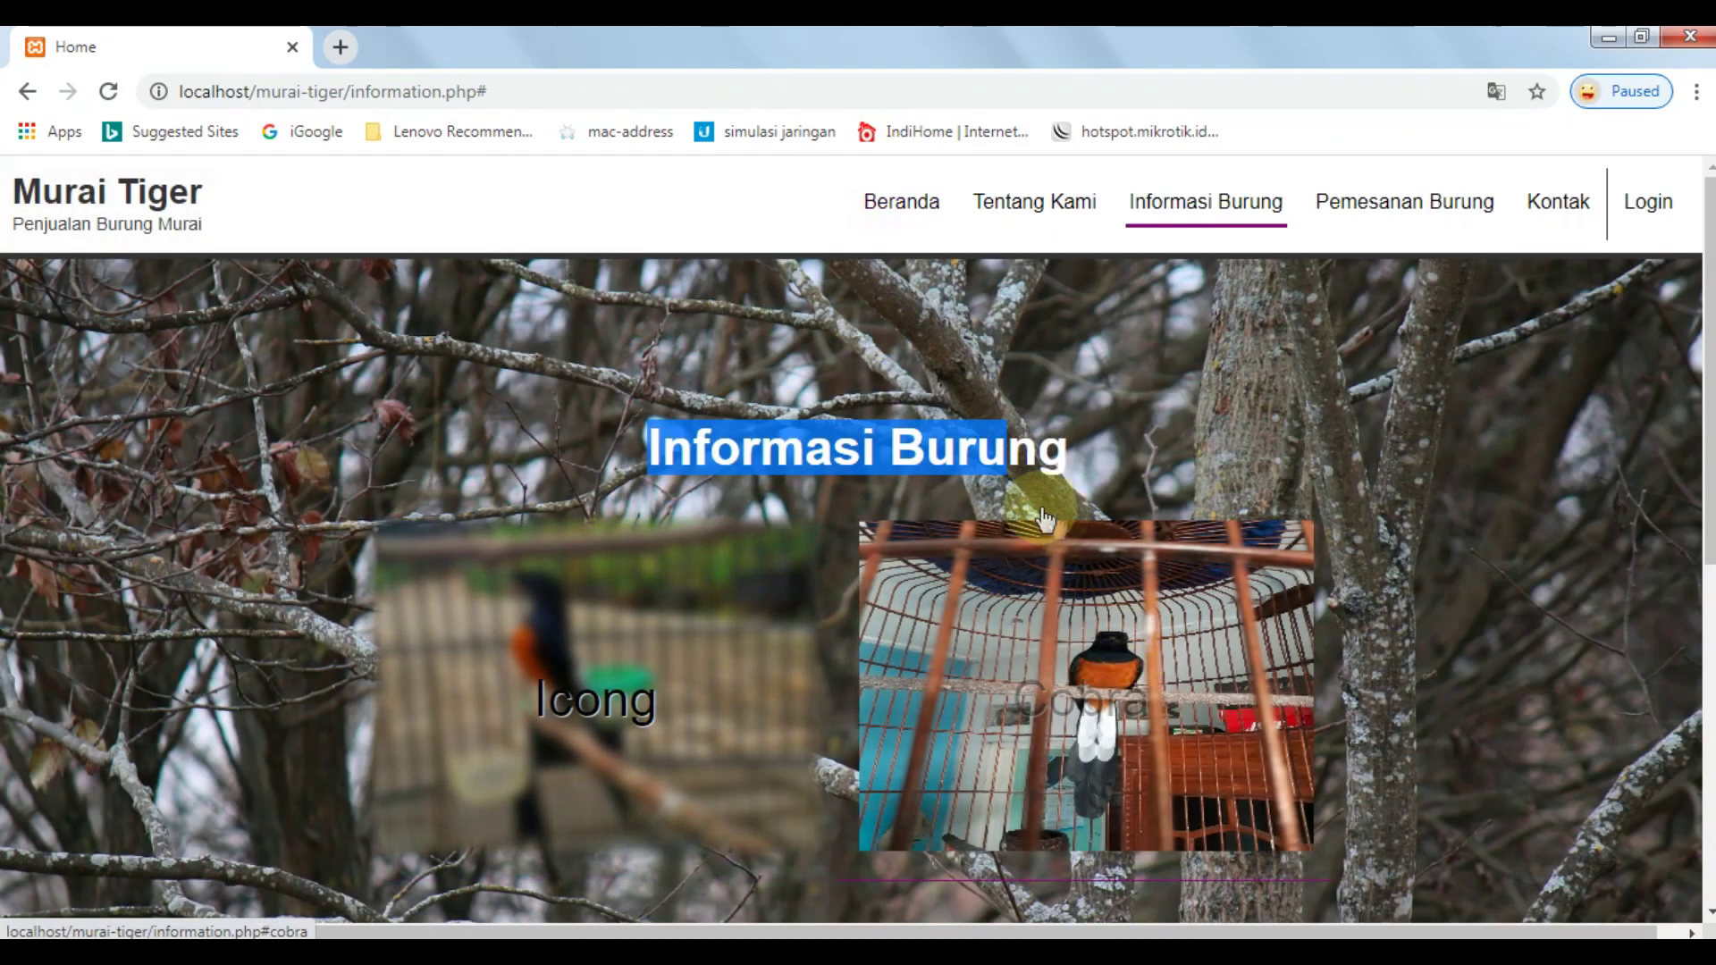
left_click(1026, 387)
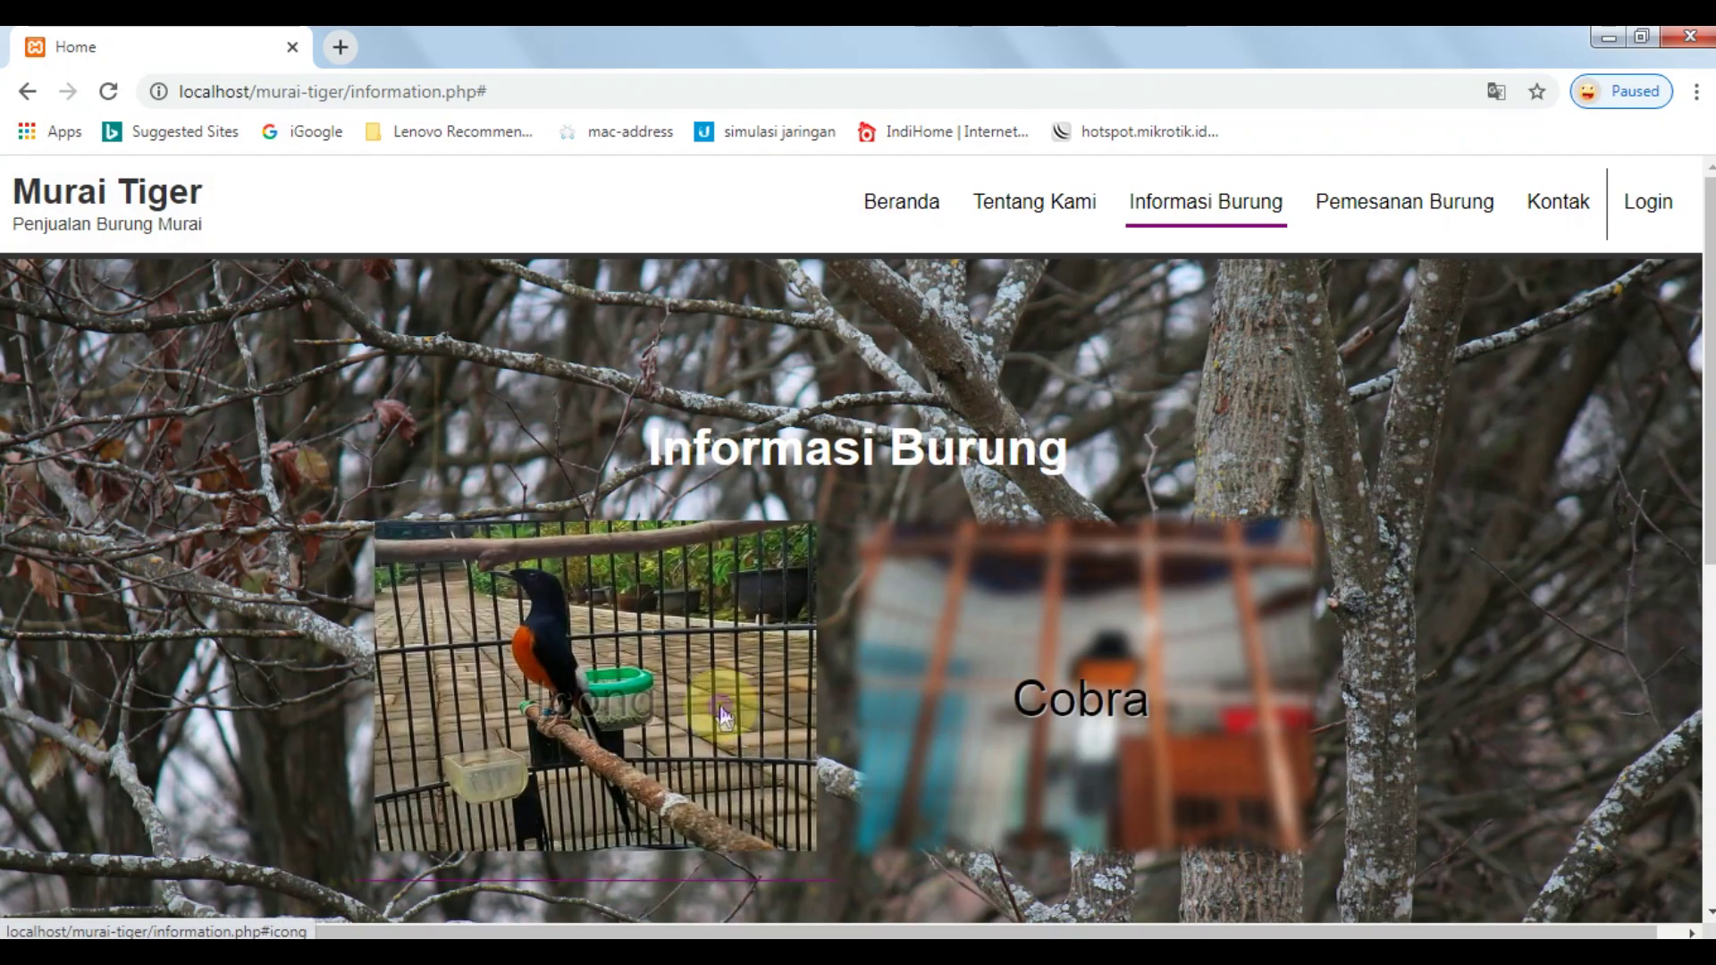
left_click(721, 705)
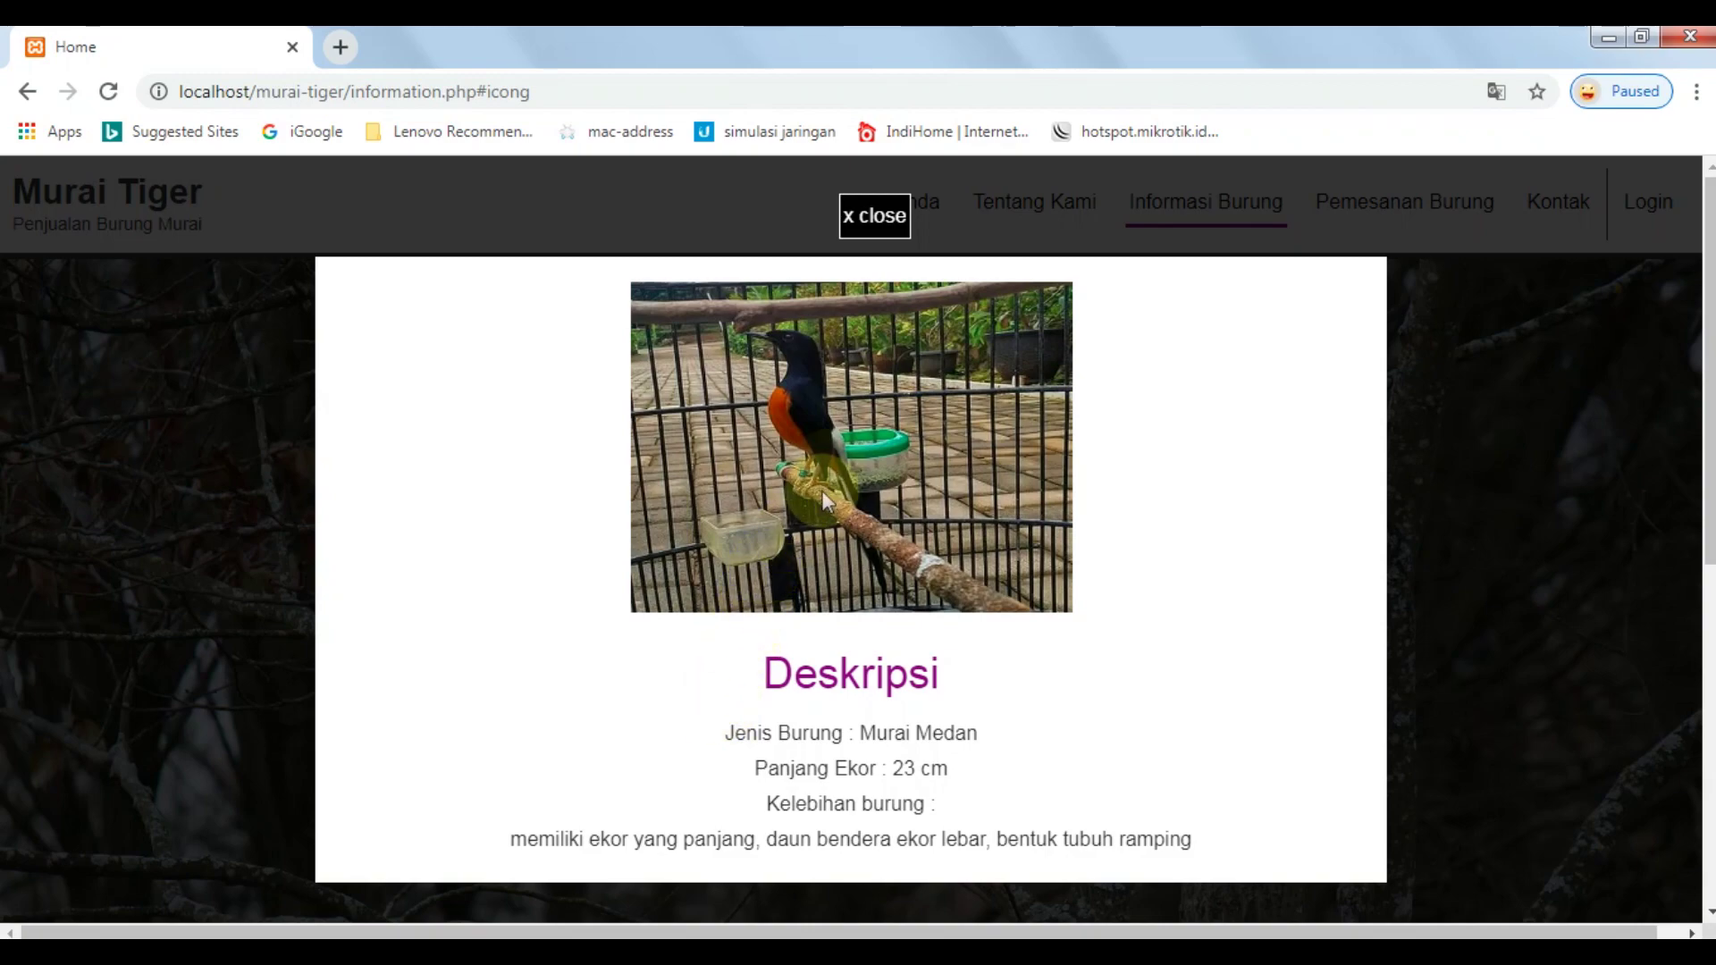
left_click(874, 217)
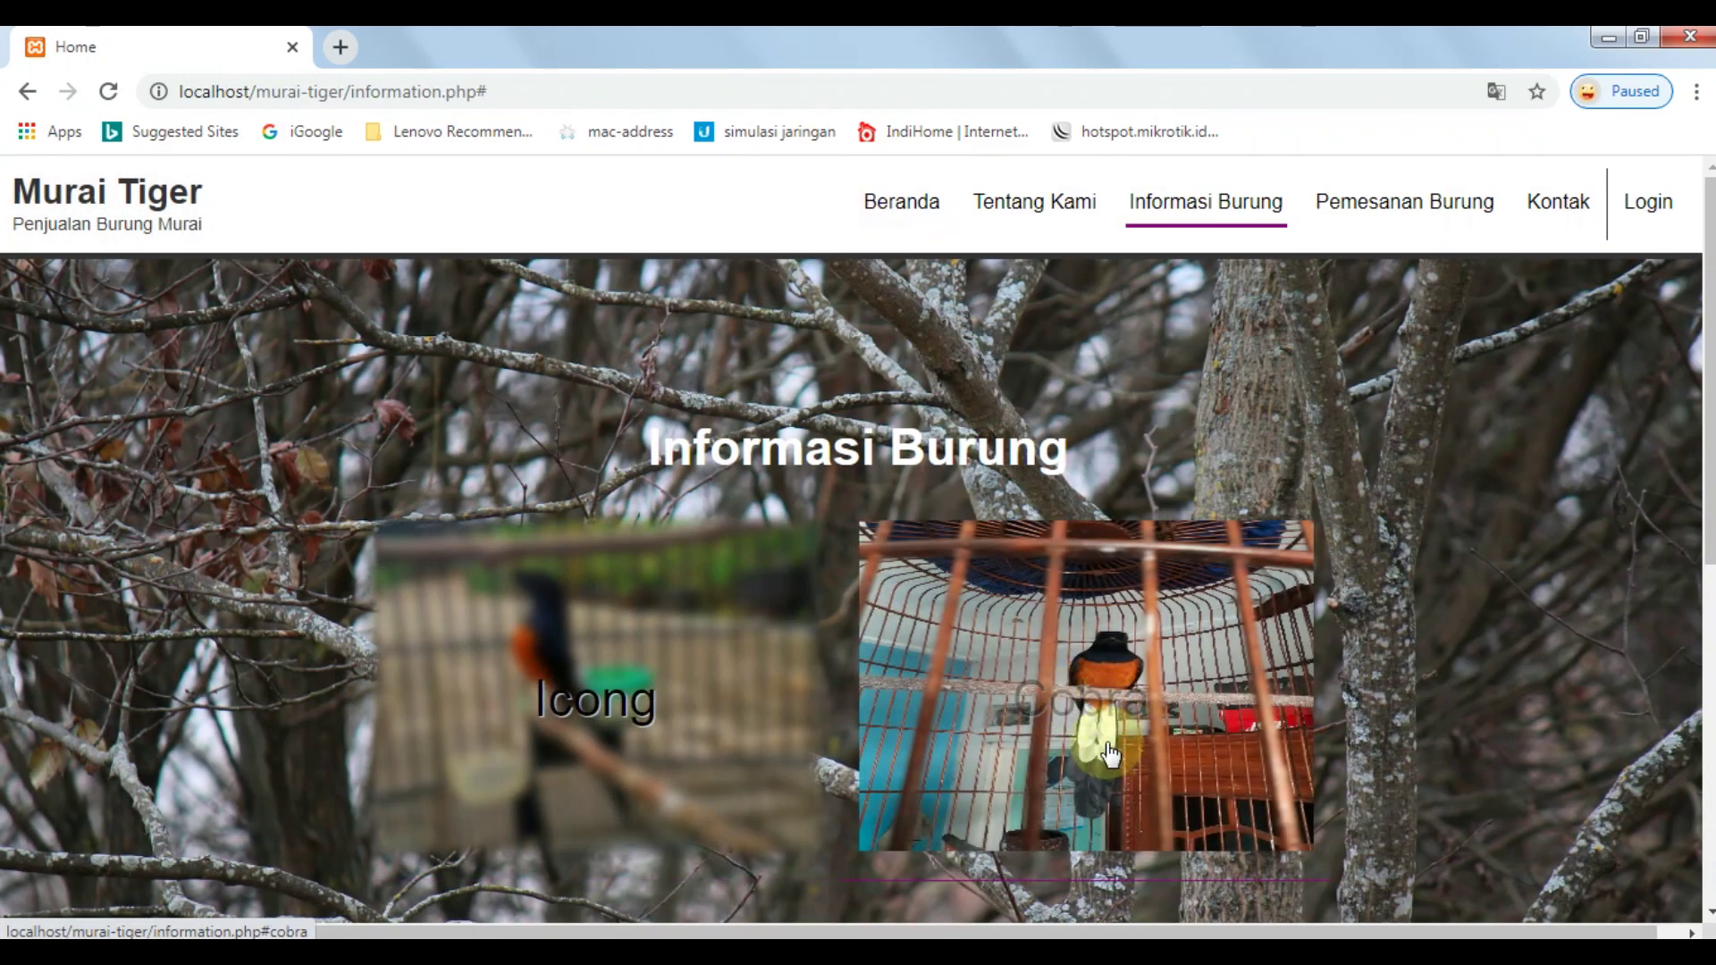
View Cobra's description (Murai Medan, 18 cm tail, fighter), then go to Pemesanan Burung.
left_click(1103, 756)
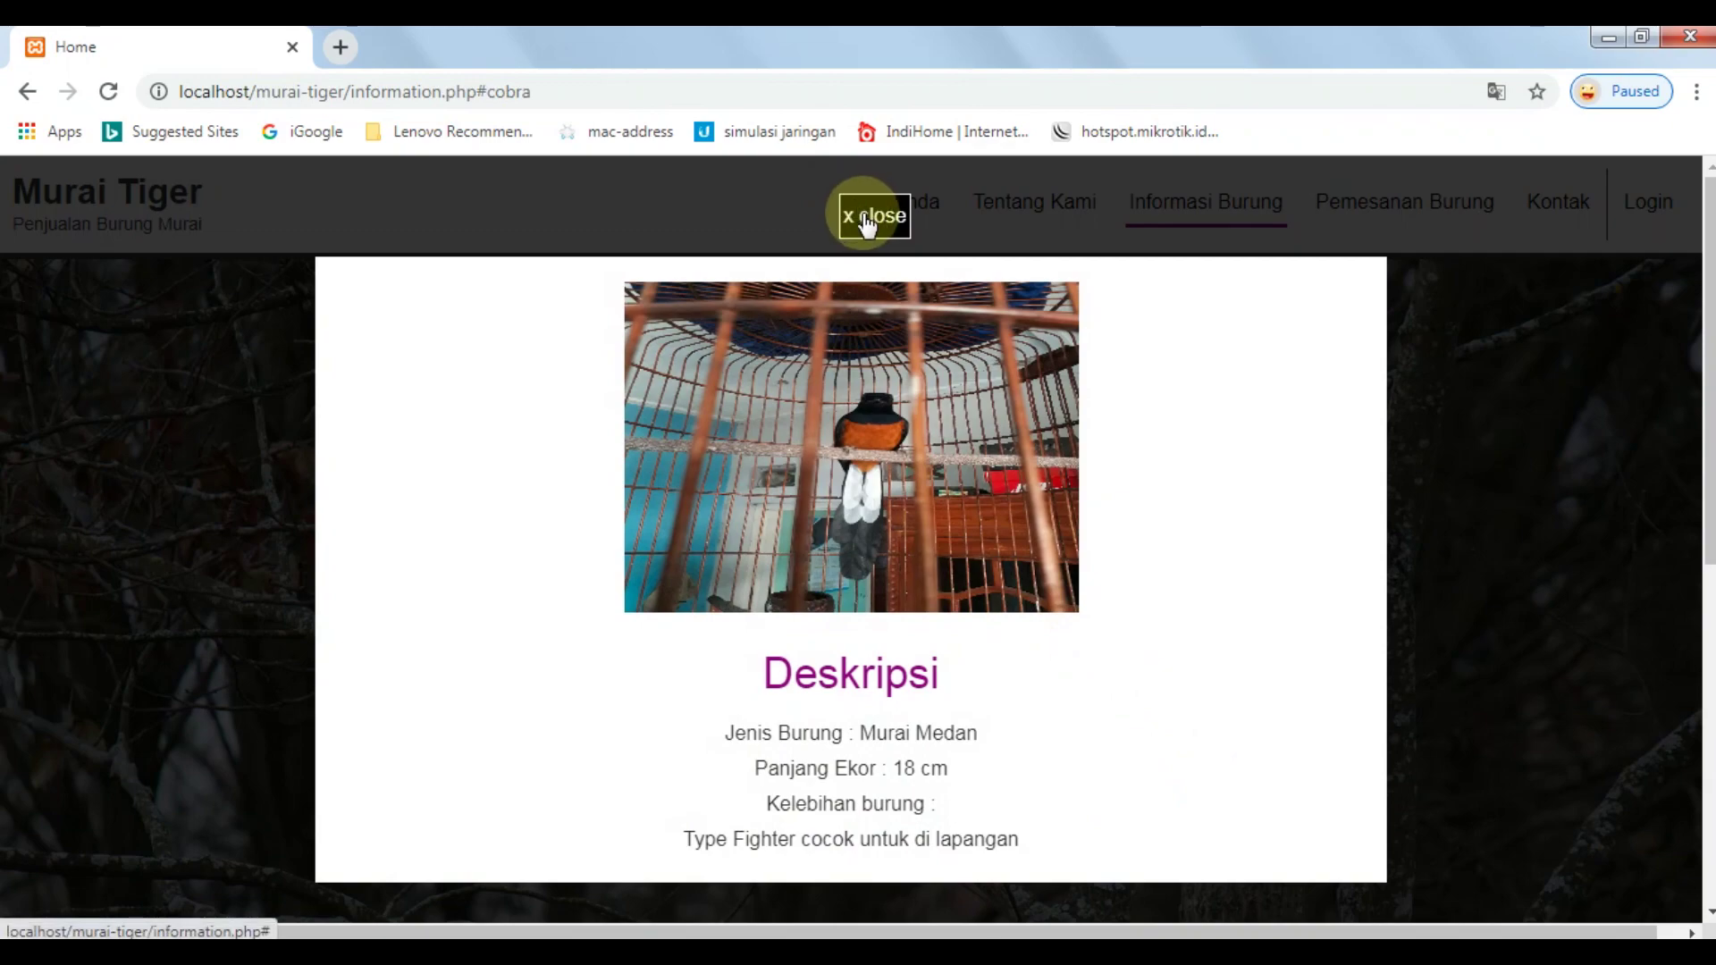
left_click_drag(767, 732, 1001, 747)
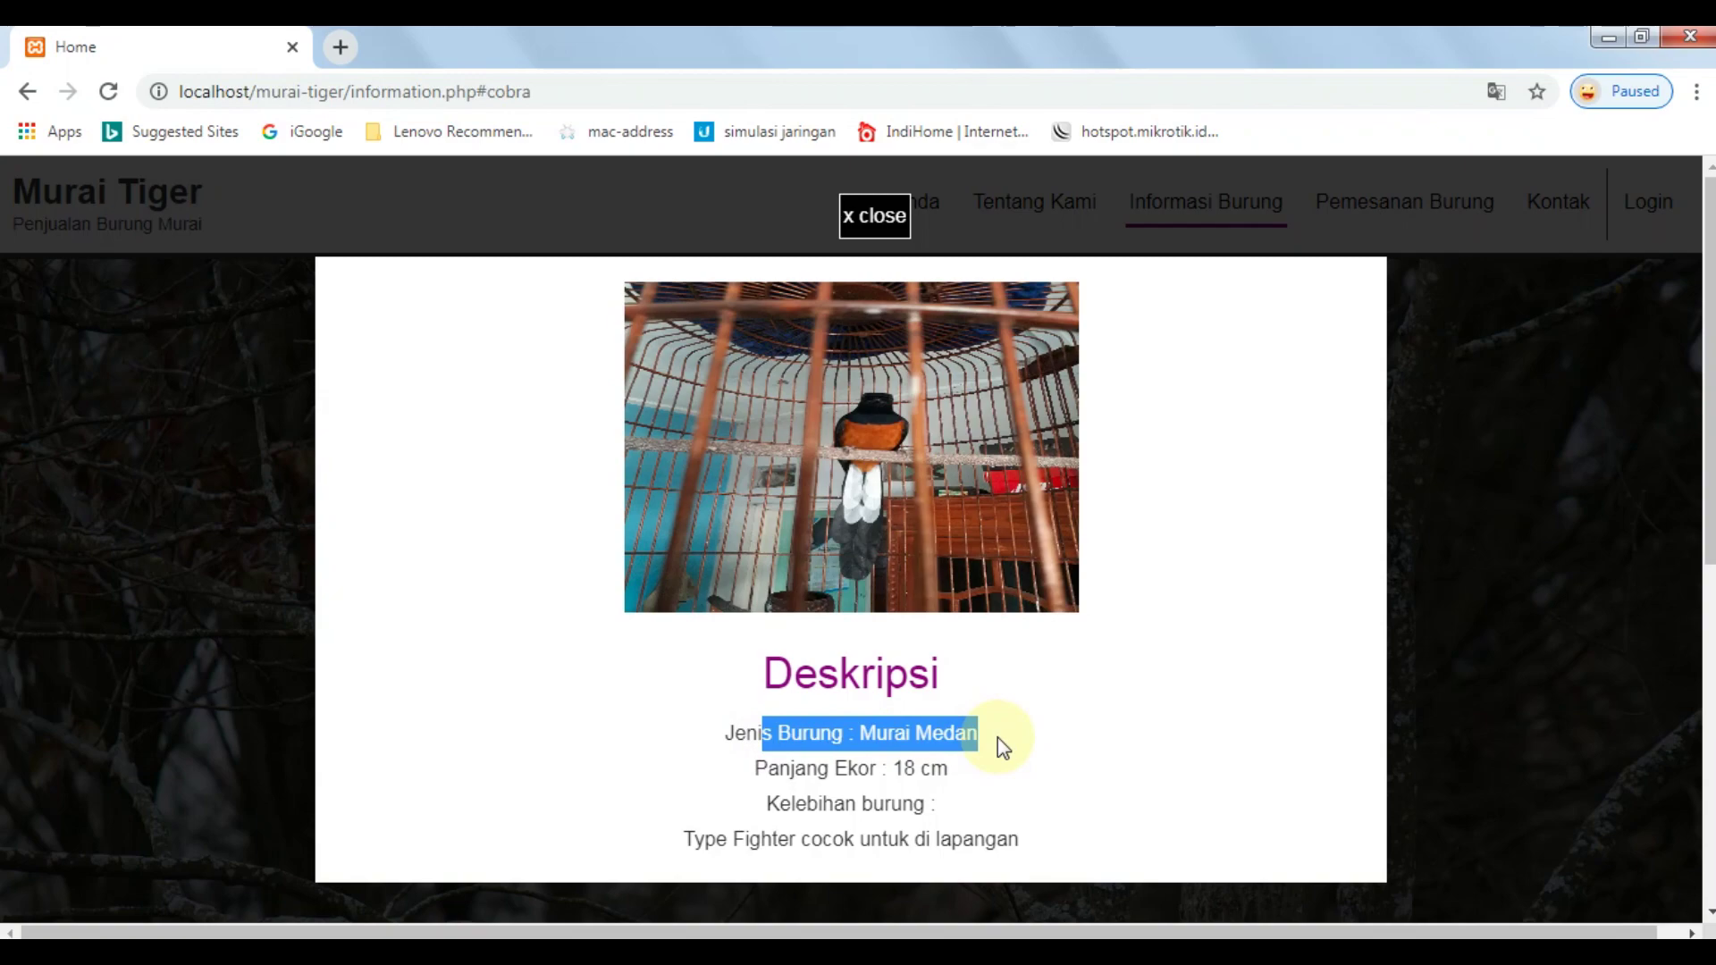
left_click(876, 228)
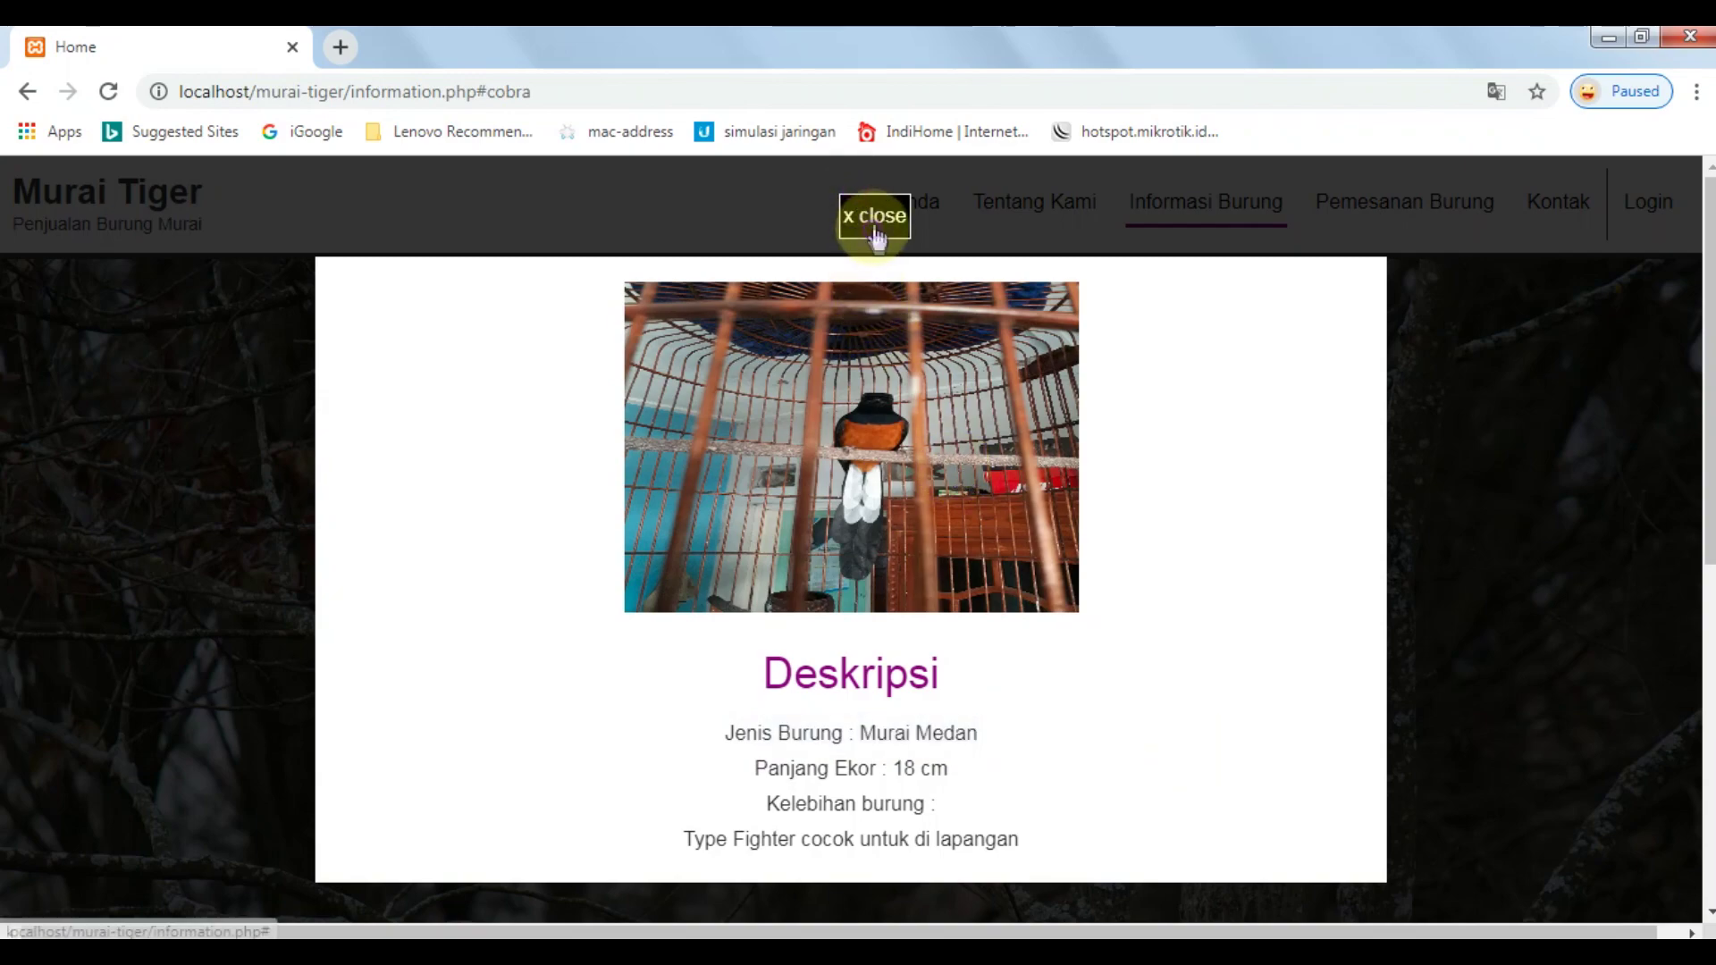
left_click(1425, 213)
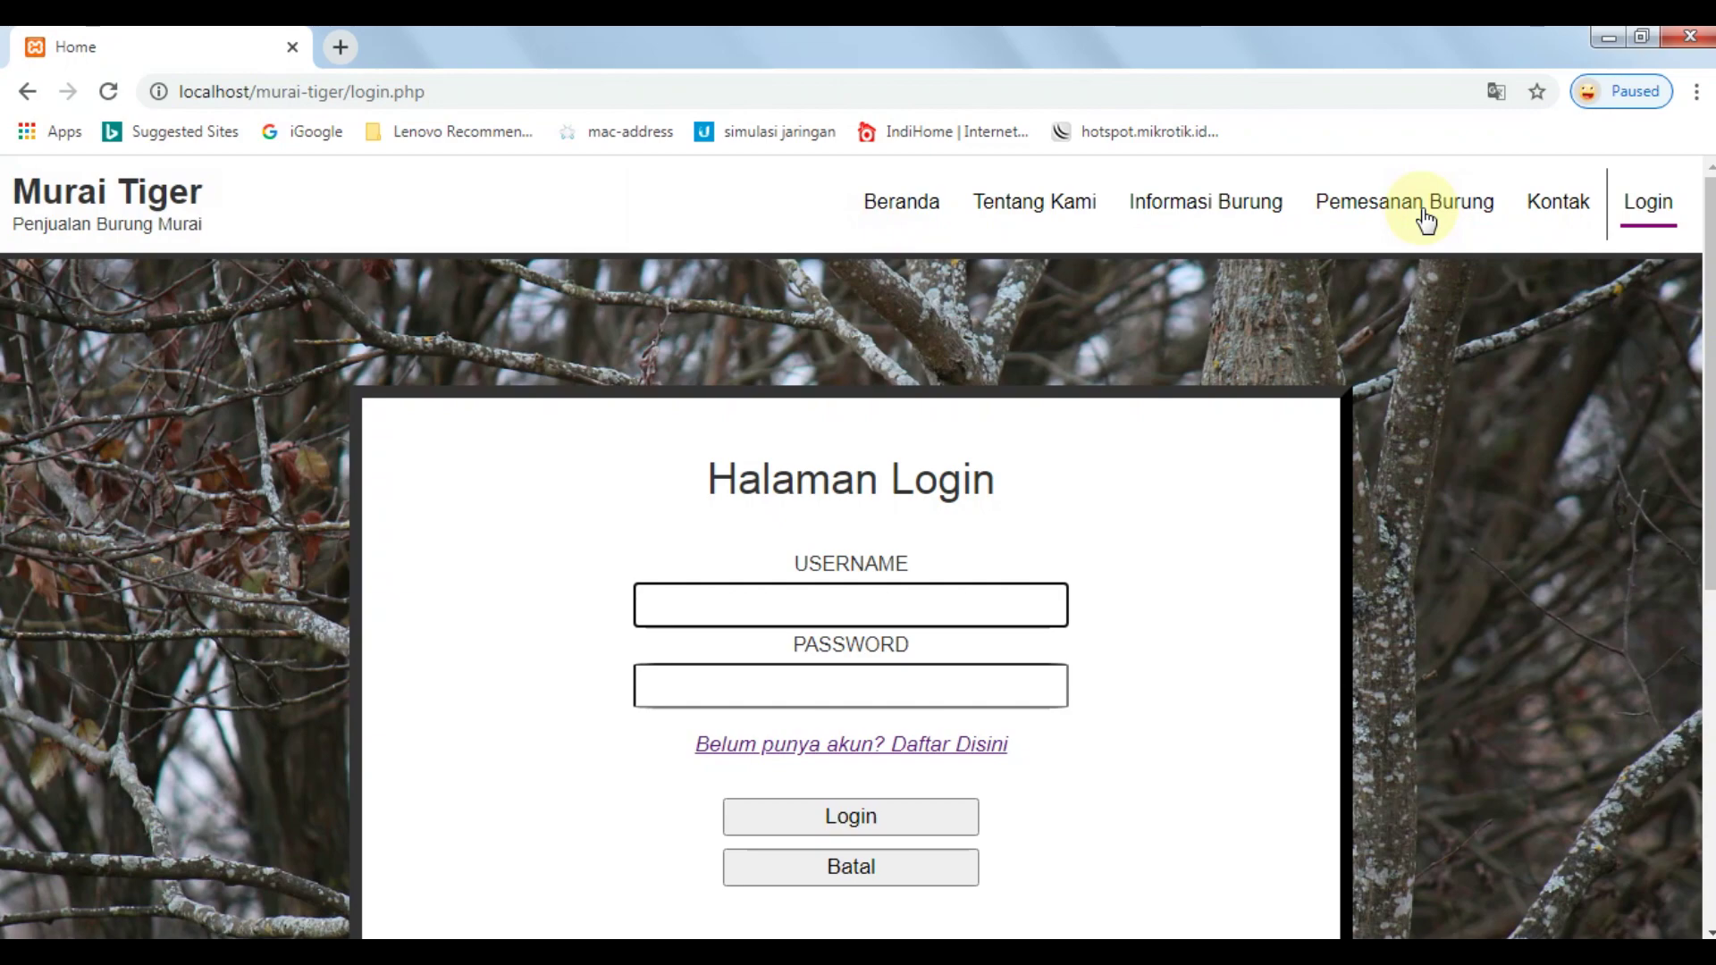
Open contact.php and highlight the Hubungi kami heading, contact details and email line.
left_click(1525, 214)
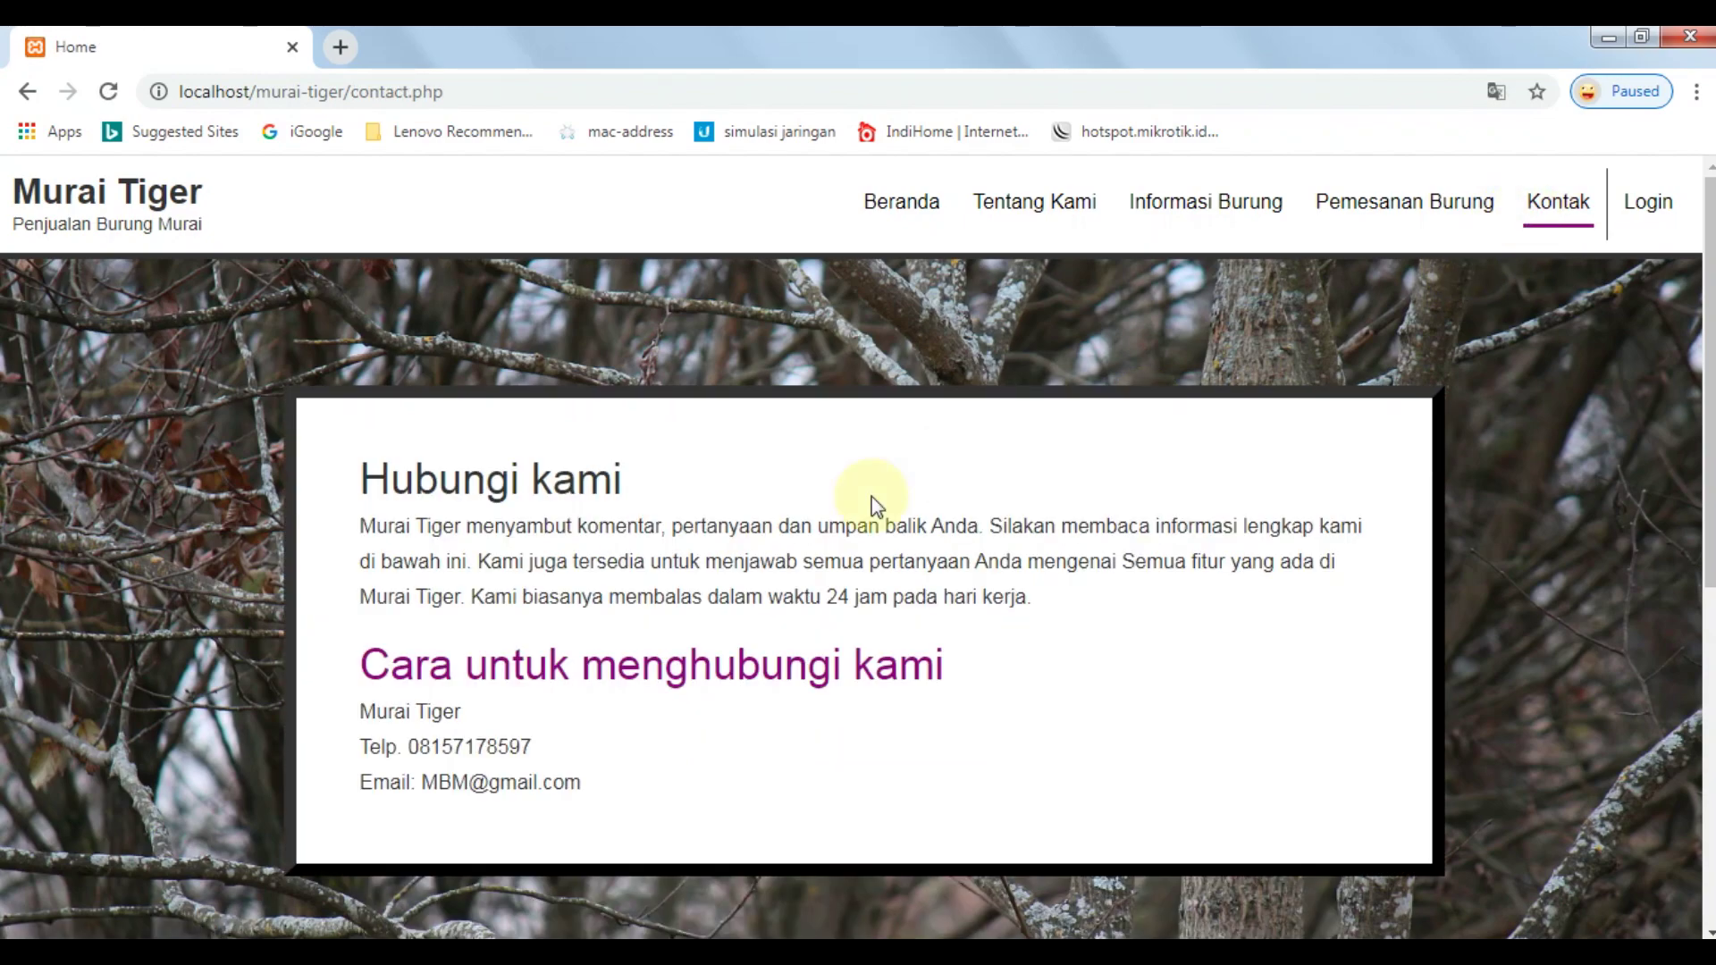
left_click_drag(356, 467, 676, 737)
left_click(661, 733)
left_click_drag(362, 666, 735, 777)
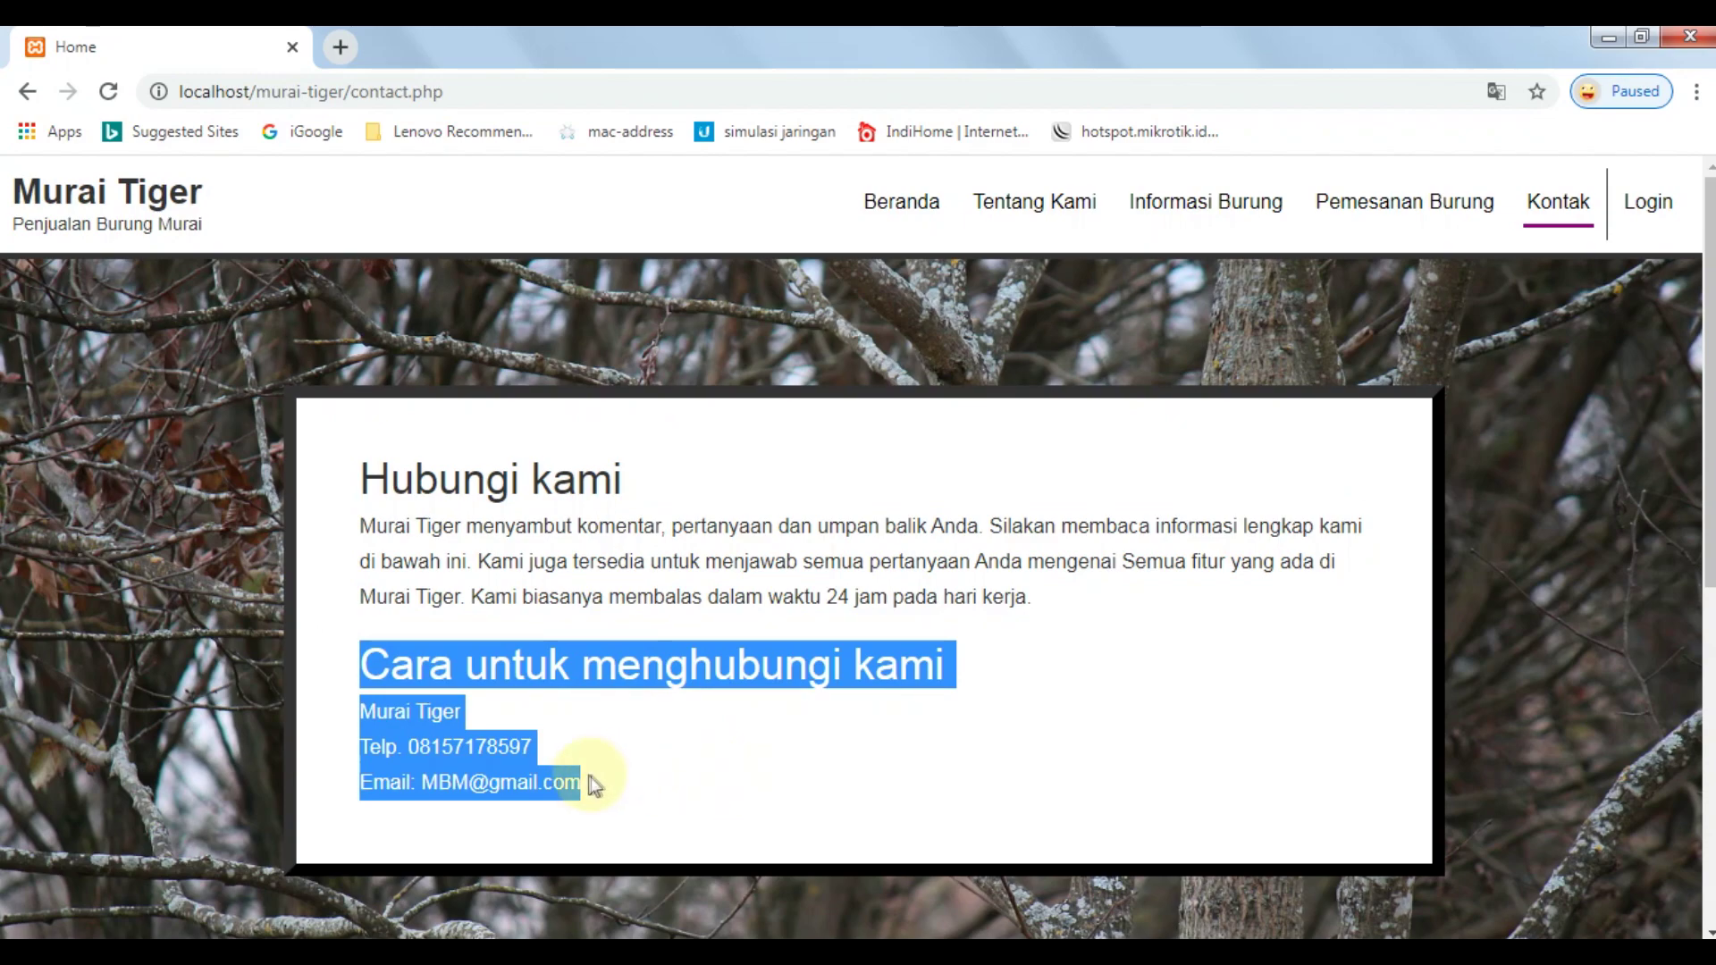
left_click(538, 820)
triple_click(521, 796)
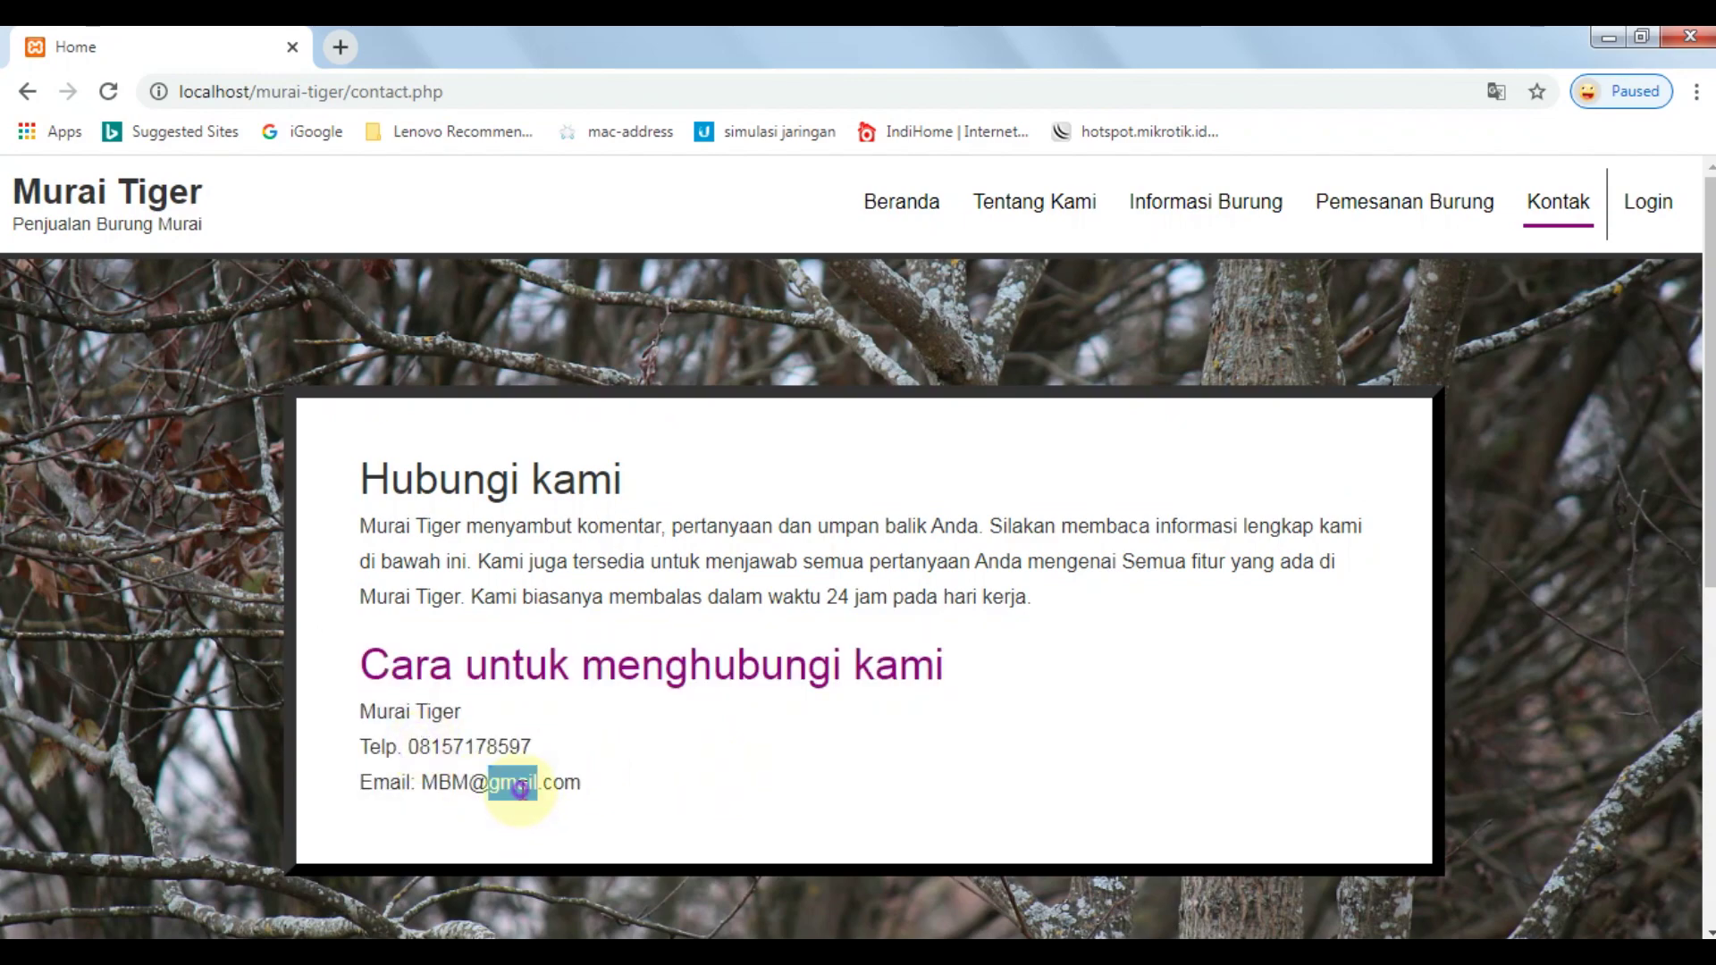
left_click(1055, 630)
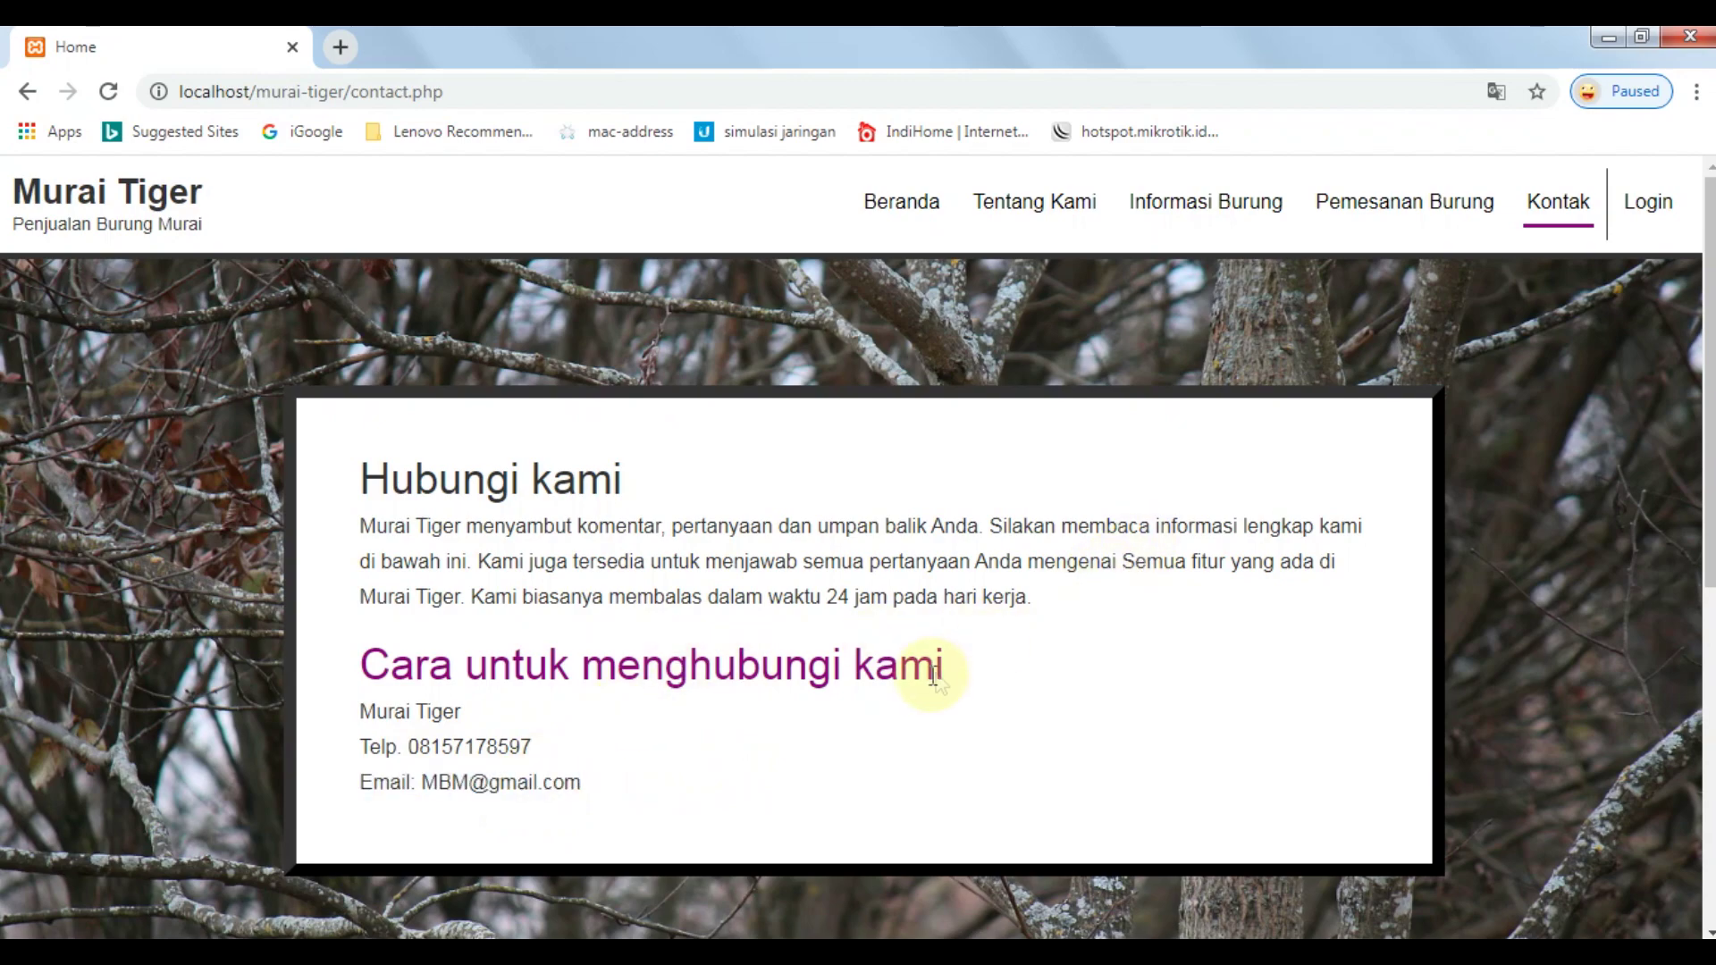
Open the Login page, focus USERNAME, then follow Daftar Disini to signup.php.
left_click(1640, 217)
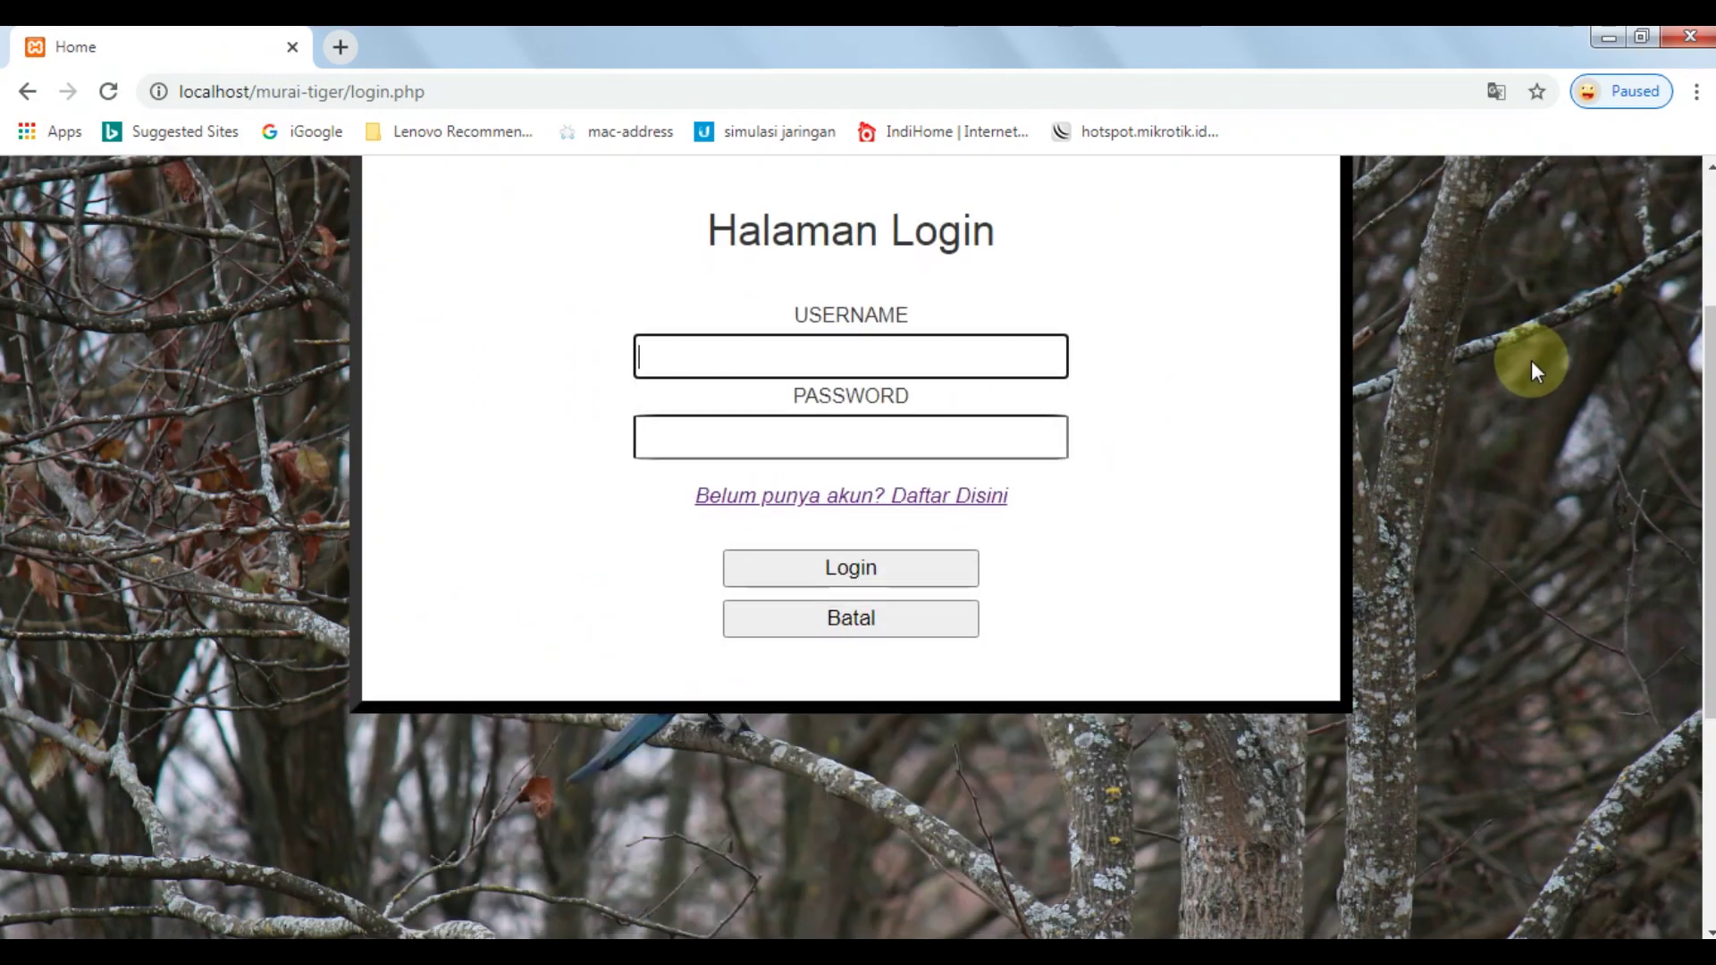
scroll(1530, 361, "down", 2)
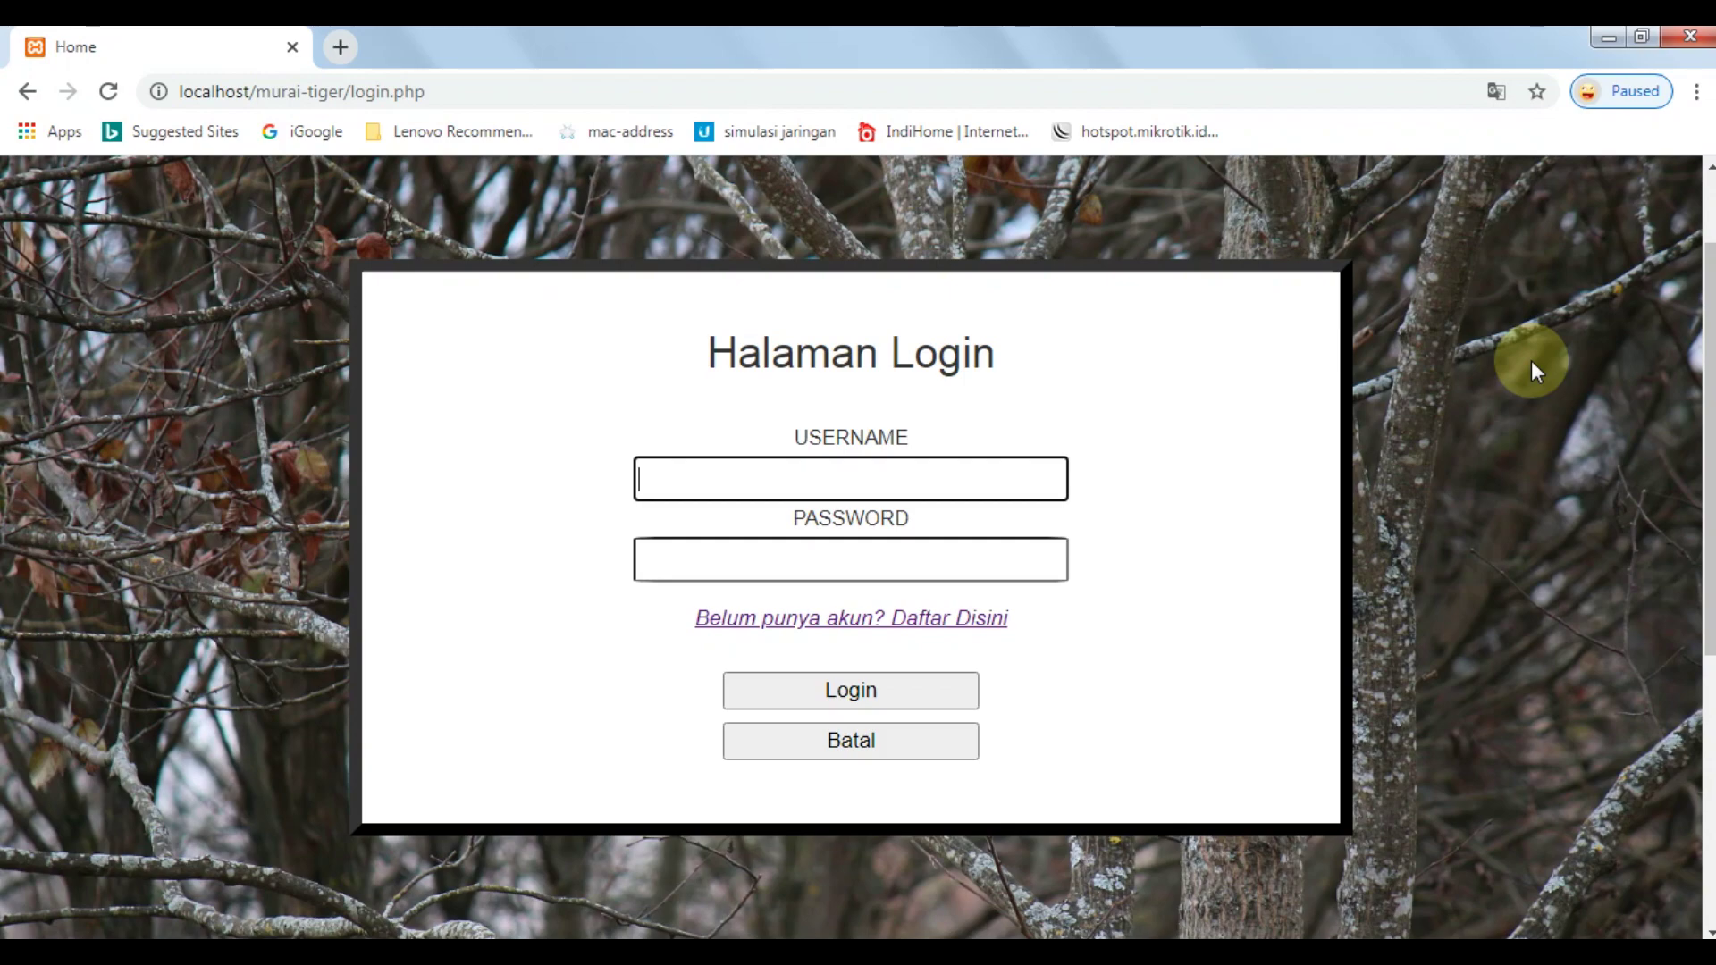
scroll(1531, 361, "up", 2)
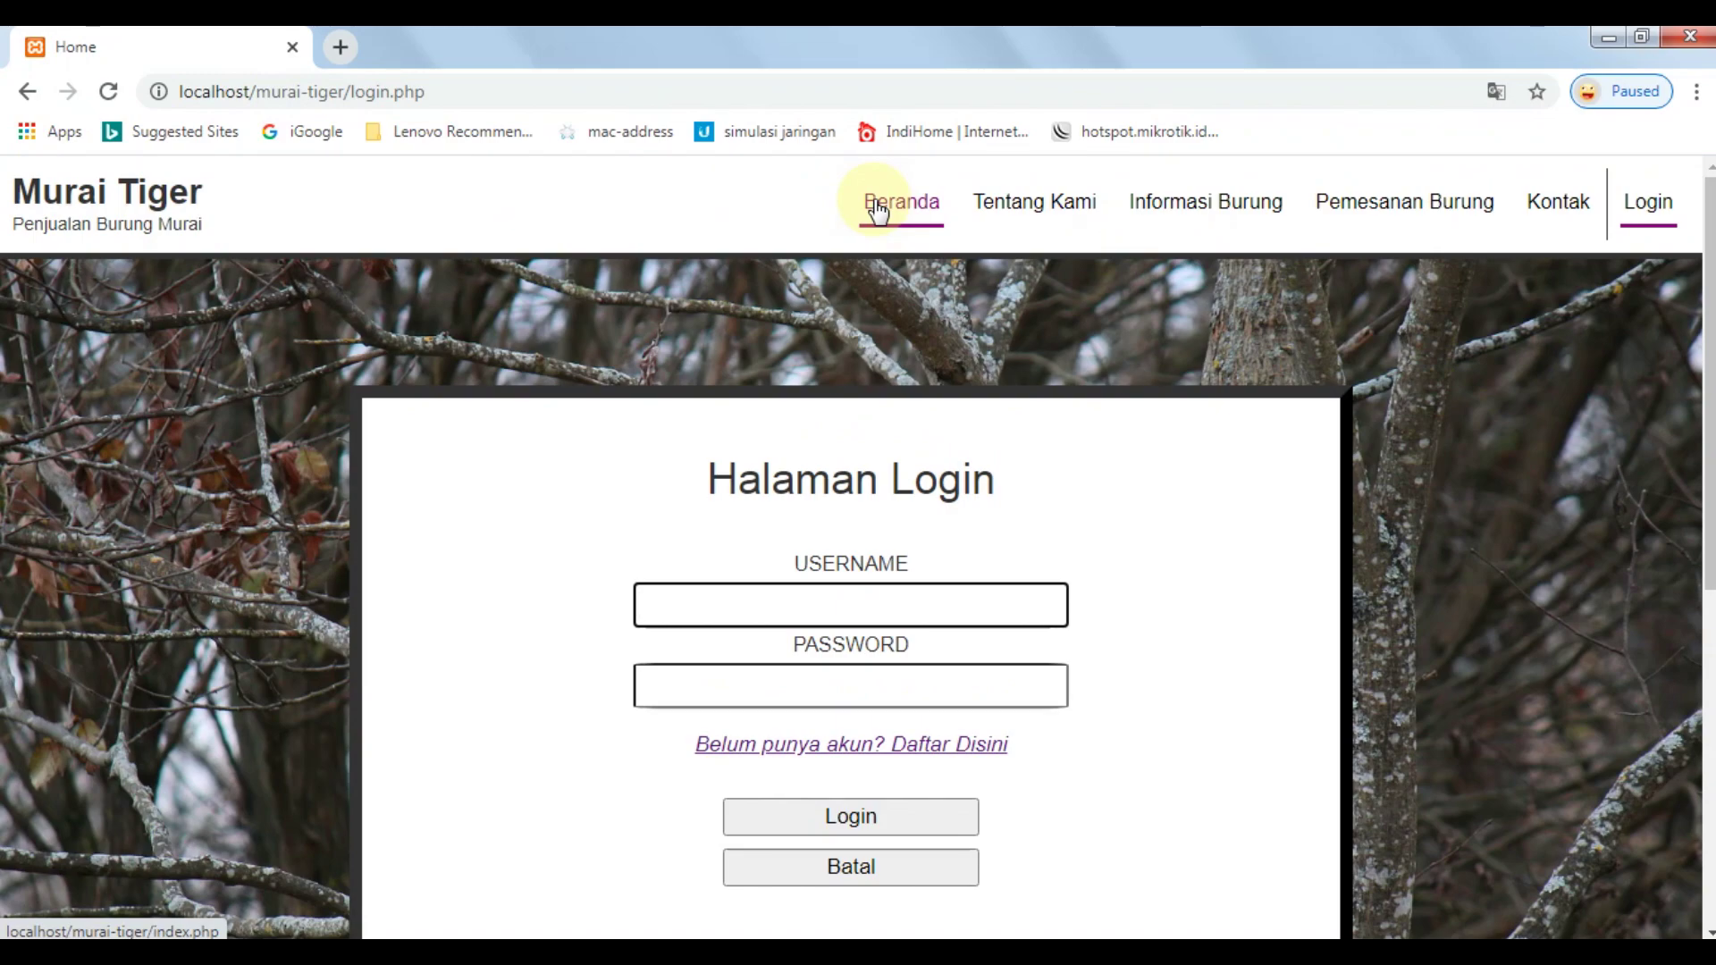
left_click(1095, 705)
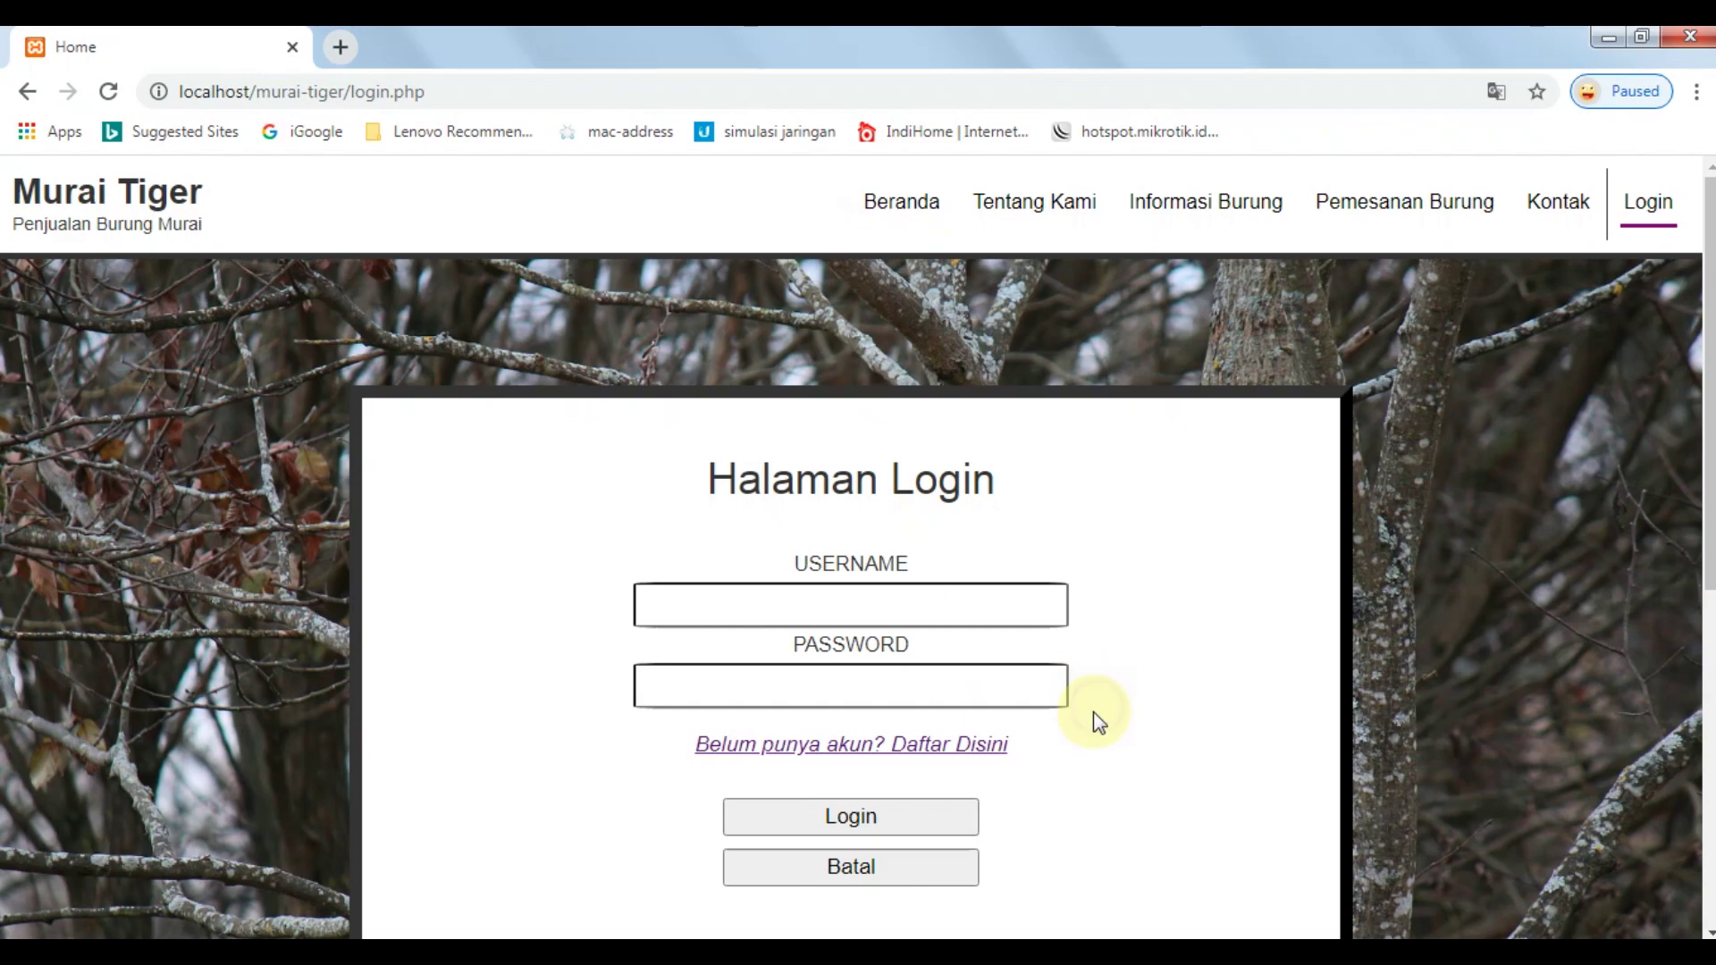
left_click(981, 609)
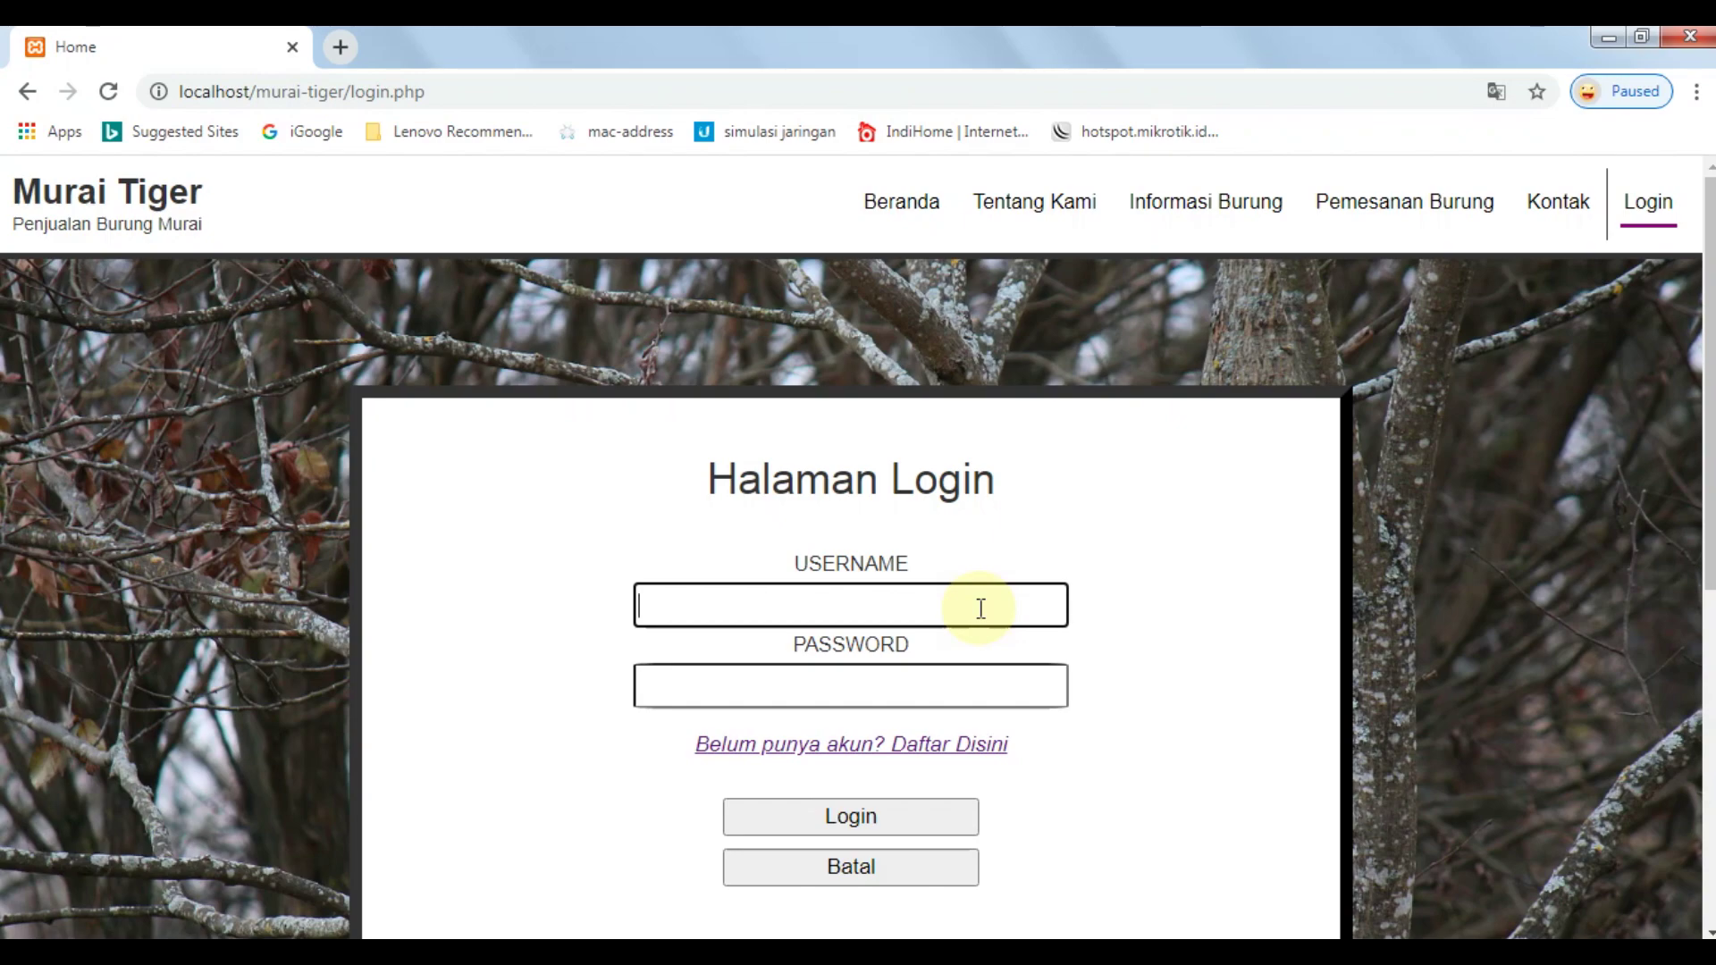
left_click(975, 757)
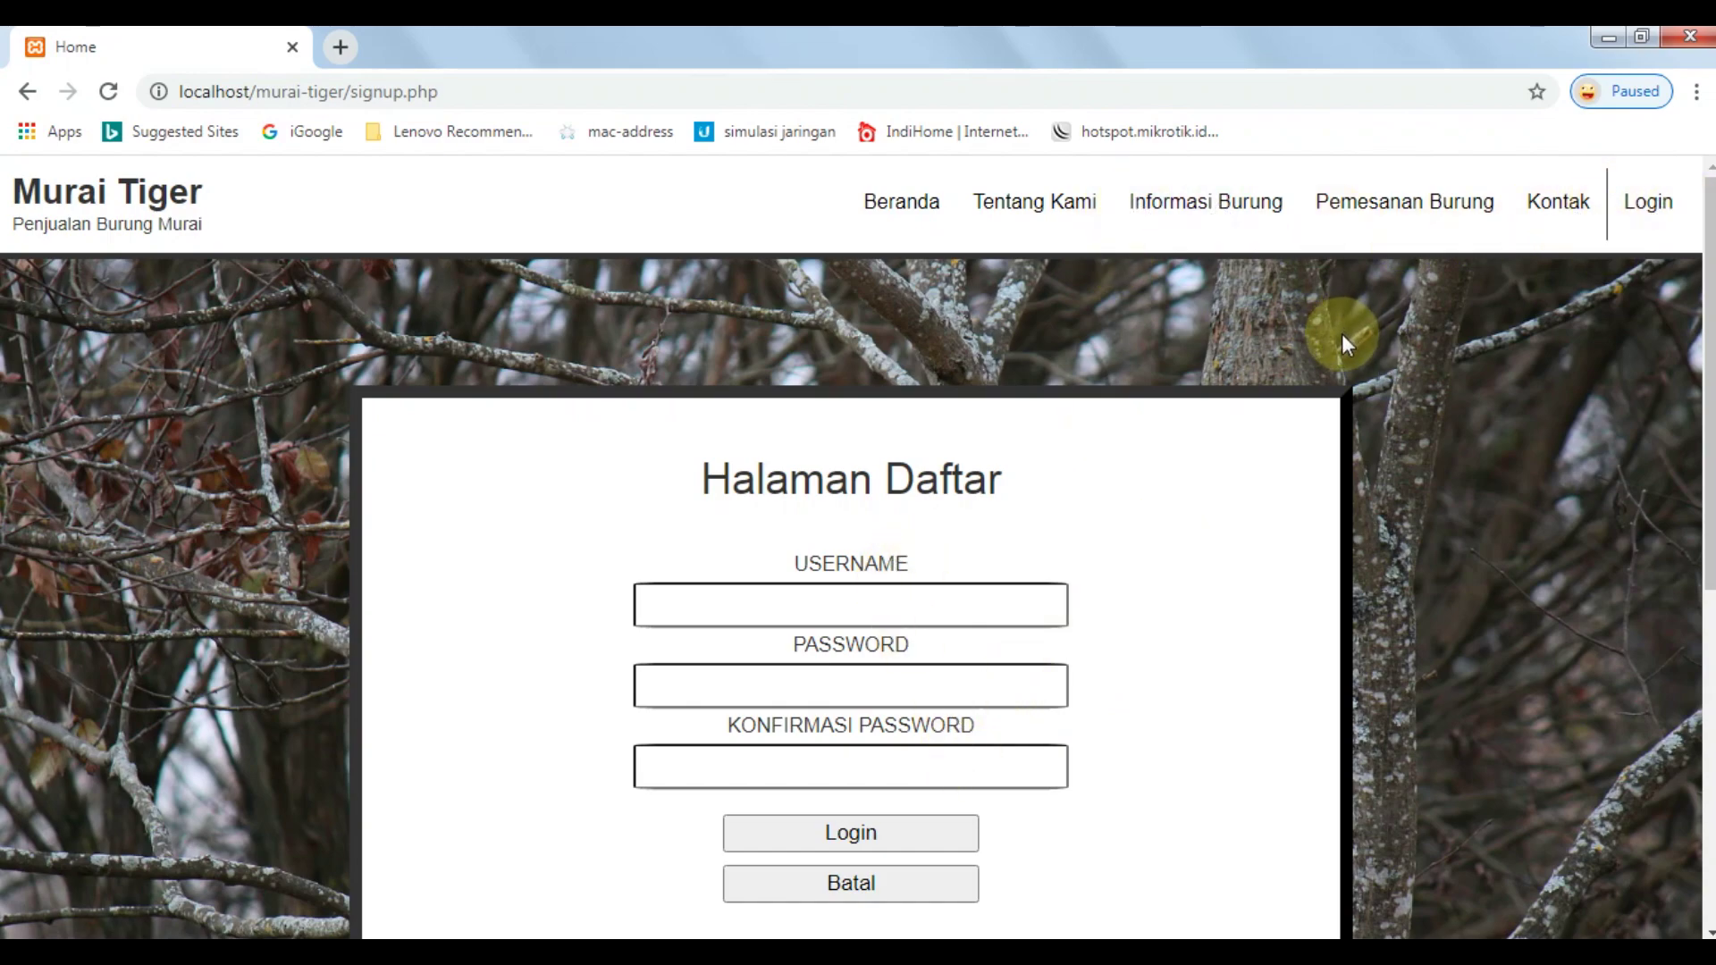
Return to the Murai Tiger login.php page through the Login link in the navigation bar.
left_click(1644, 204)
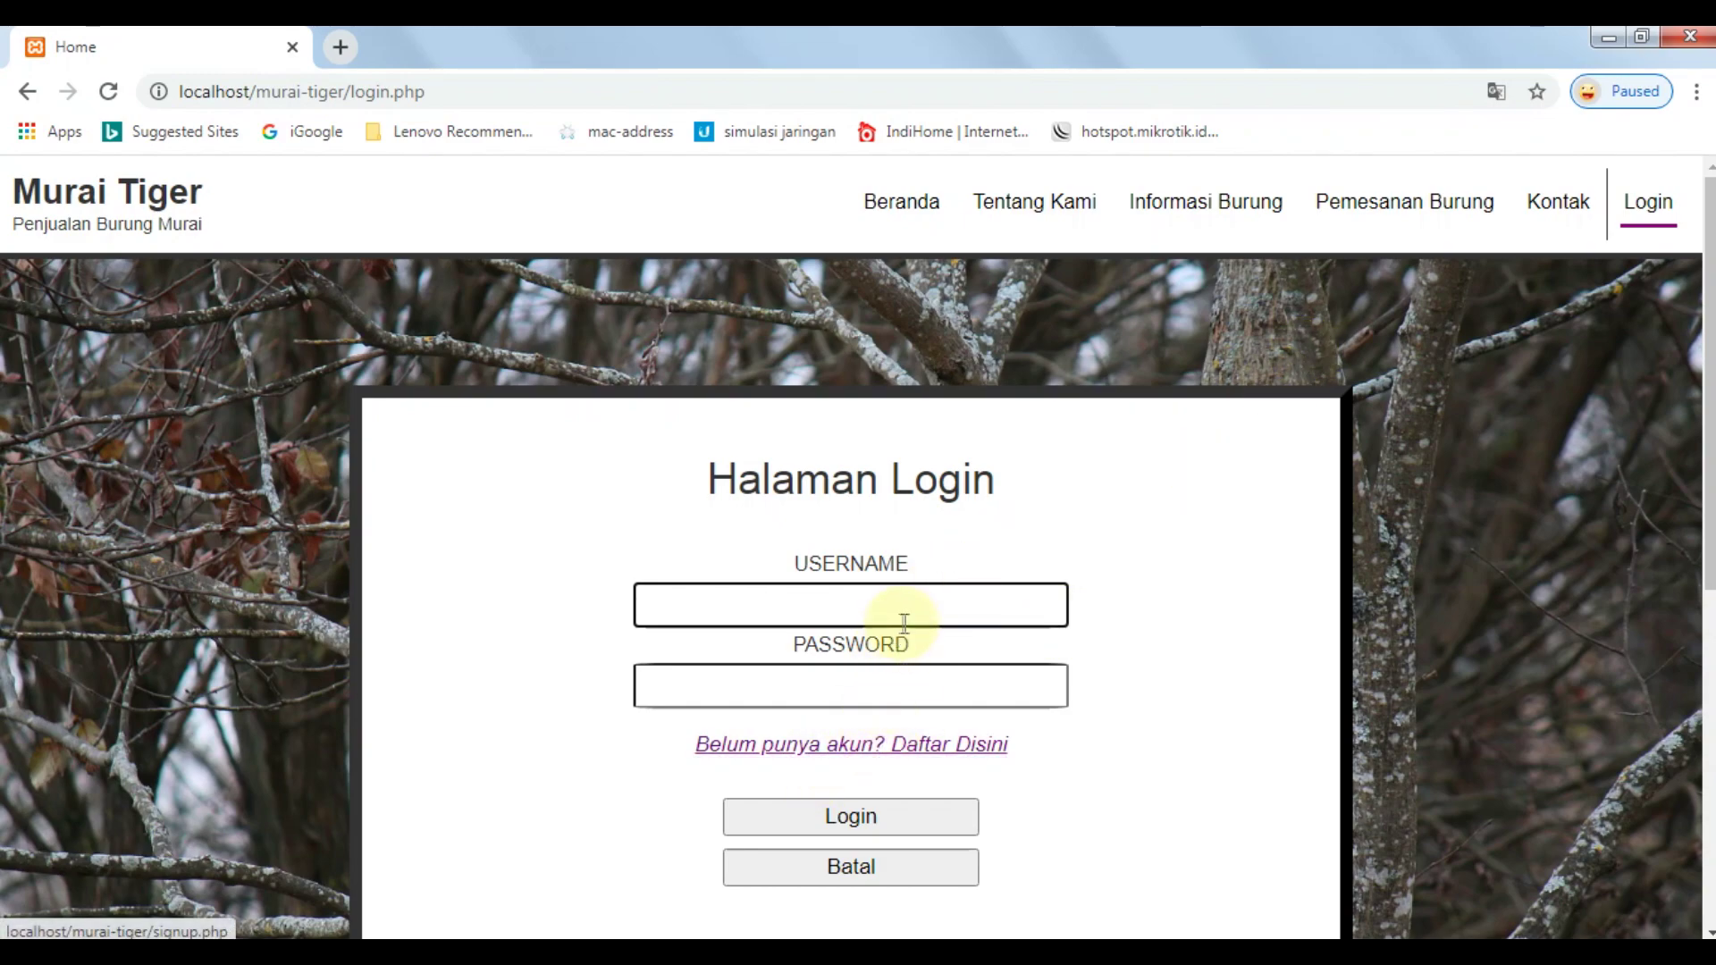
Look over the Daftar Disini registration form, then go back to the login page.
left_click(946, 755)
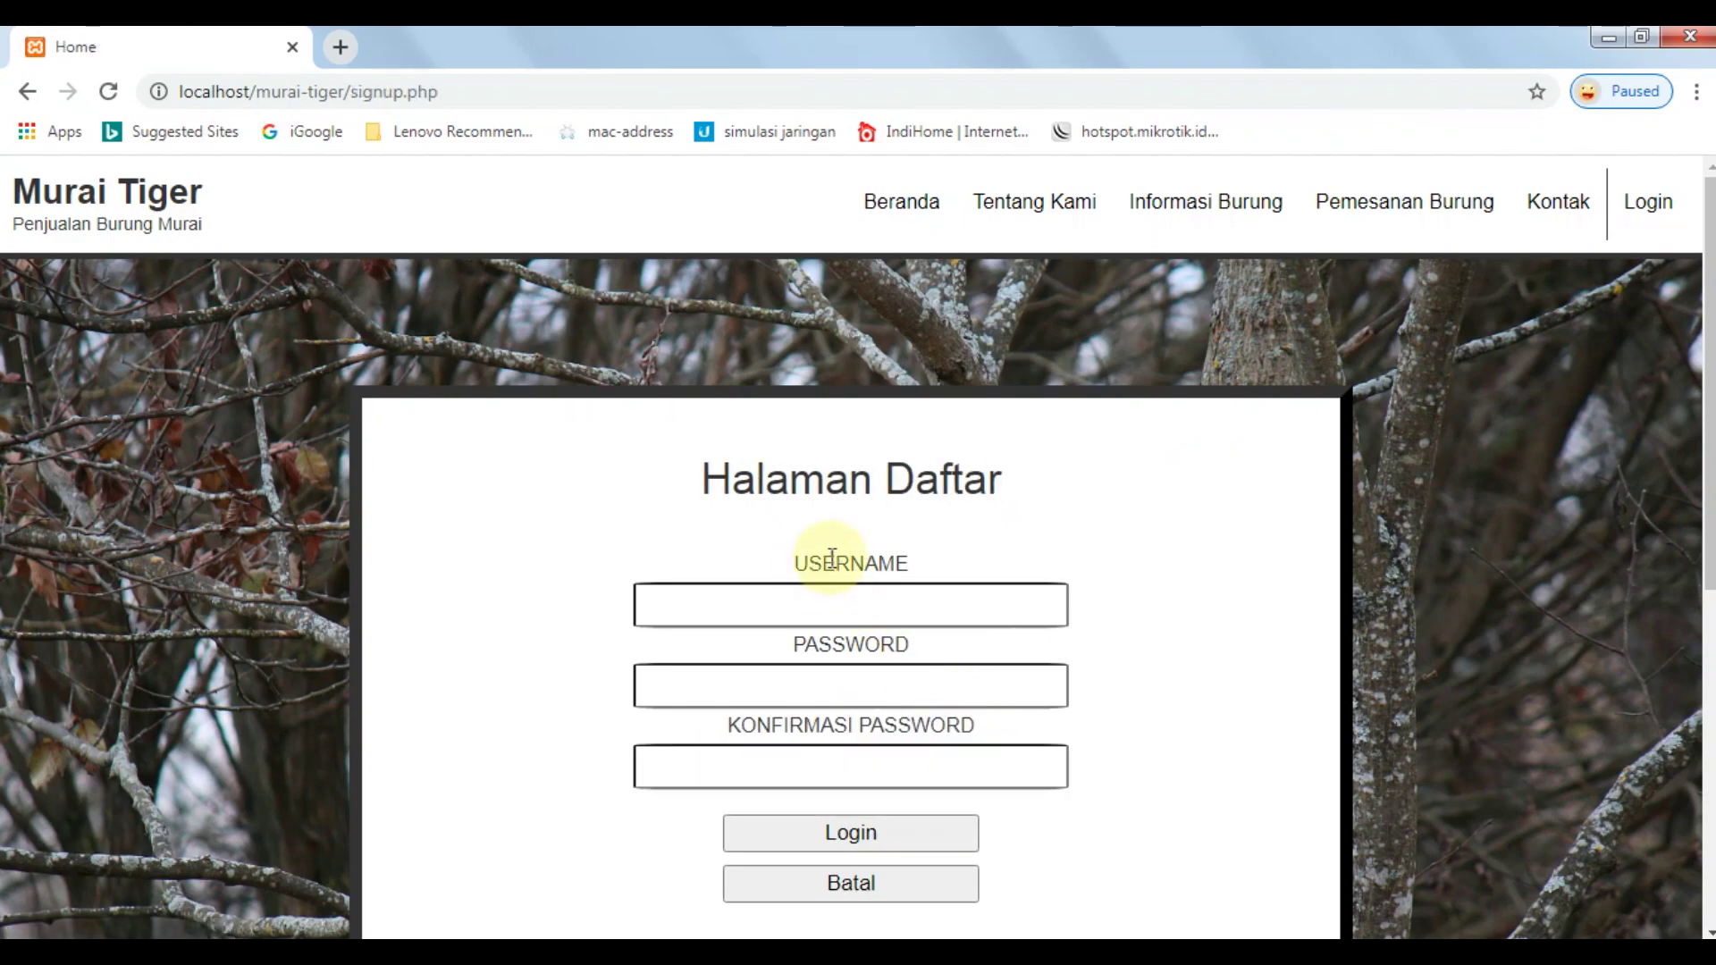
scroll(831, 580, "down", 1)
scroll(831, 579, "down", 2)
scroll(835, 498, "up", 3)
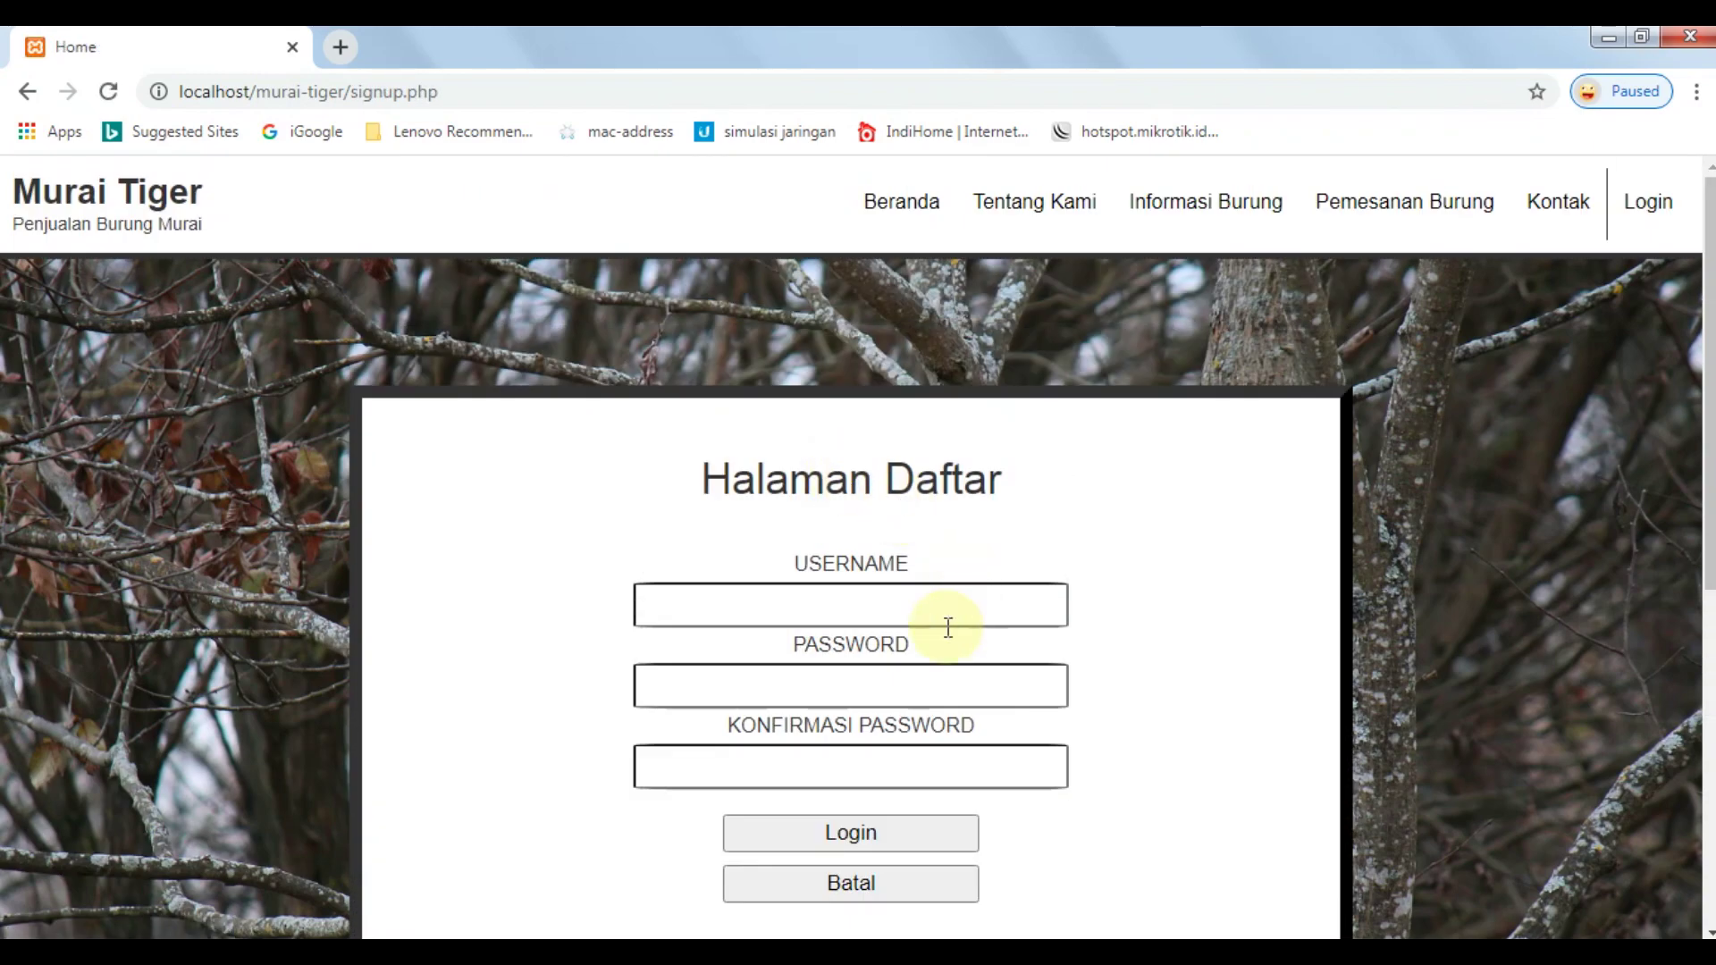
left_click(1638, 210)
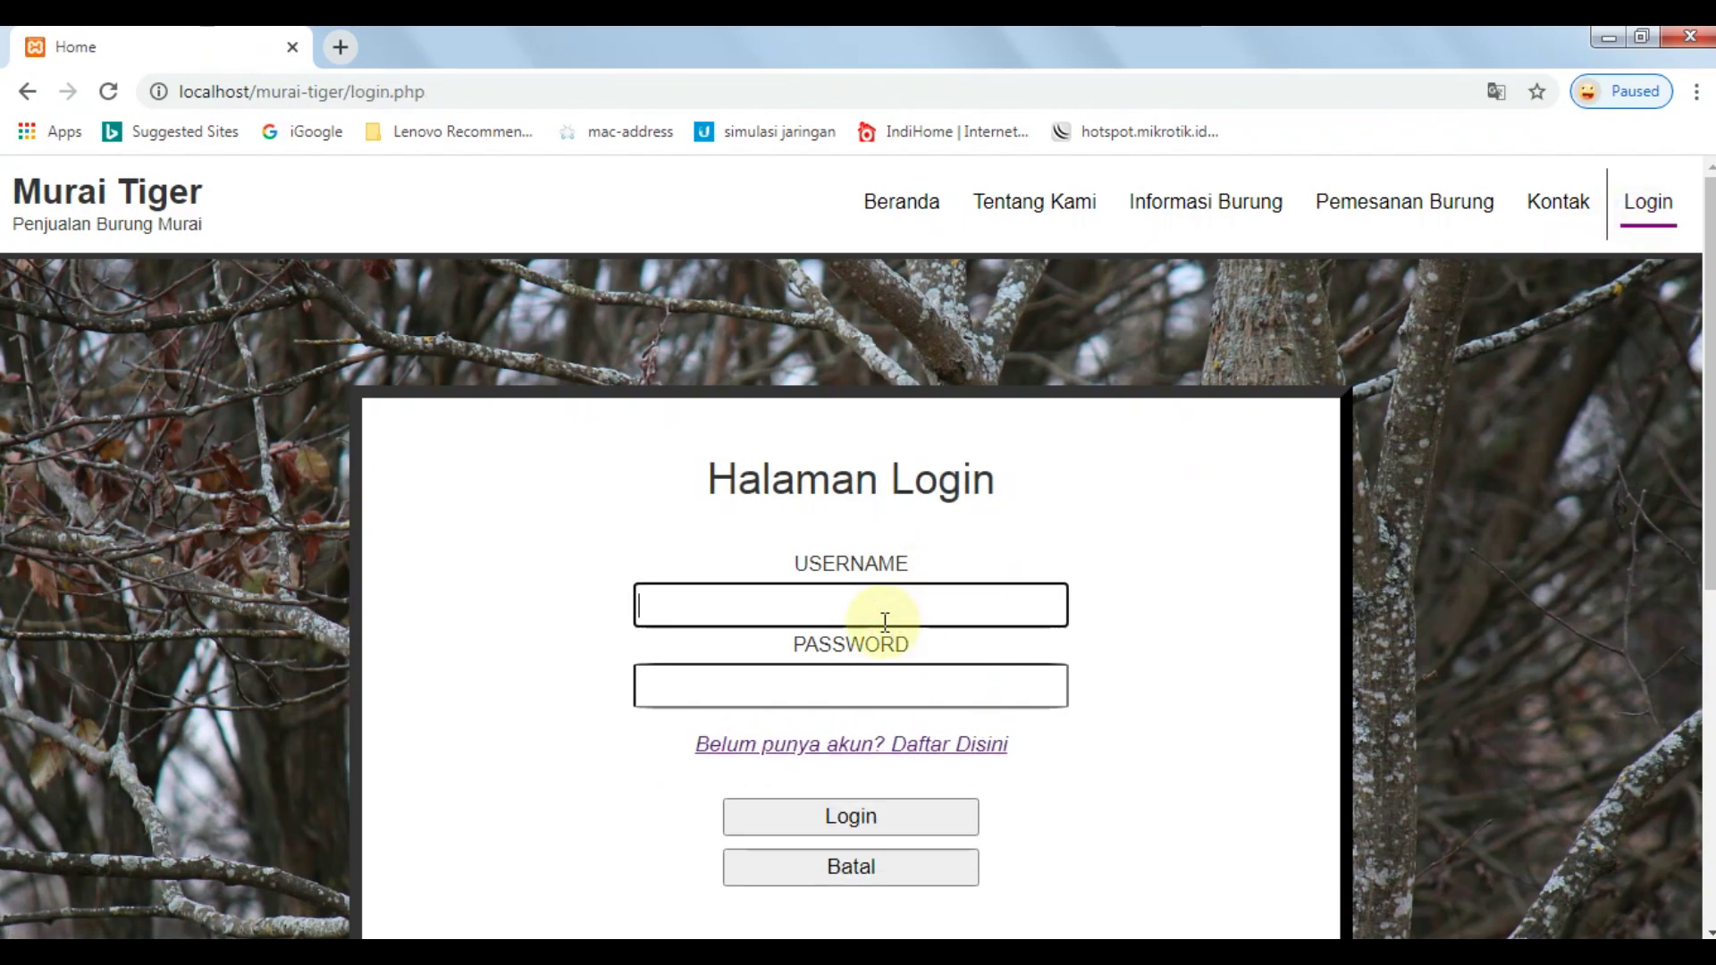
Log in with the customer account's username and password.
key("Tab")
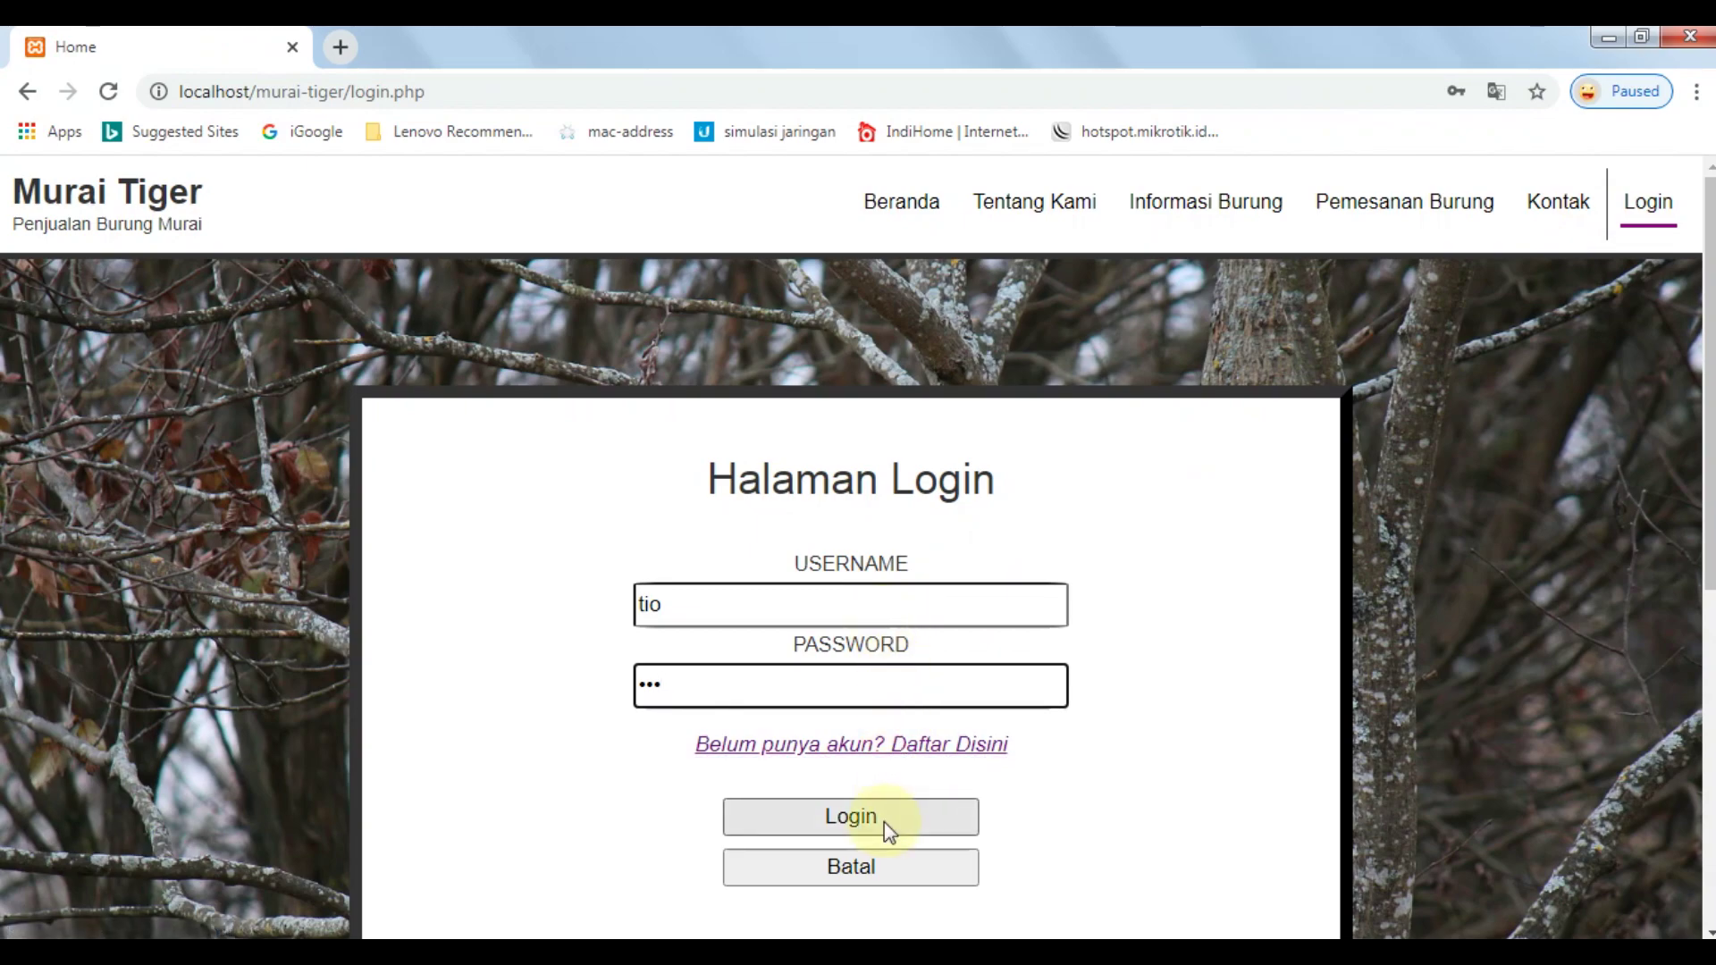
left_click(694, 685)
double_click(694, 684)
key("Tab")
key("Tab")
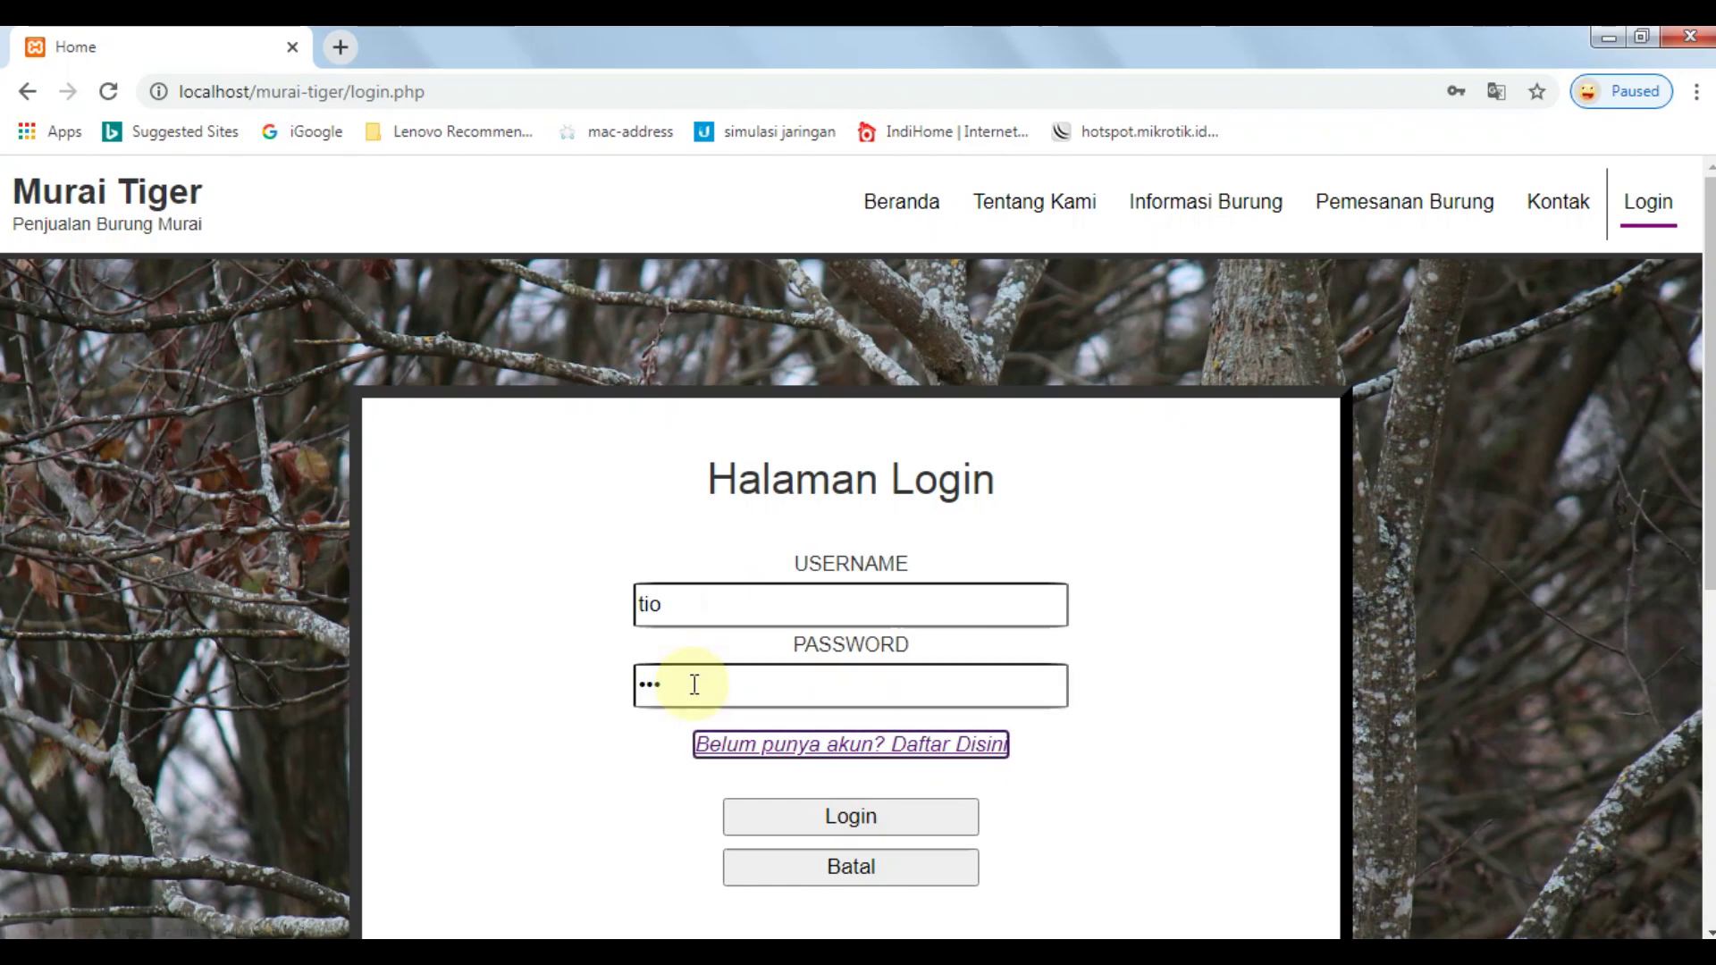
key("Return")
scroll(985, 383, "down", 10)
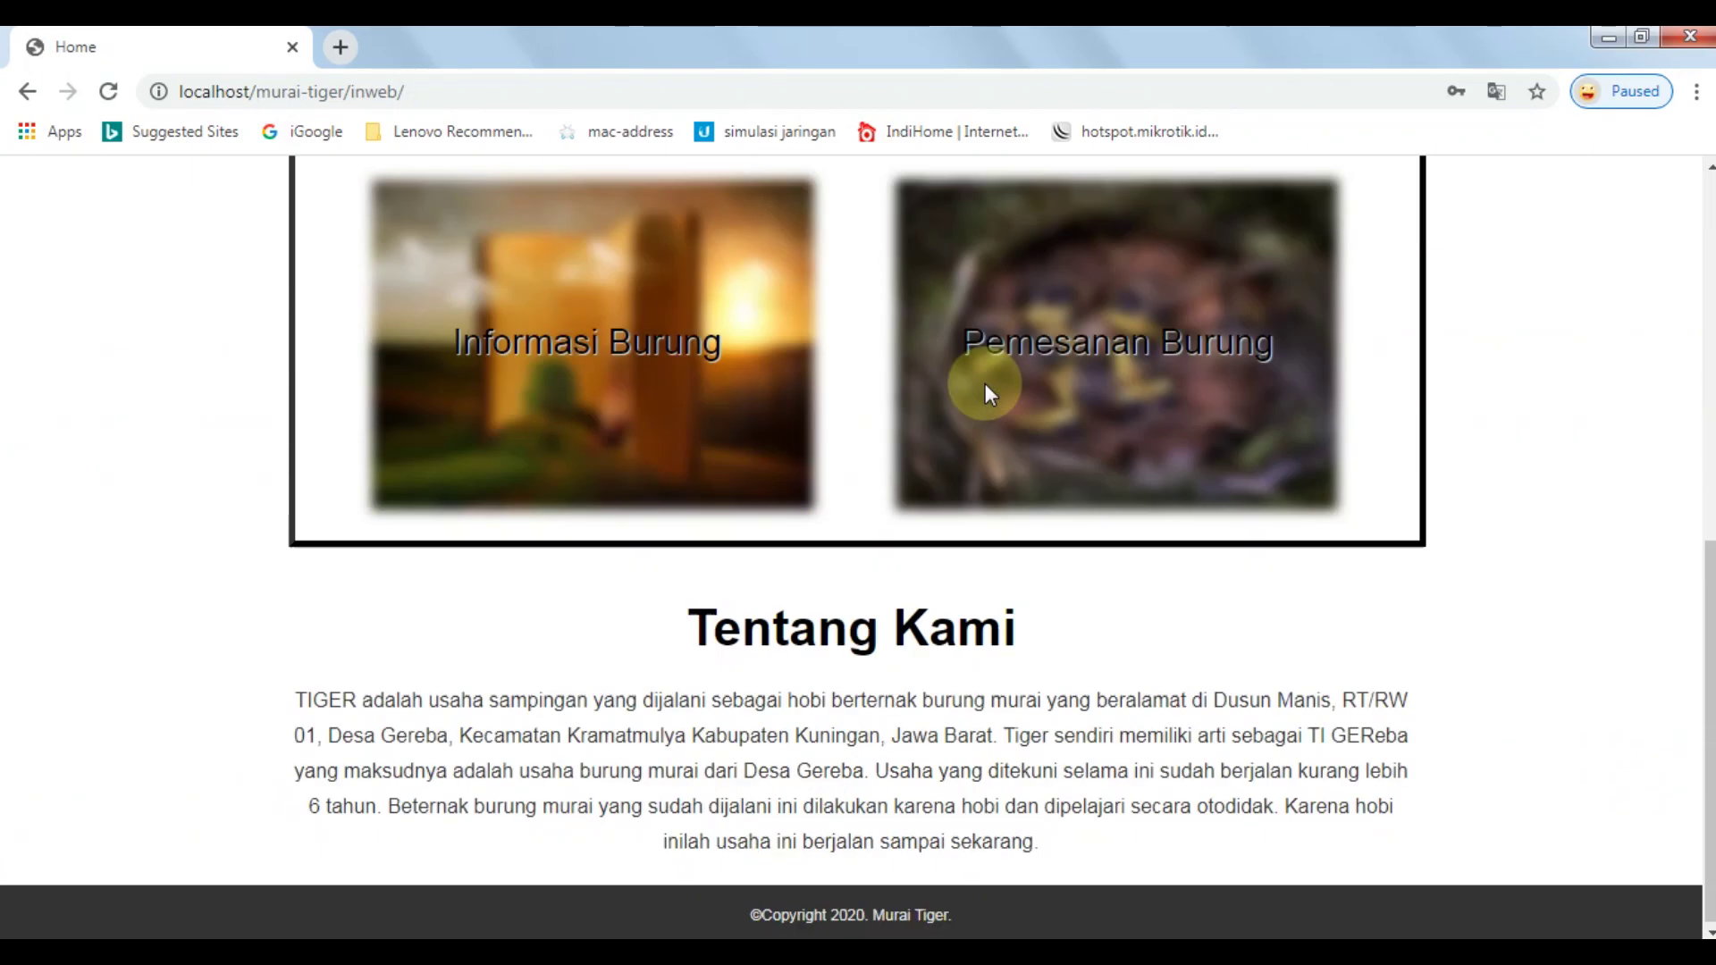
Scroll through the member home page, then open the Tentang Kami about page.
scroll(985, 384, "up", 10)
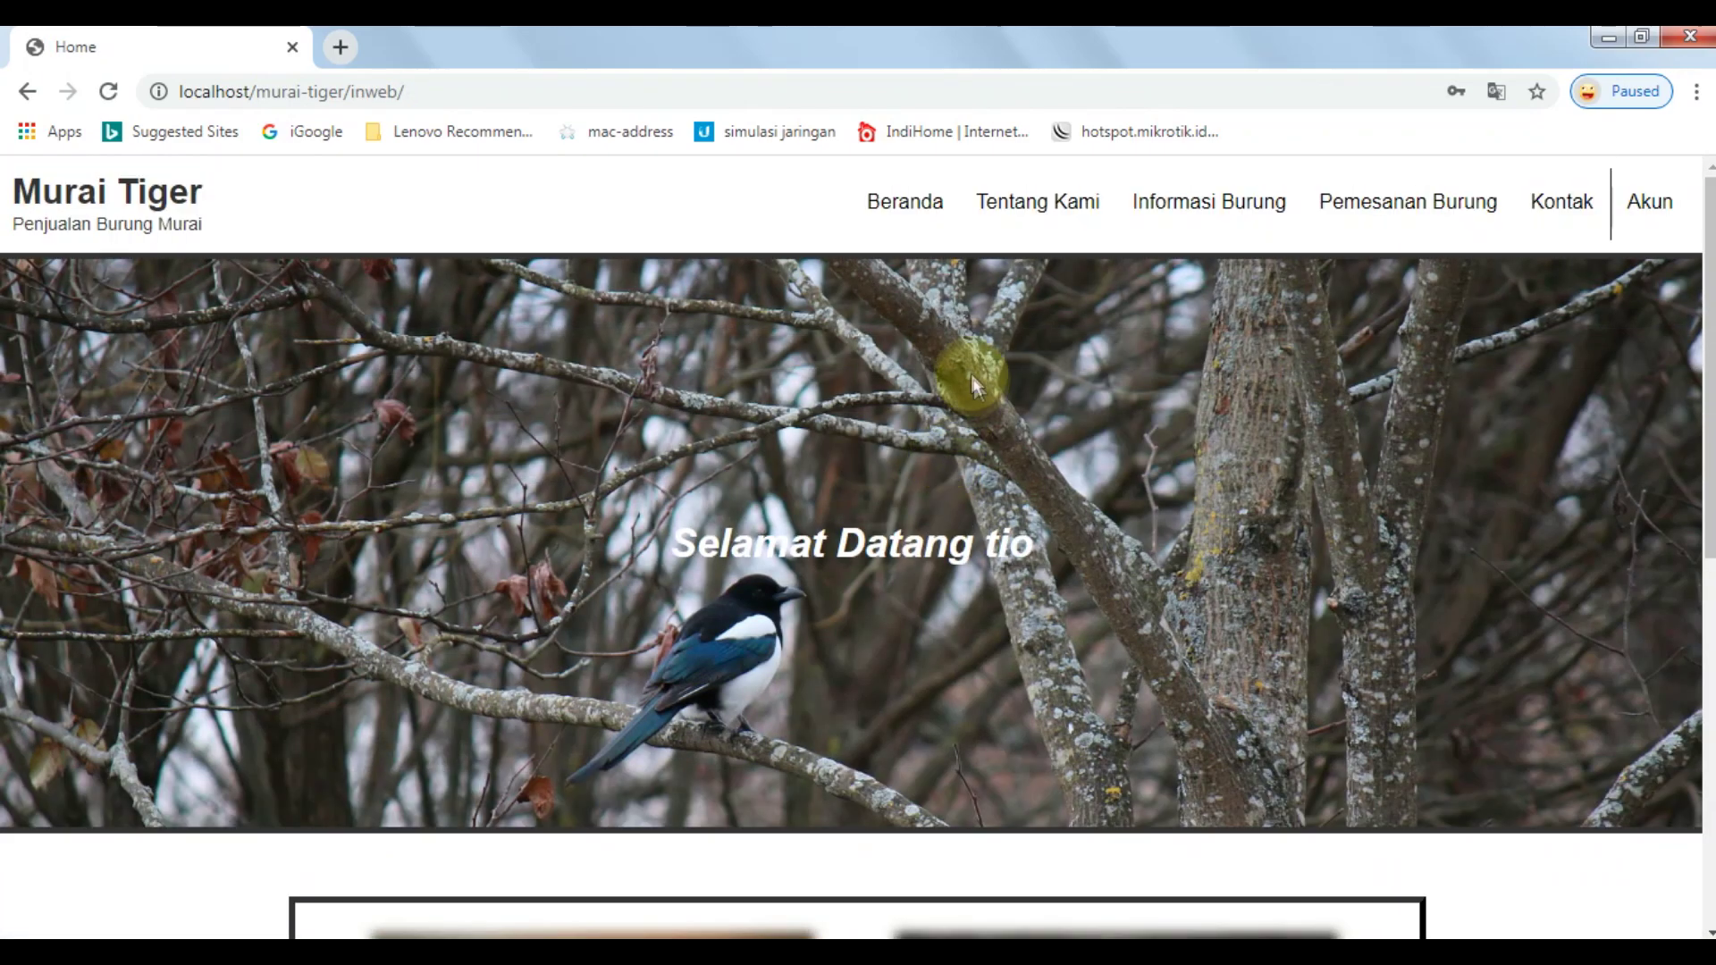
scroll(970, 373, "down", 3)
scroll(935, 480, "up", 3)
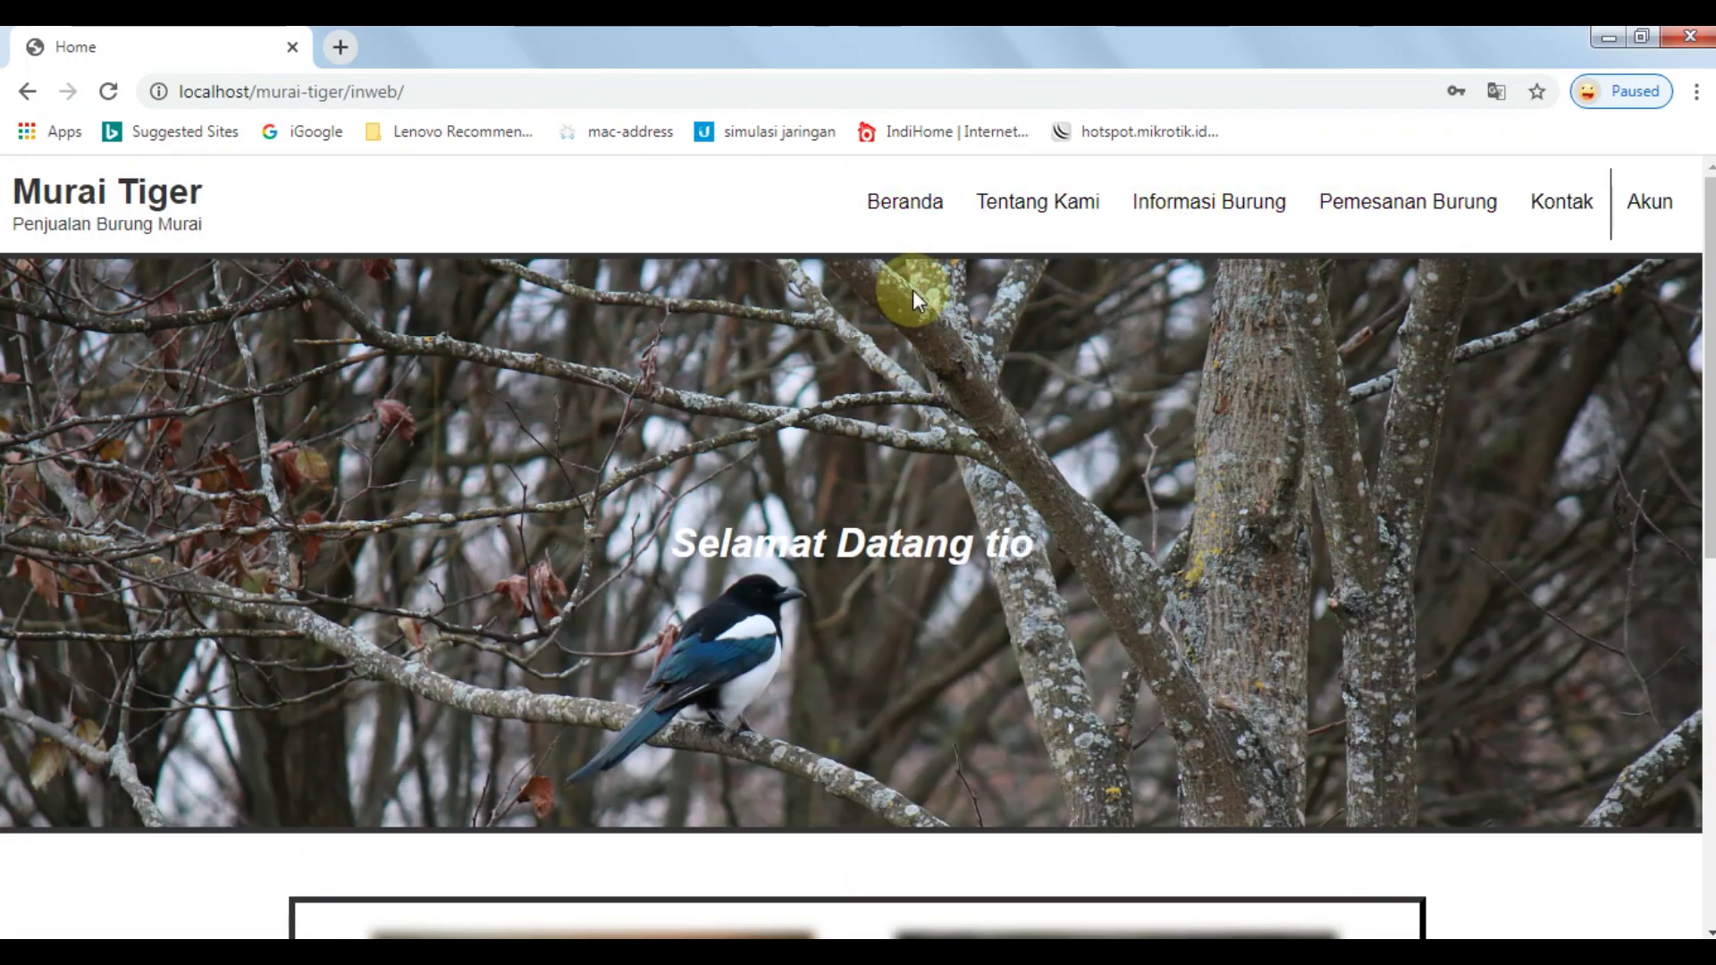
scroll(914, 289, "down", 8)
scroll(980, 322, "up", 8)
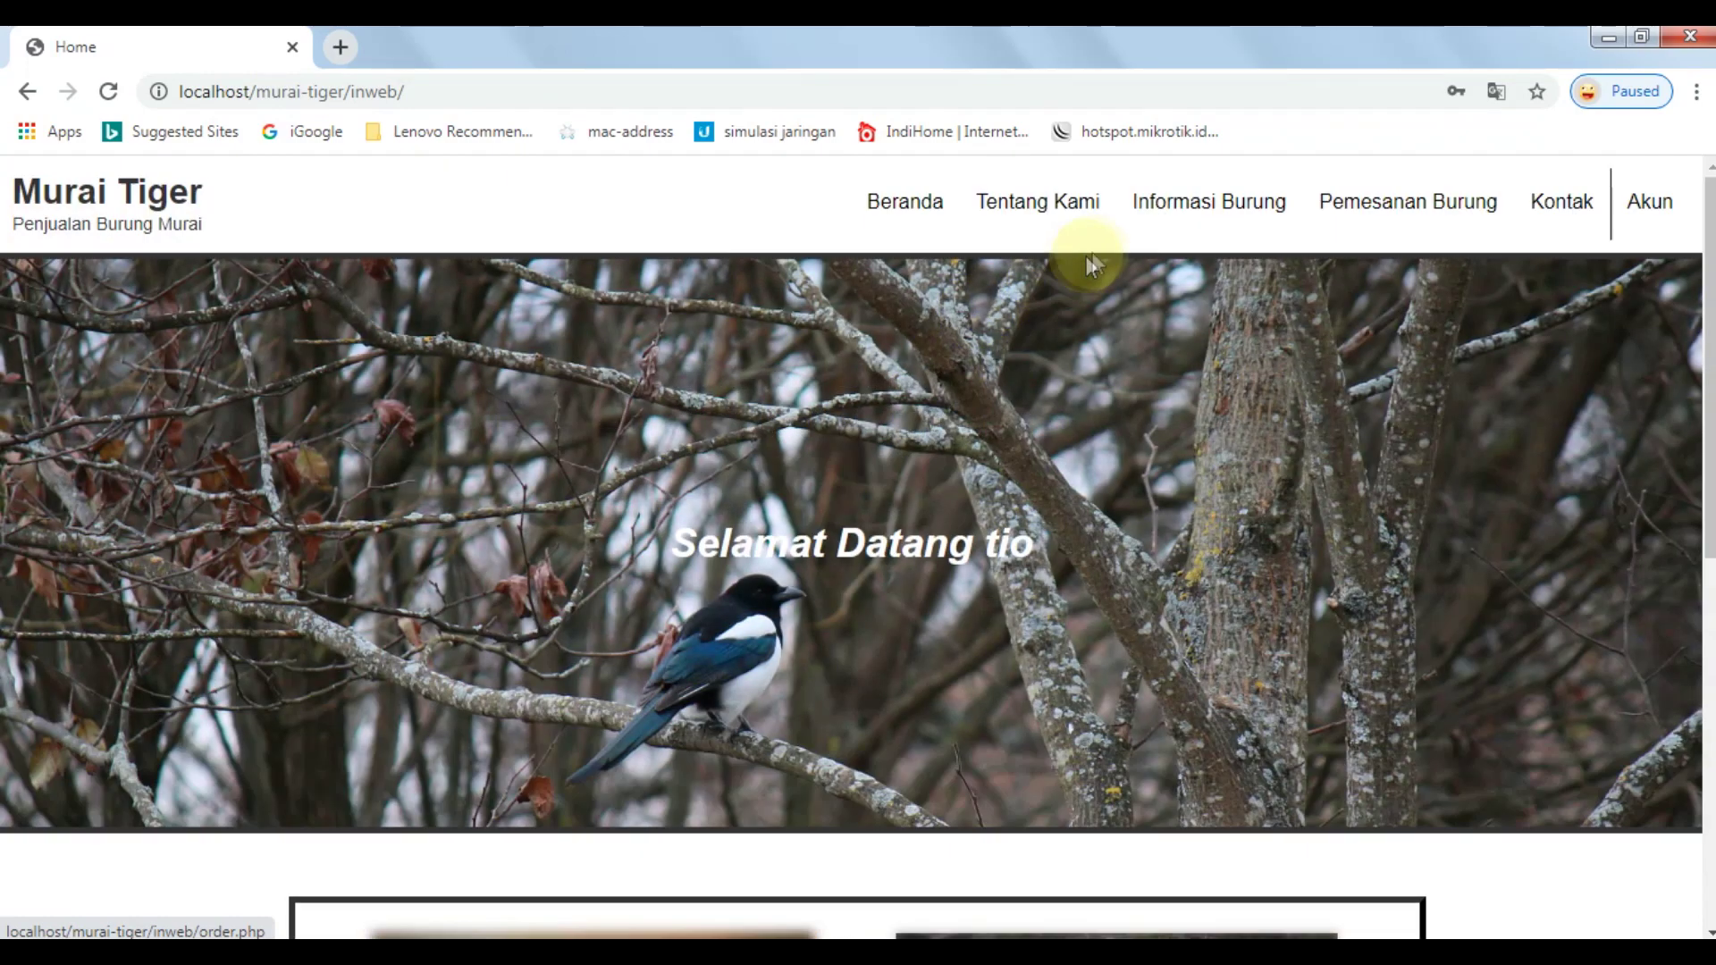
left_click(1046, 207)
mouse_move(1663, 195)
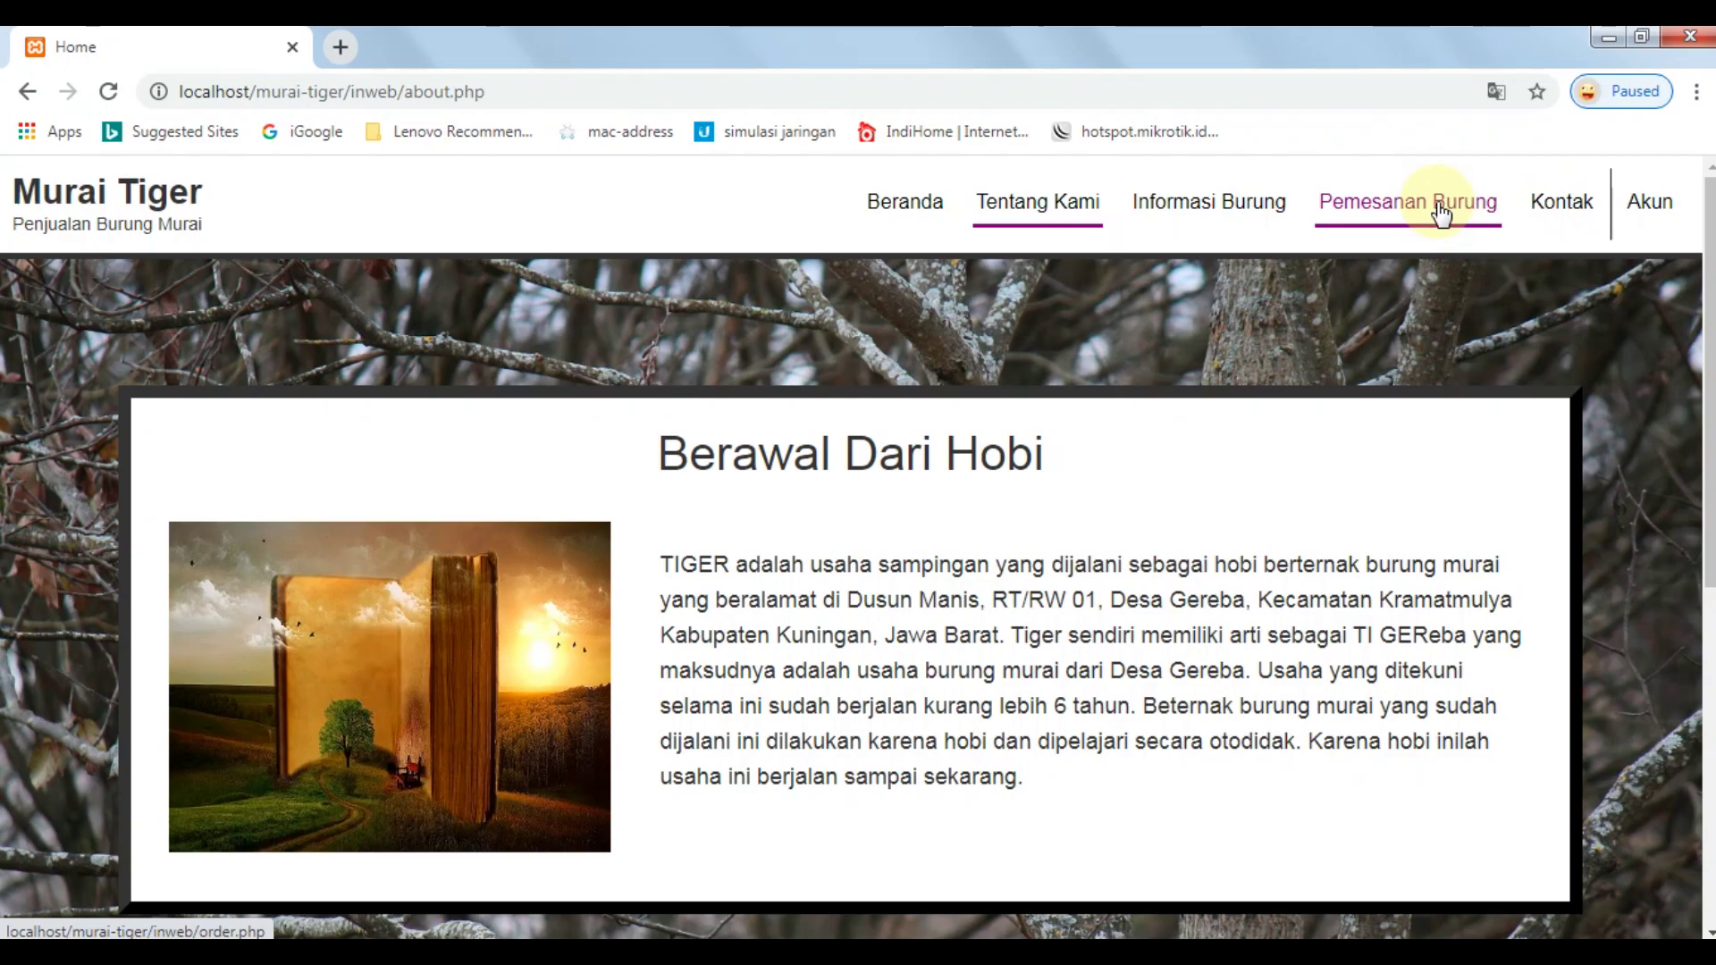
Go to Pemesanan Burung and open the Anakan Cobra 1bln order form priced Rp. 600000.
left_click(1440, 214)
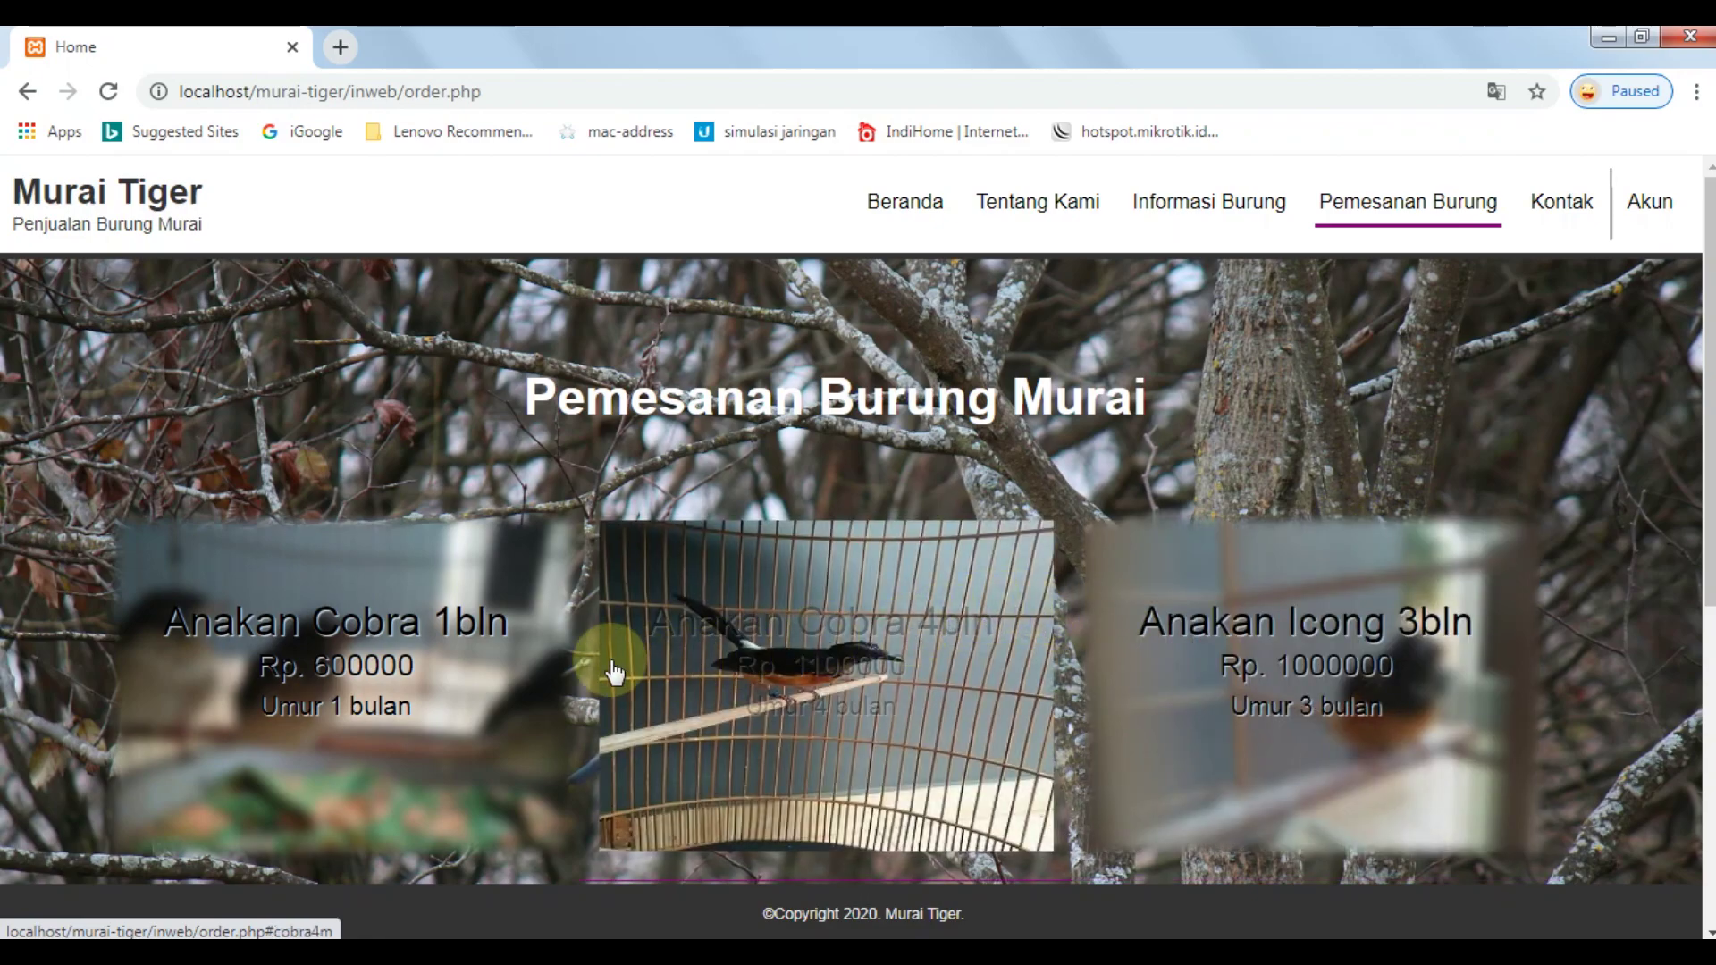
left_click(407, 666)
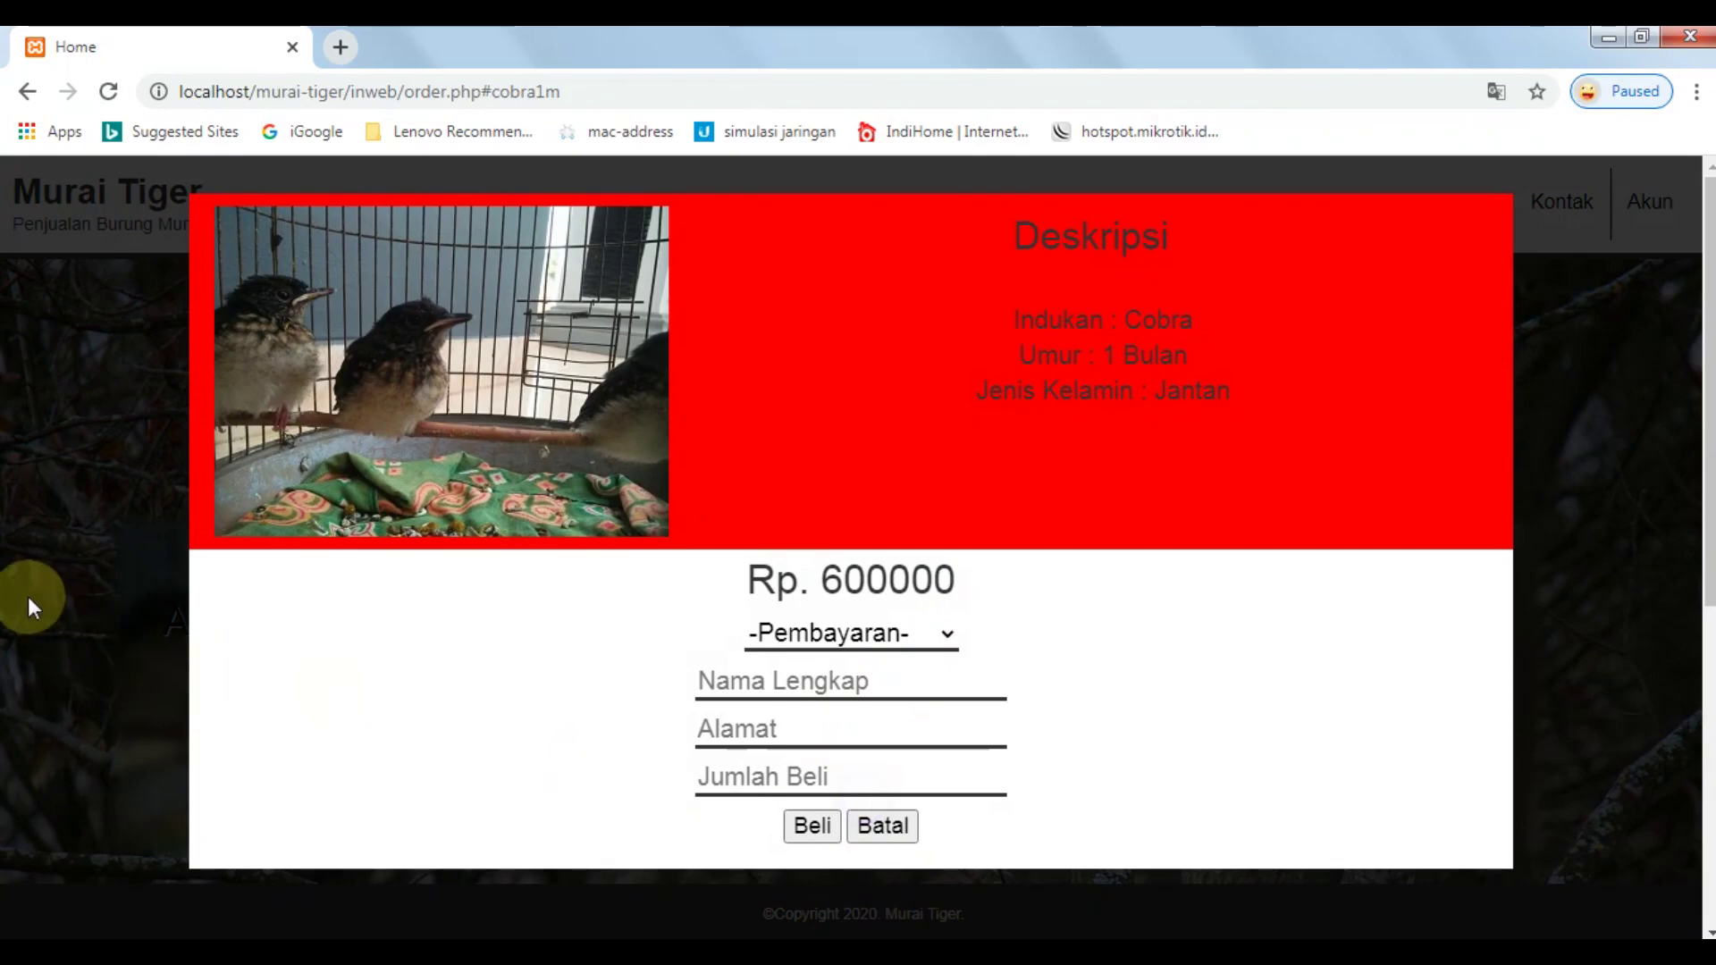
left_click(902, 831)
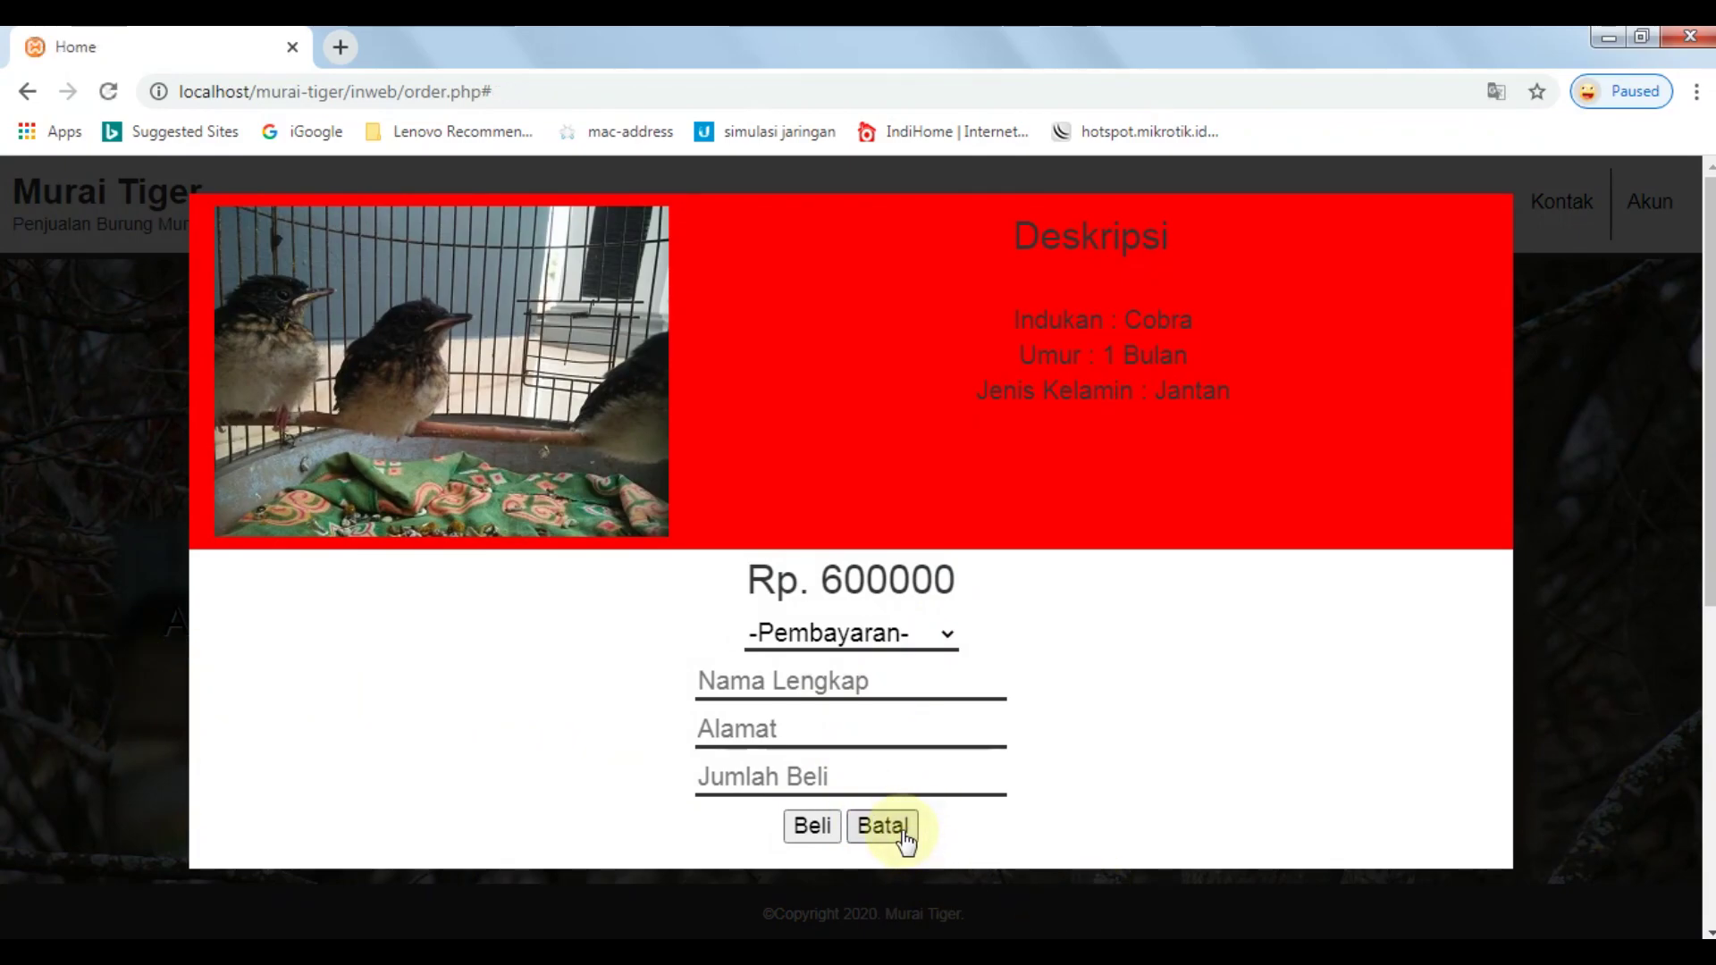
left_click(404, 657)
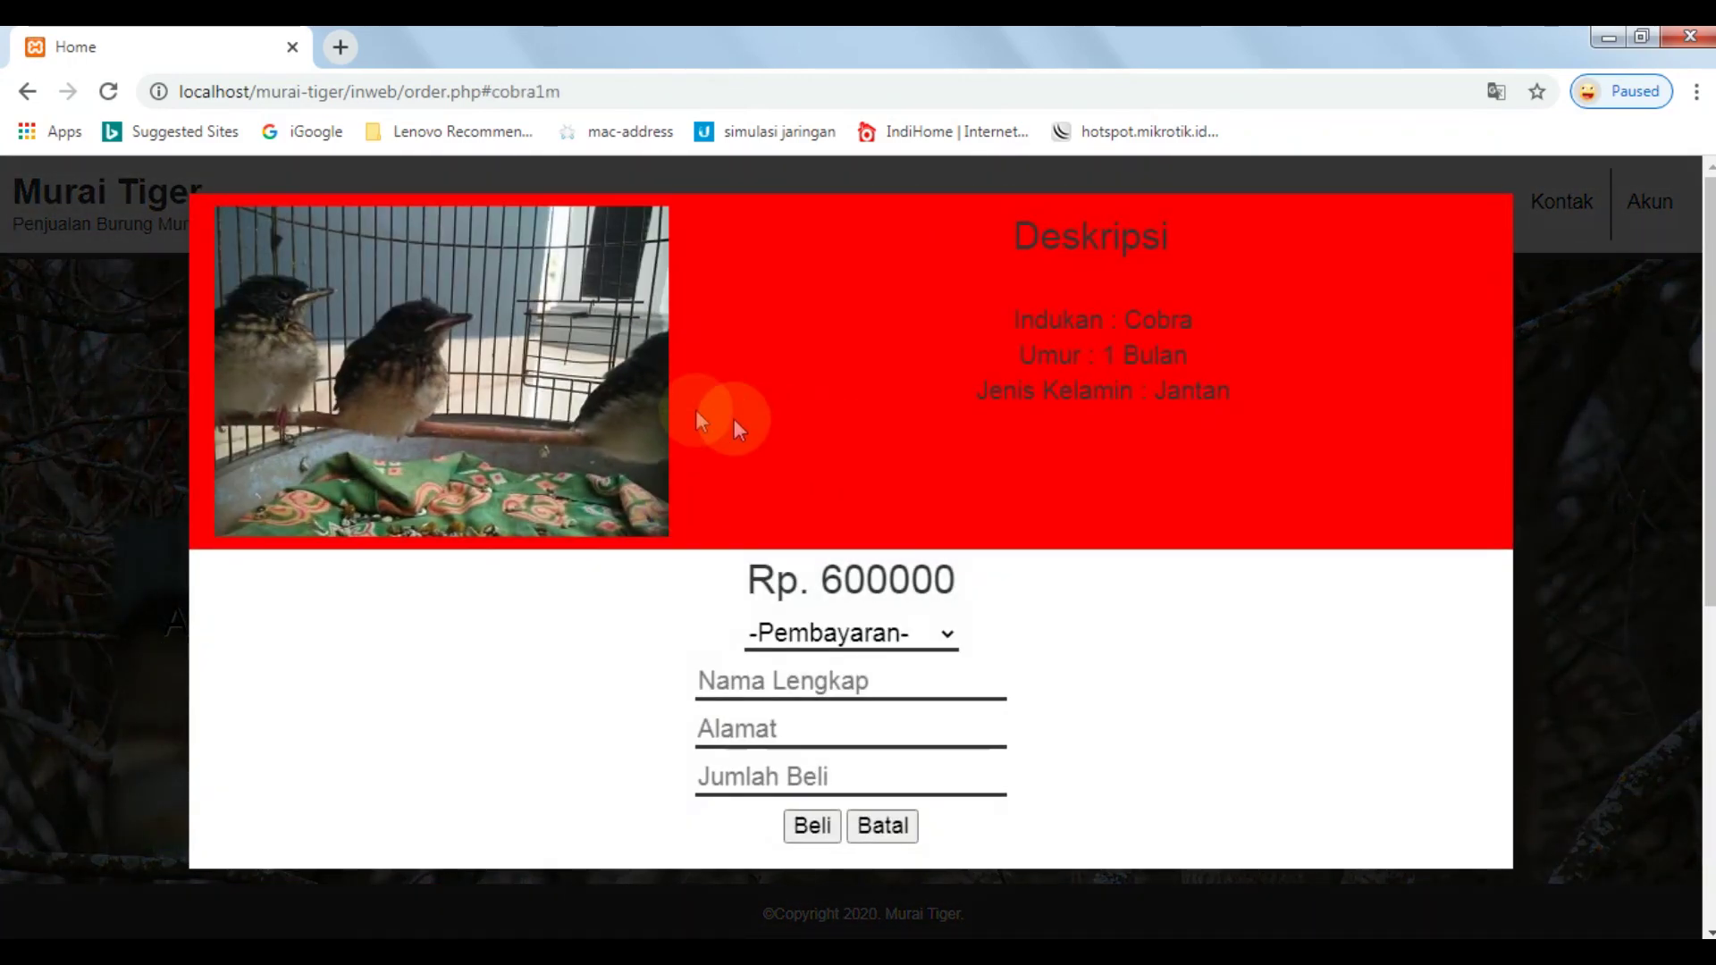
left_click_drag(1007, 222, 1227, 390)
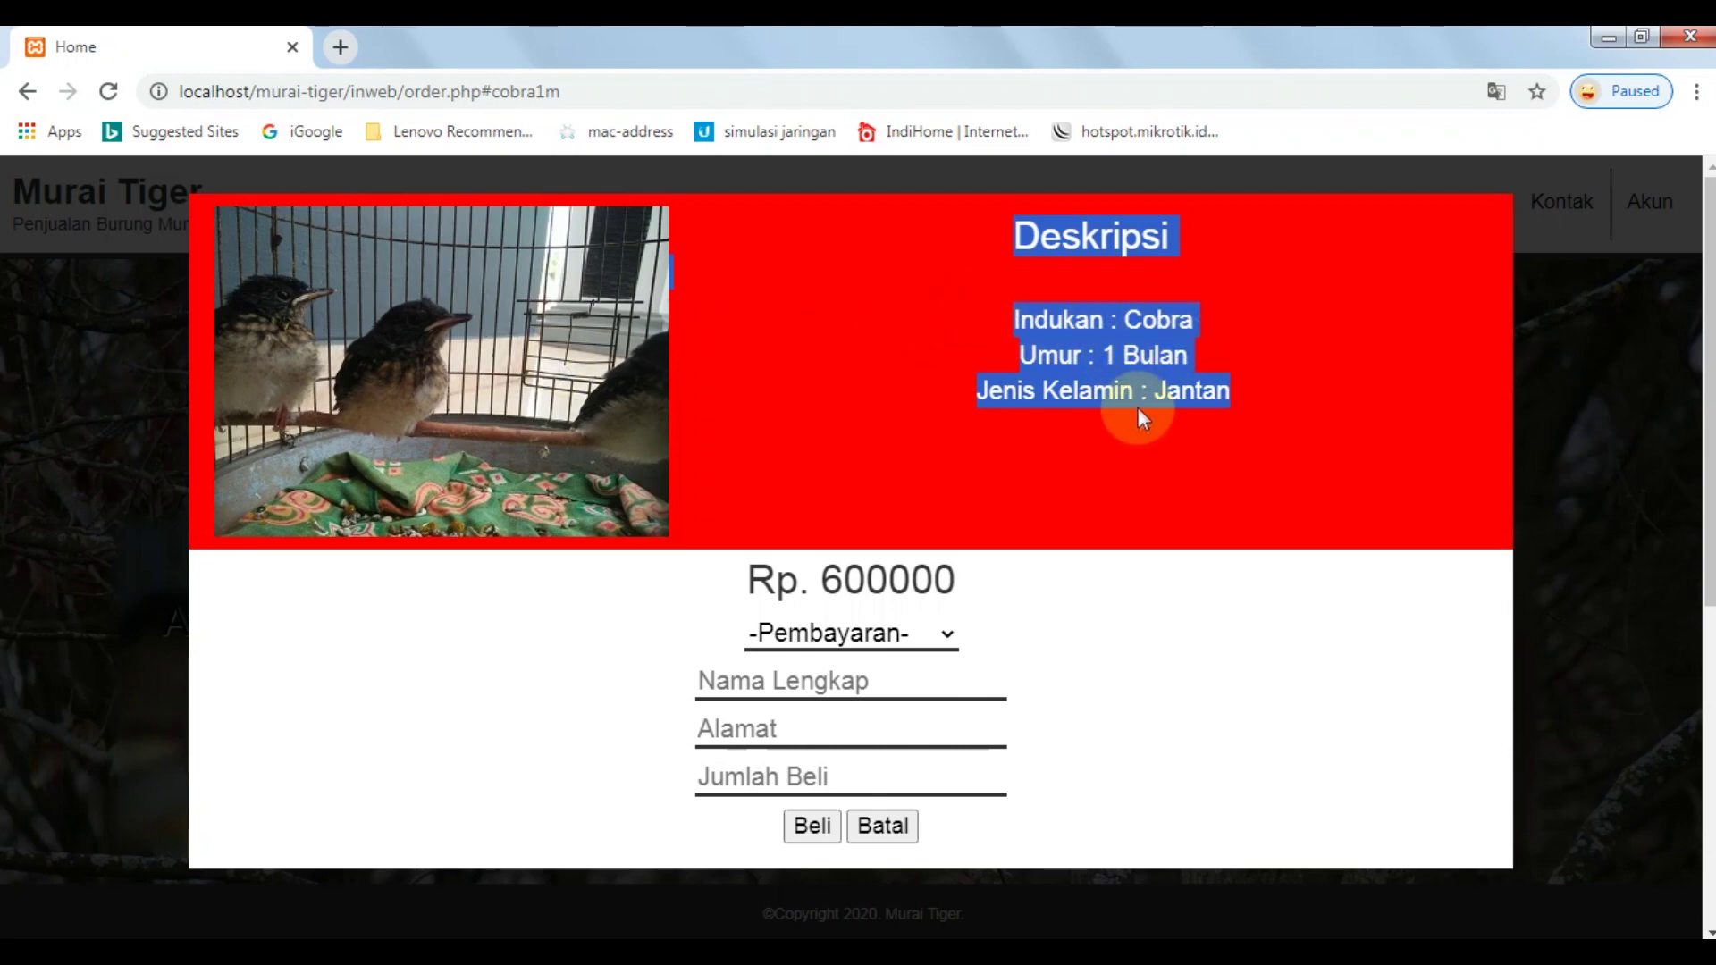
left_click(1197, 387)
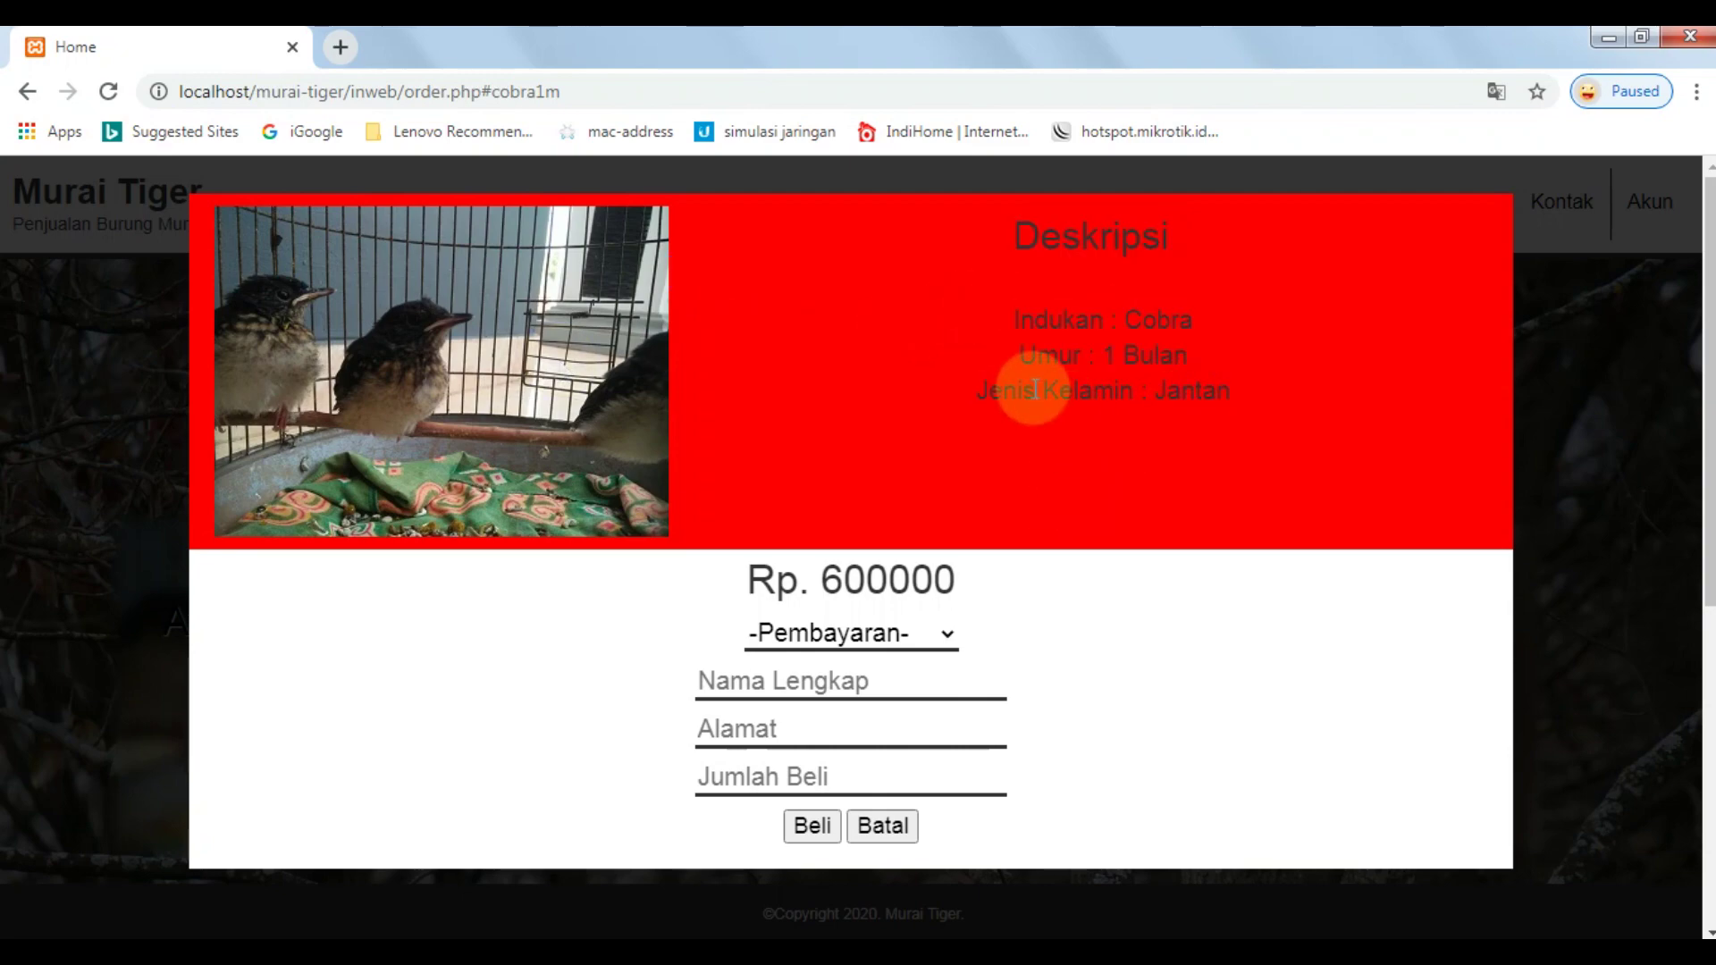
left_click(876, 829)
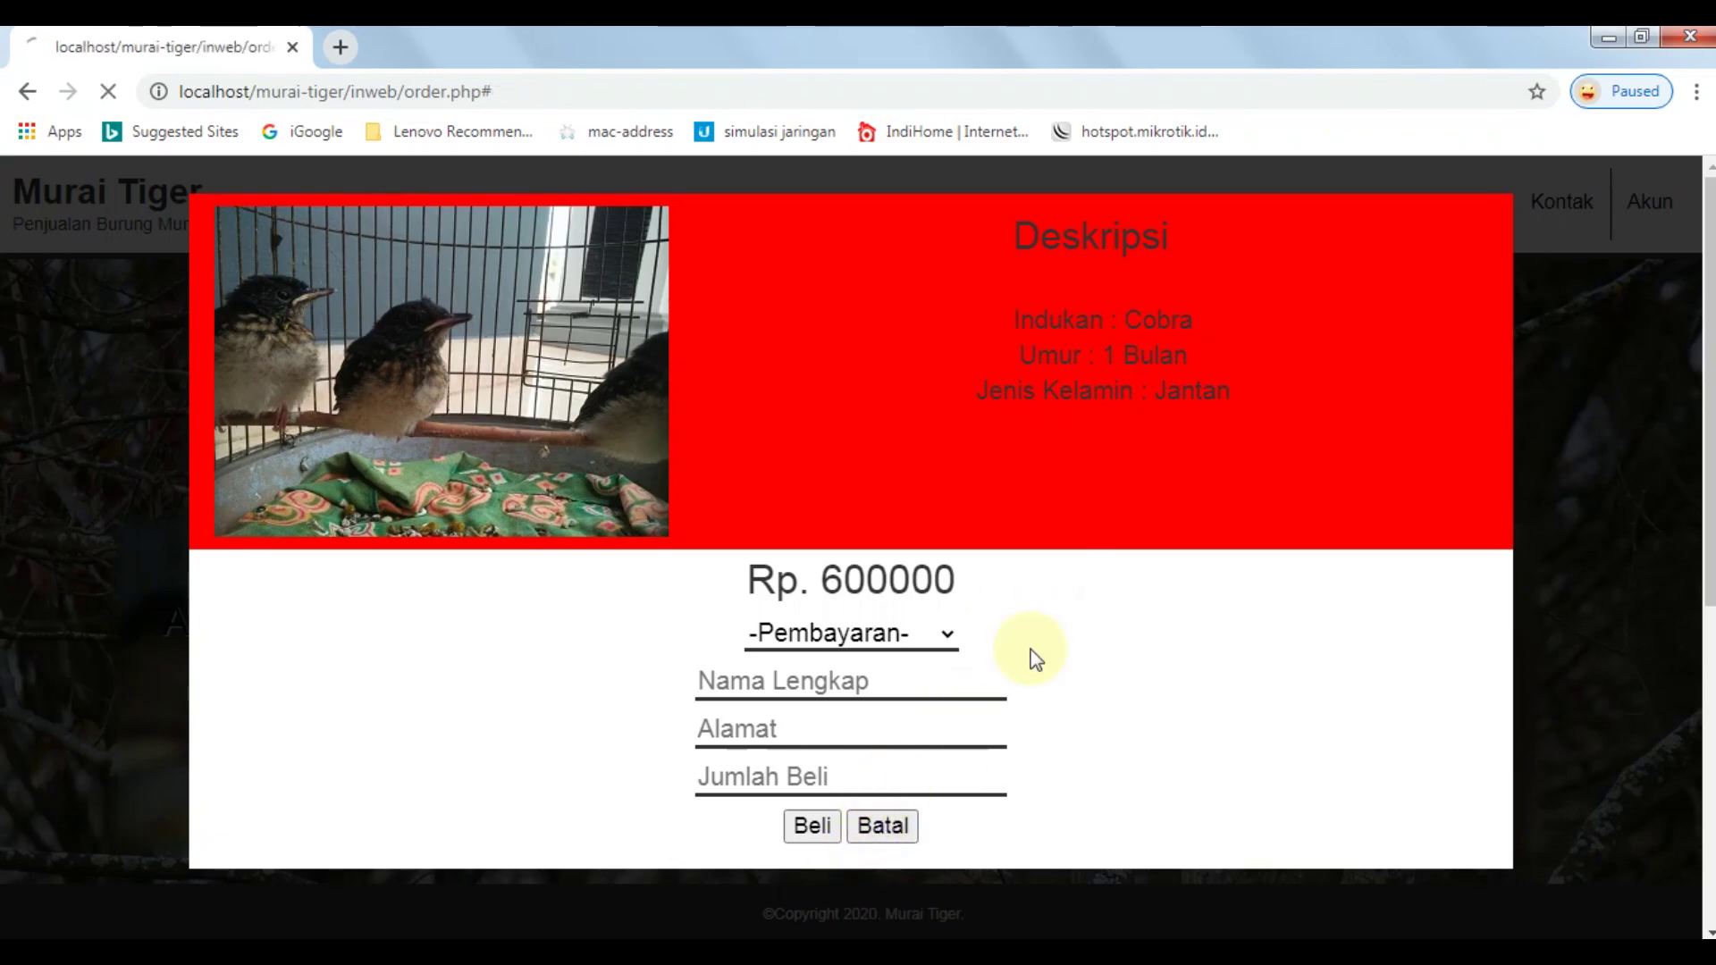
left_click(1176, 222)
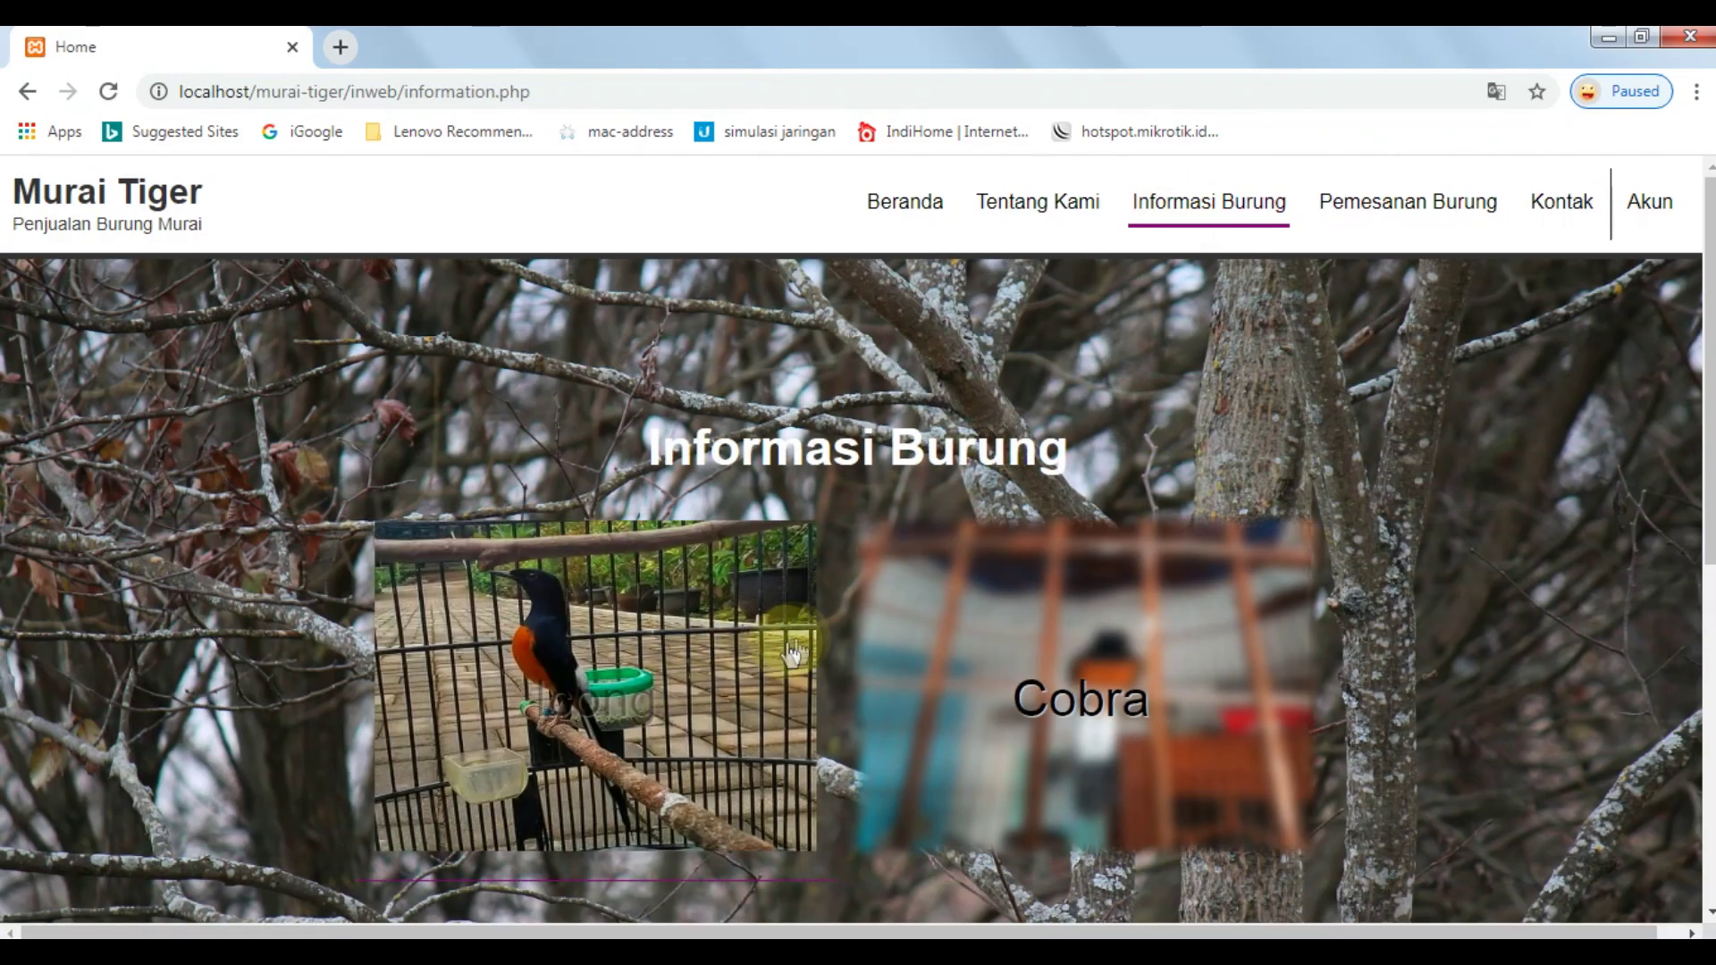
left_click(795, 688)
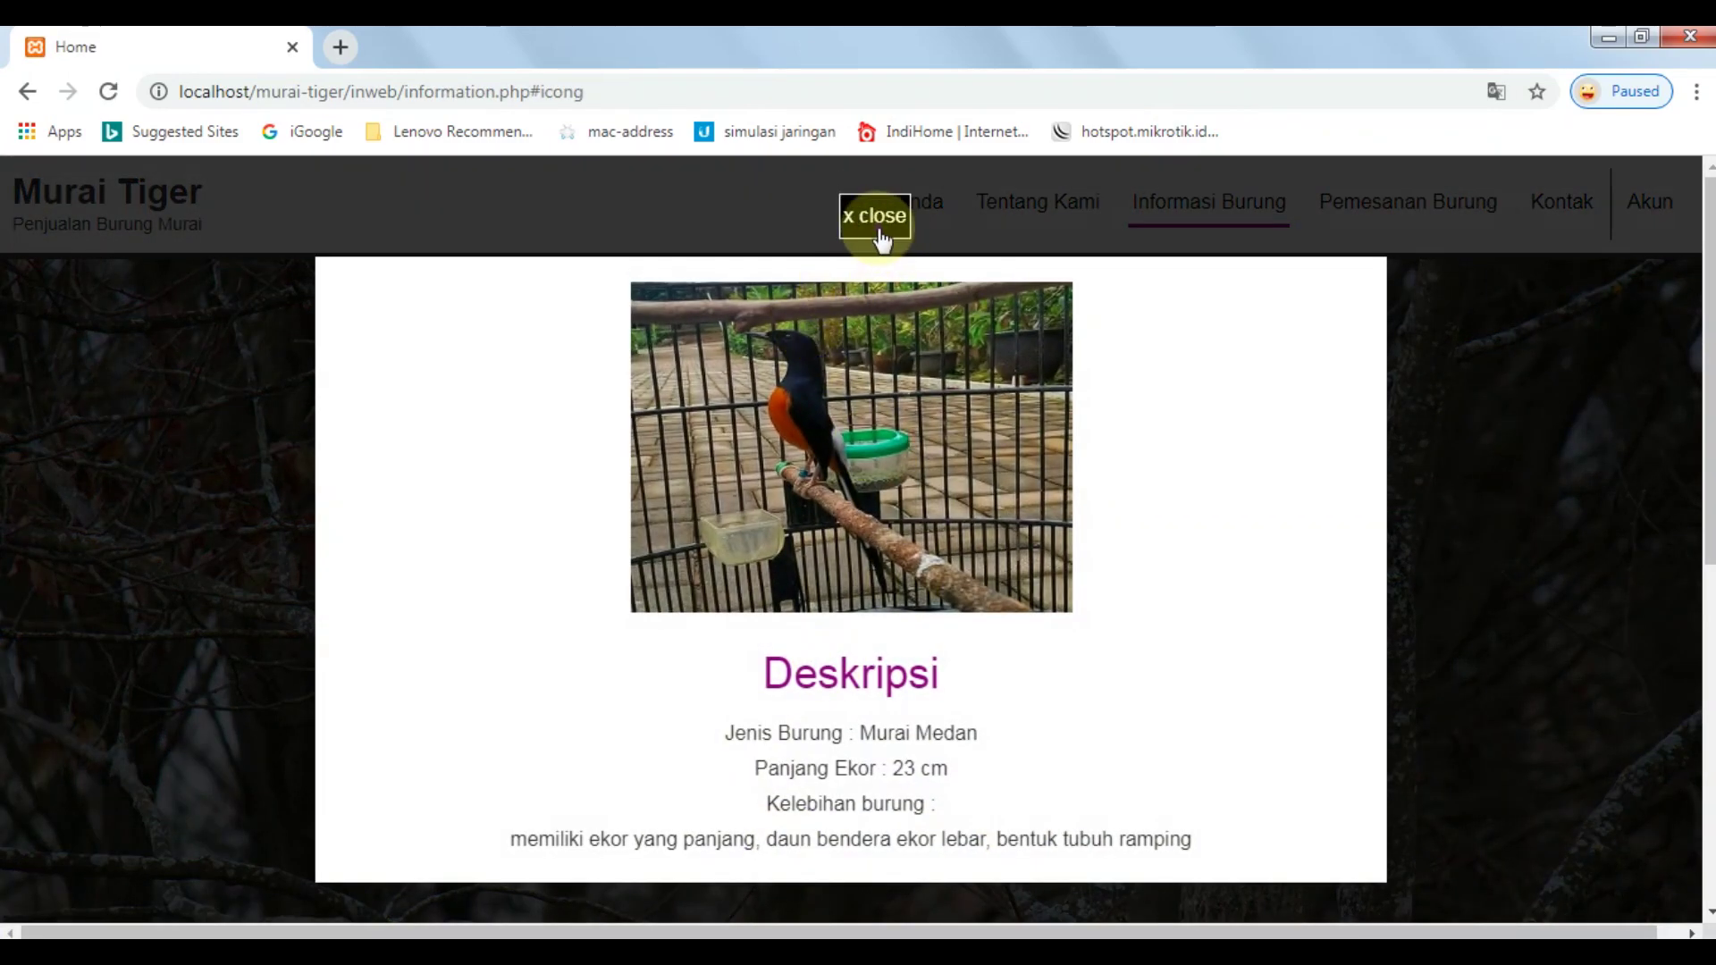
left_click(880, 215)
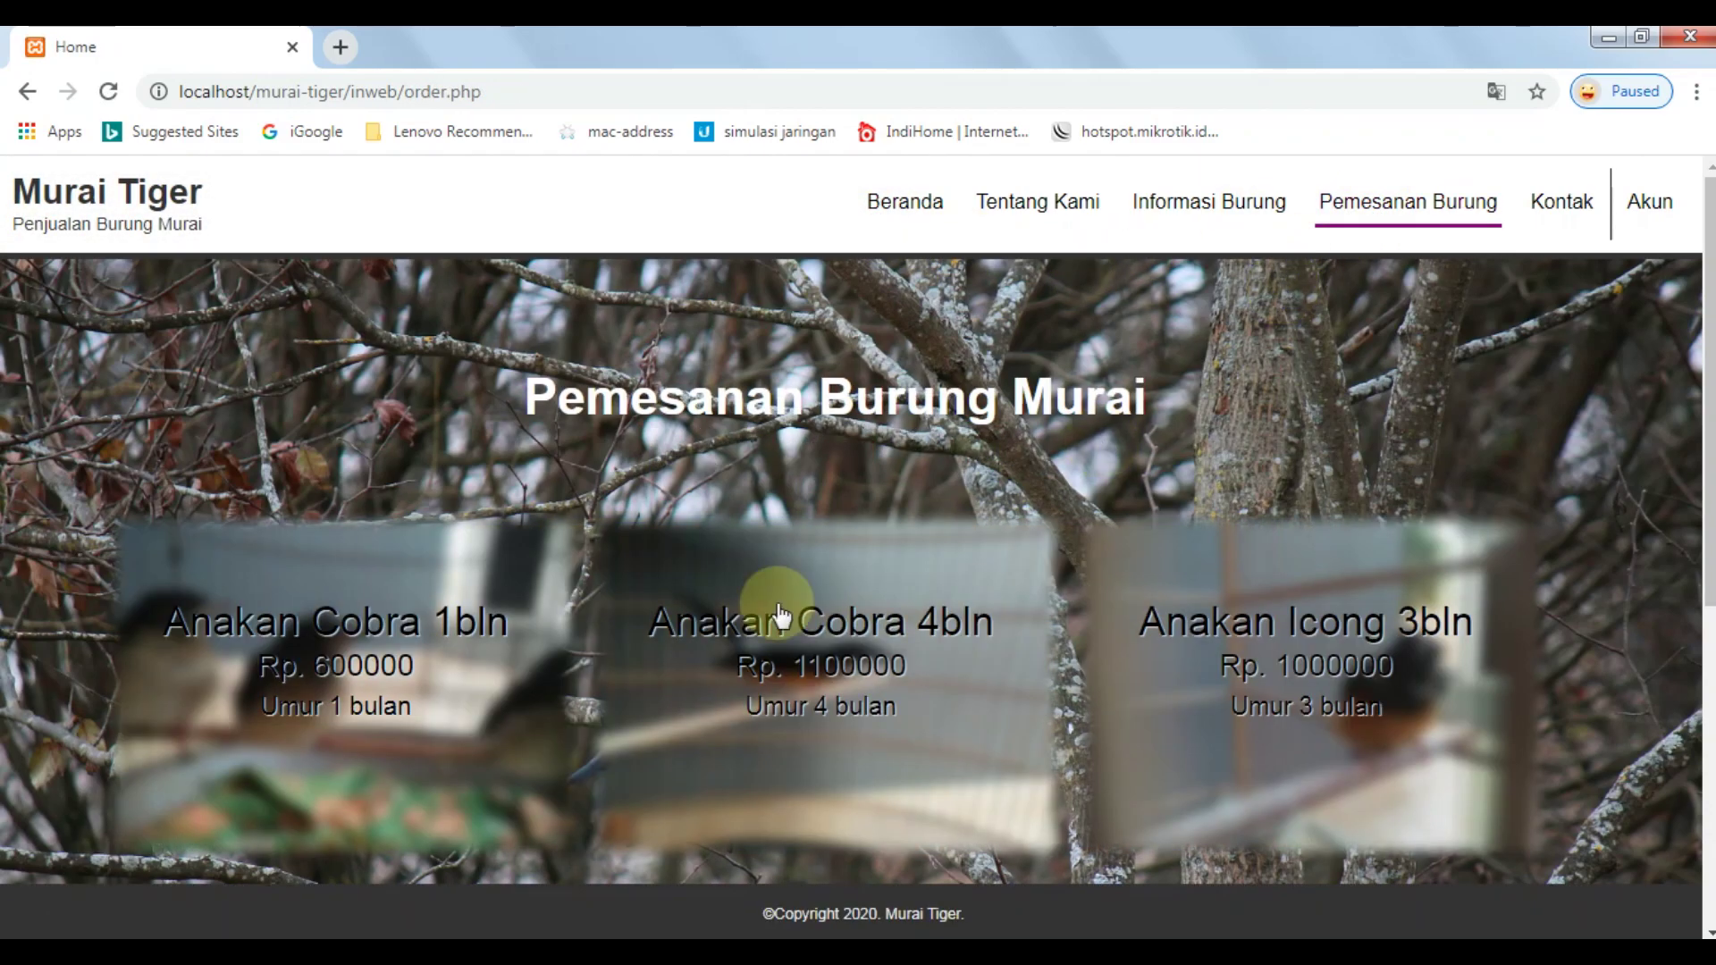
left_click(341, 635)
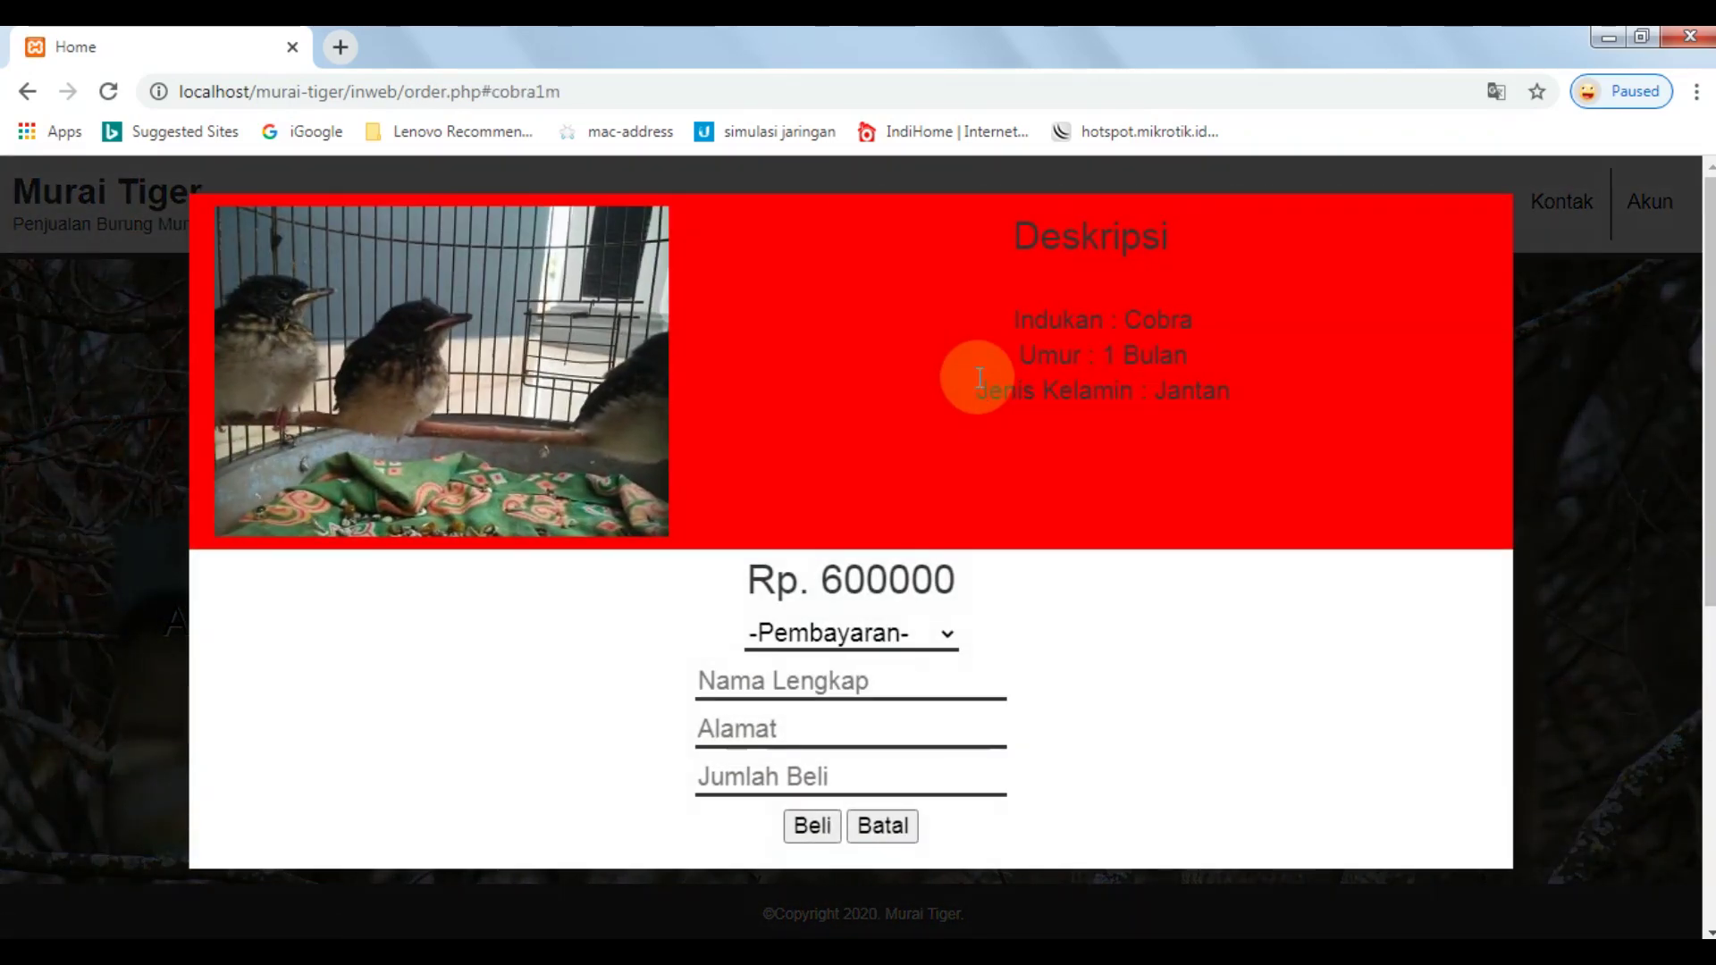
Review the Anakan Cobra 1bln details: Cobra parent, 1 Bulan age, Jantan, price 600000.
double_click(1141, 319)
left_click(1102, 352)
left_click_drag(1102, 352, 1187, 356)
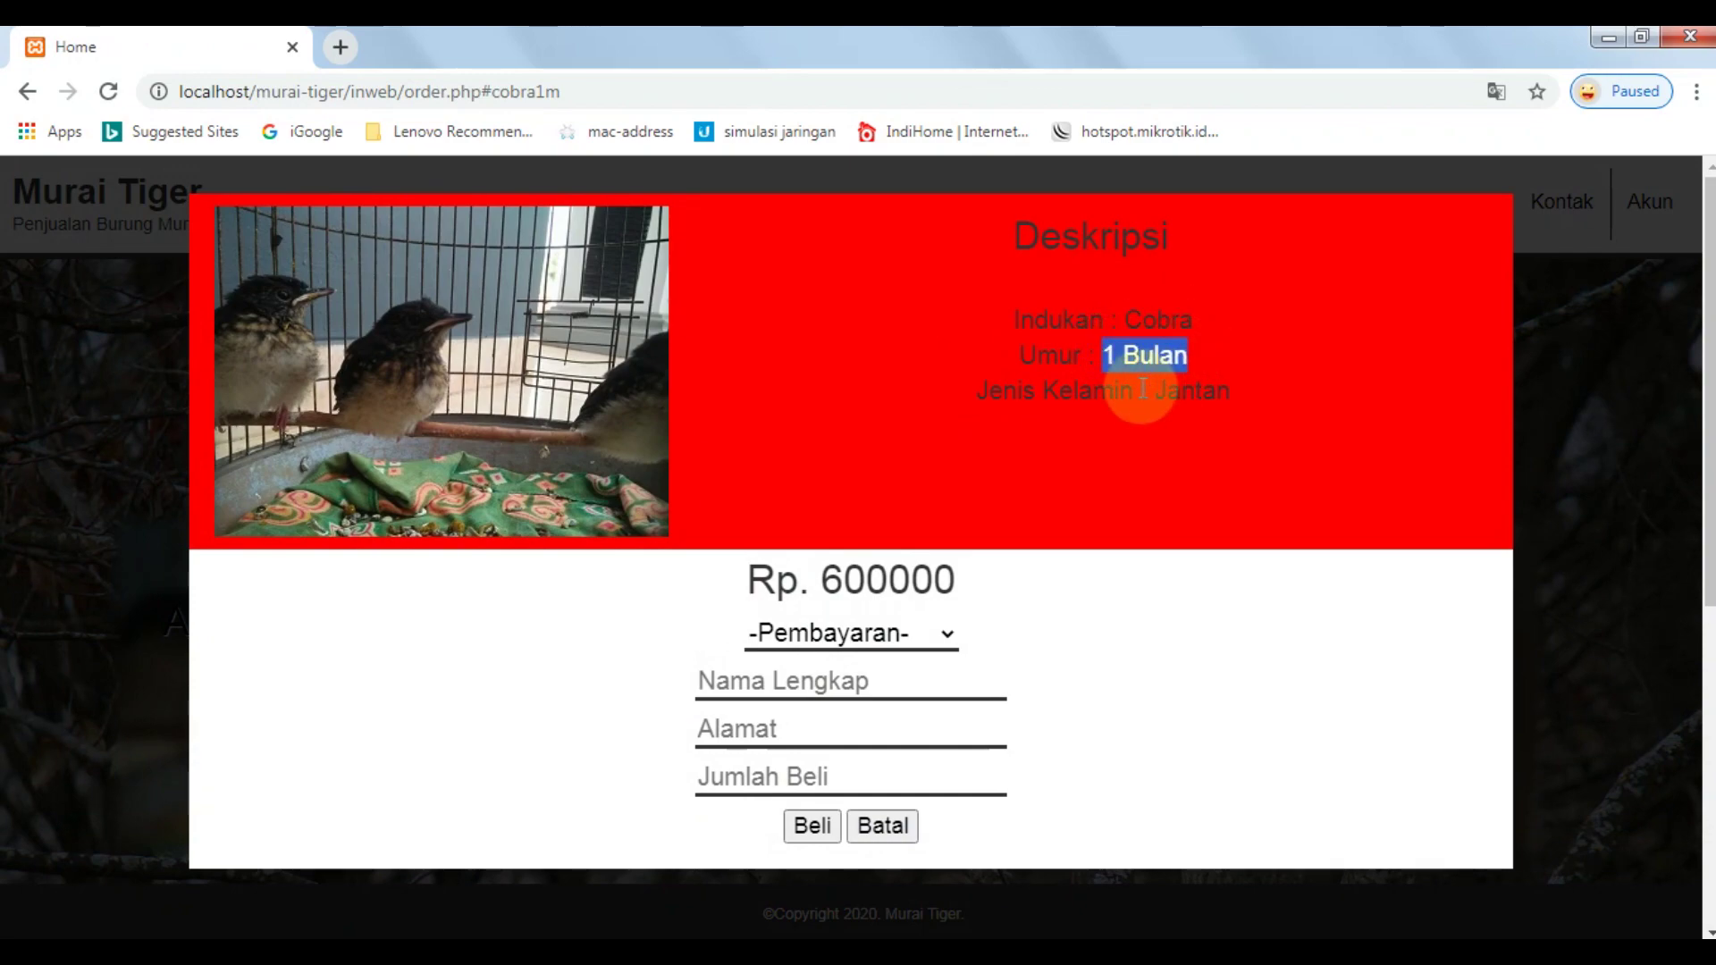
double_click(1190, 391)
left_click(845, 681)
left_click(497, 675)
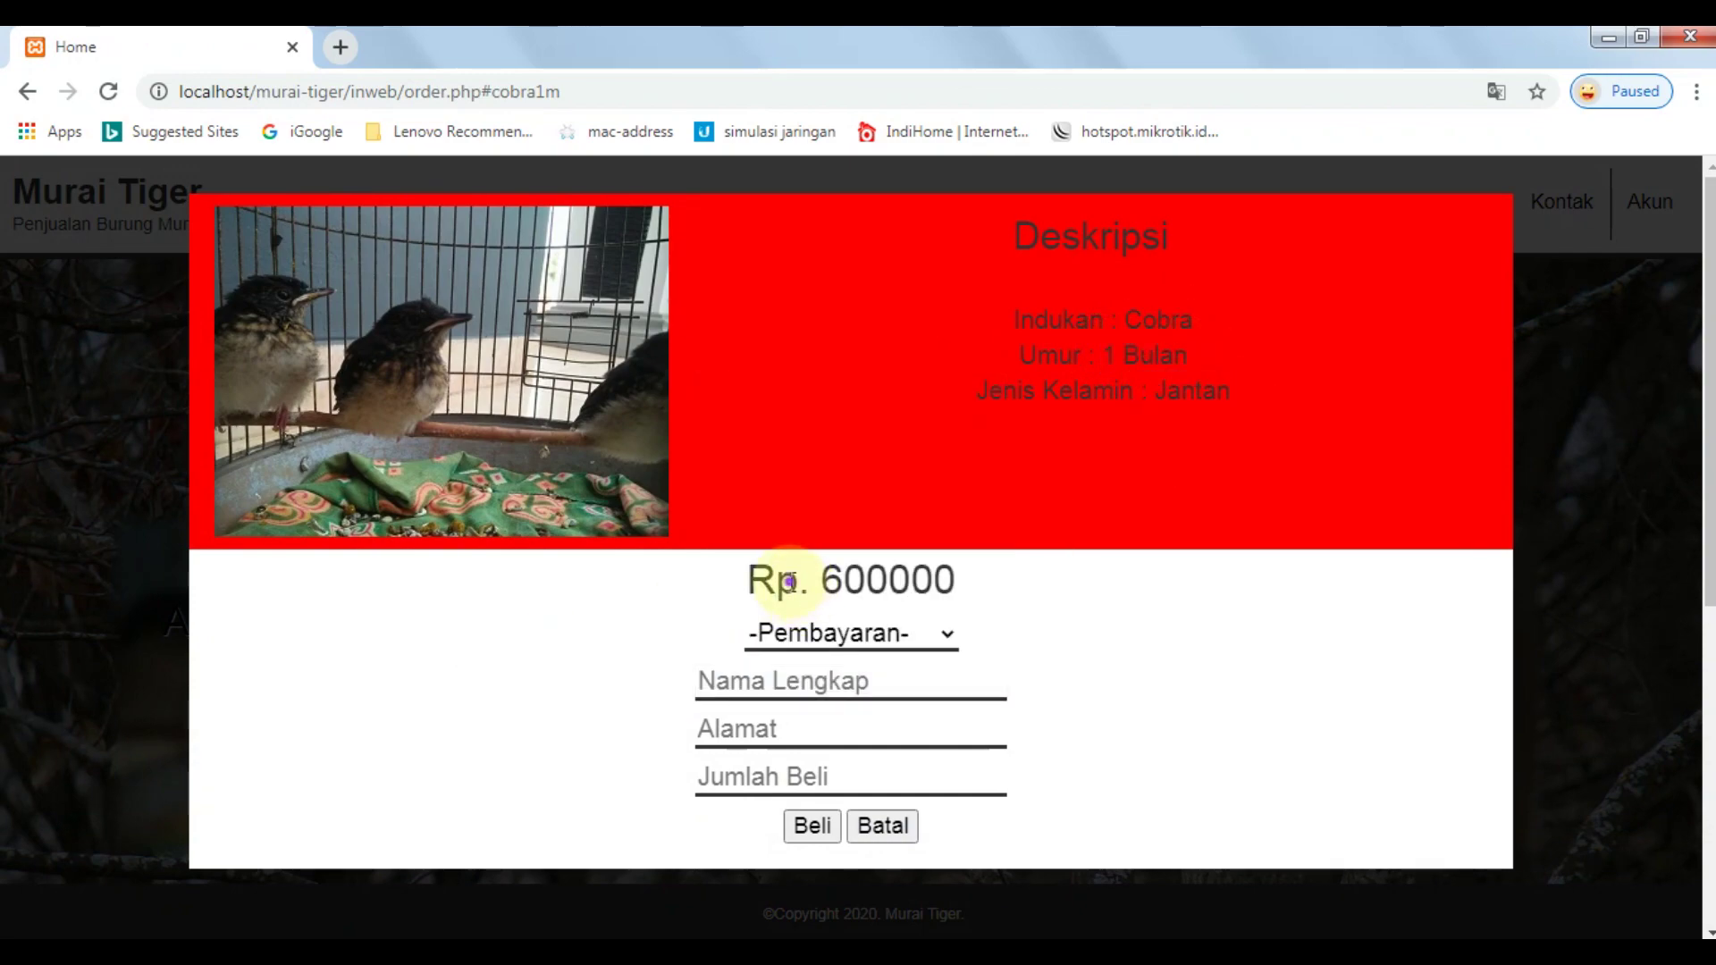
left_click_drag(777, 582, 919, 659)
left_click(893, 613)
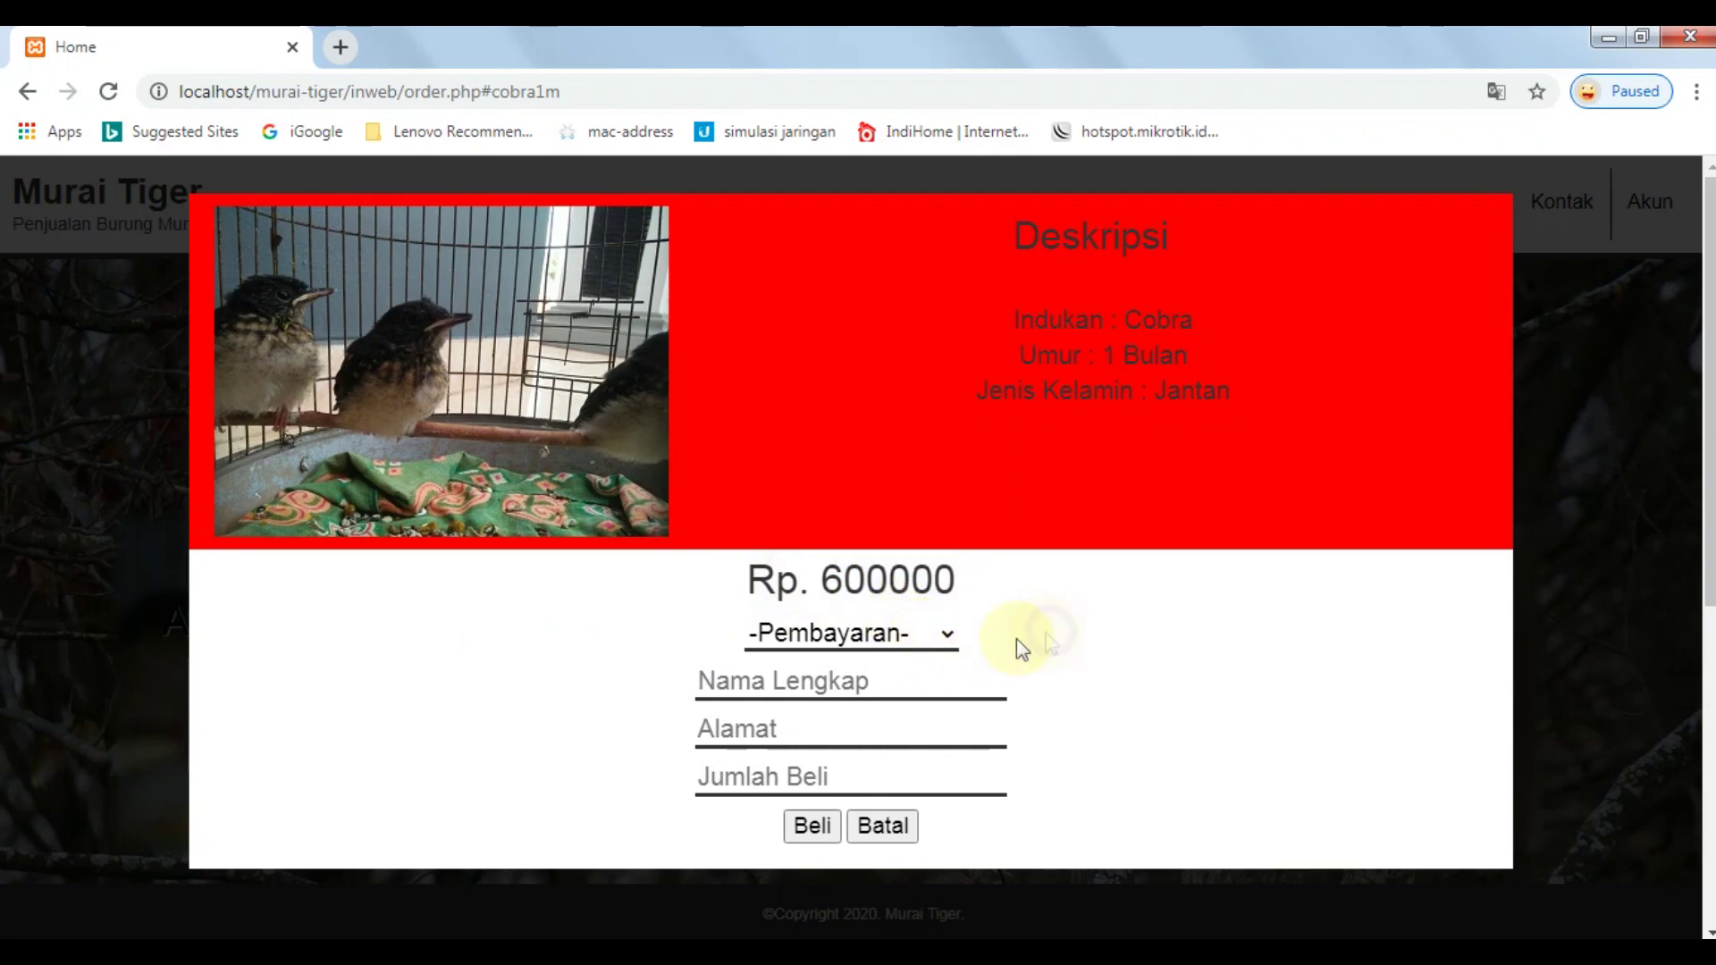
Order one bird with Bayar Di Tempat, entering the buyer's name and address, and confirm Transaksi Berhasil.
left_click(934, 635)
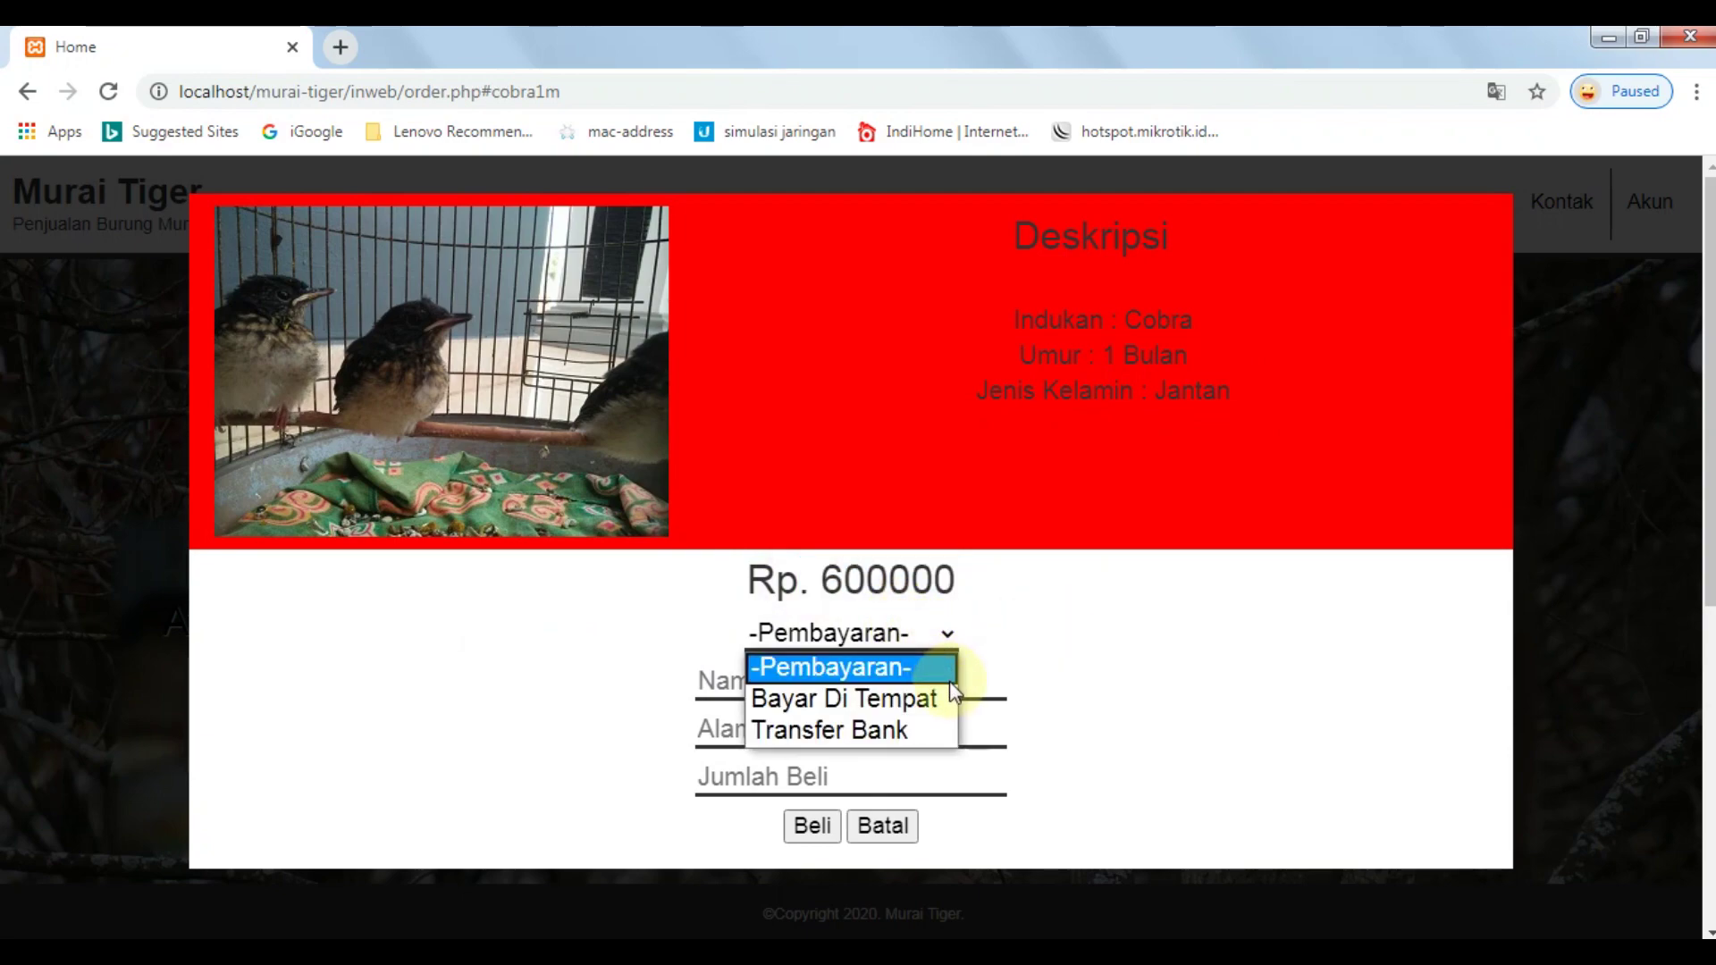
left_click(934, 633)
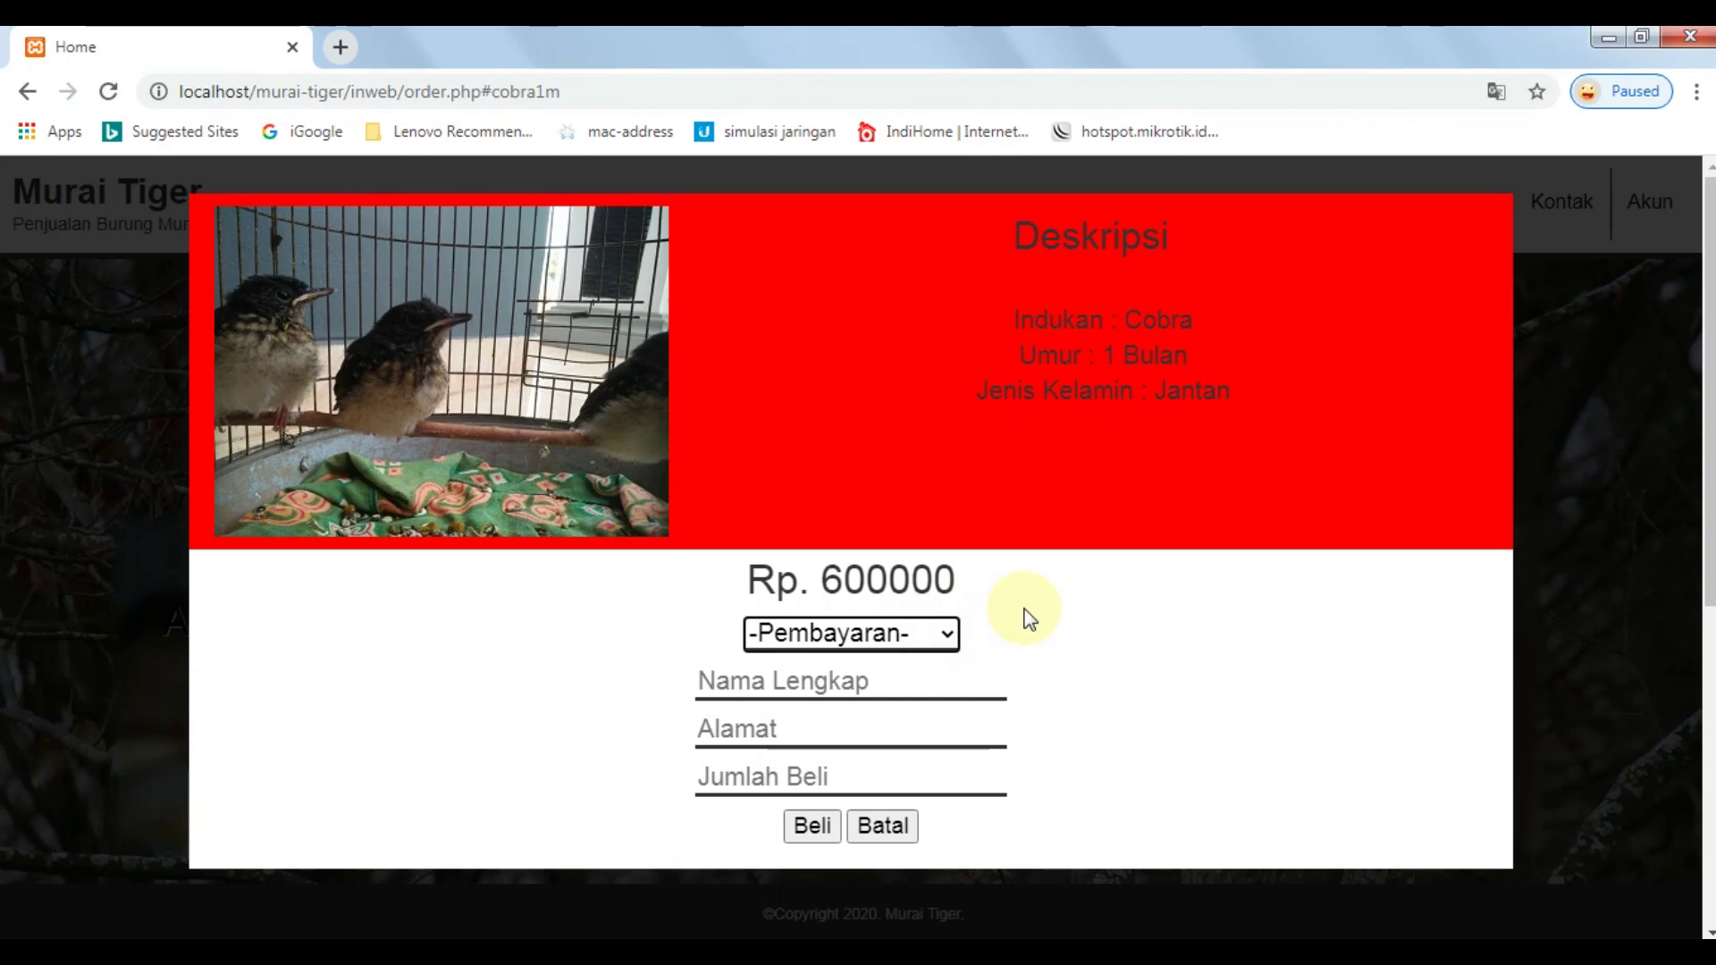
left_click(893, 634)
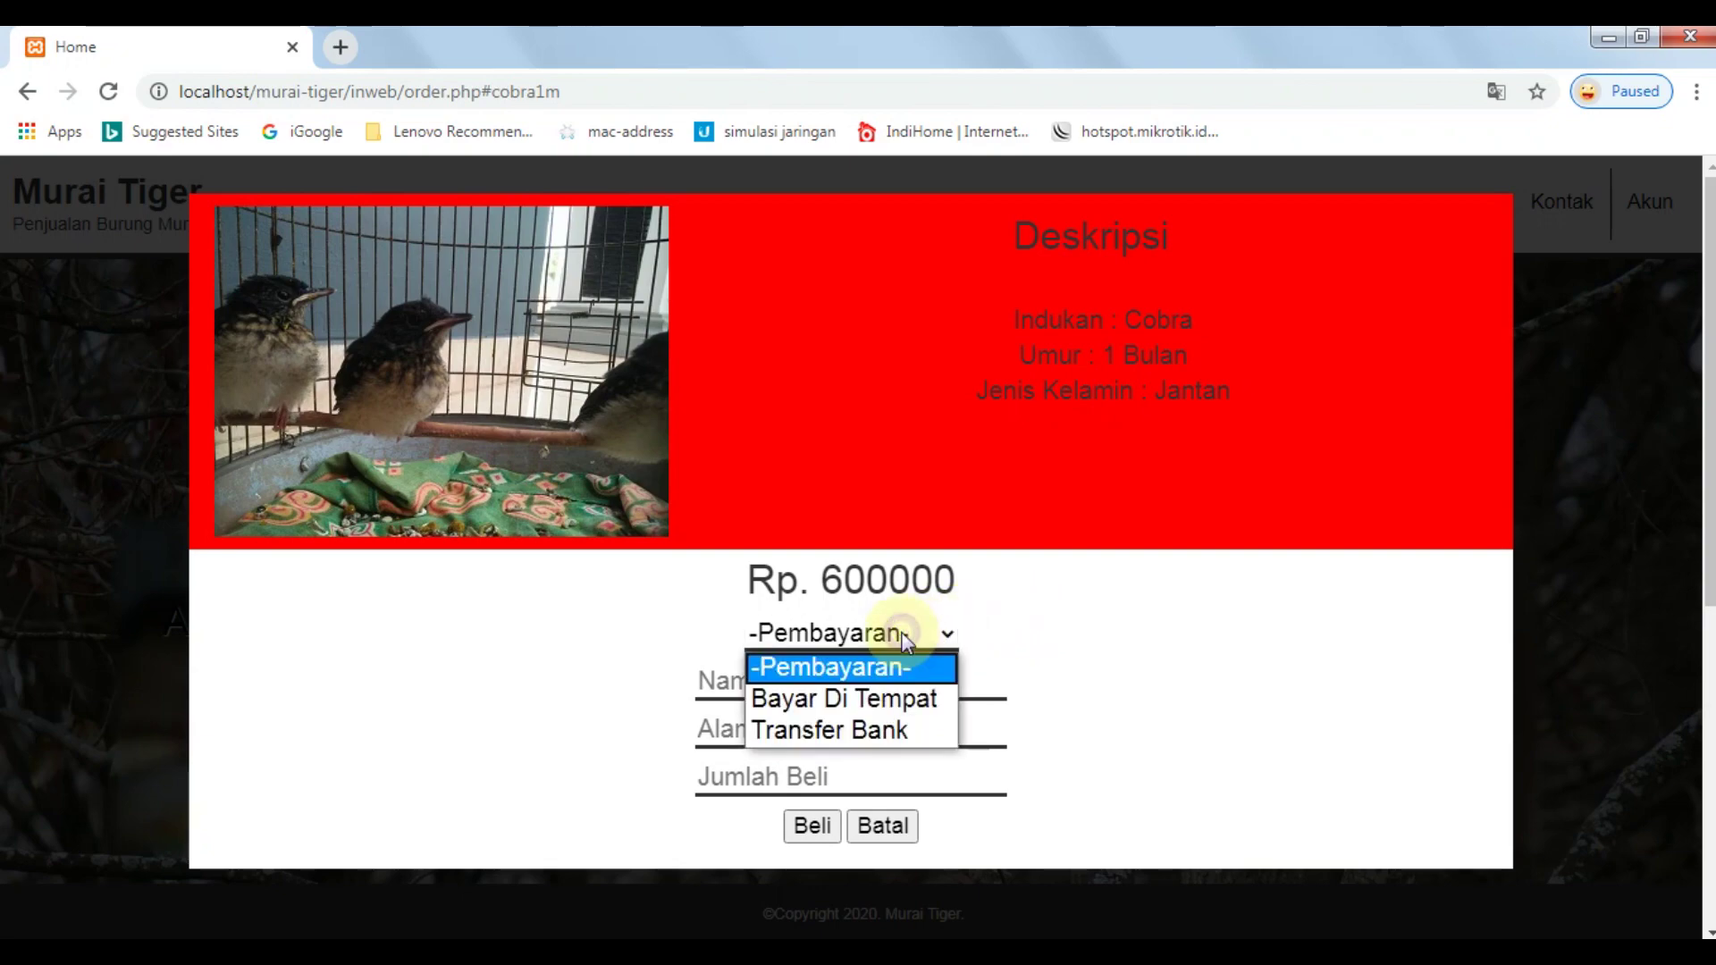
left_click(907, 700)
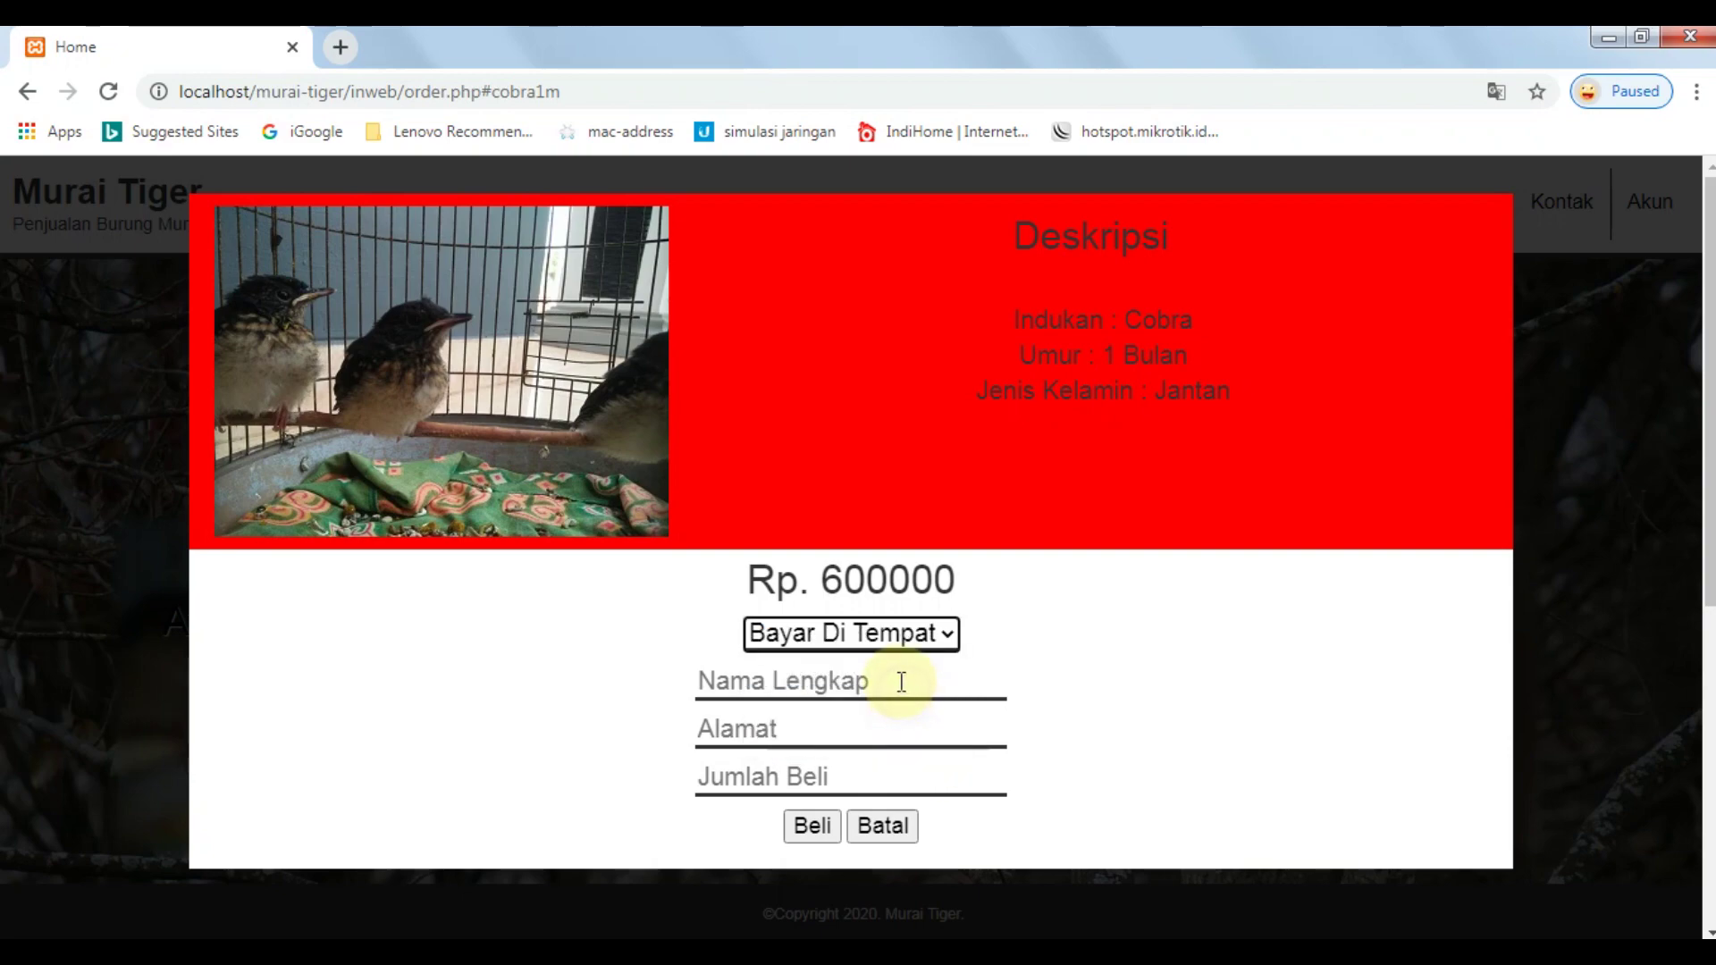
left_click(890, 690)
type("tio")
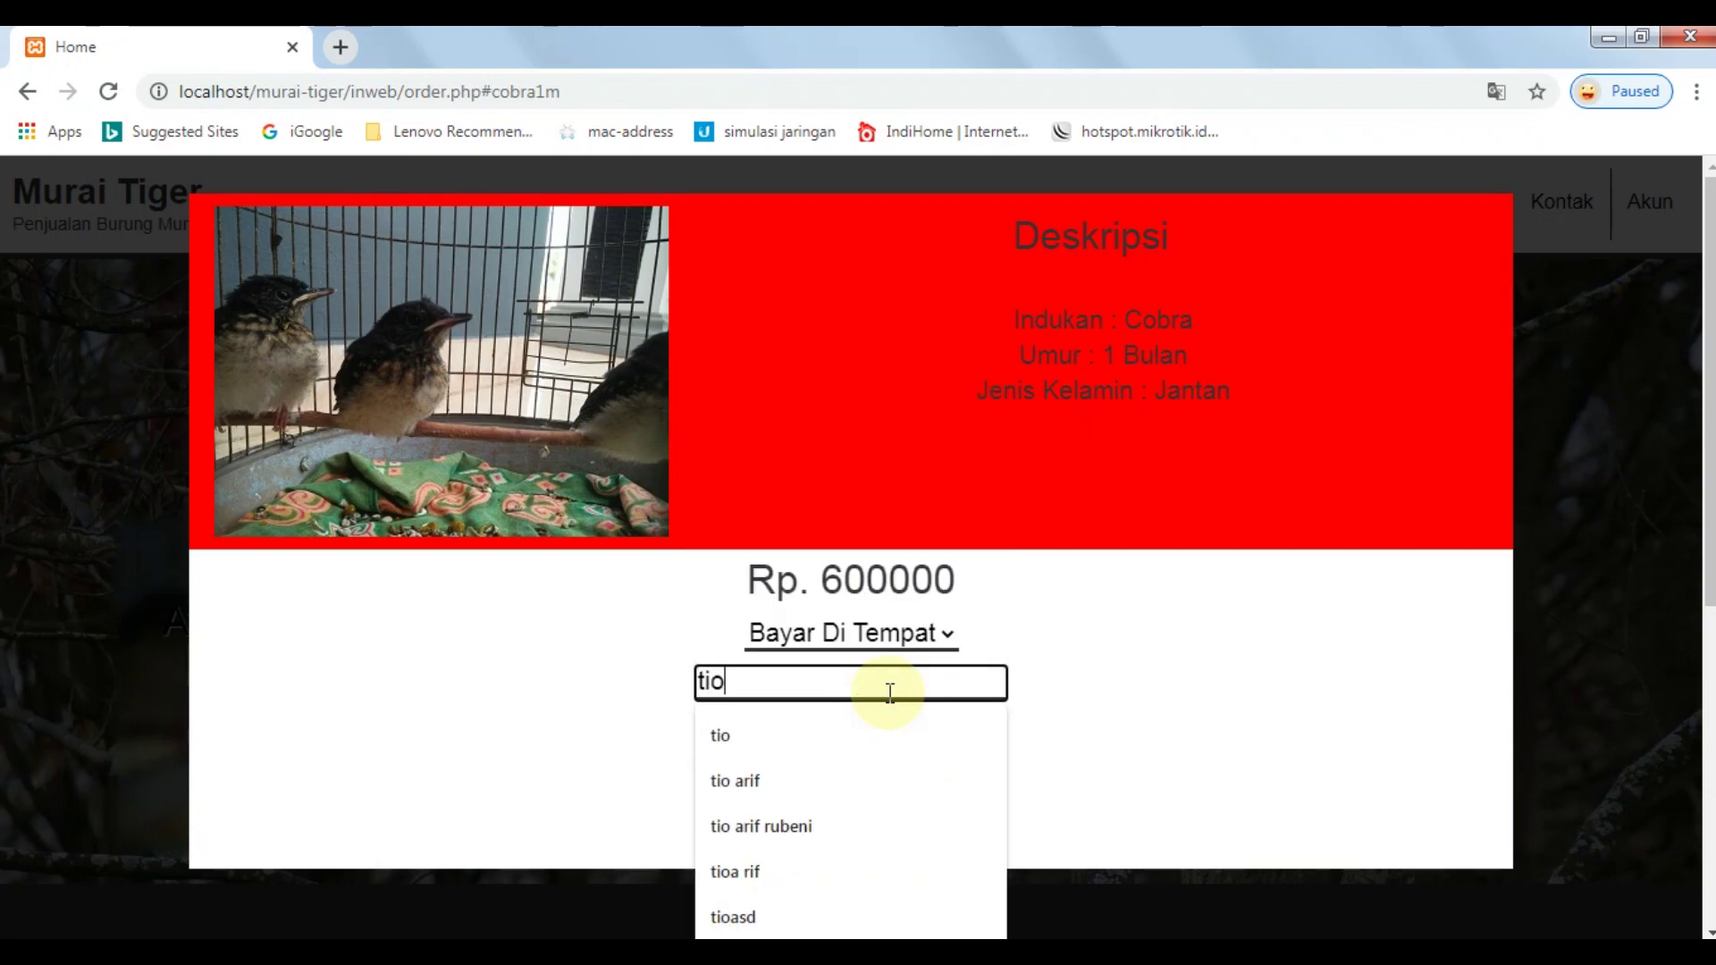
key("Tab")
type("ciangir")
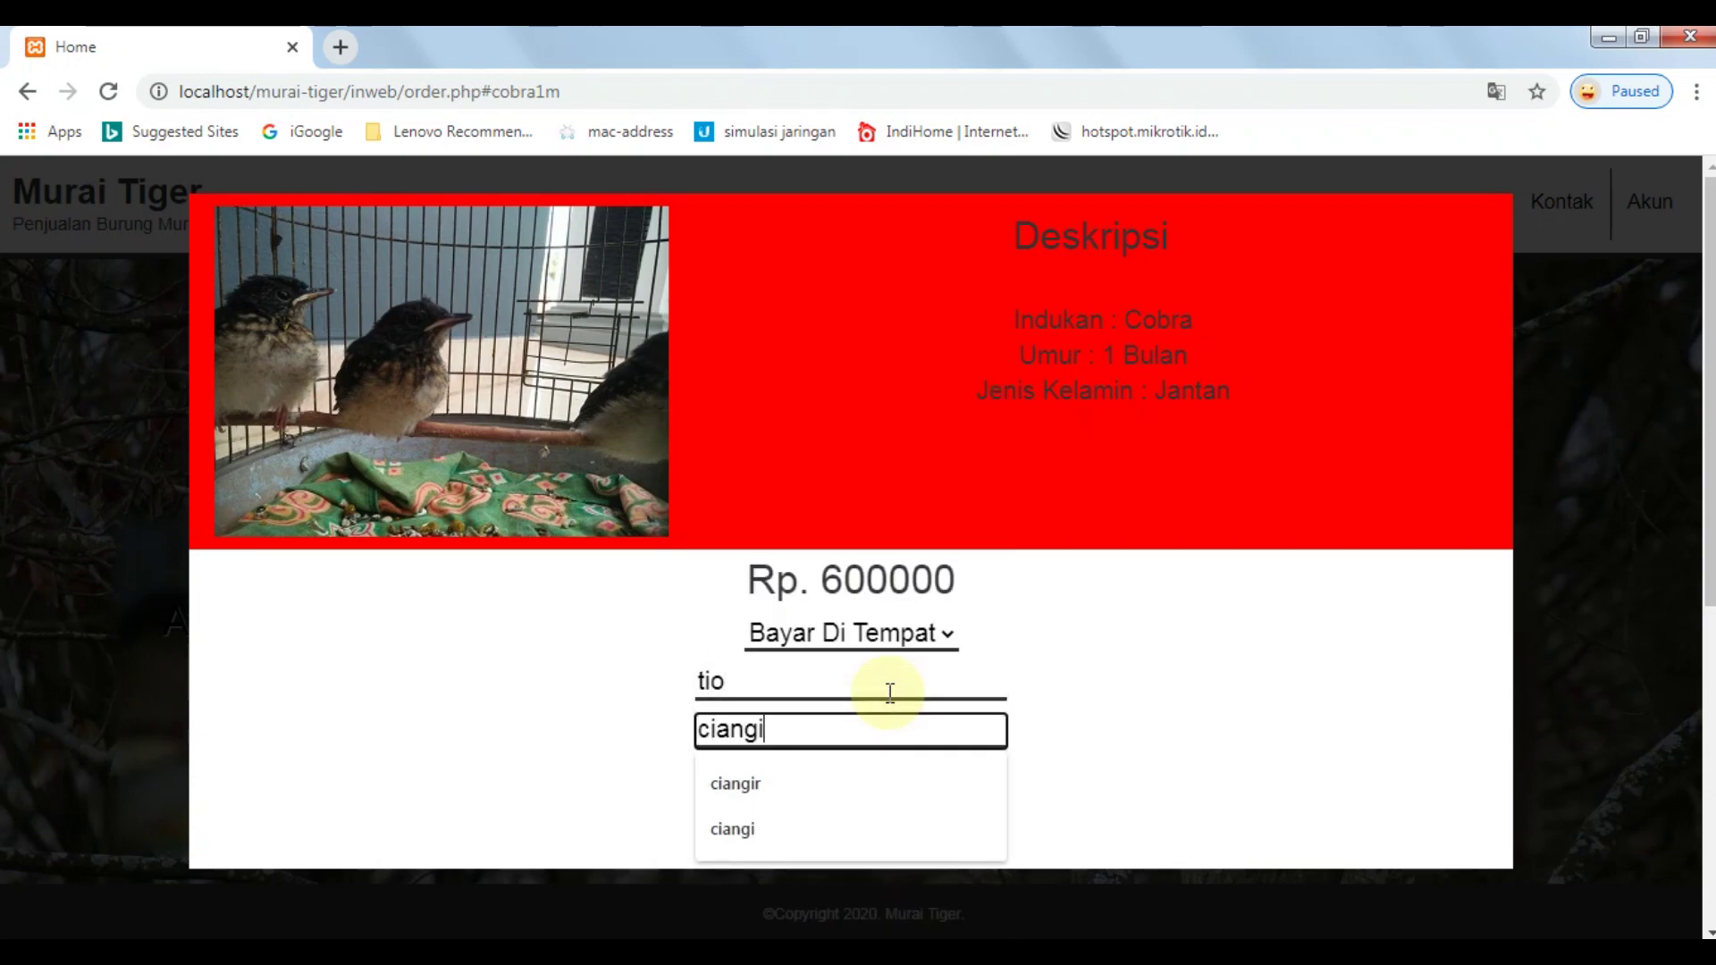
key("Tab")
type("1")
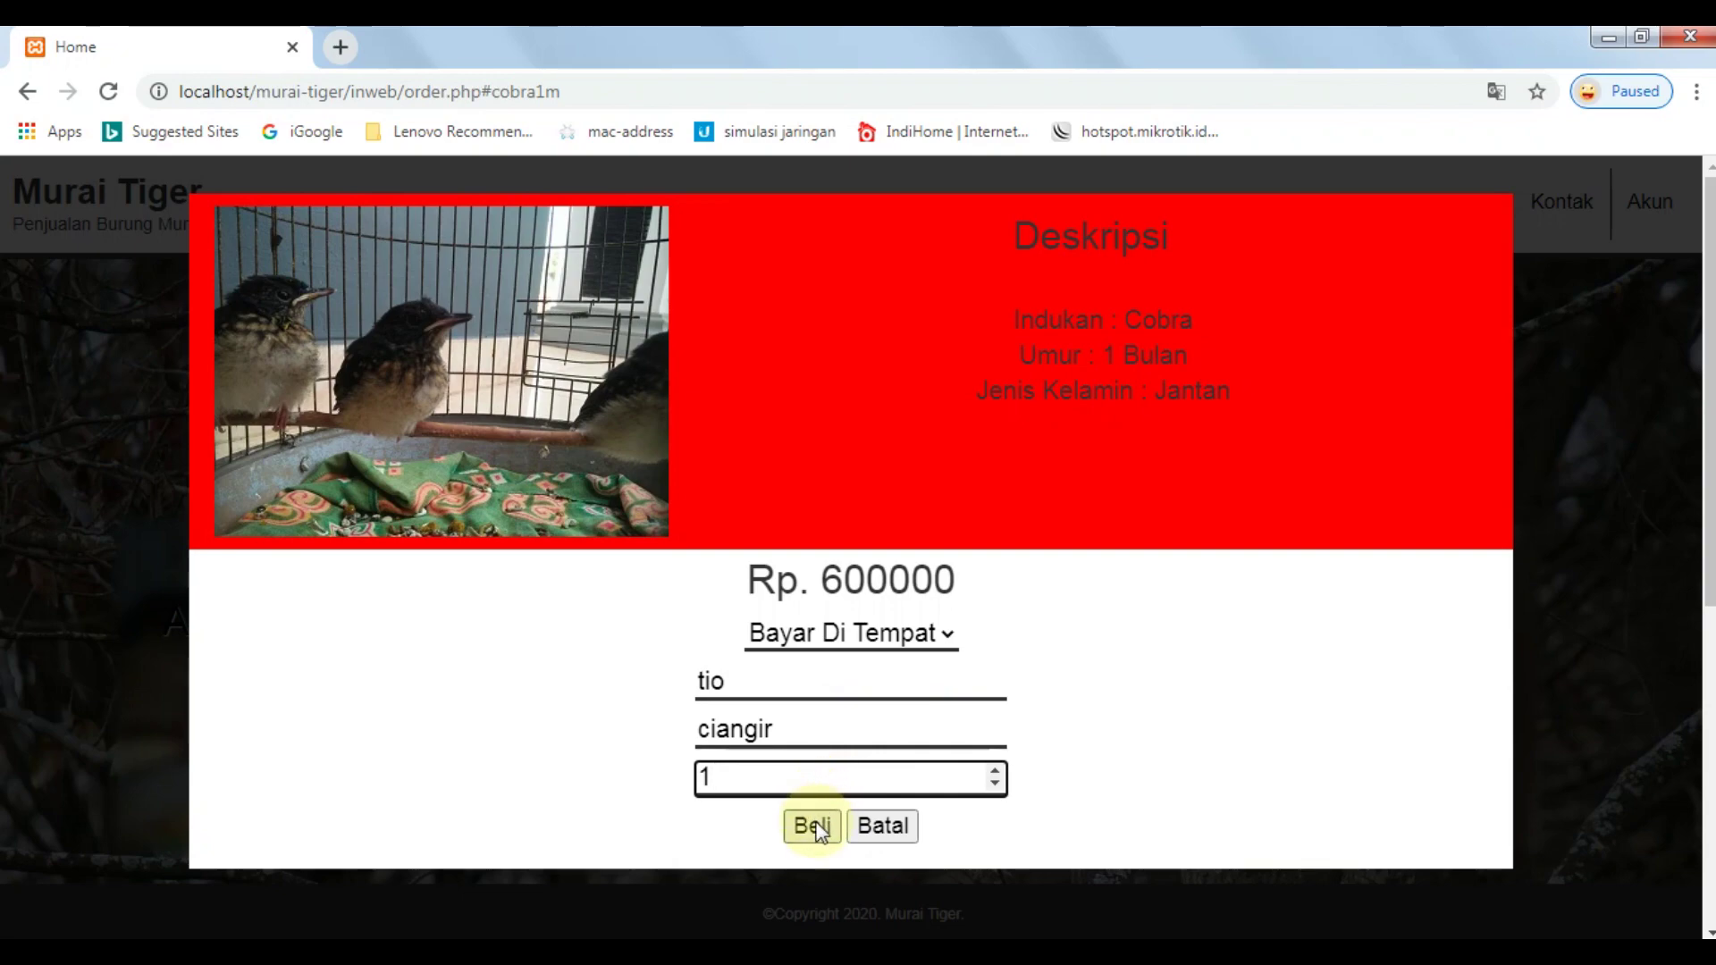
left_click(814, 826)
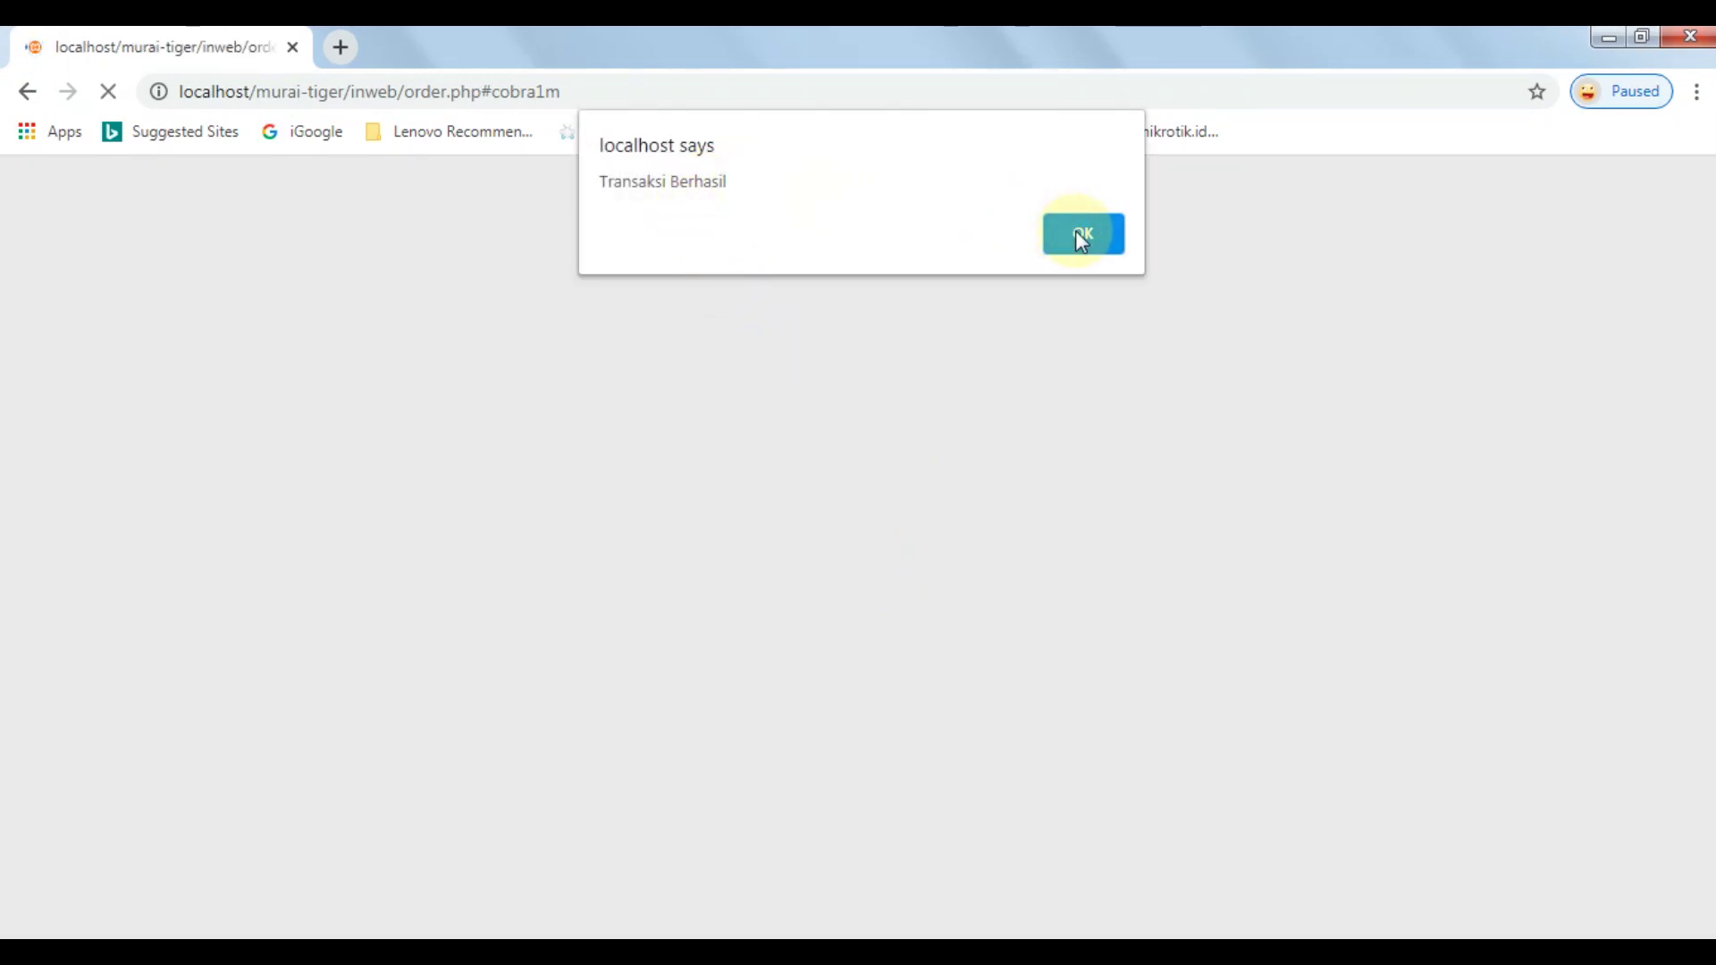
left_click(1075, 231)
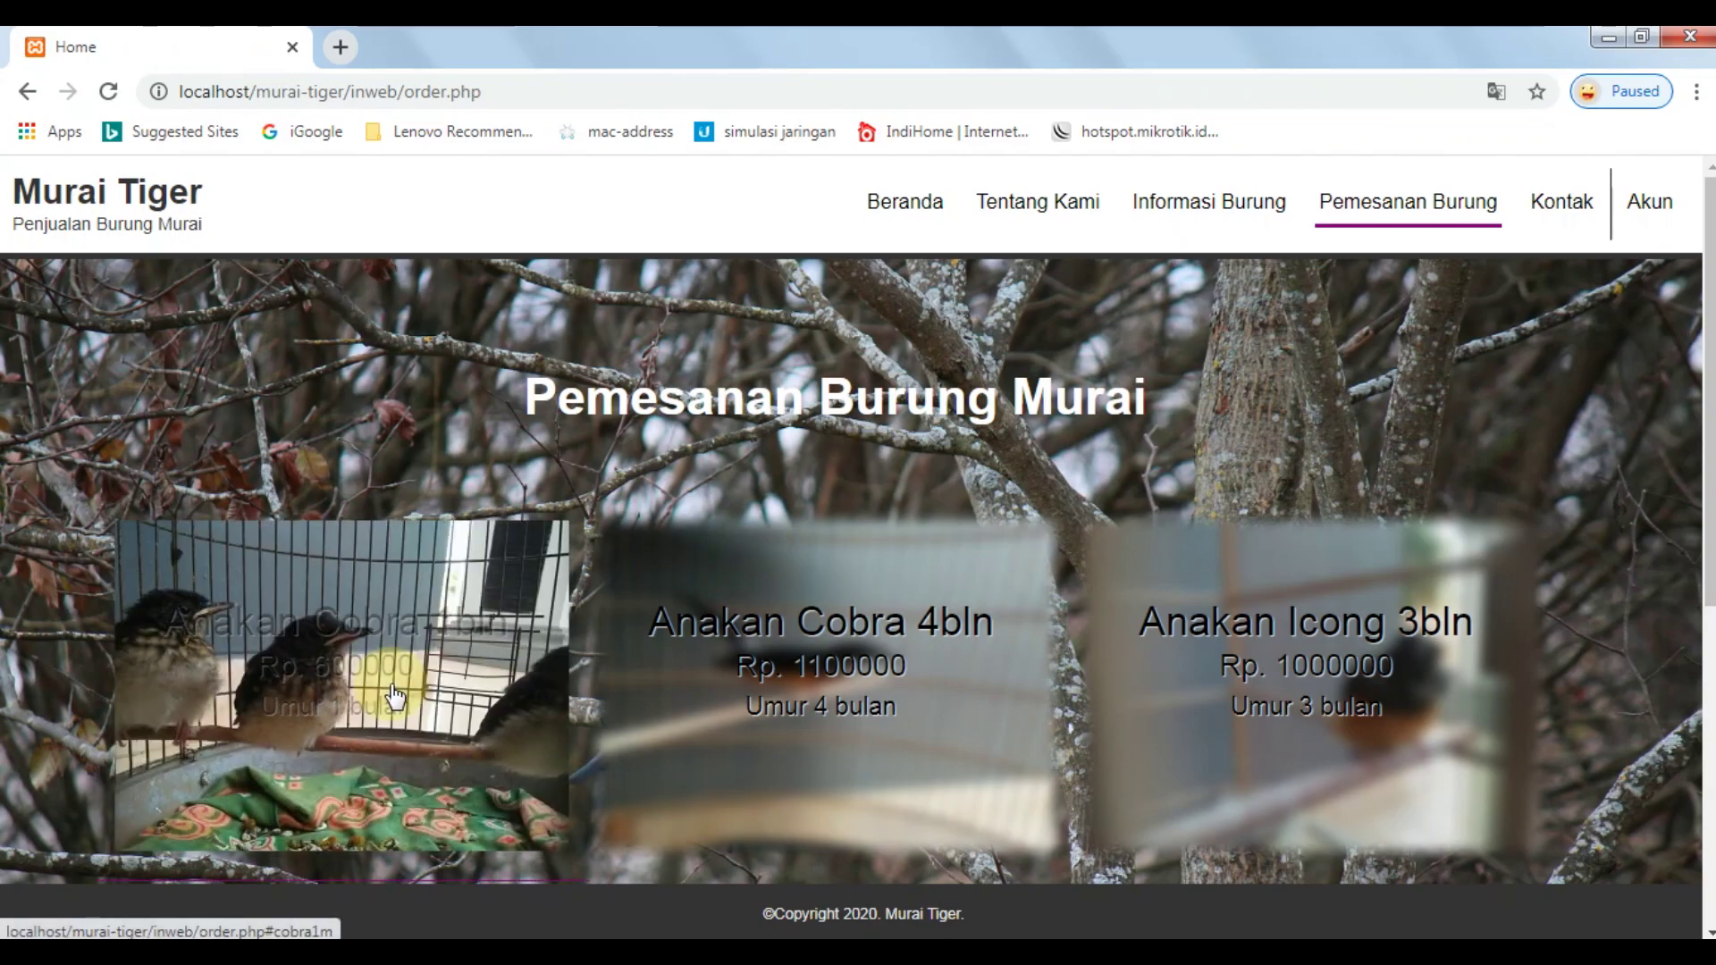
Reopen the Anakan Cobra 1bln form, choose Transfer Bank, and start entering buyer details.
left_click(395, 695)
left_click(874, 636)
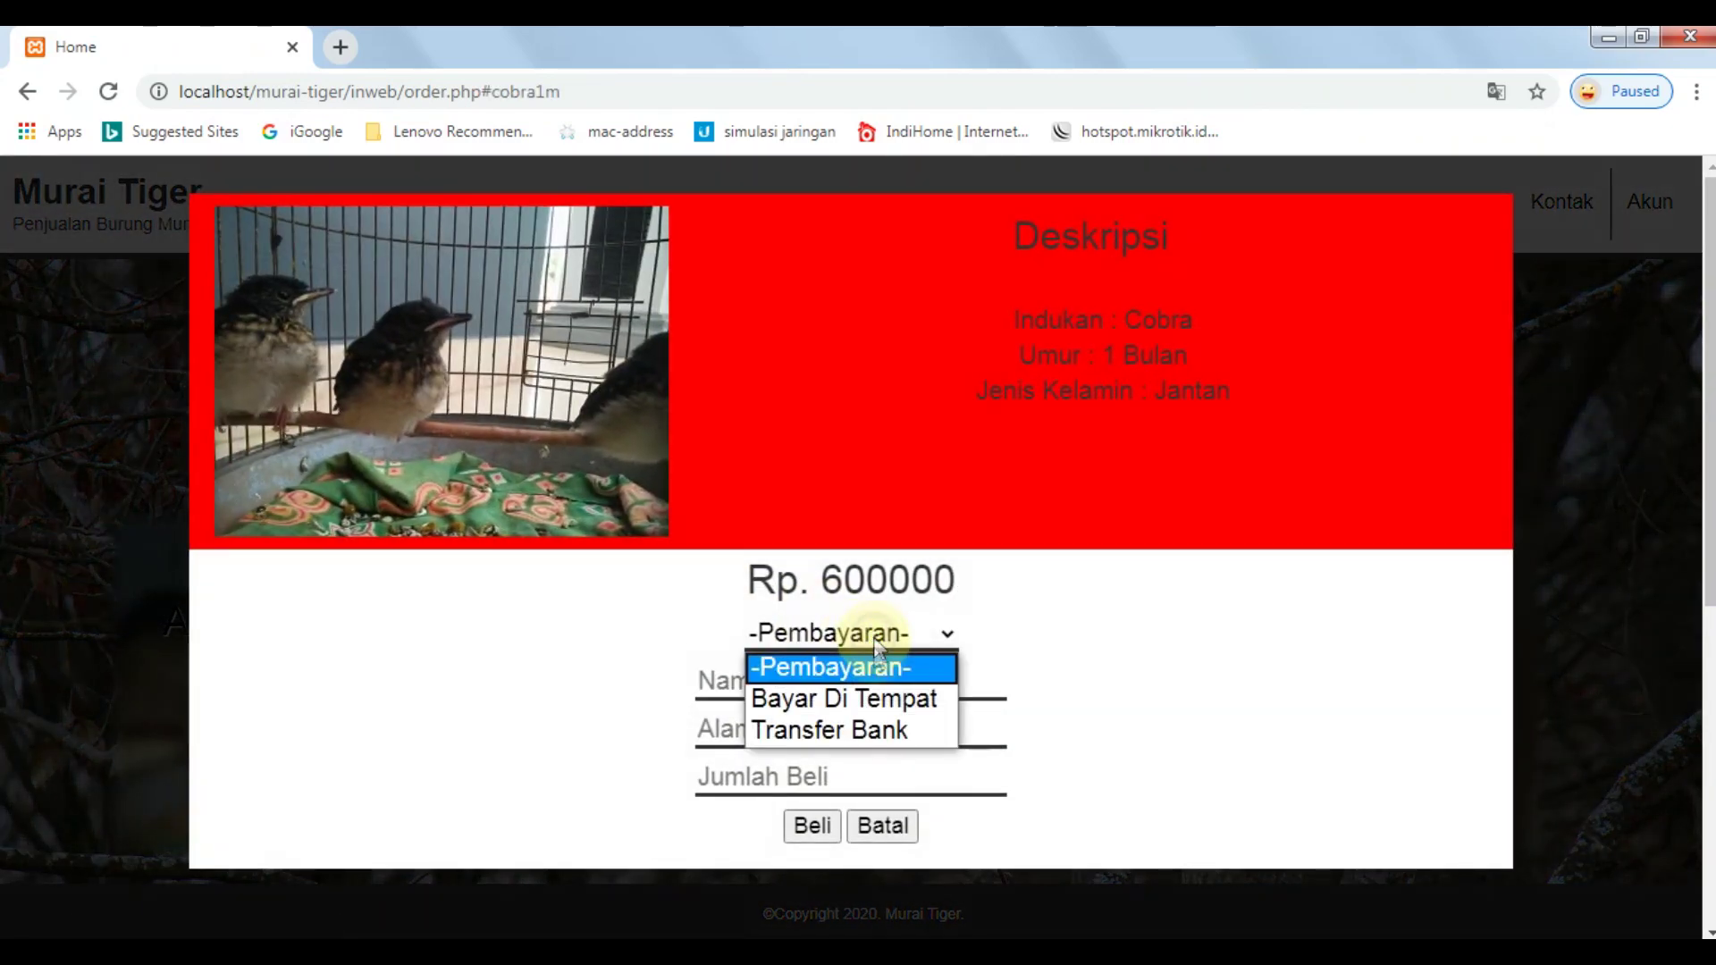
left_click(885, 729)
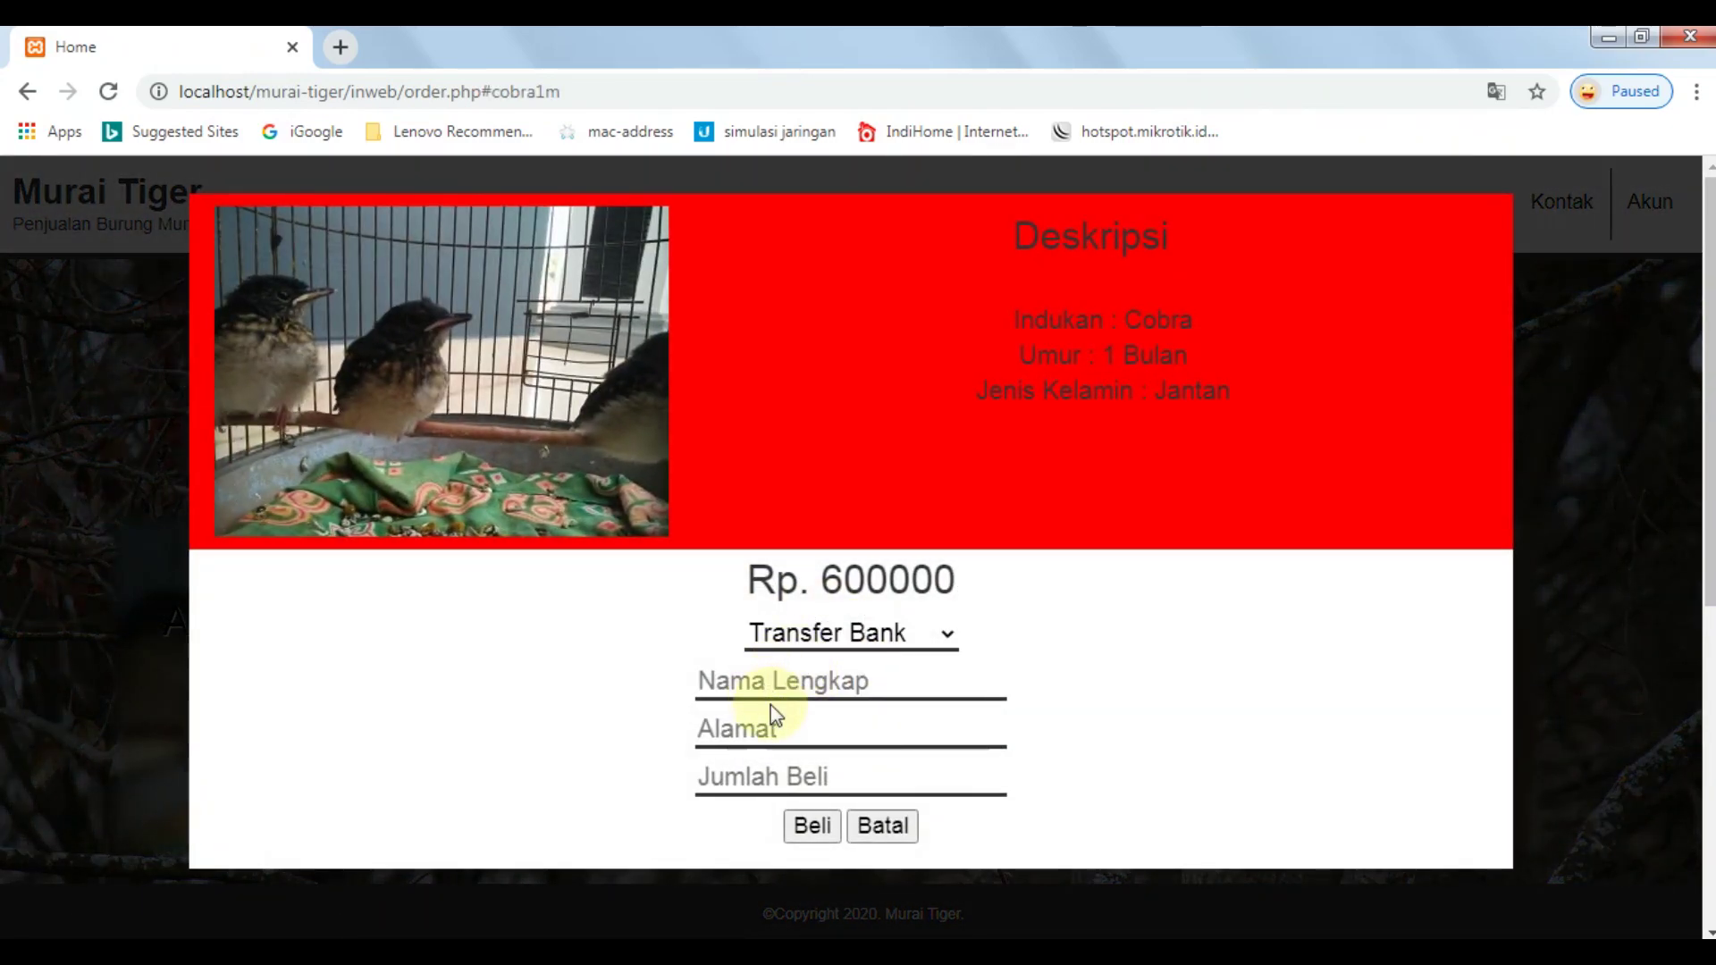
left_click(777, 682)
type("tio")
key("Tab")
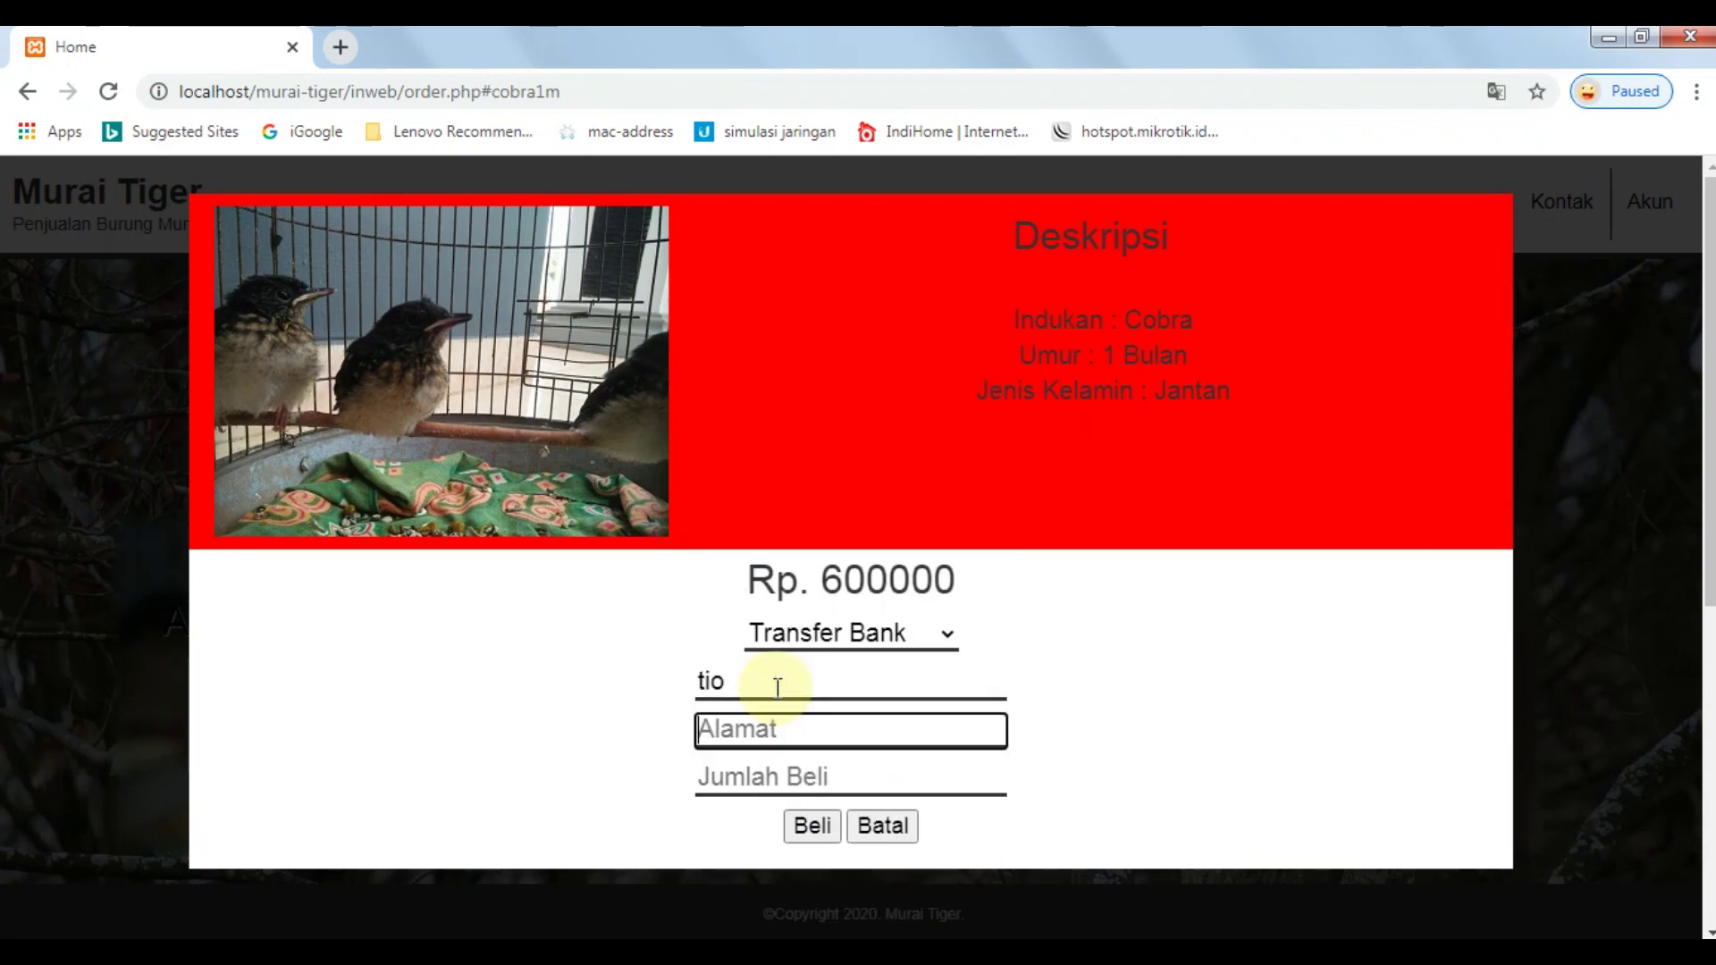
type("cian")
key("BackSpace")
key("BackSpace")
Correct the buyer's name and address, set quantity 1, submit, and dismiss the transfer success message.
double_click(777, 687)
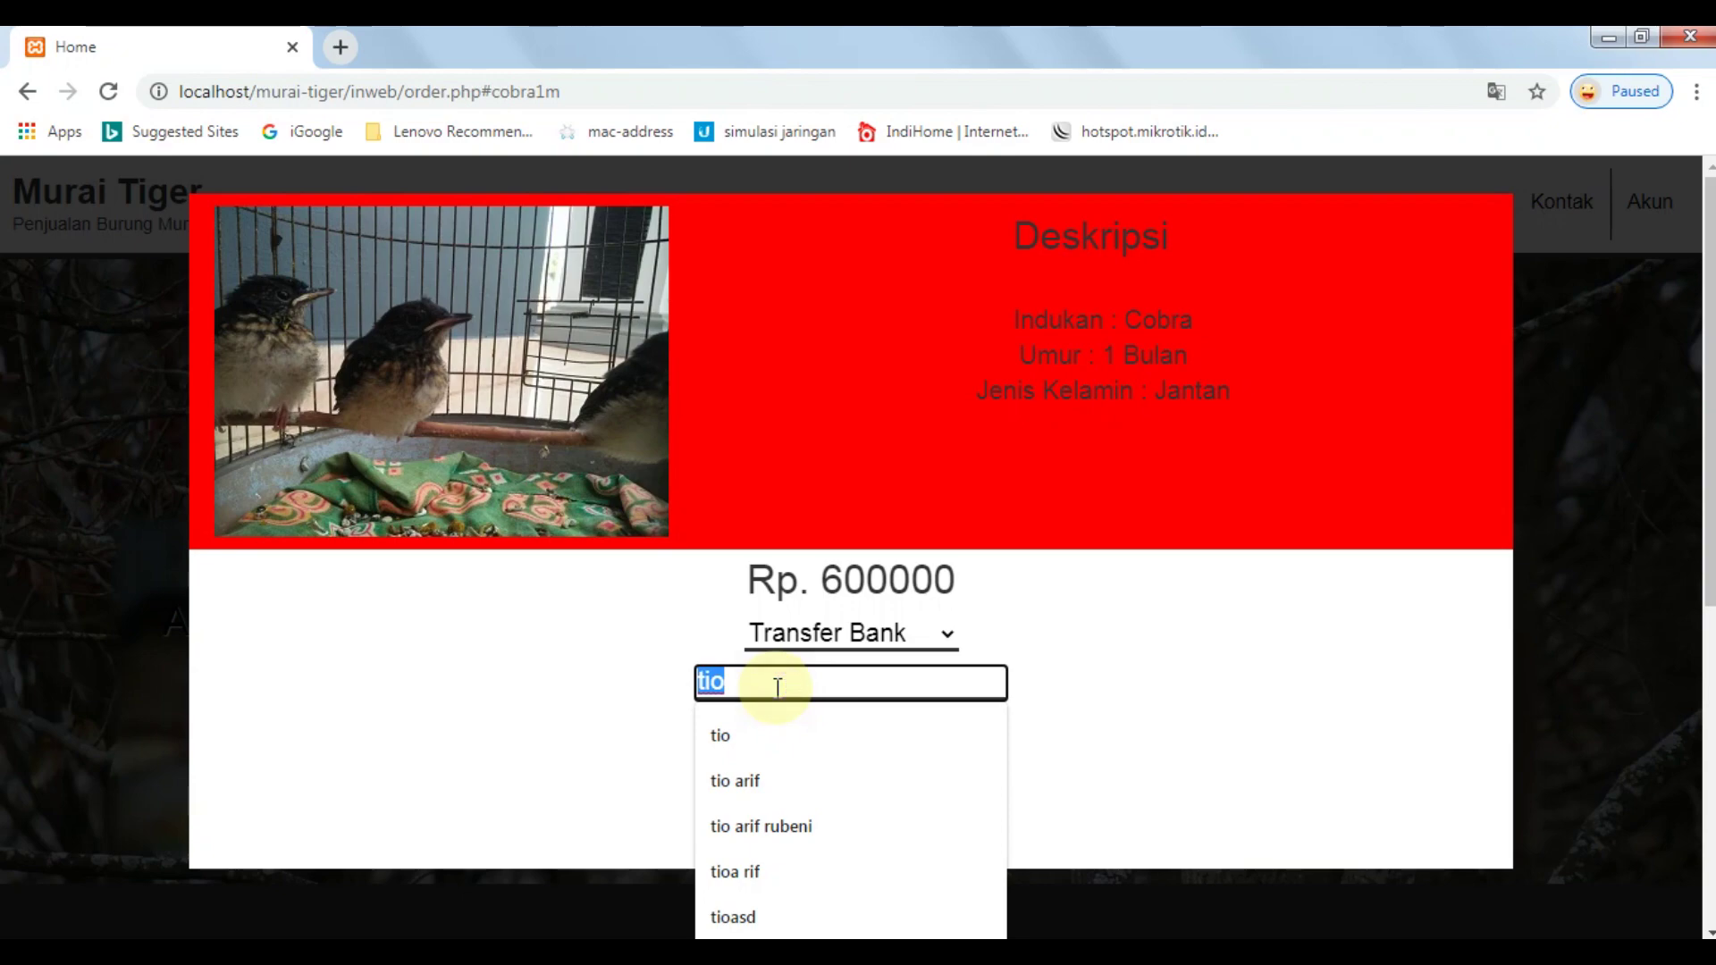
type("ramdani")
key("Tab")
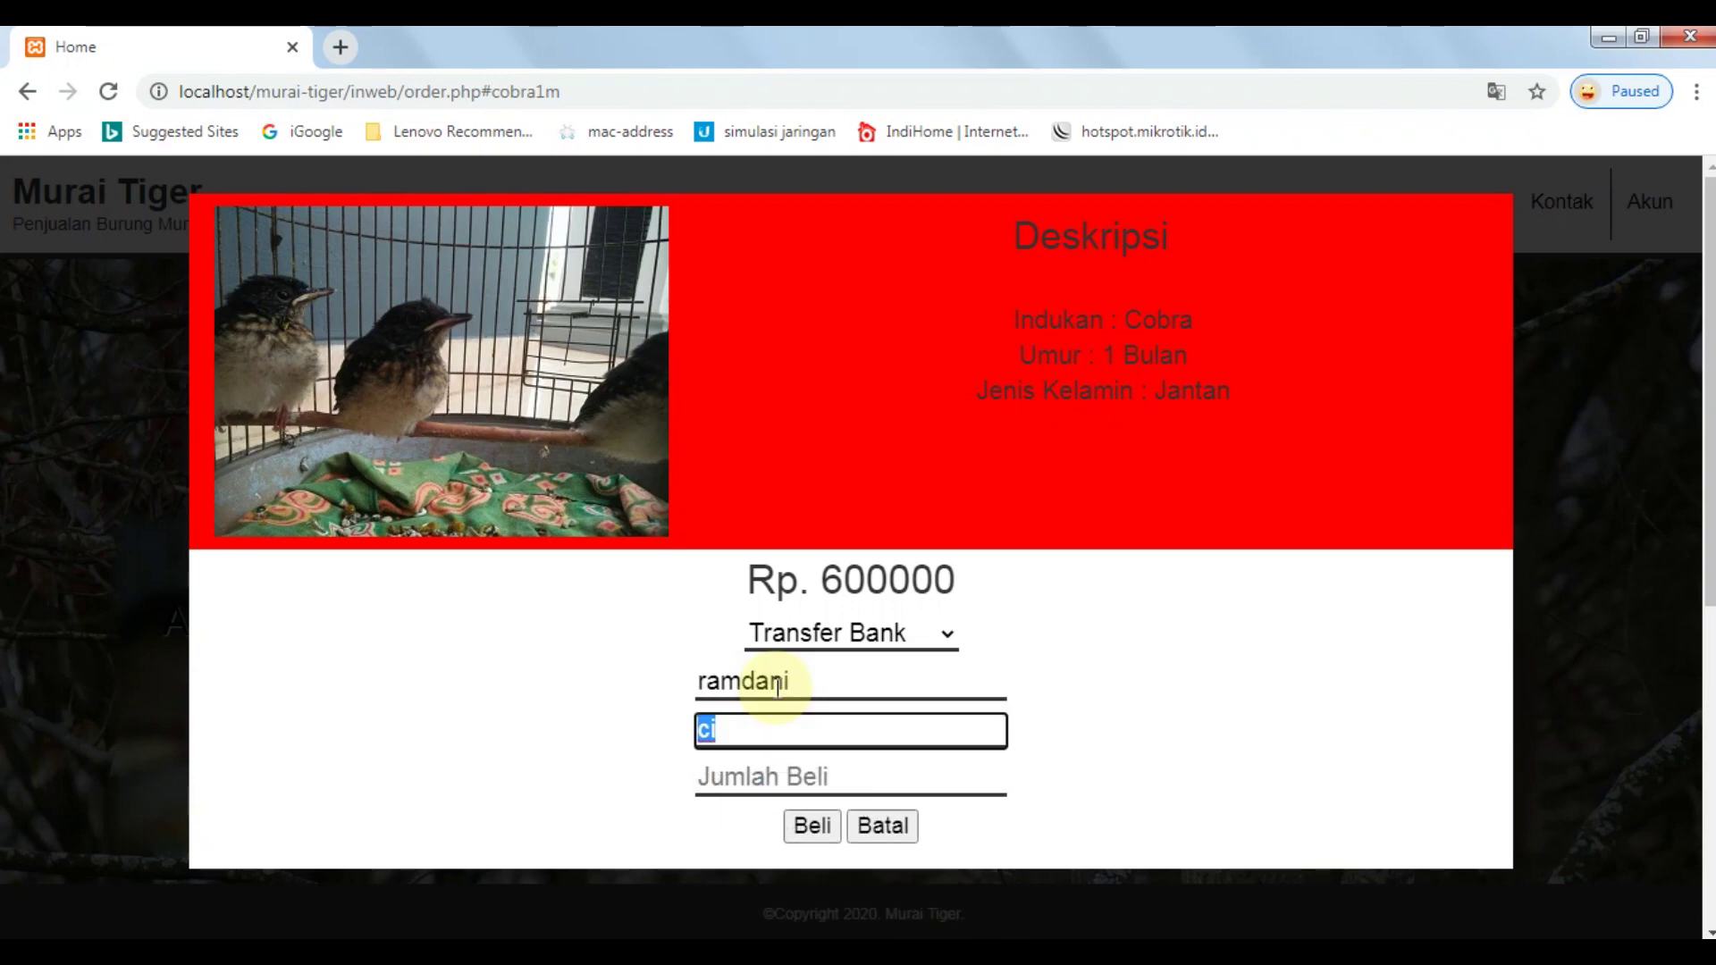
type("gerb")
key("BackSpace")
type("eba")
key("Tab")
type("1")
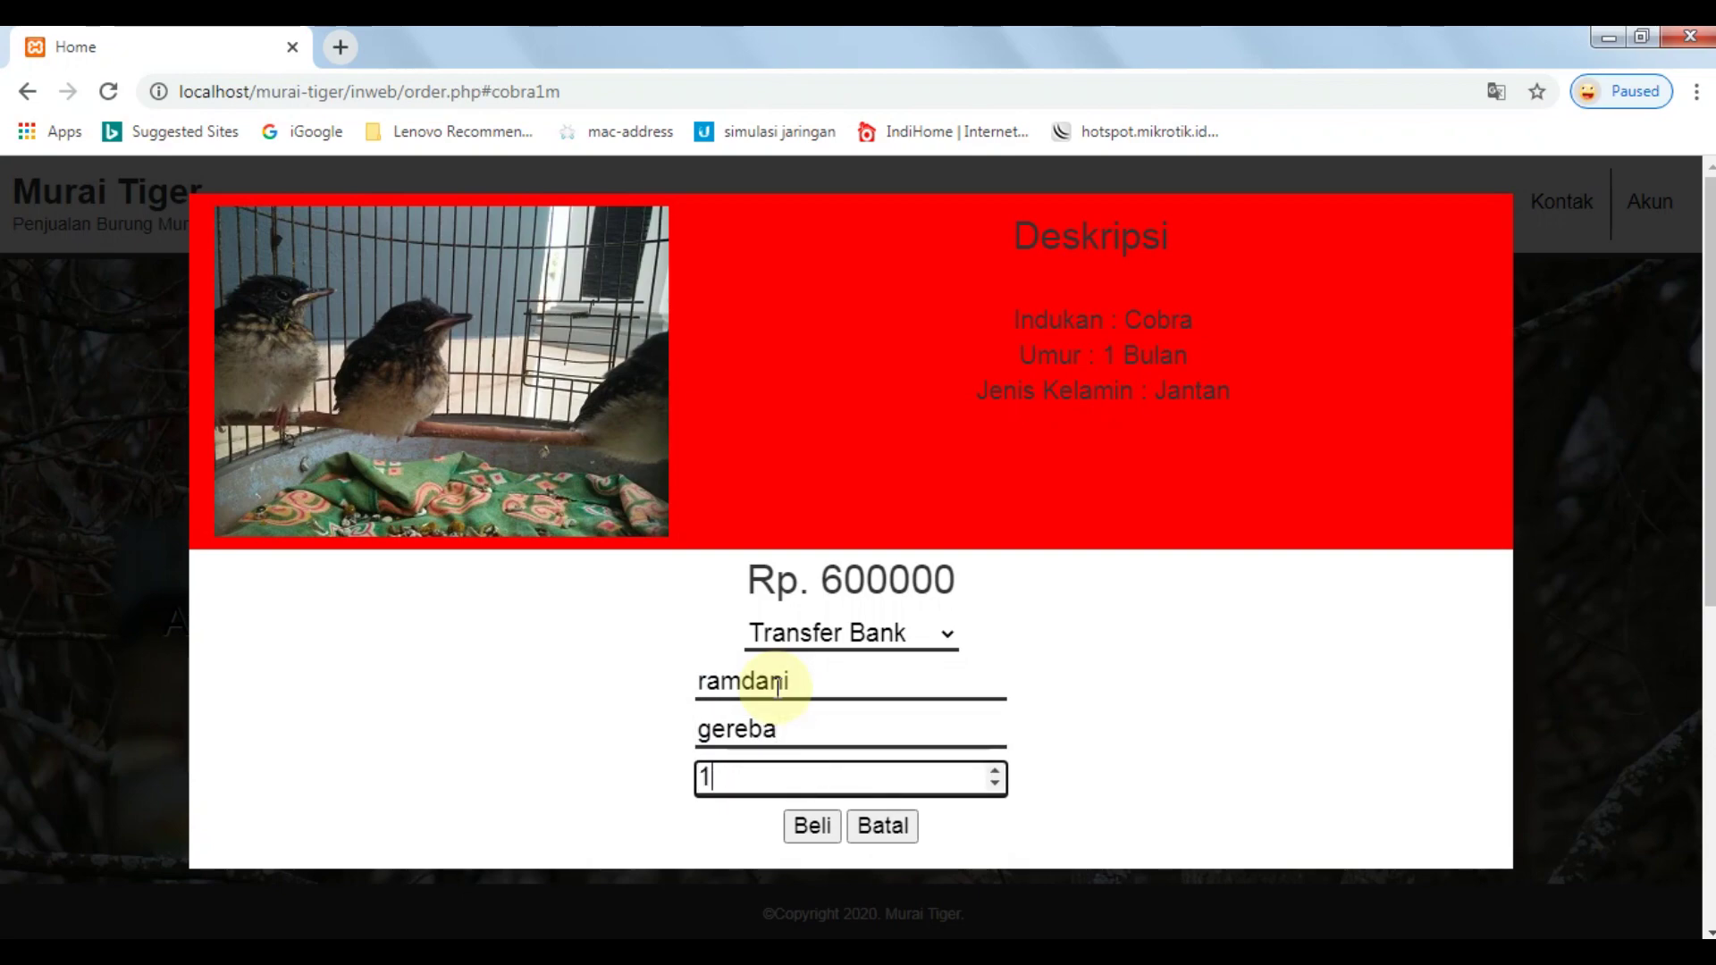
left_click(811, 825)
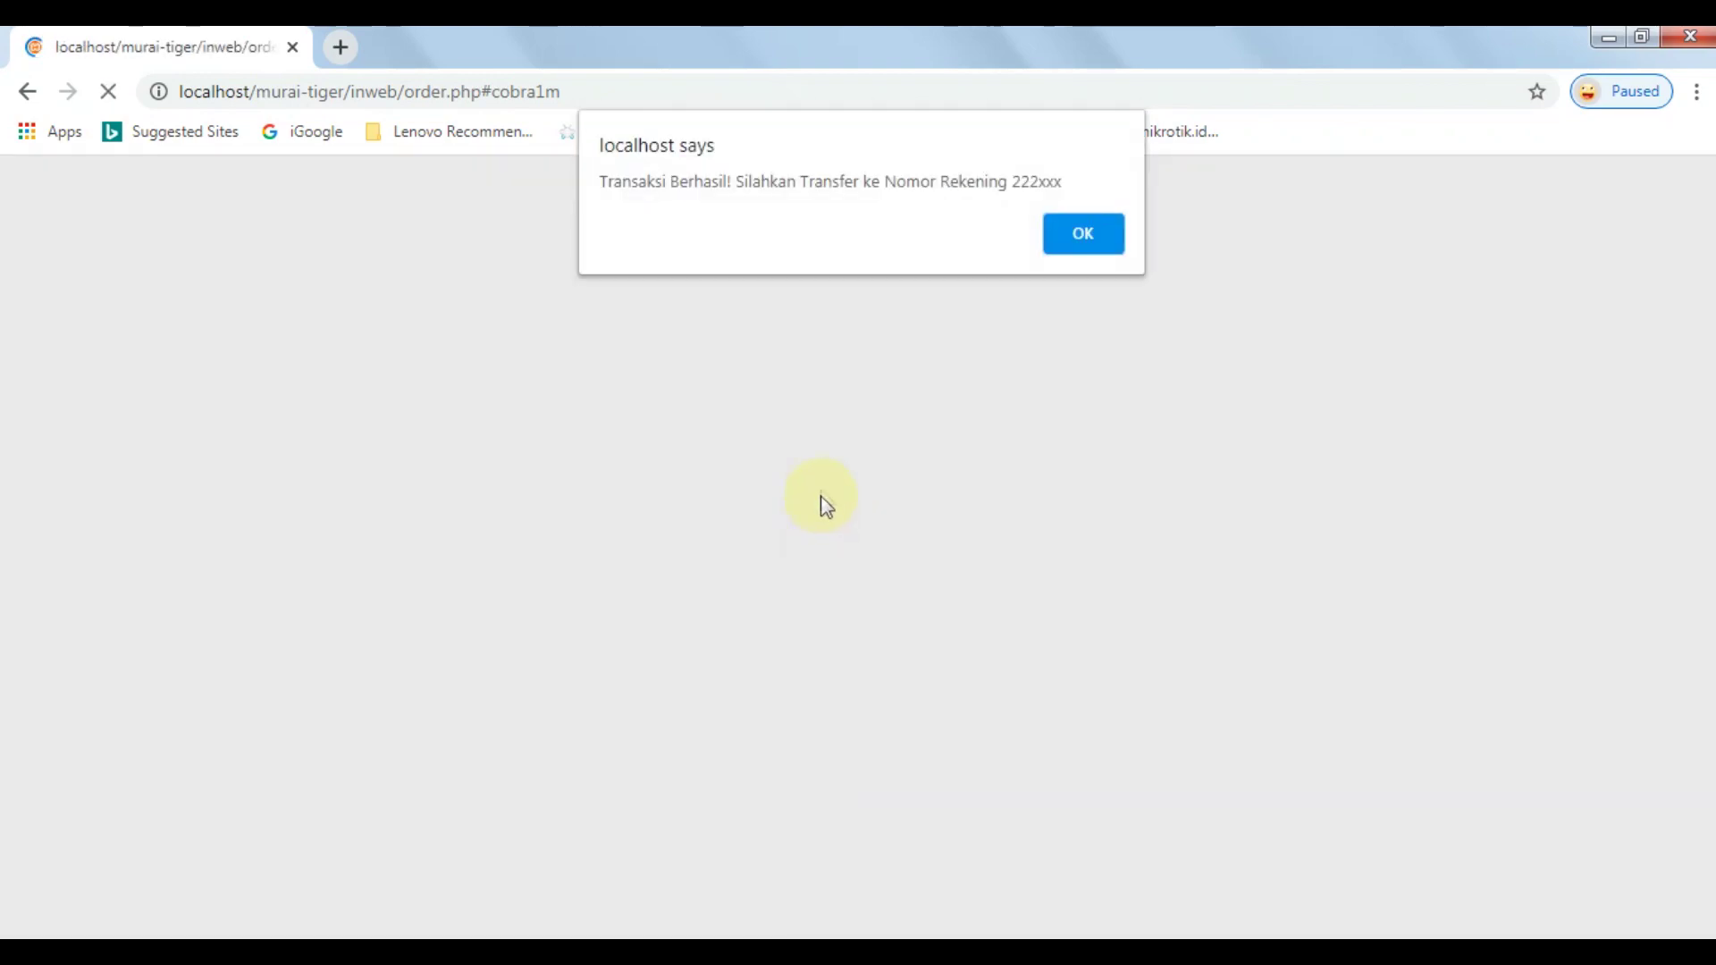
left_click_drag(736, 182, 1024, 180)
left_click(1024, 180)
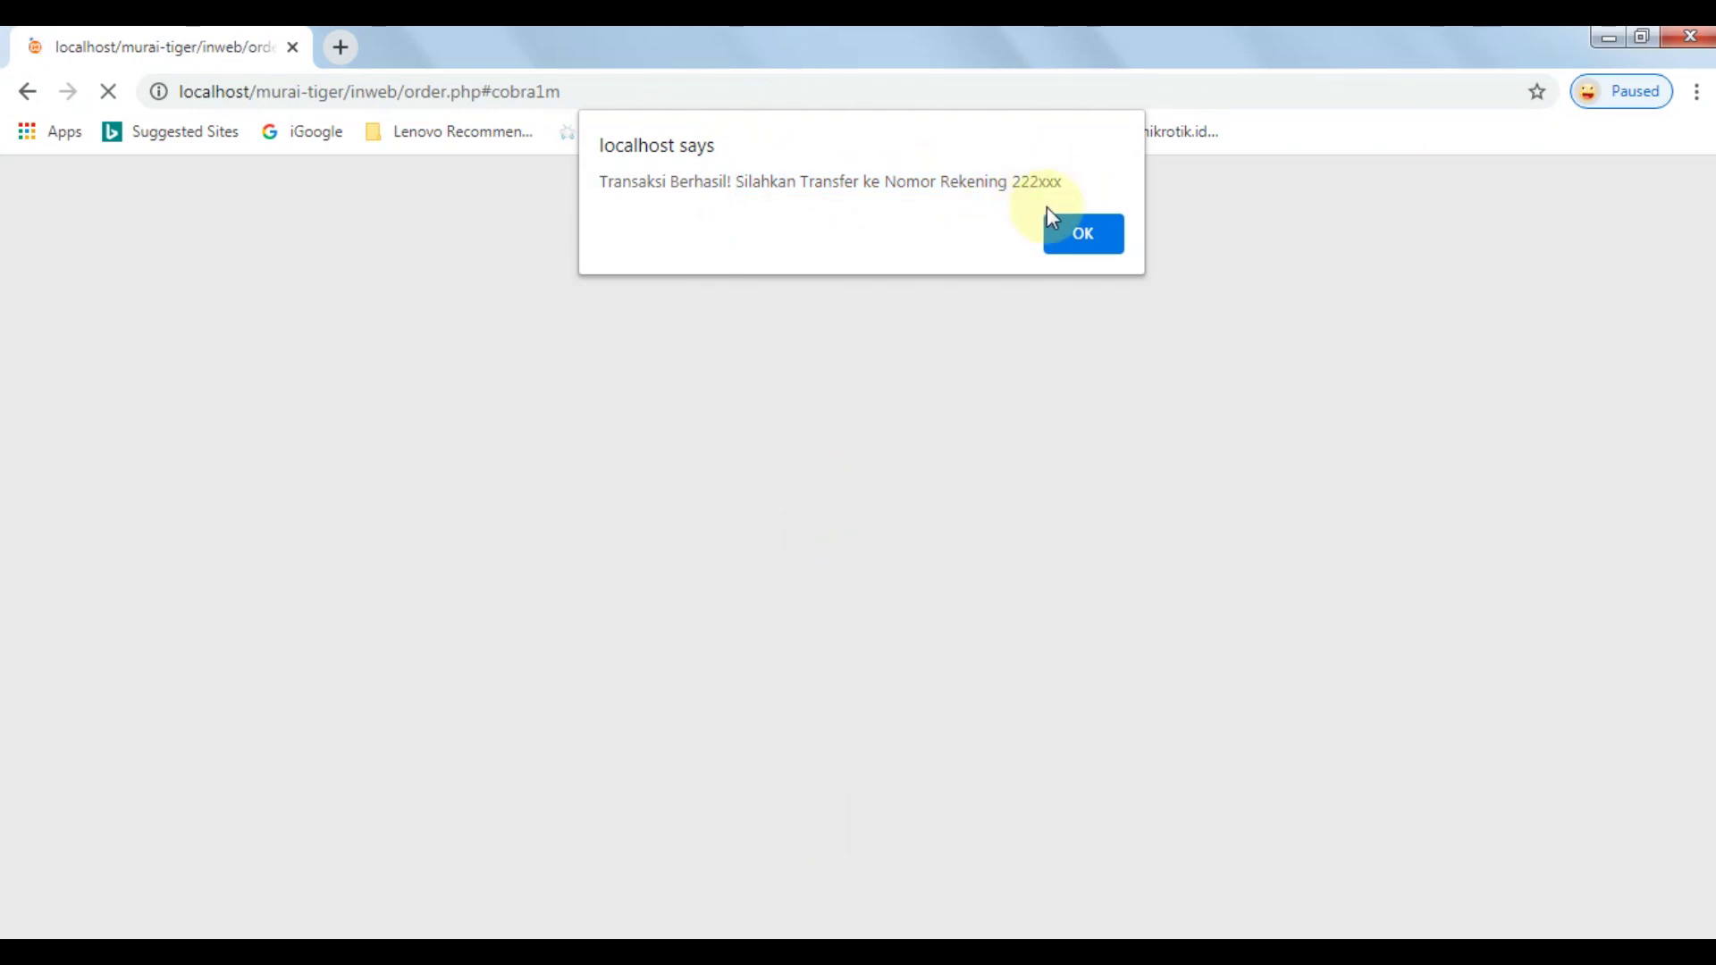
left_click(1083, 234)
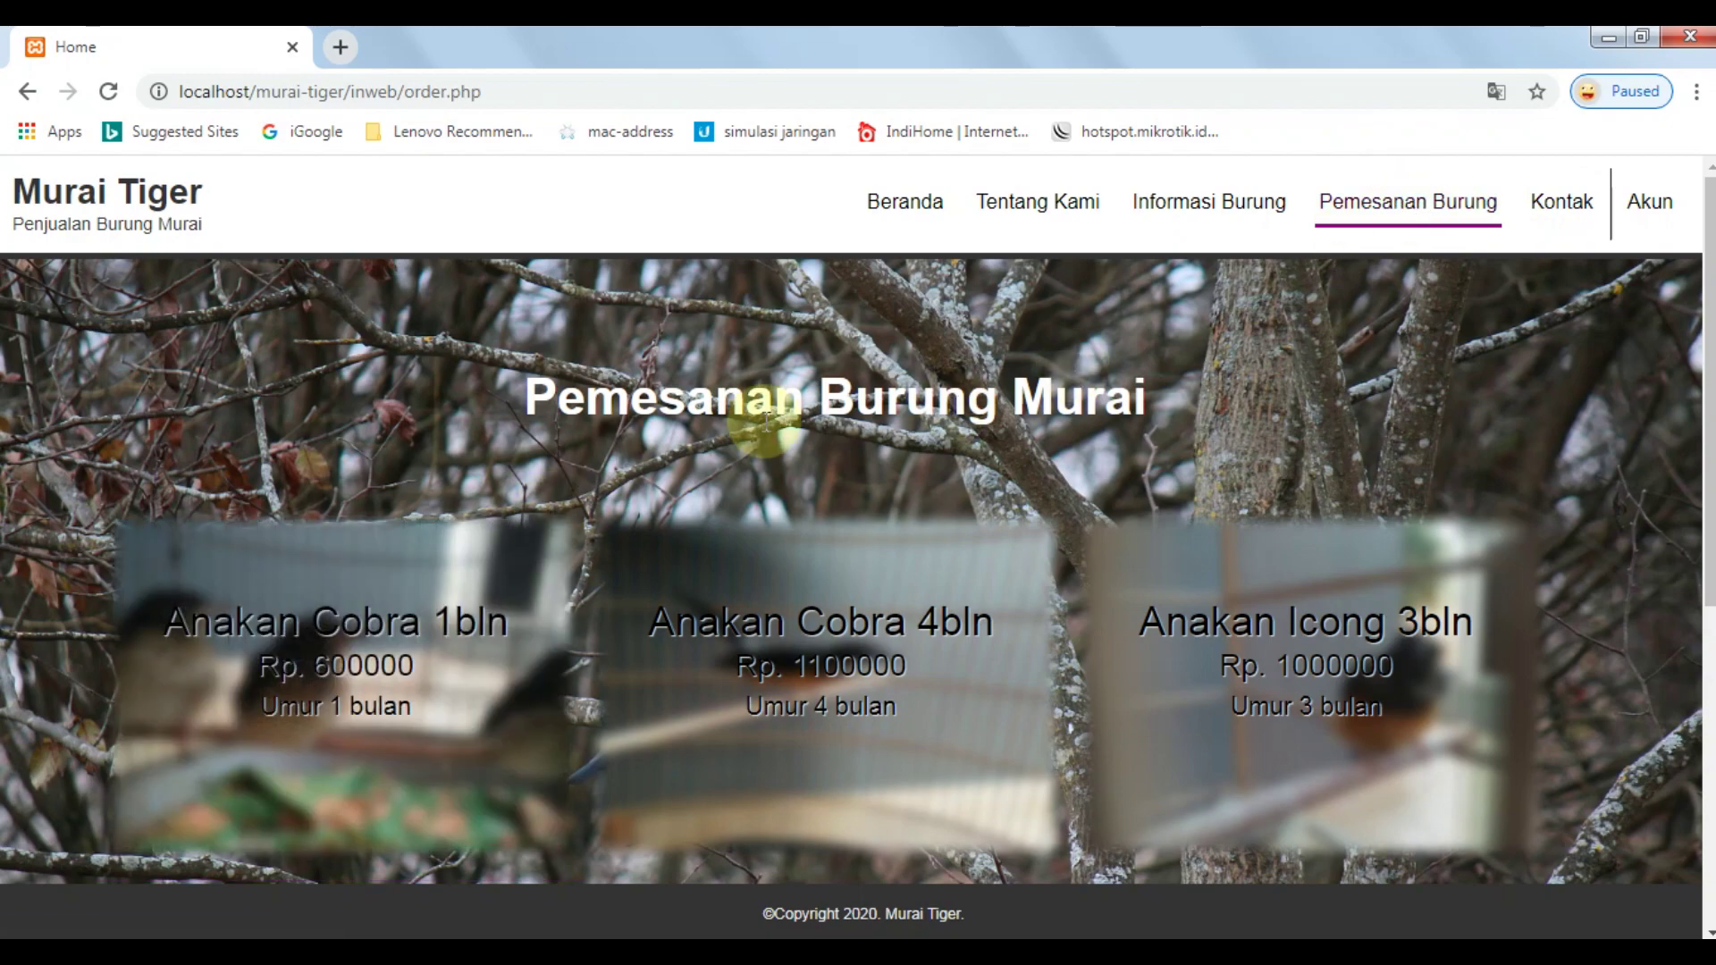
Open Akun > History and highlight the order rows in the history table.
mouse_move(1632, 227)
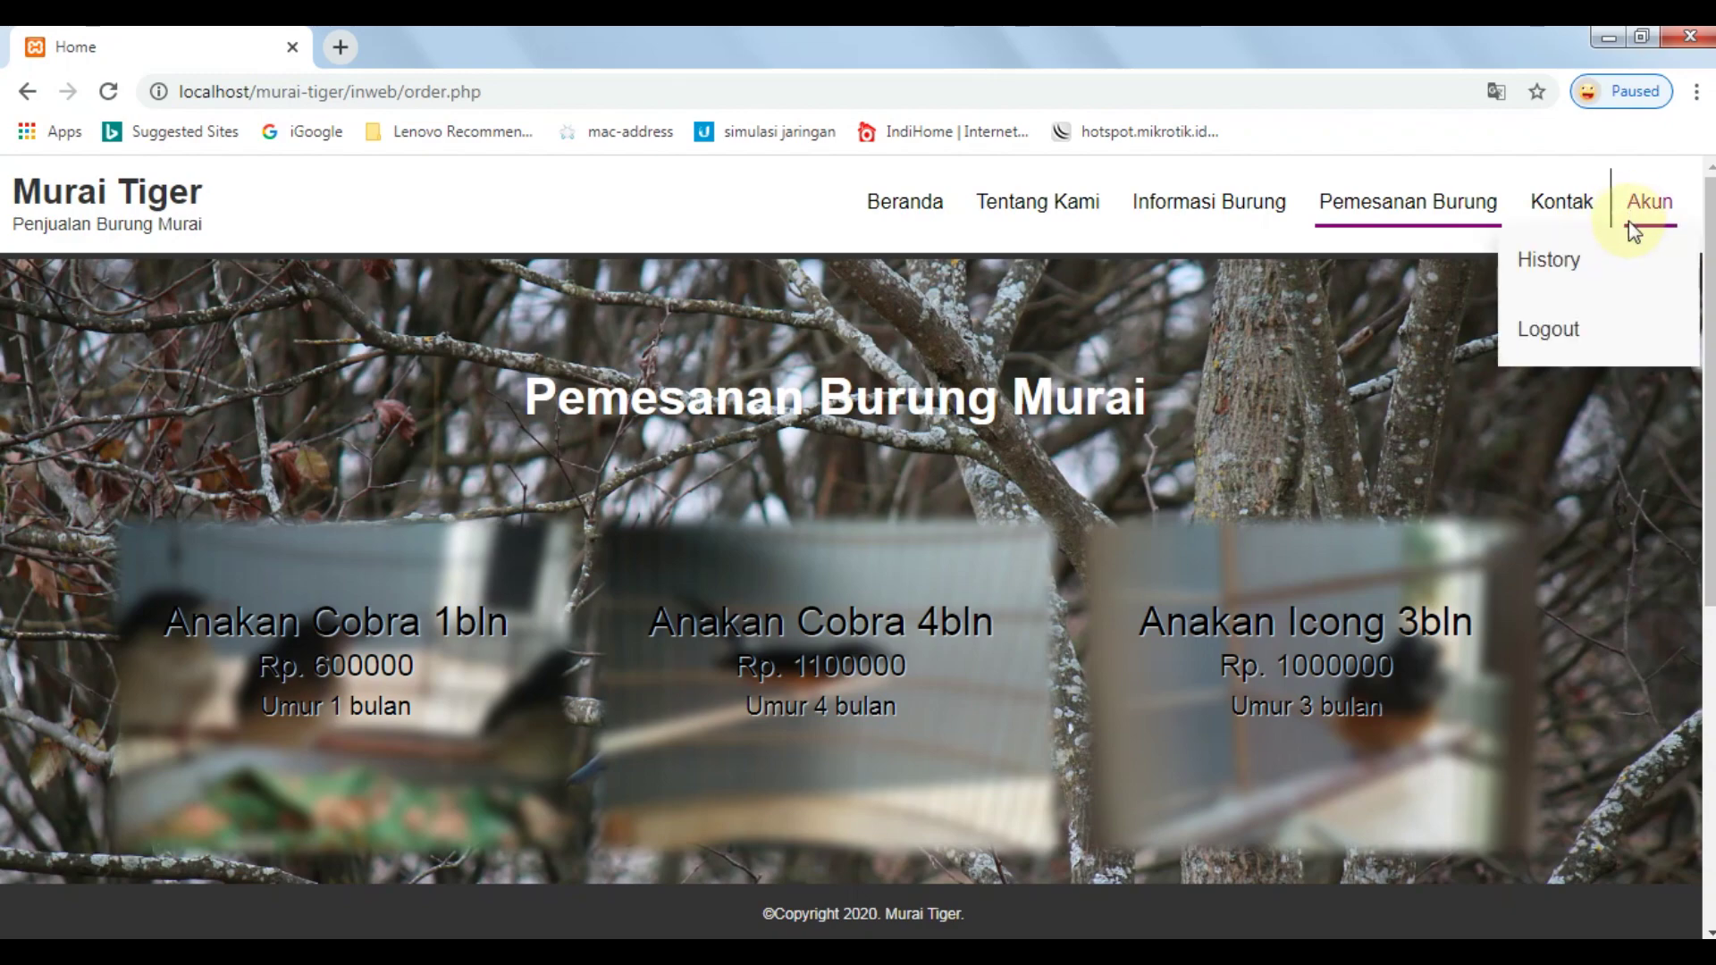
left_click(1617, 277)
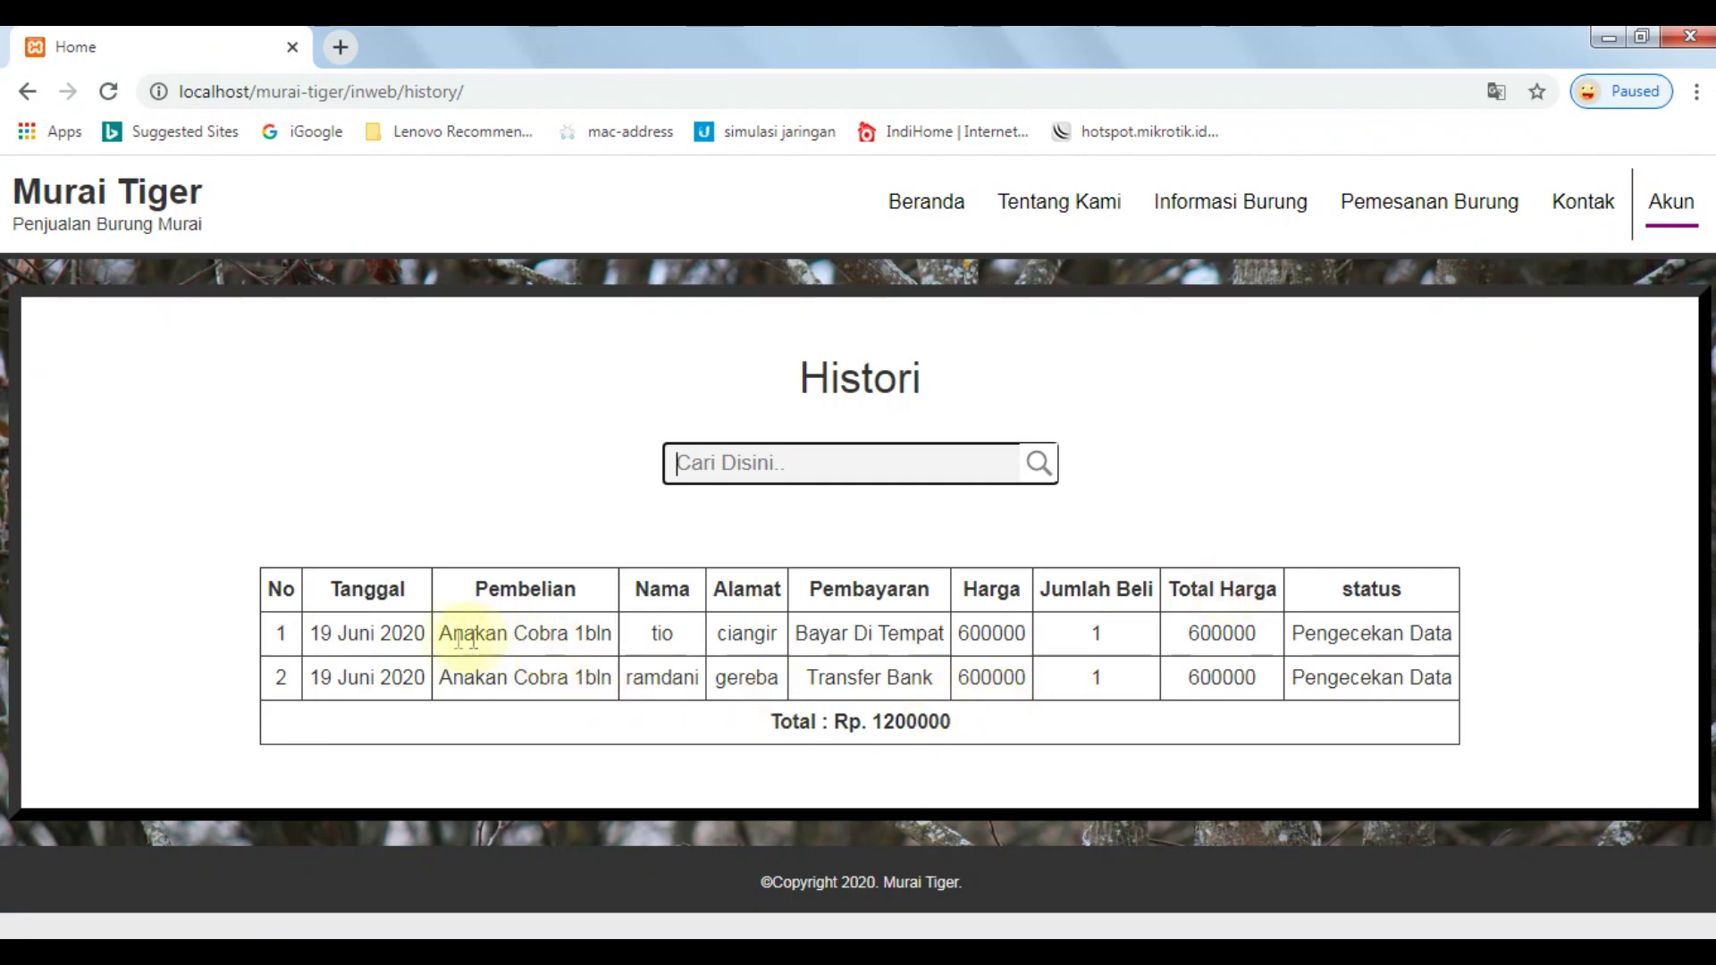
left_click_drag(285, 633, 1508, 632)
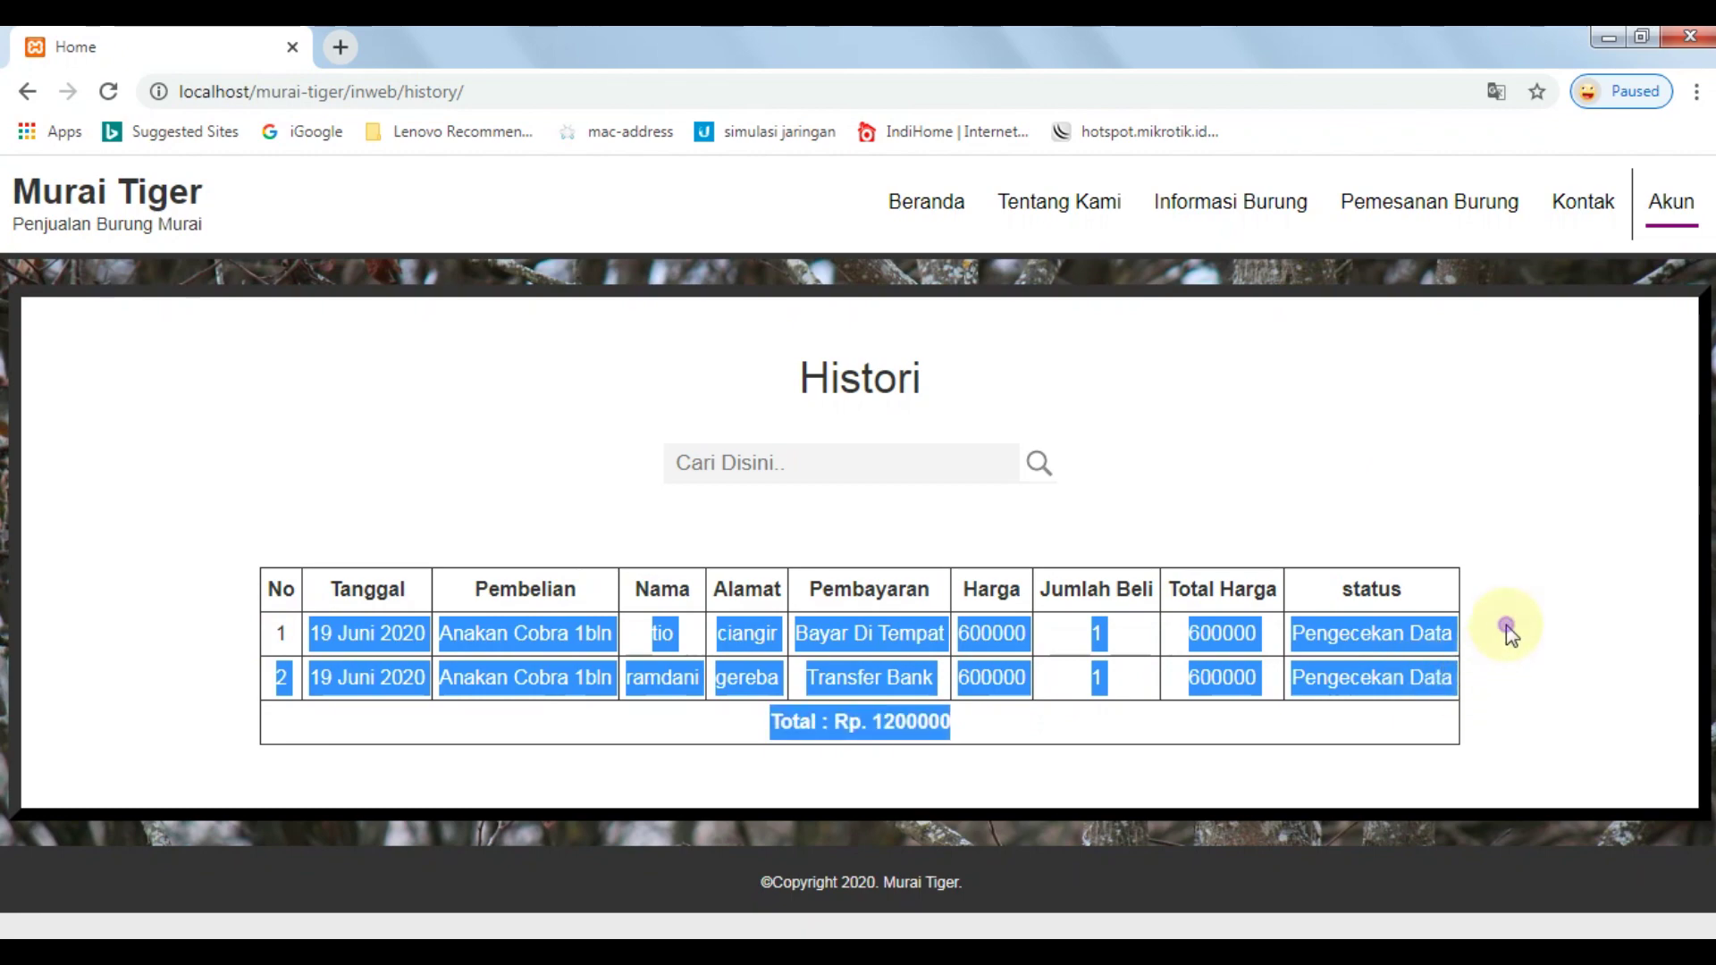
left_click(1508, 633)
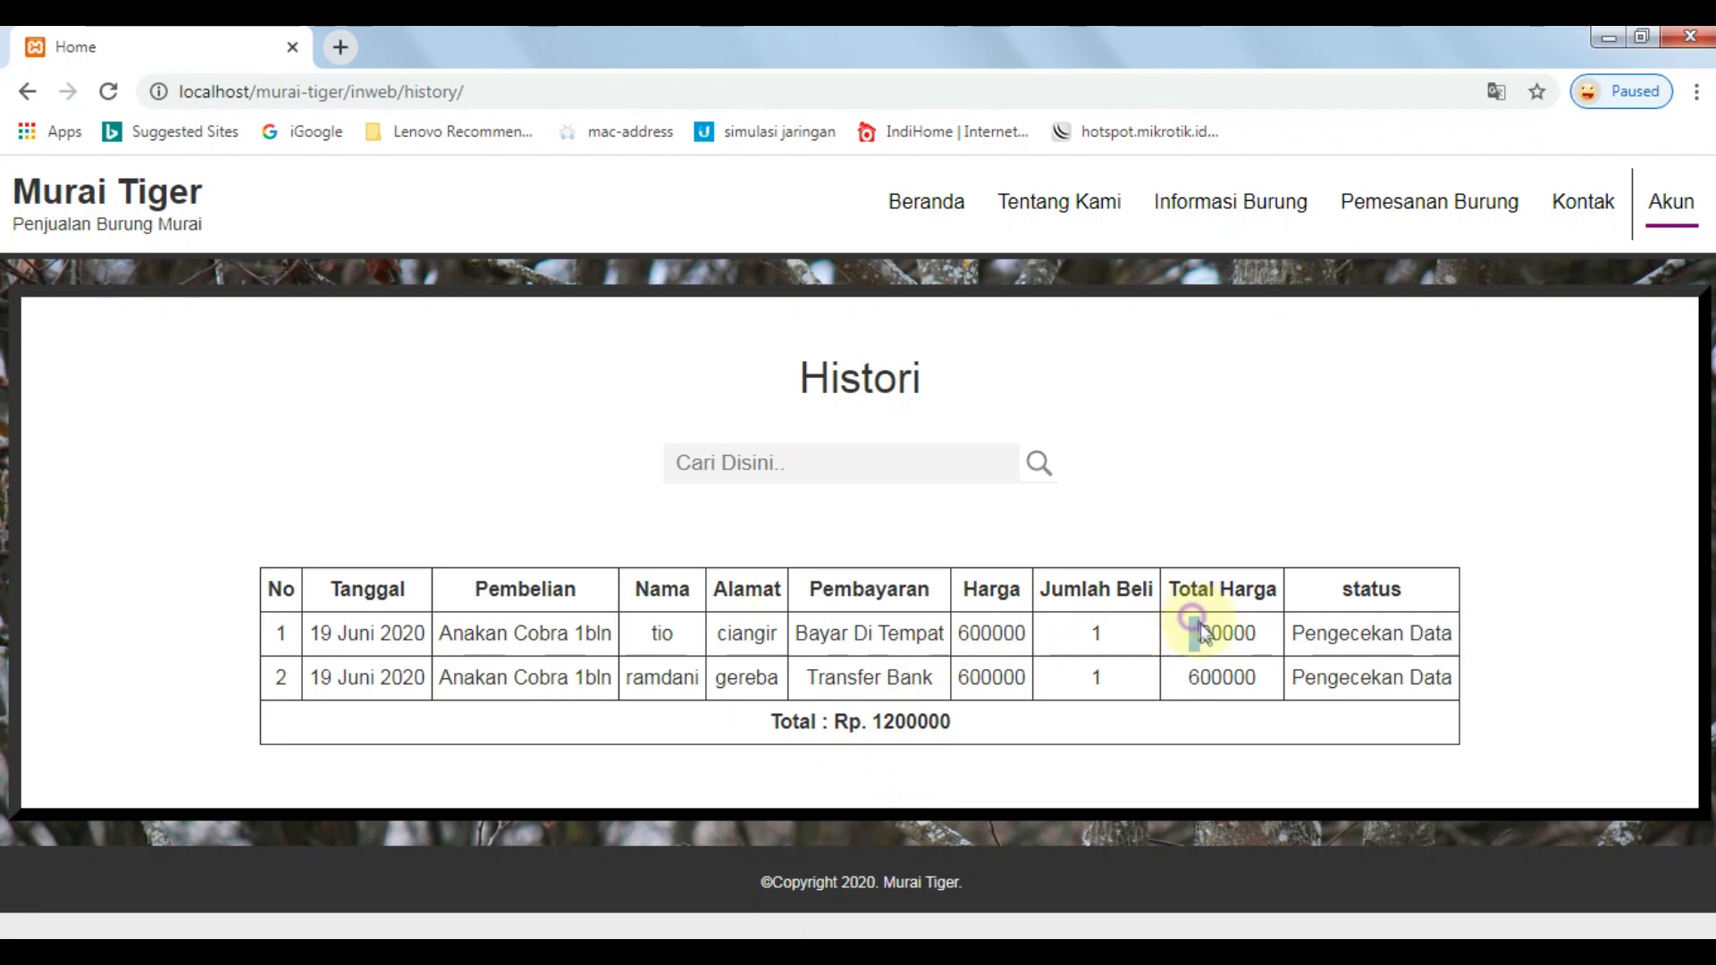
Highlight the Total Harga values, the 1200000 overall total, and the Pengecekan Data statuses.
left_click_drag(1195, 625, 1209, 640)
left_click_drag(872, 721, 961, 716)
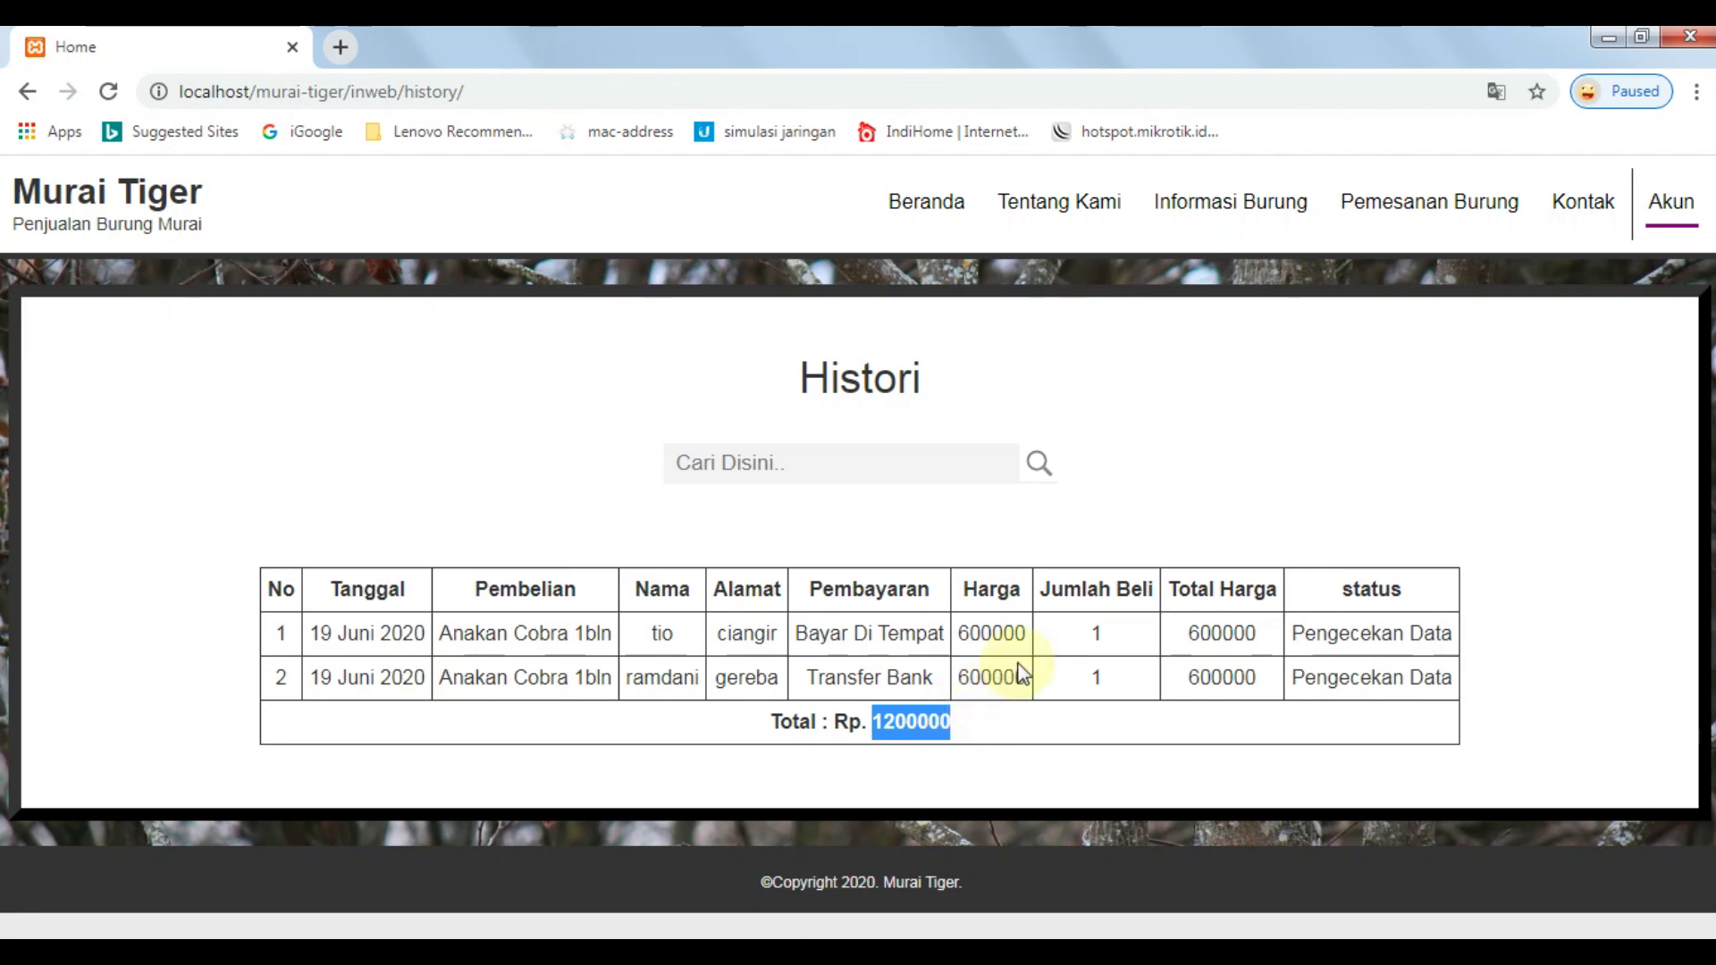
left_click(1394, 665)
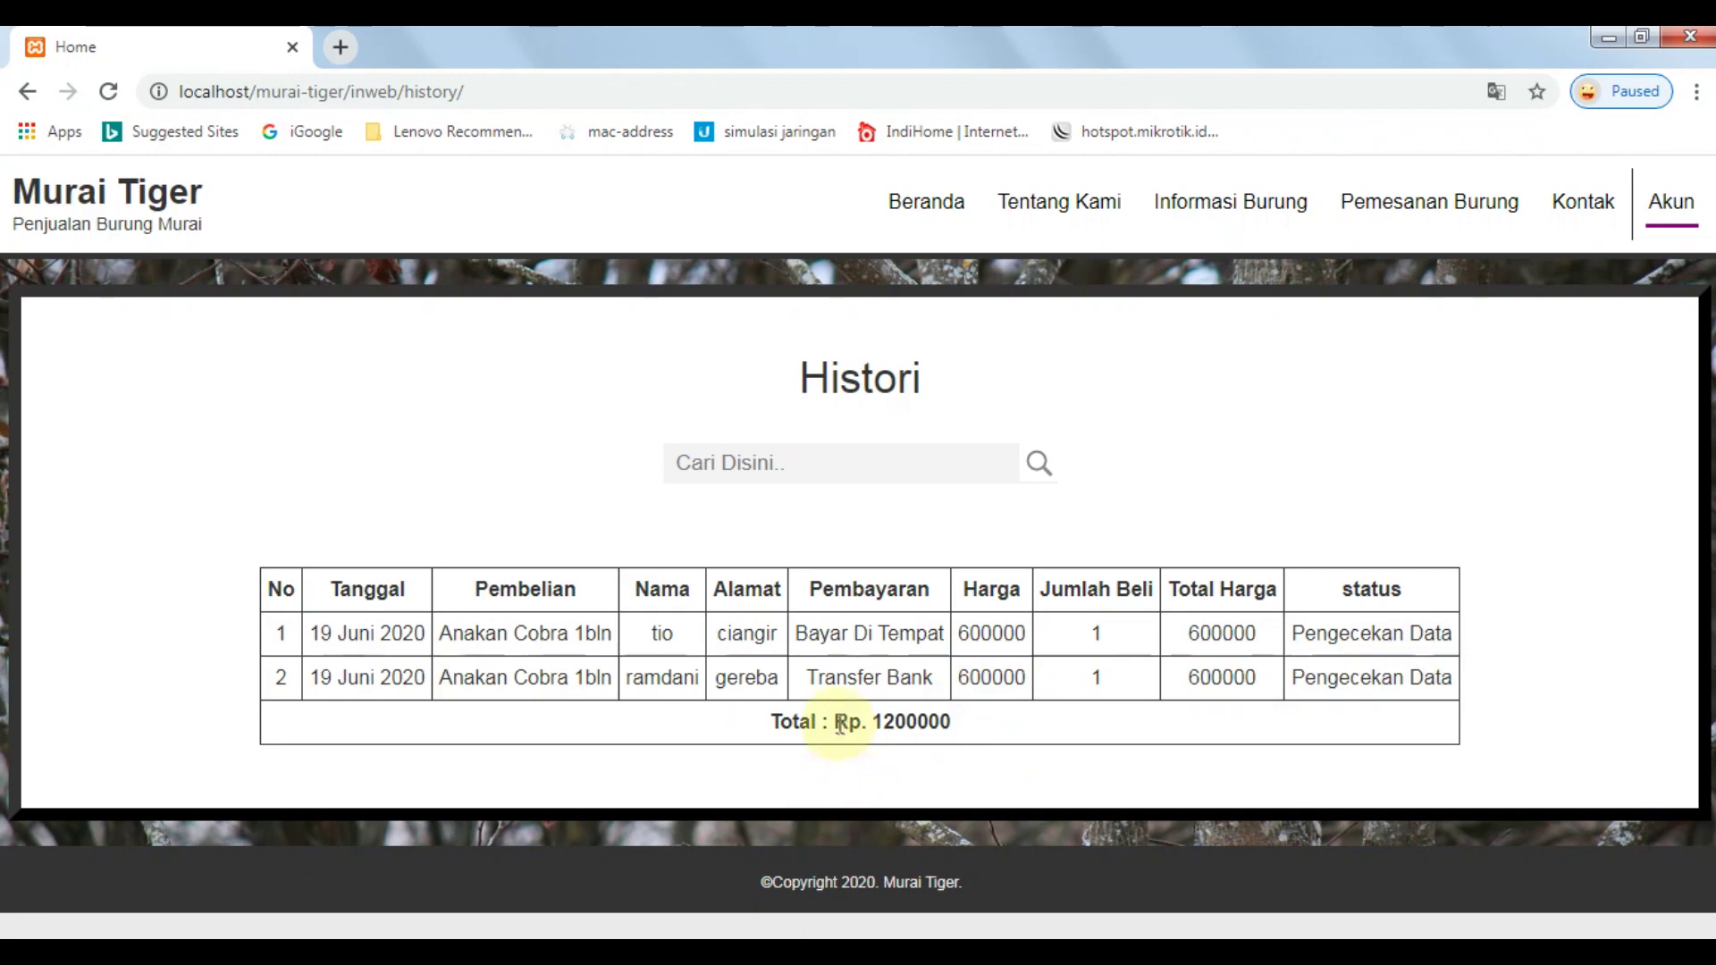
double_click(885, 721)
left_click_drag(1169, 589, 1300, 608)
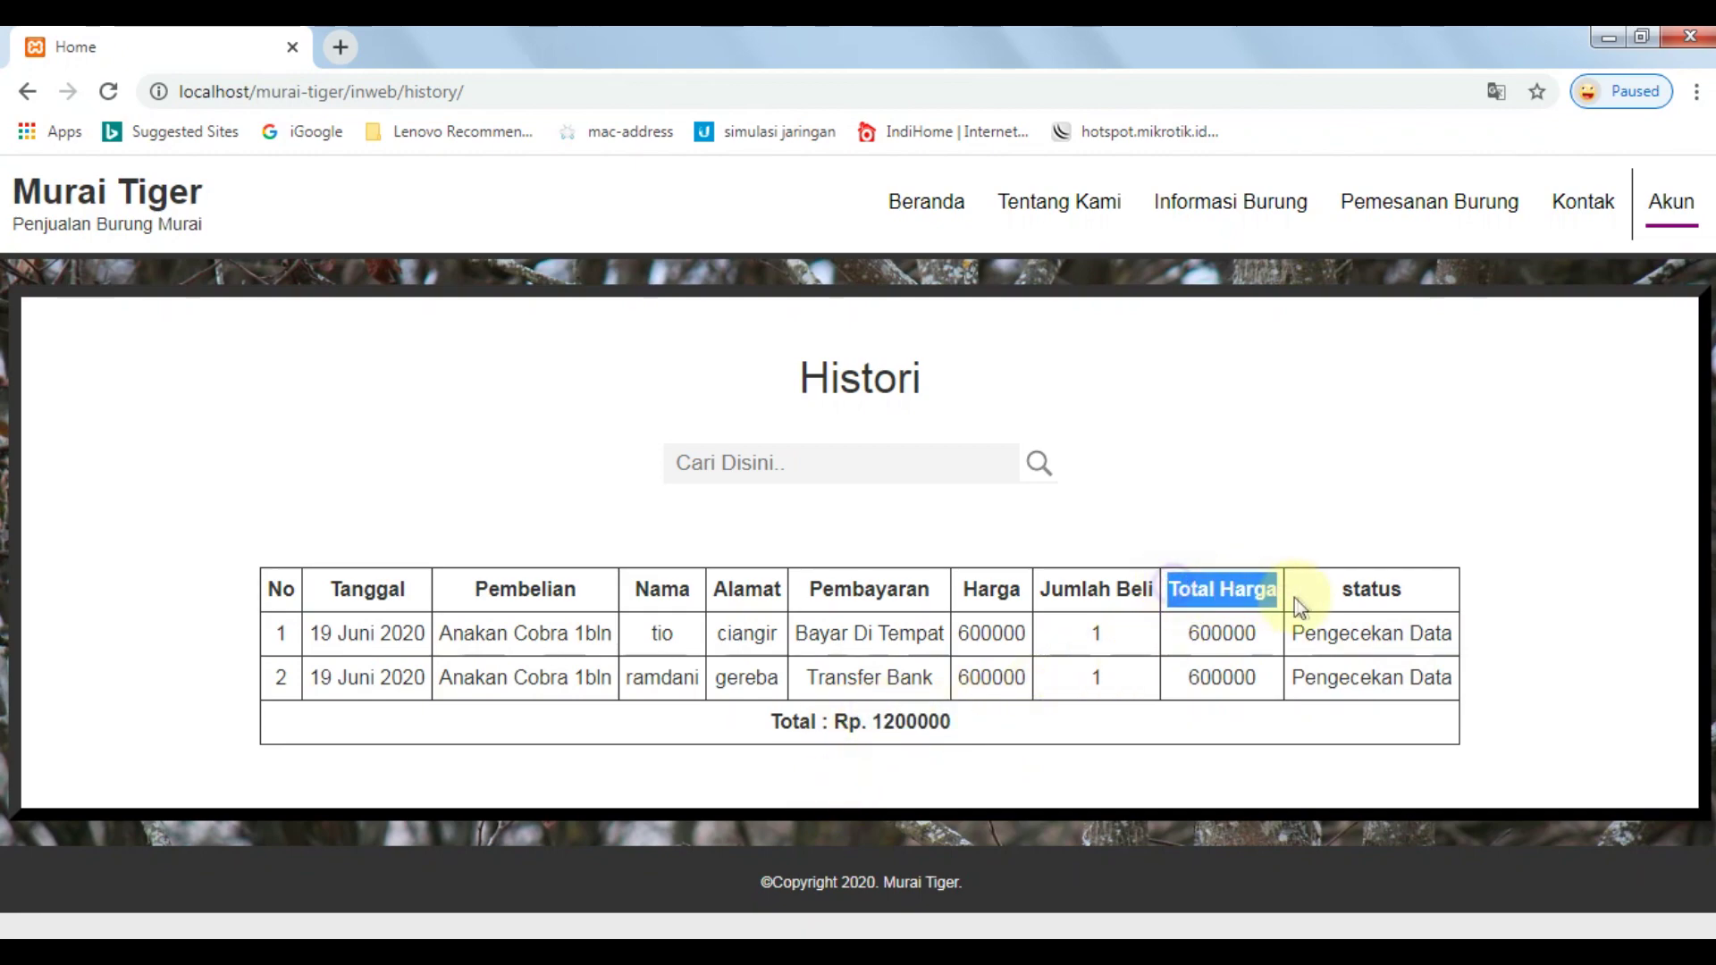
left_click(1417, 630)
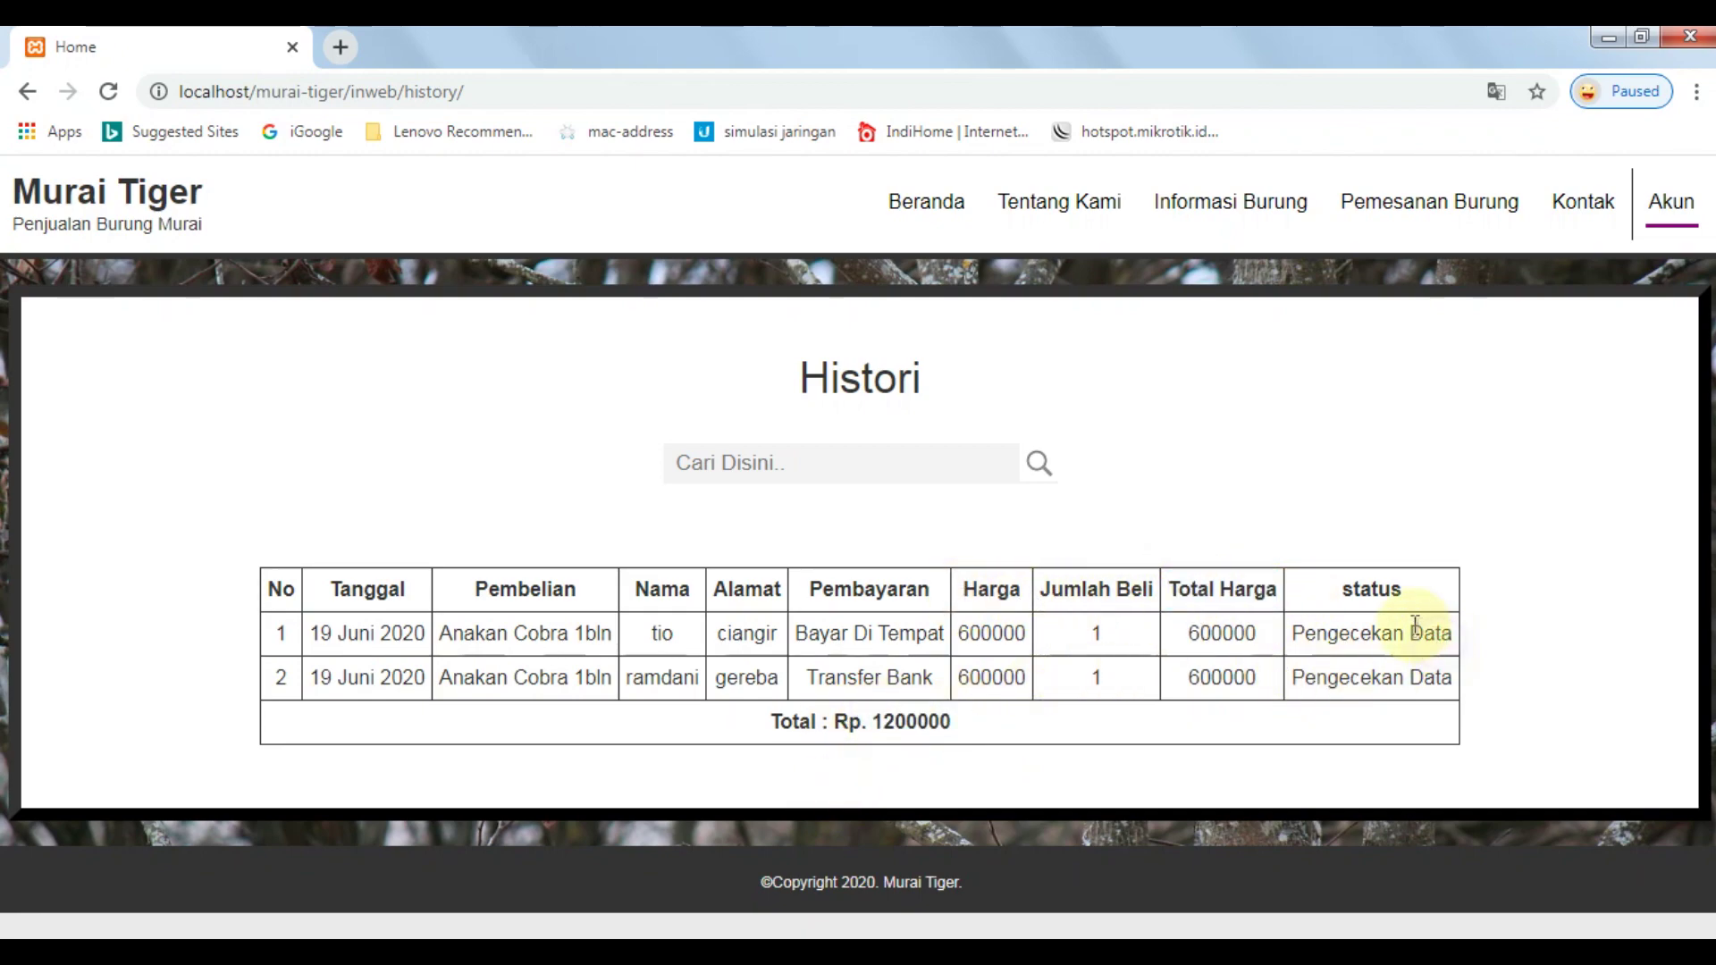
double_click(1346, 588)
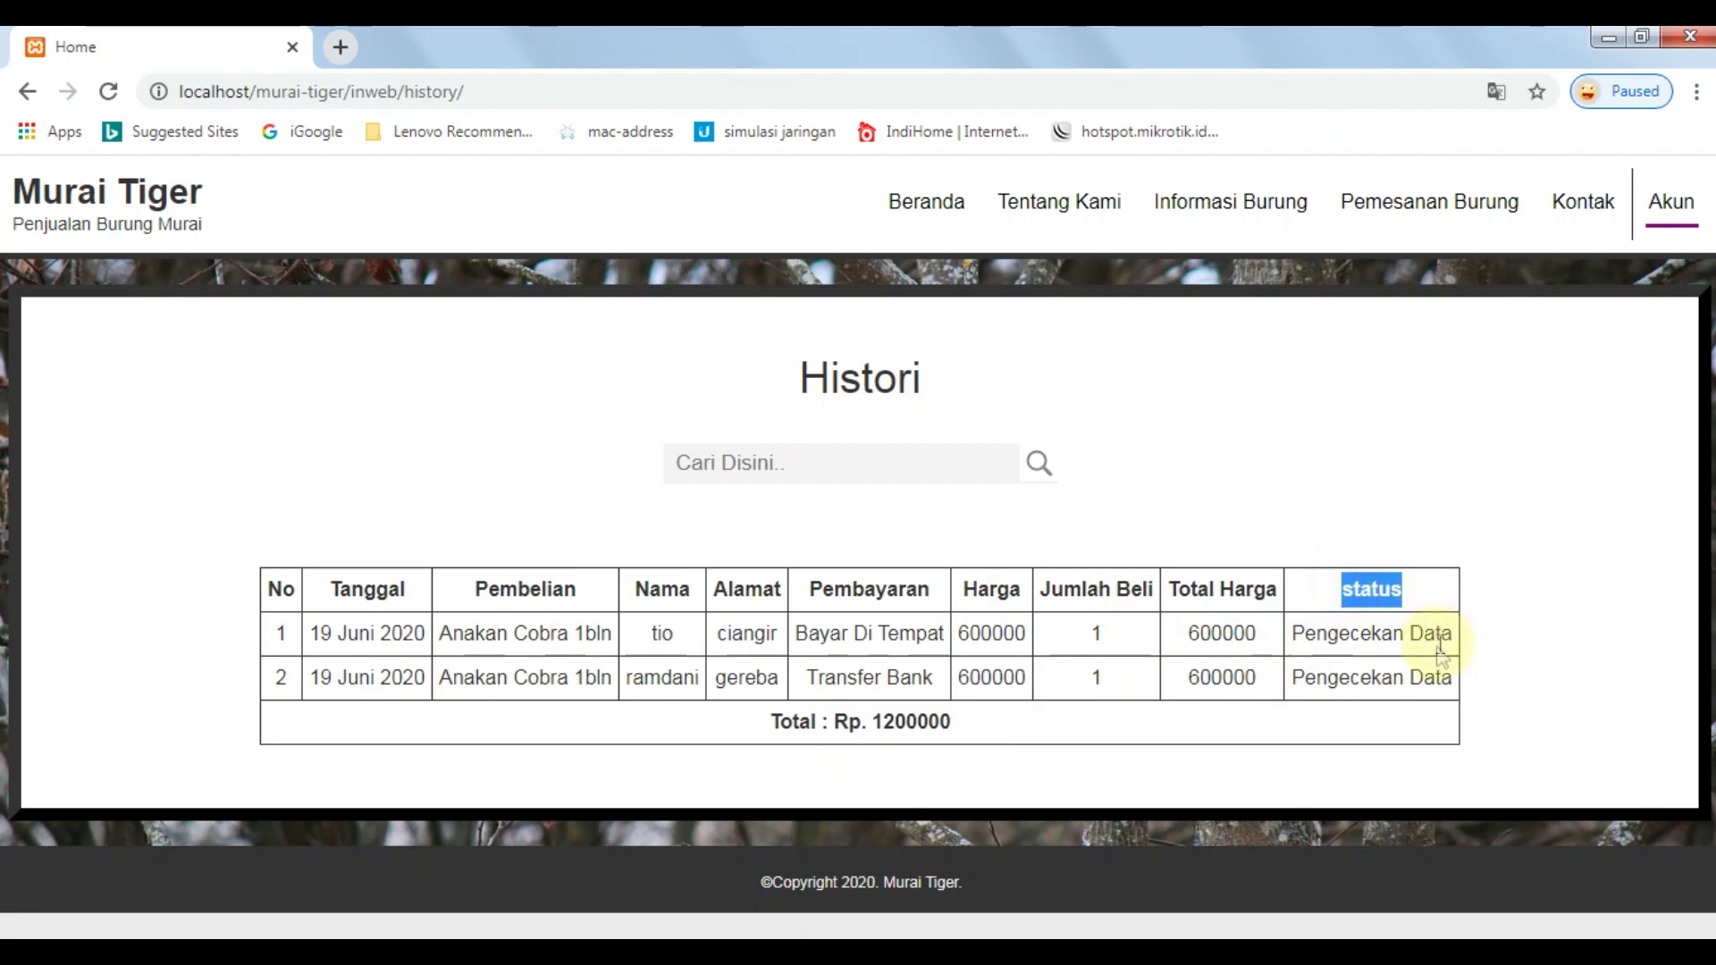
left_click(1439, 654)
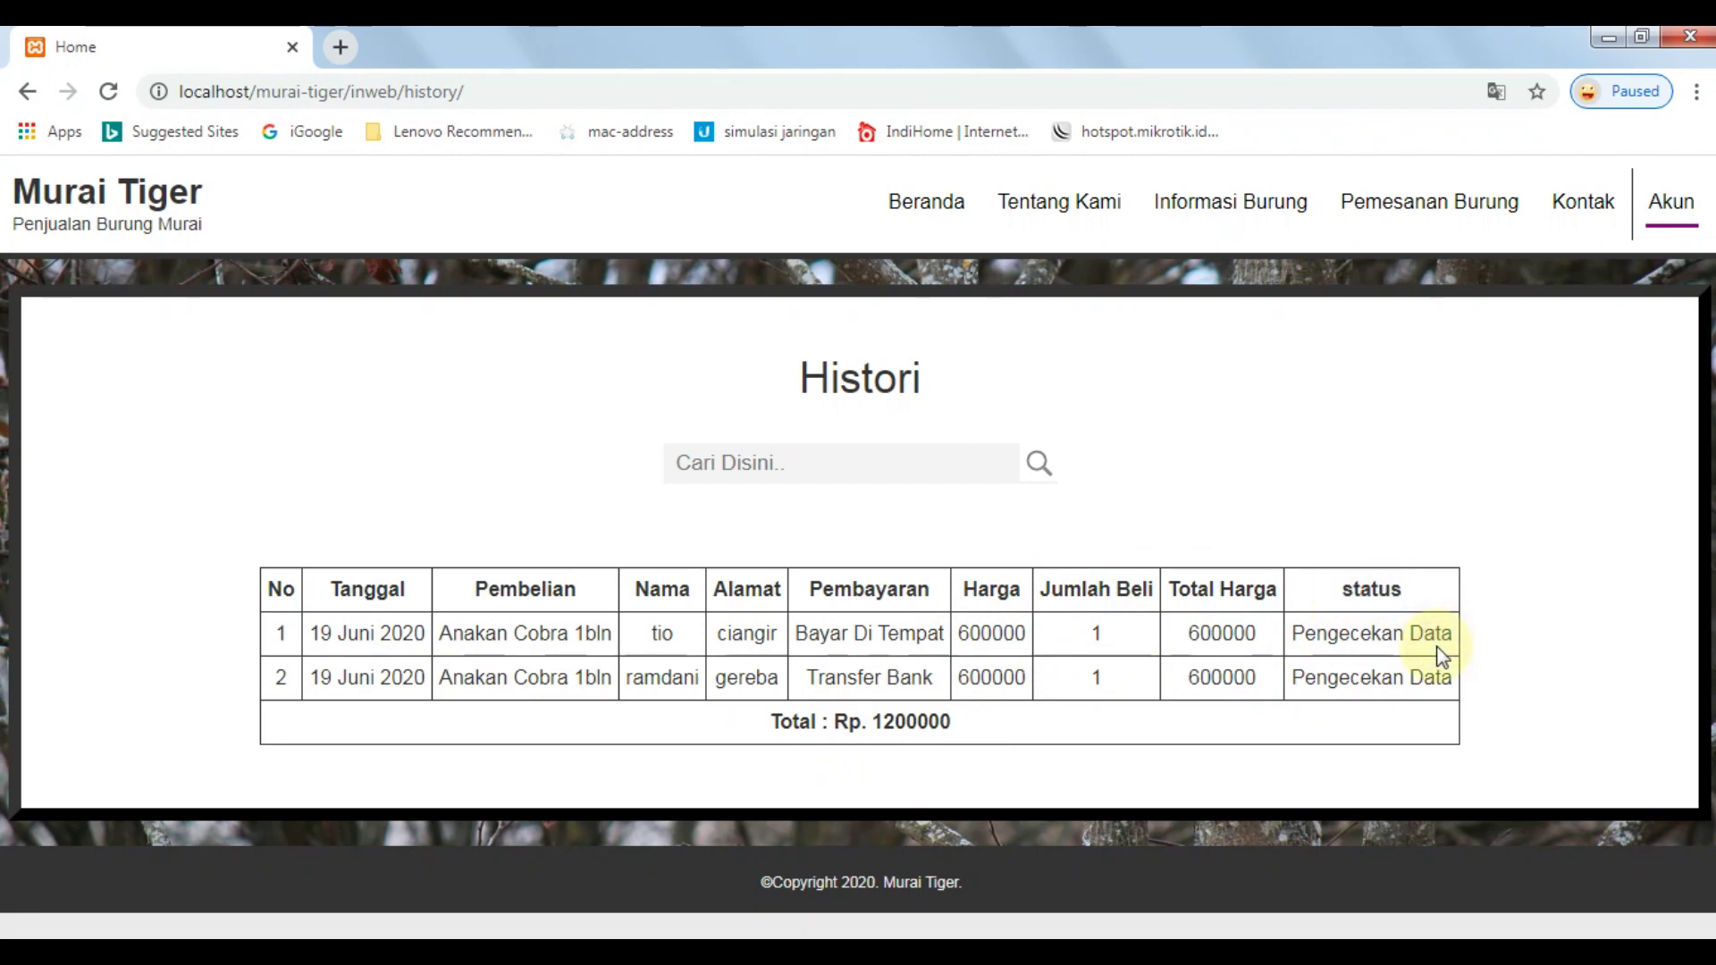
left_click_drag(1291, 633, 1476, 637)
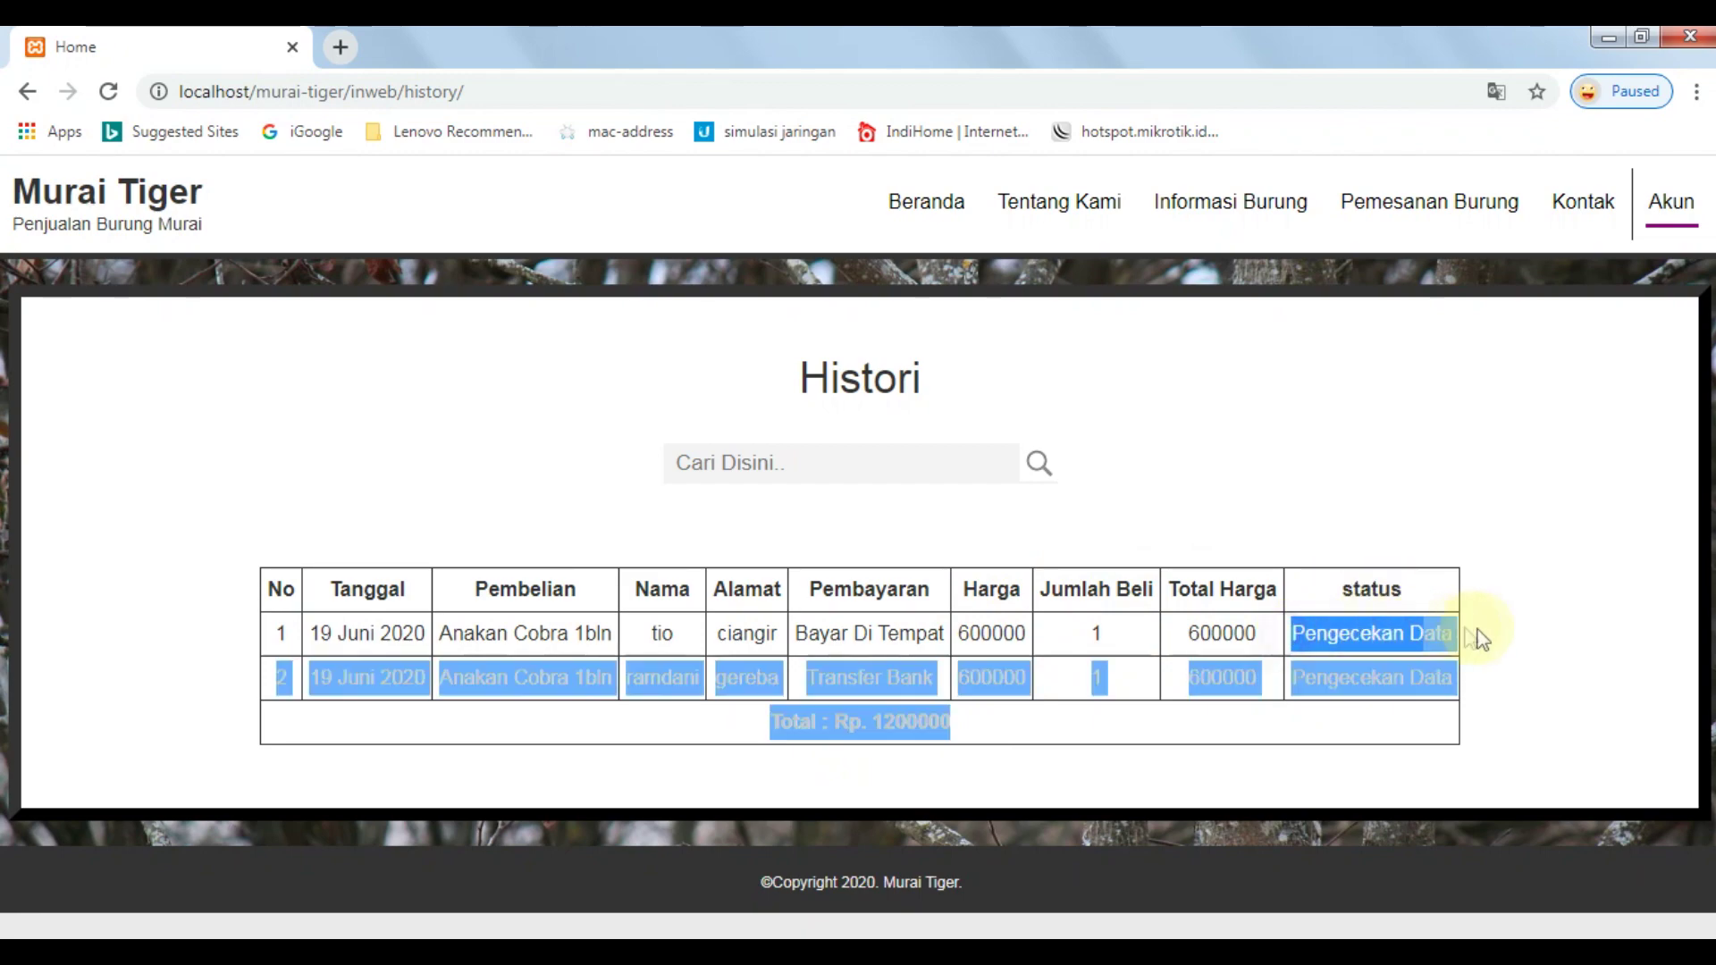
left_click(1415, 657)
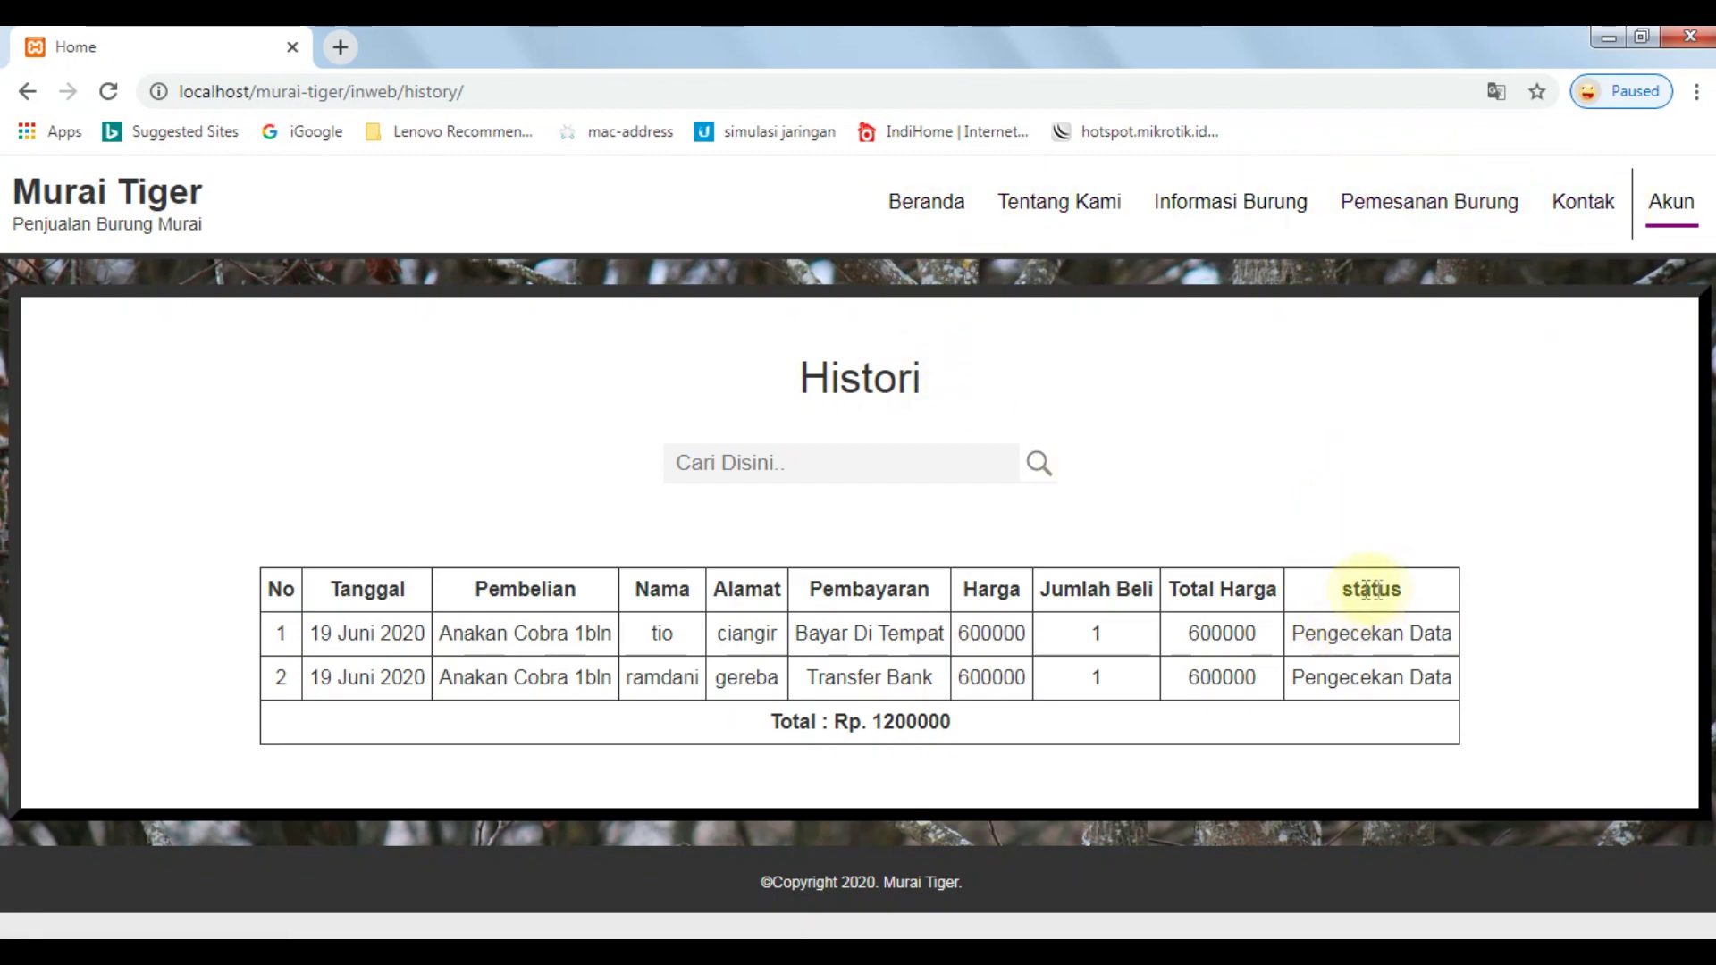
left_click_drag(1337, 585, 1415, 594)
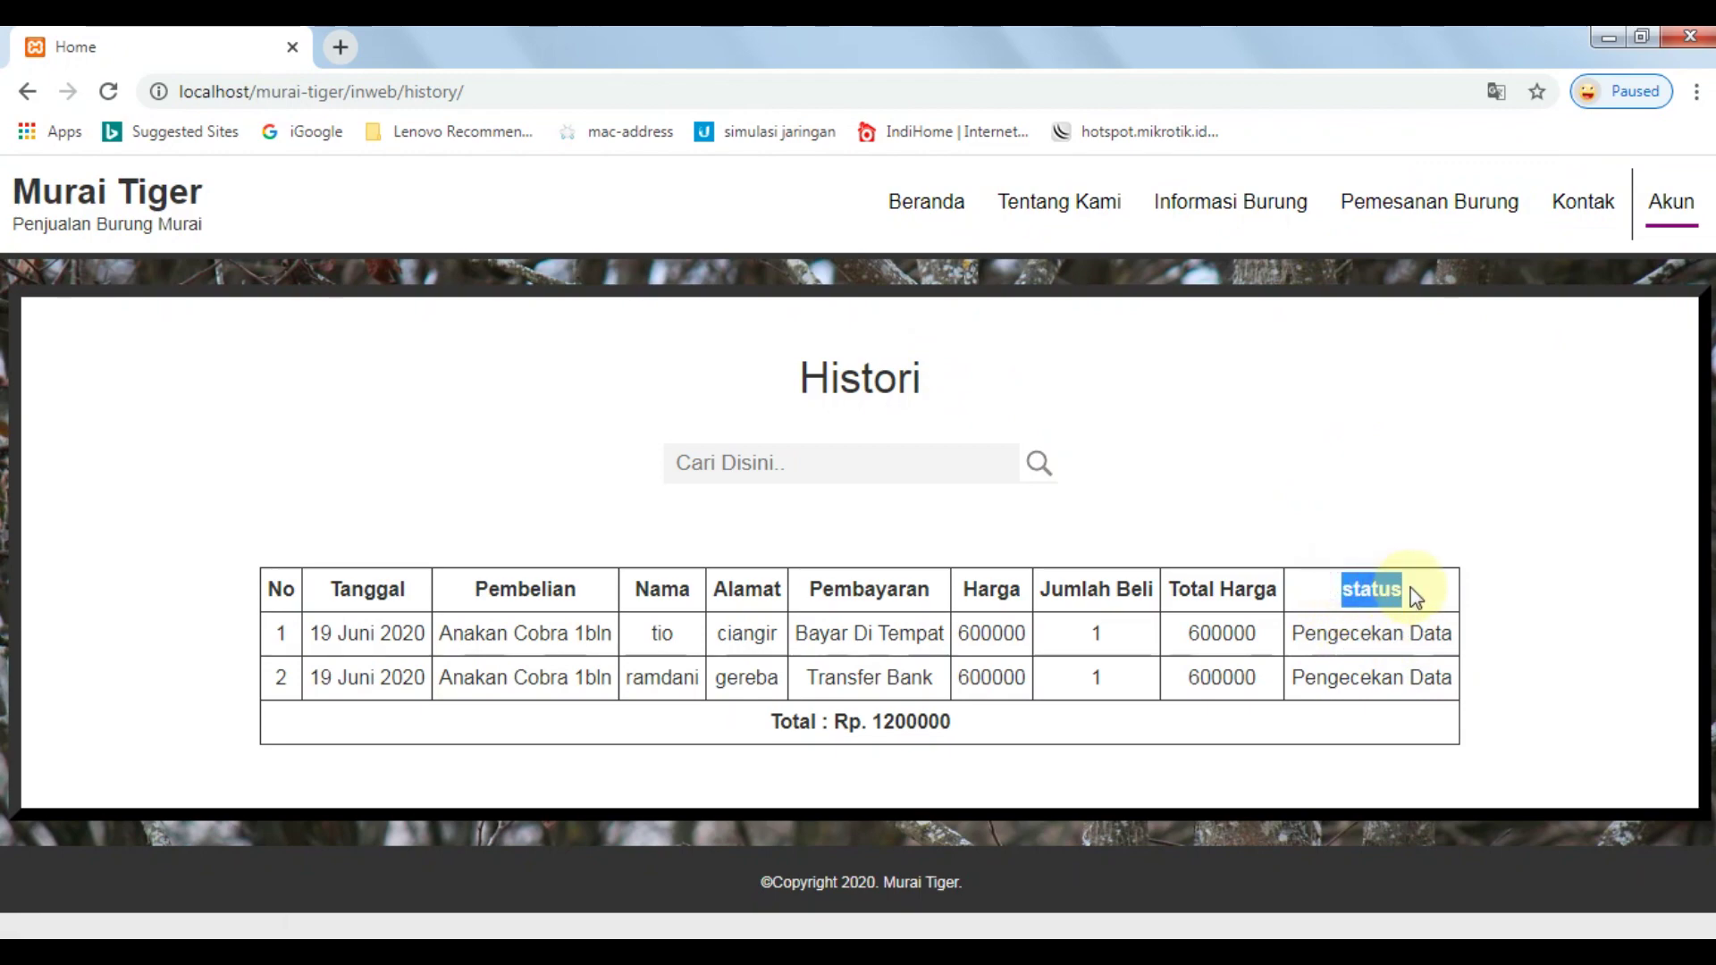
left_click_drag(1329, 633, 1467, 643)
left_click(1367, 635)
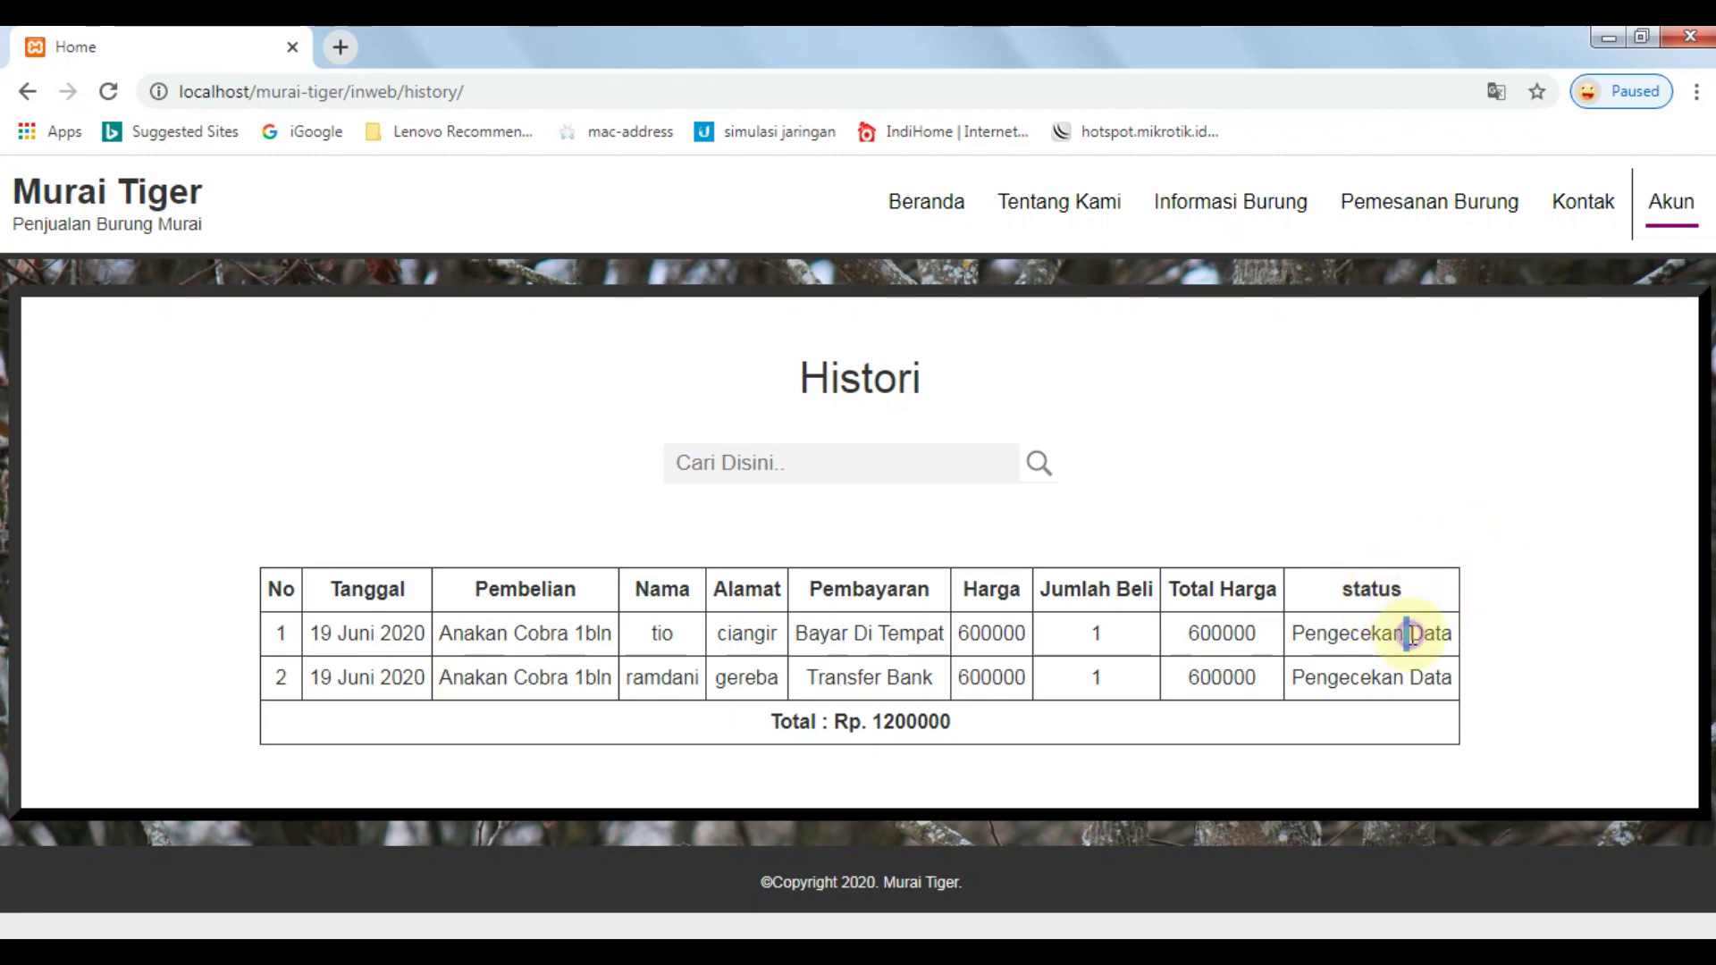
triple_click(1412, 634)
triple_click(1376, 677)
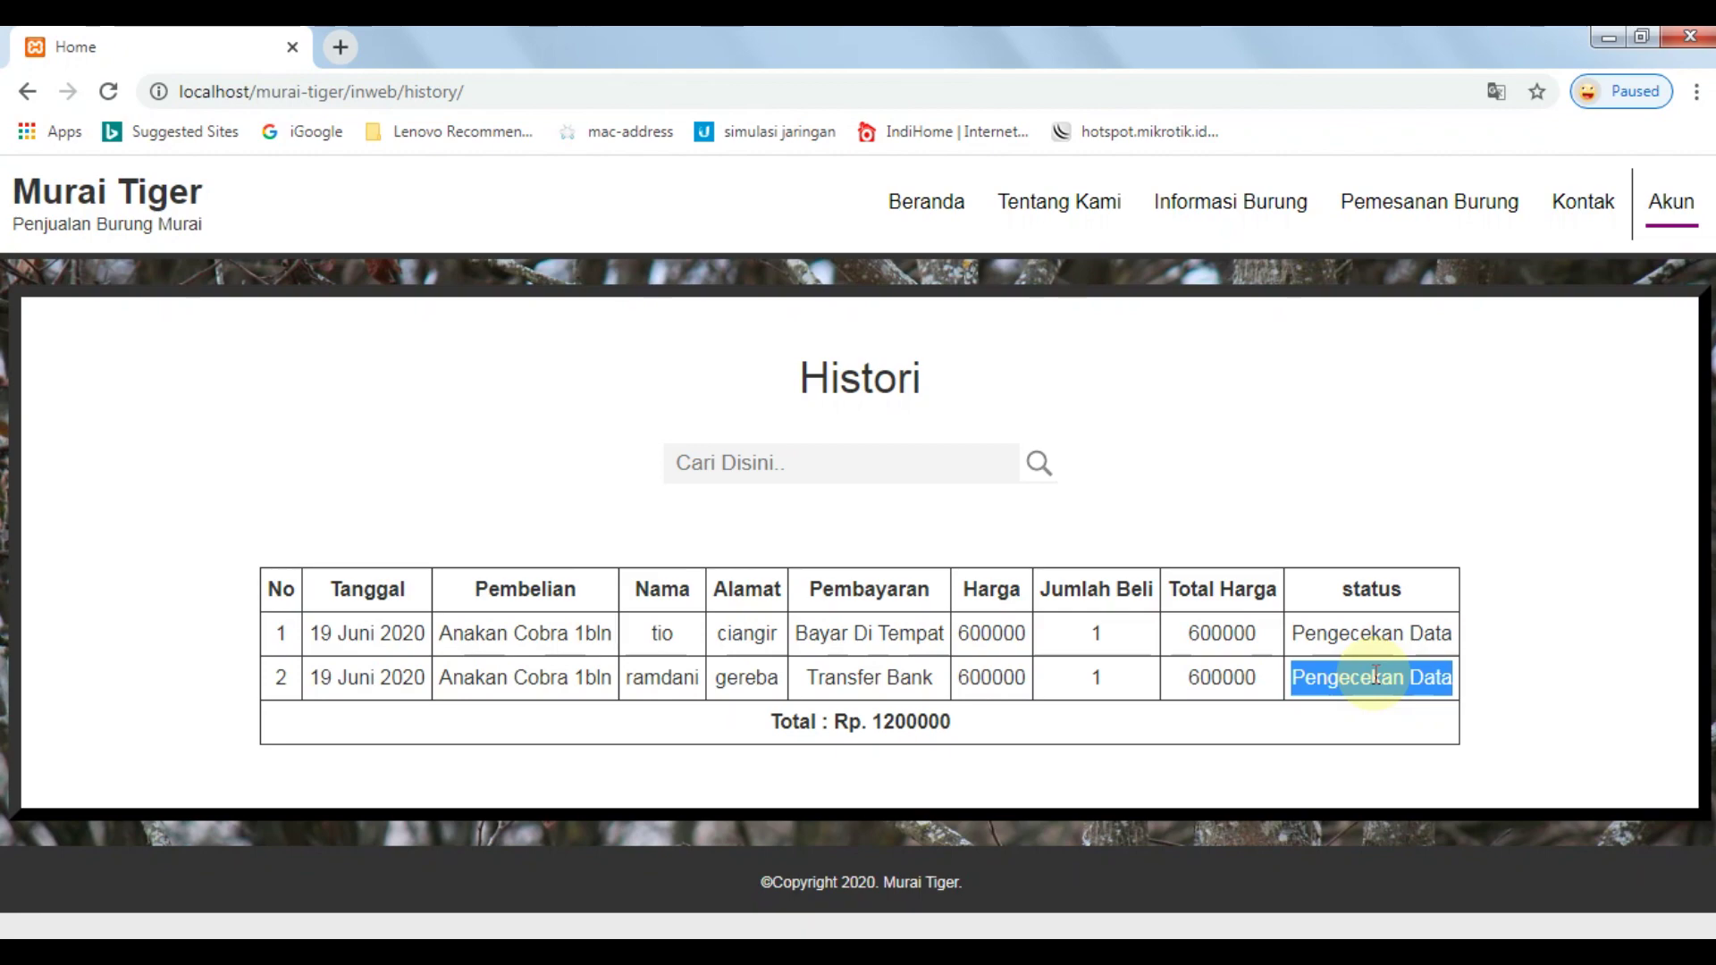
mouse_move(1674, 211)
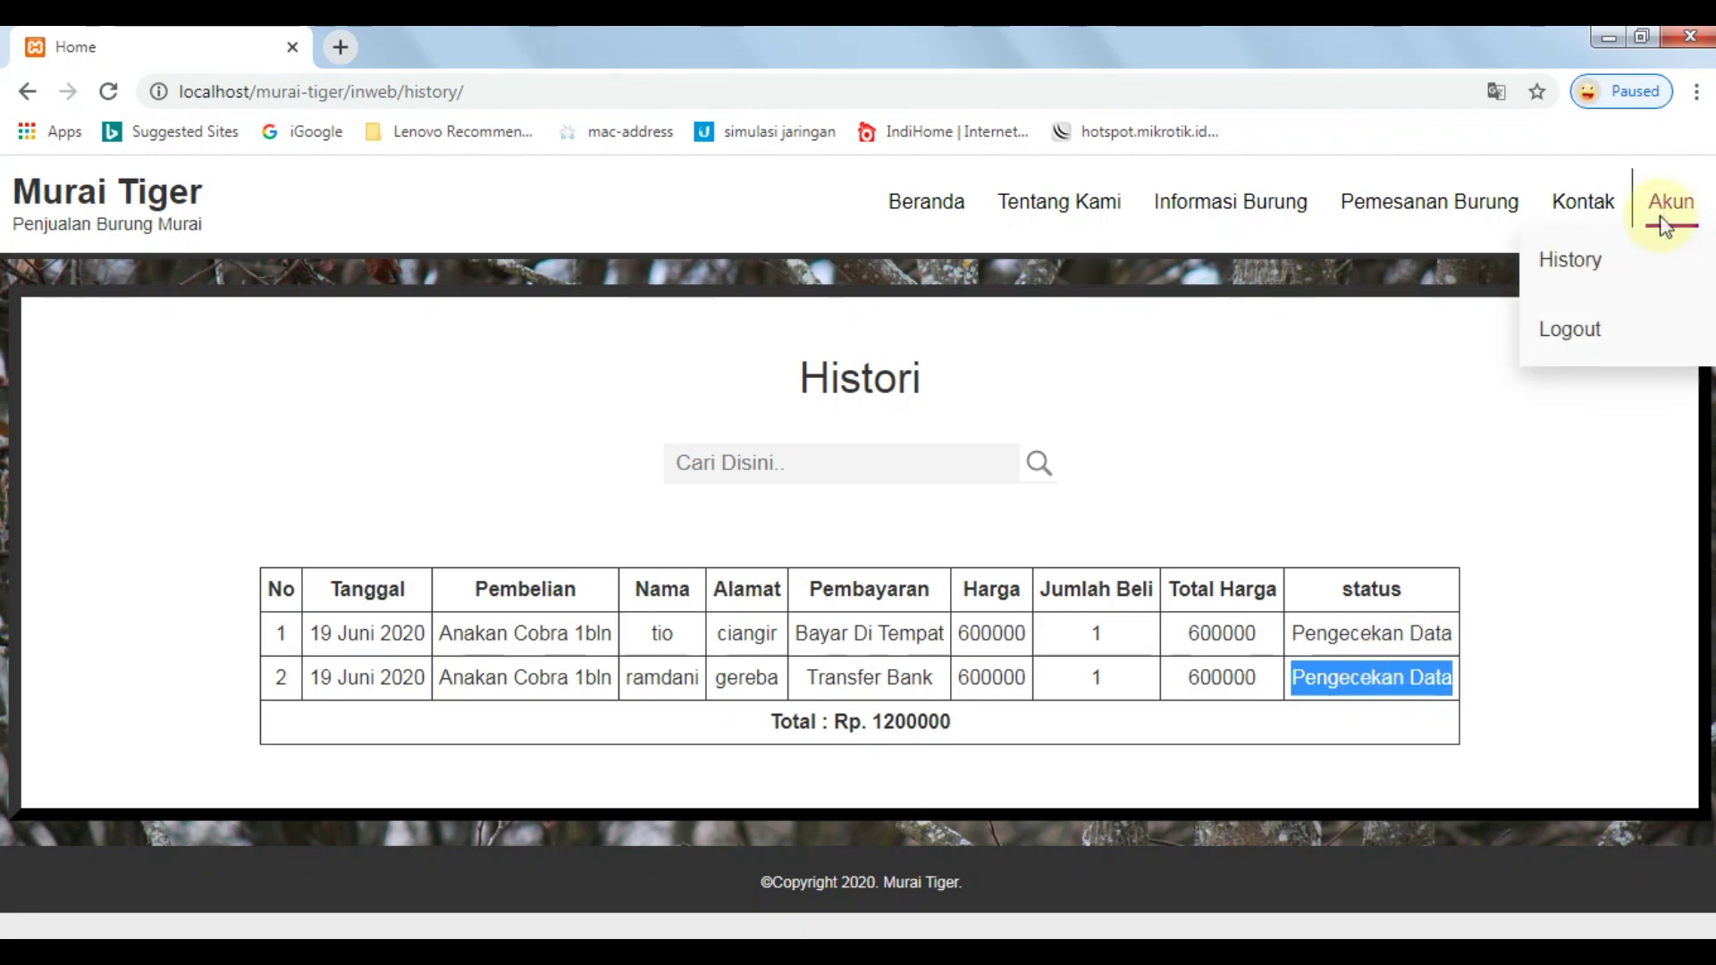
Log out of the customer account through Akun > Logout and return to the login page.
left_click(1634, 337)
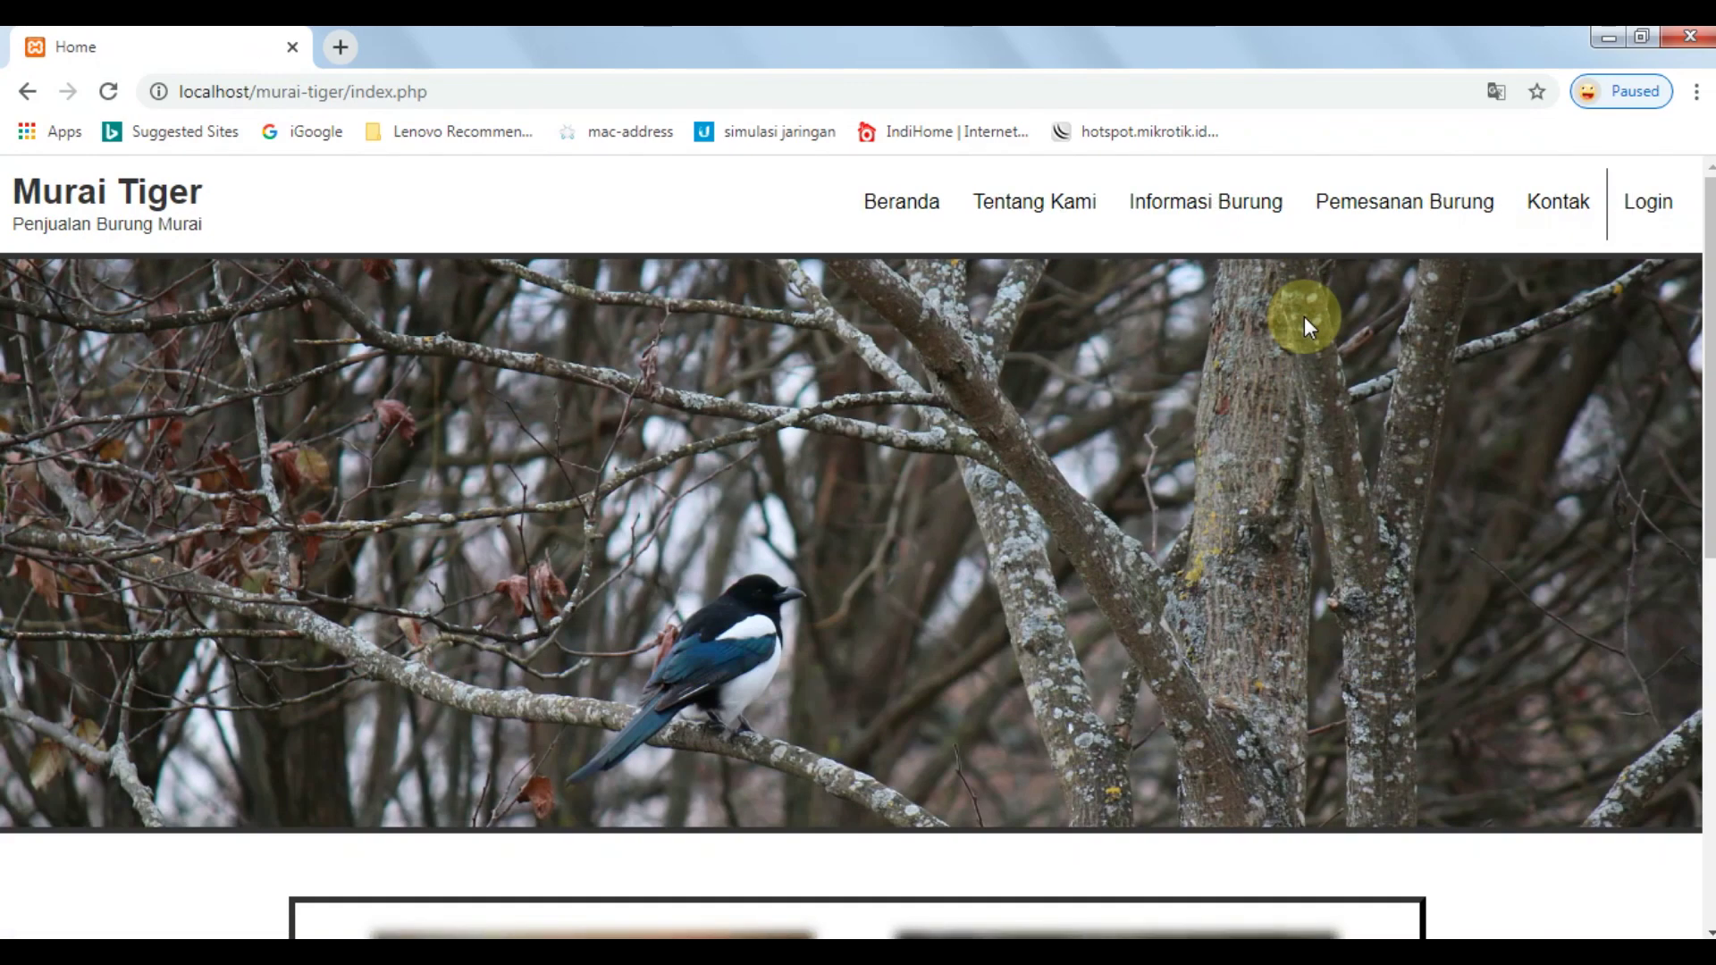
scroll(1061, 450, "down", 4)
scroll(1142, 413, "up", 4)
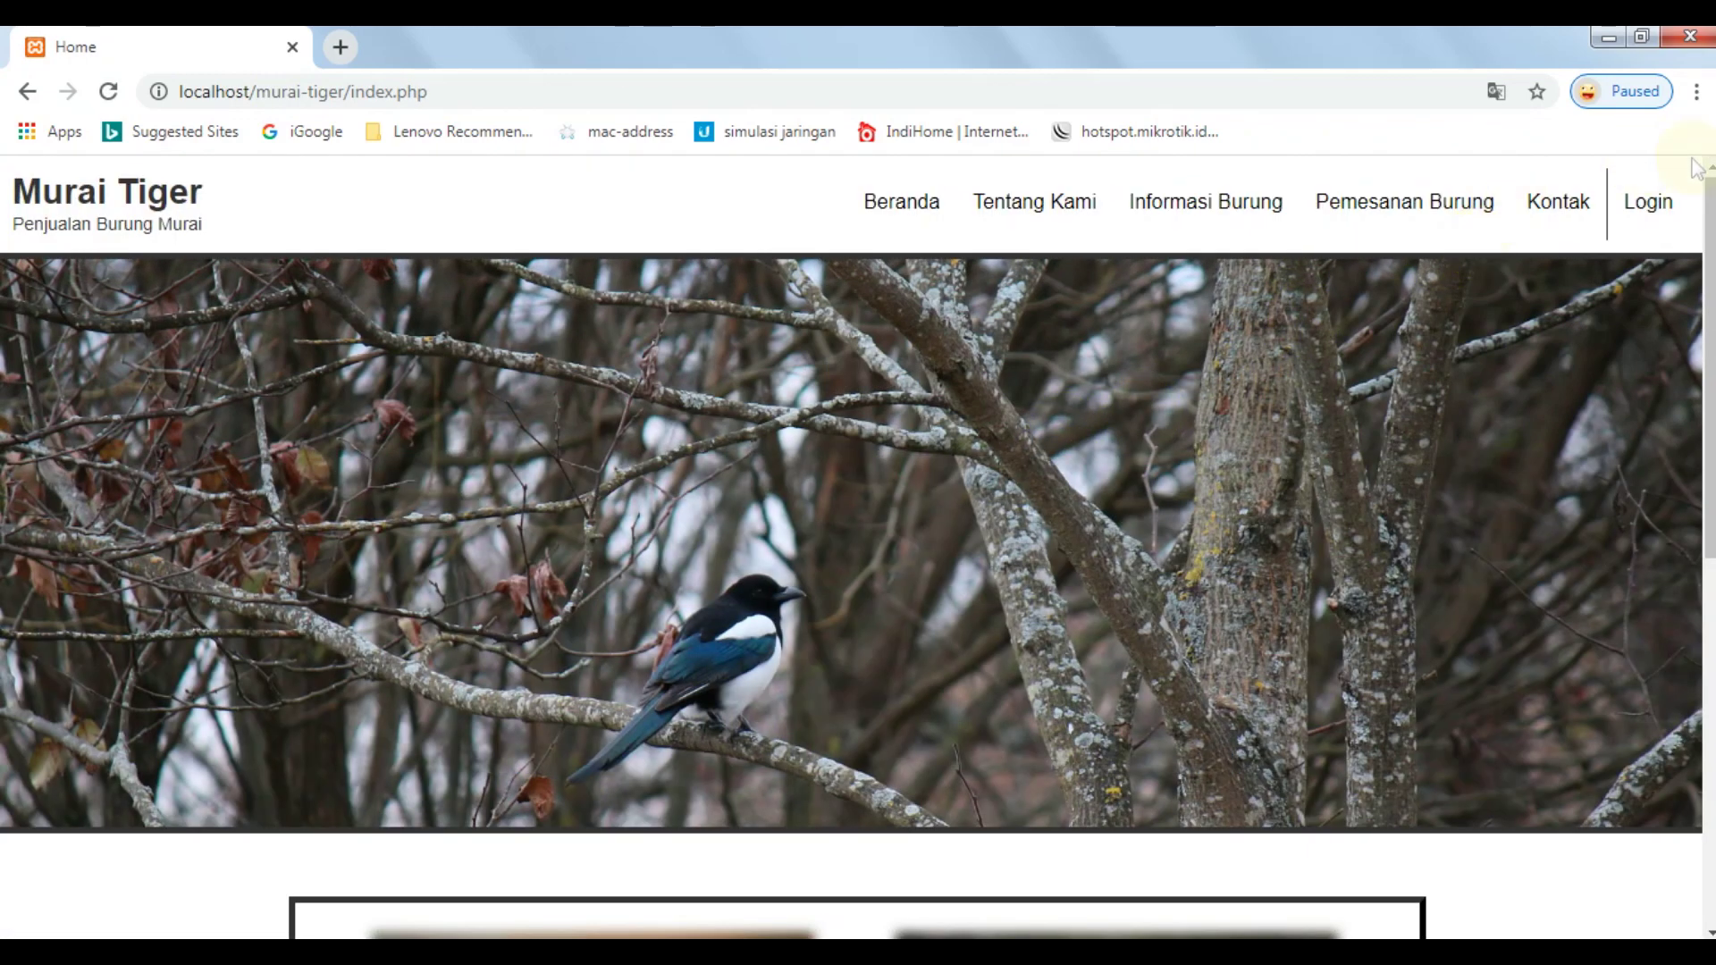
left_click(1649, 201)
Sign in with the admin username and password and scroll the admin welcome page.
type("admin")
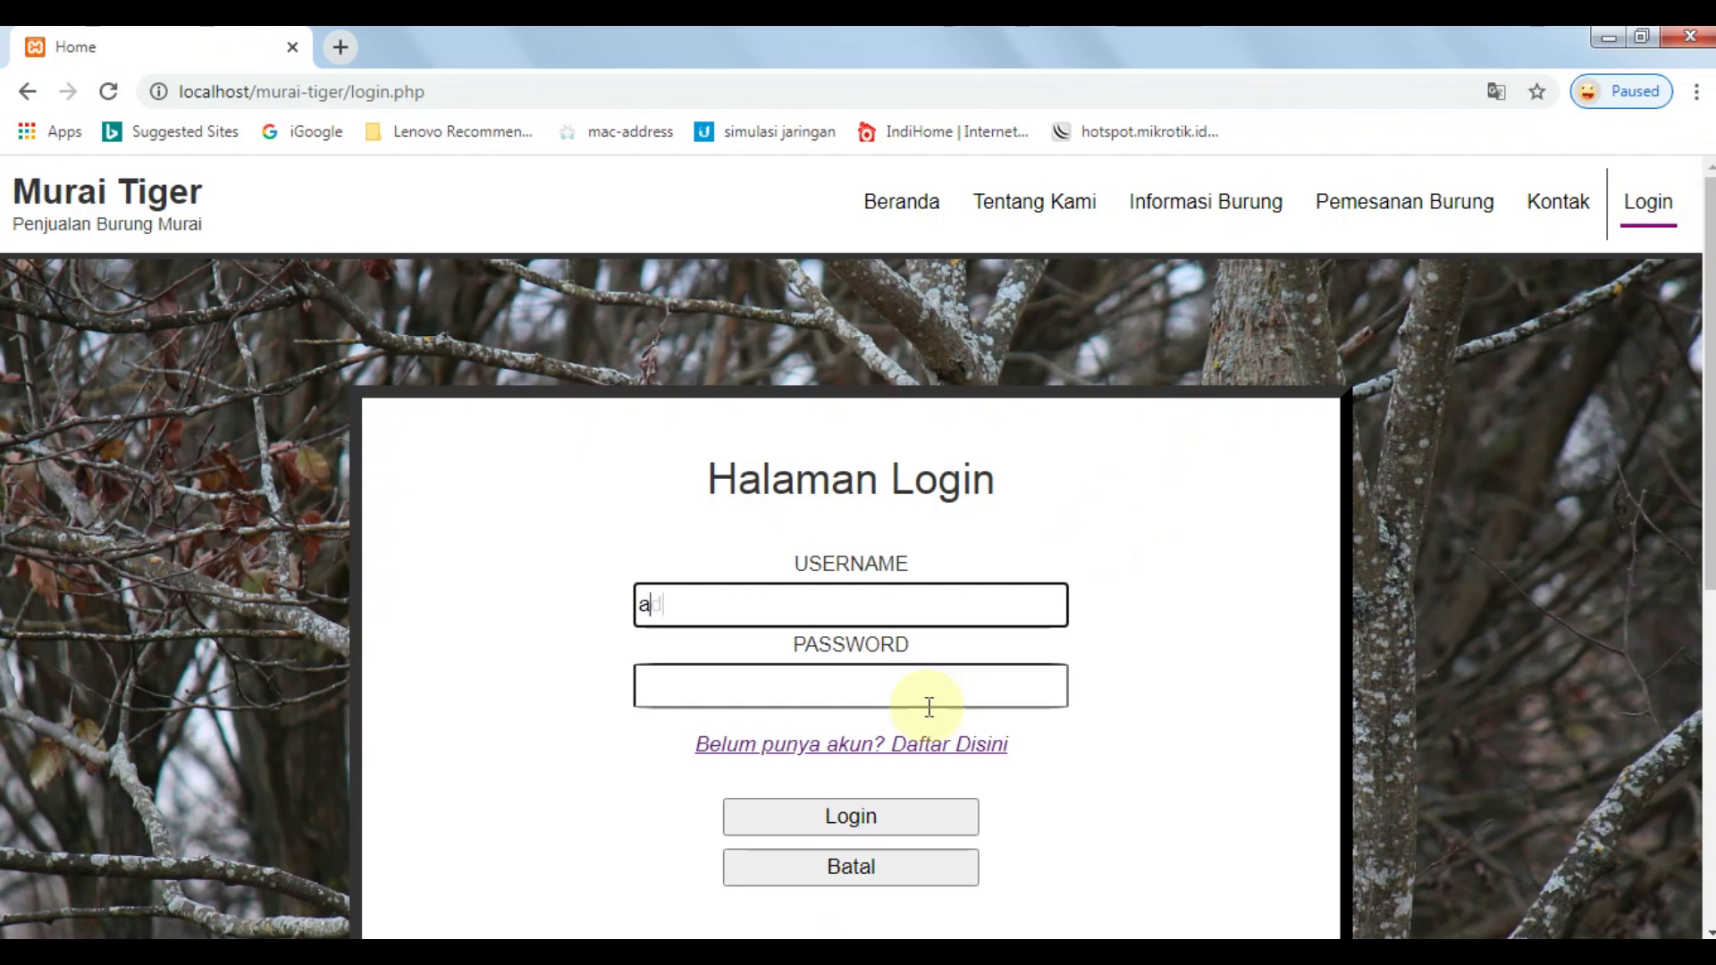
left_click(929, 702)
type("admin12345")
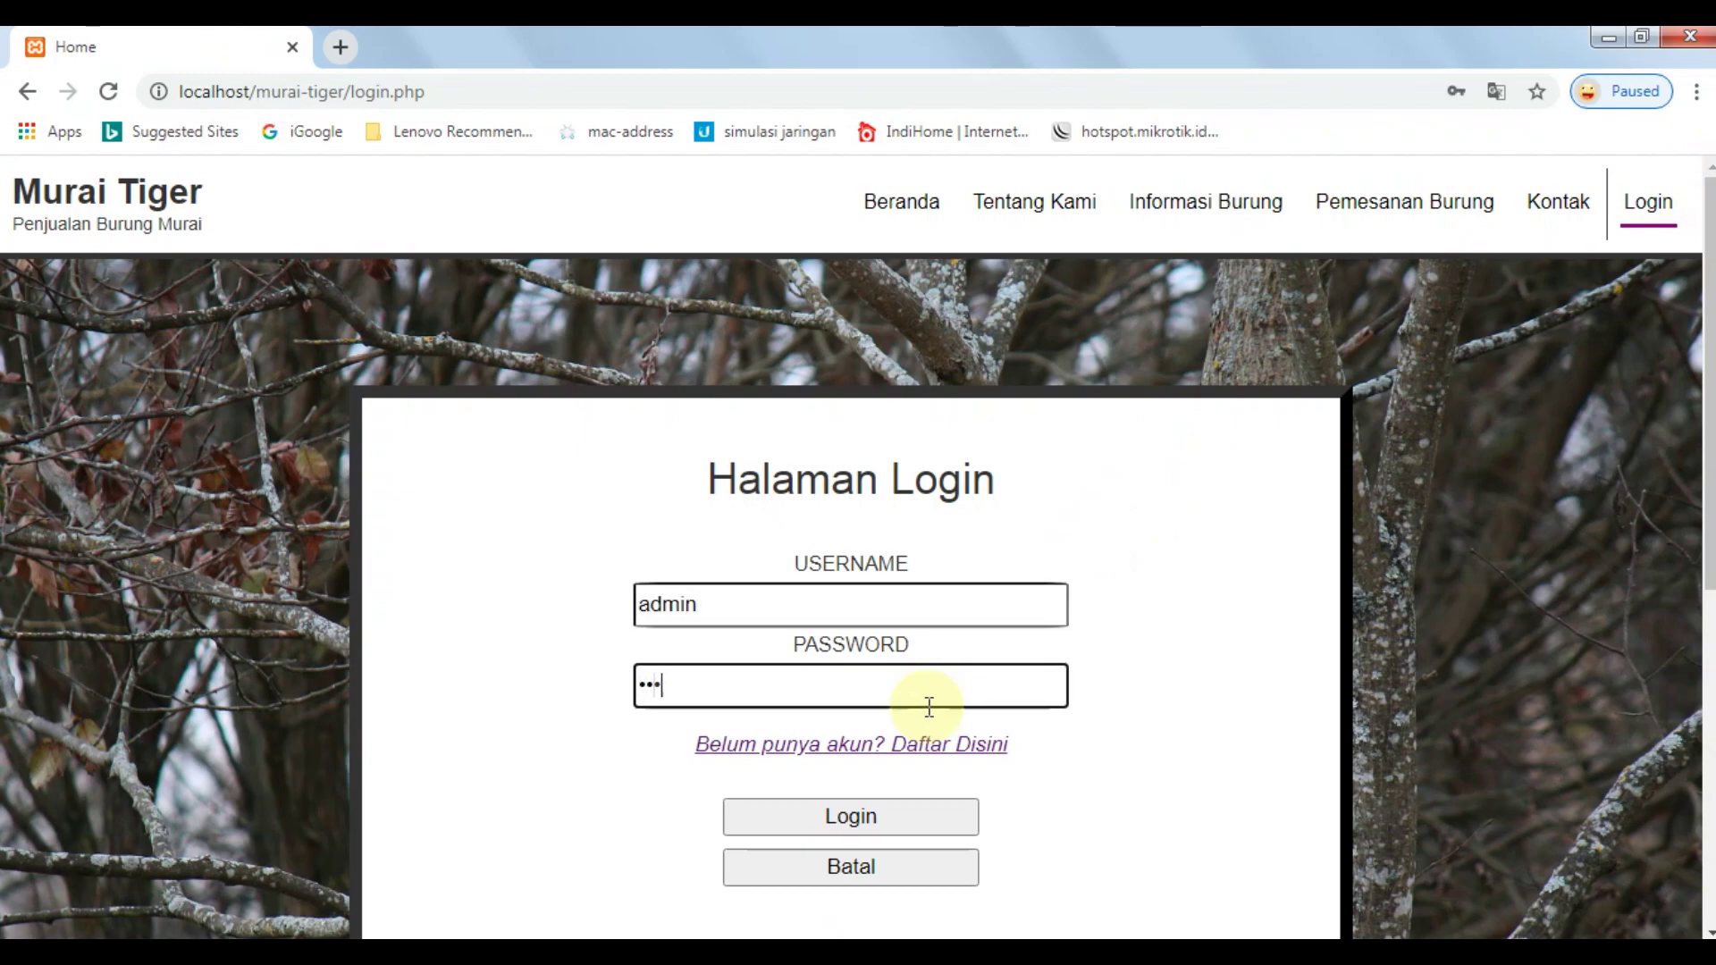
key("Tab")
key("Tab")
key("Return")
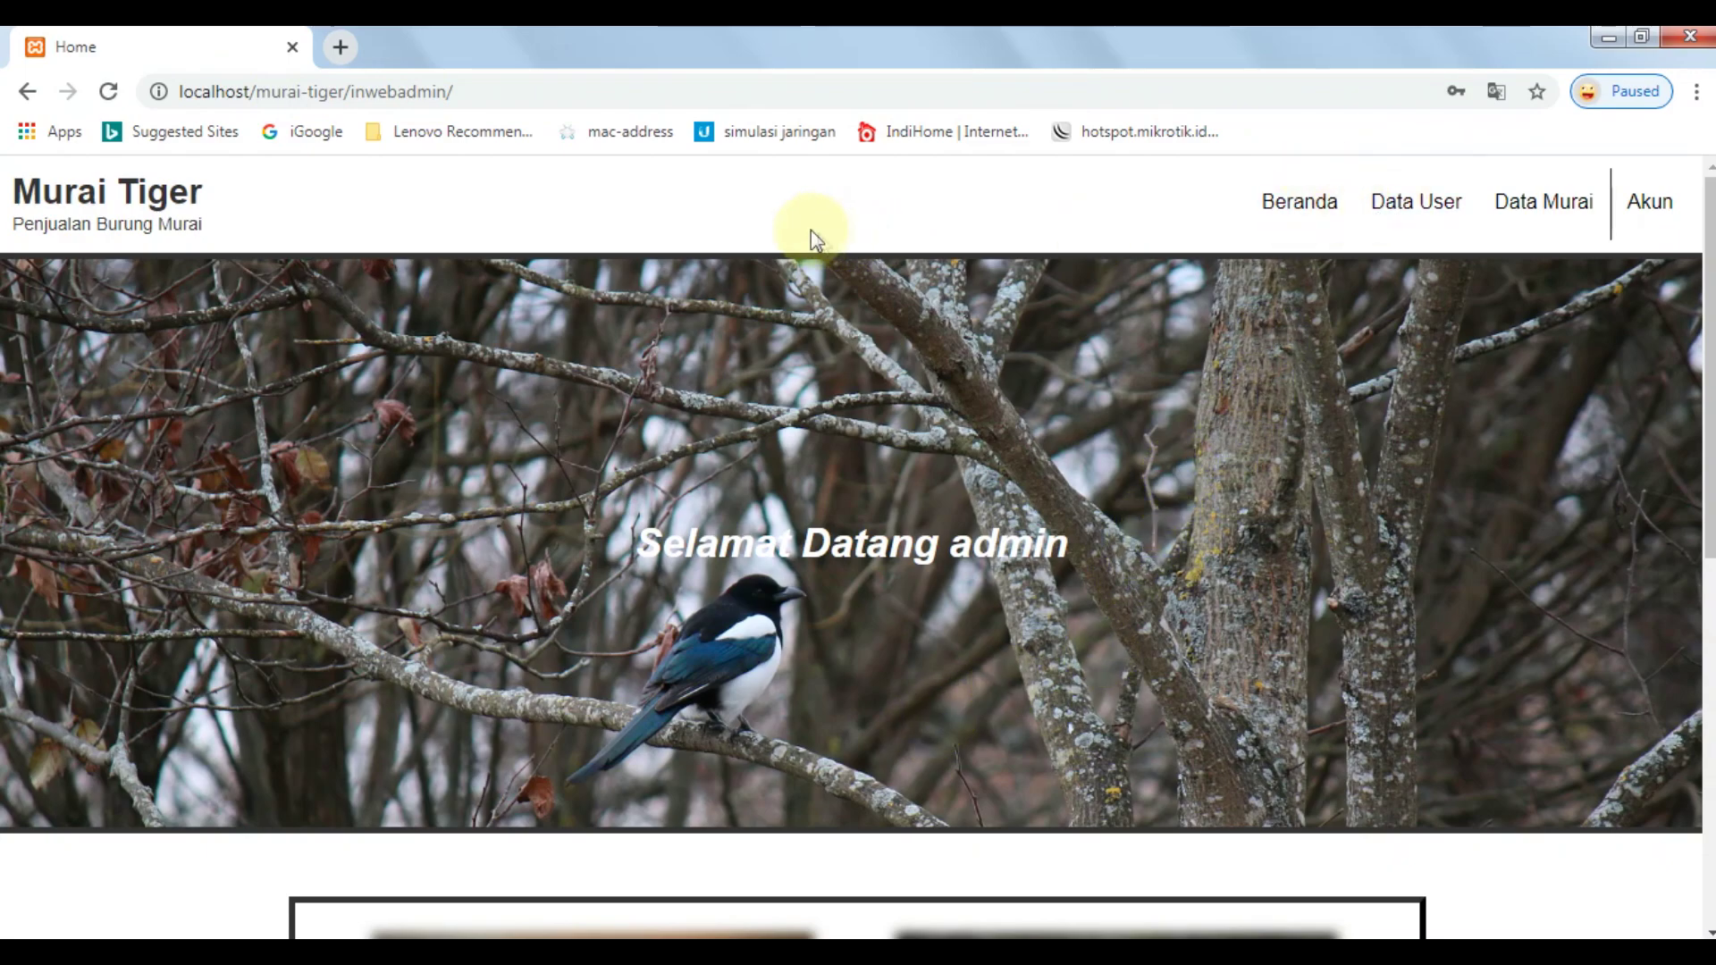
scroll(1422, 196, "down", 2)
scroll(1421, 193, "down", 3)
scroll(1376, 214, "up", 6)
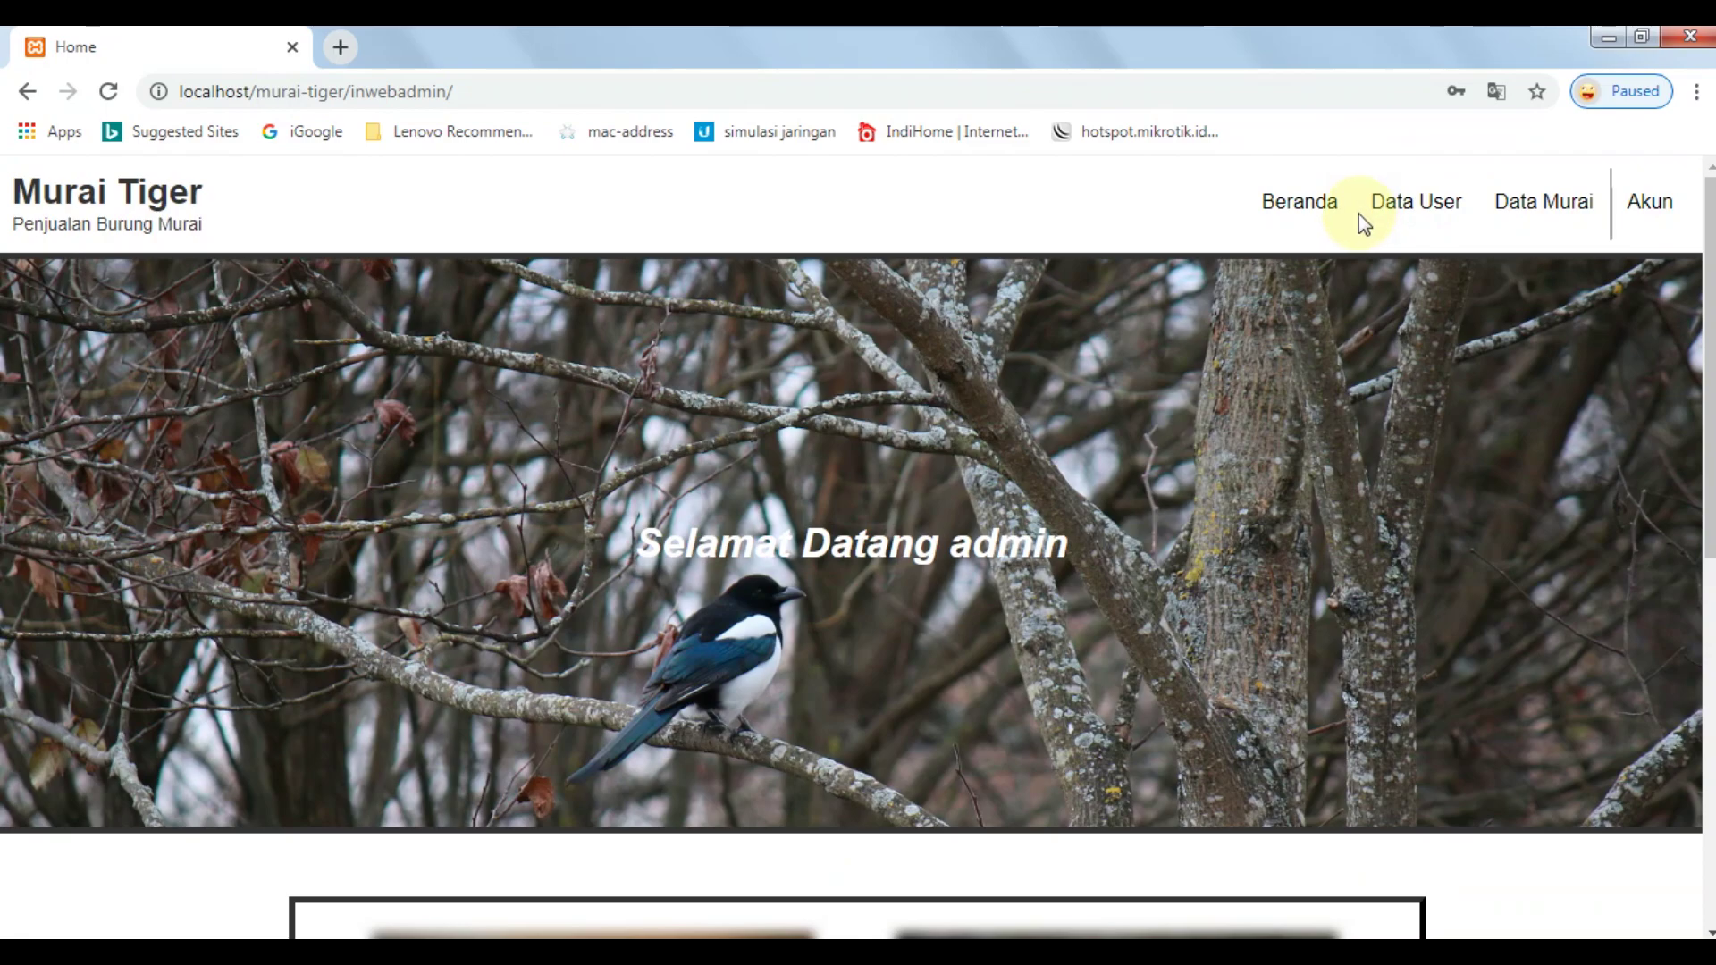
scroll(1360, 227, "down", 3)
scroll(1351, 231, "up", 3)
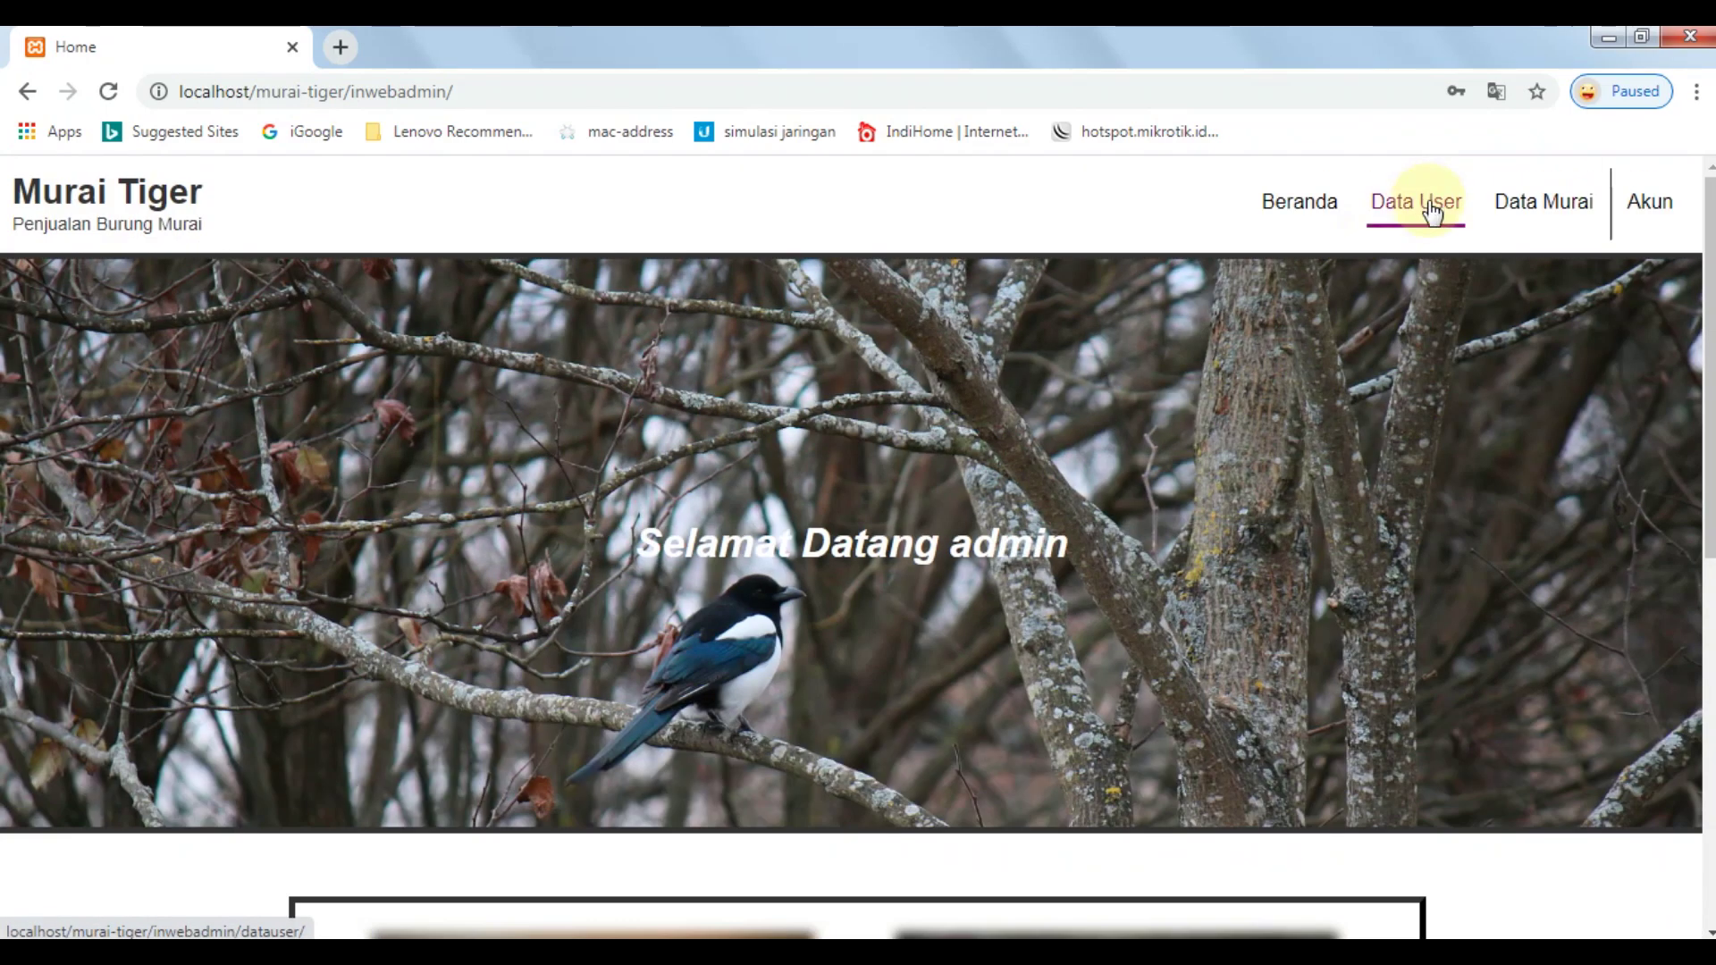
Pass through Data User to Data Murai, showing Anakan Cobra 1bln at 600000 with 4 in stock.
left_click(1429, 210)
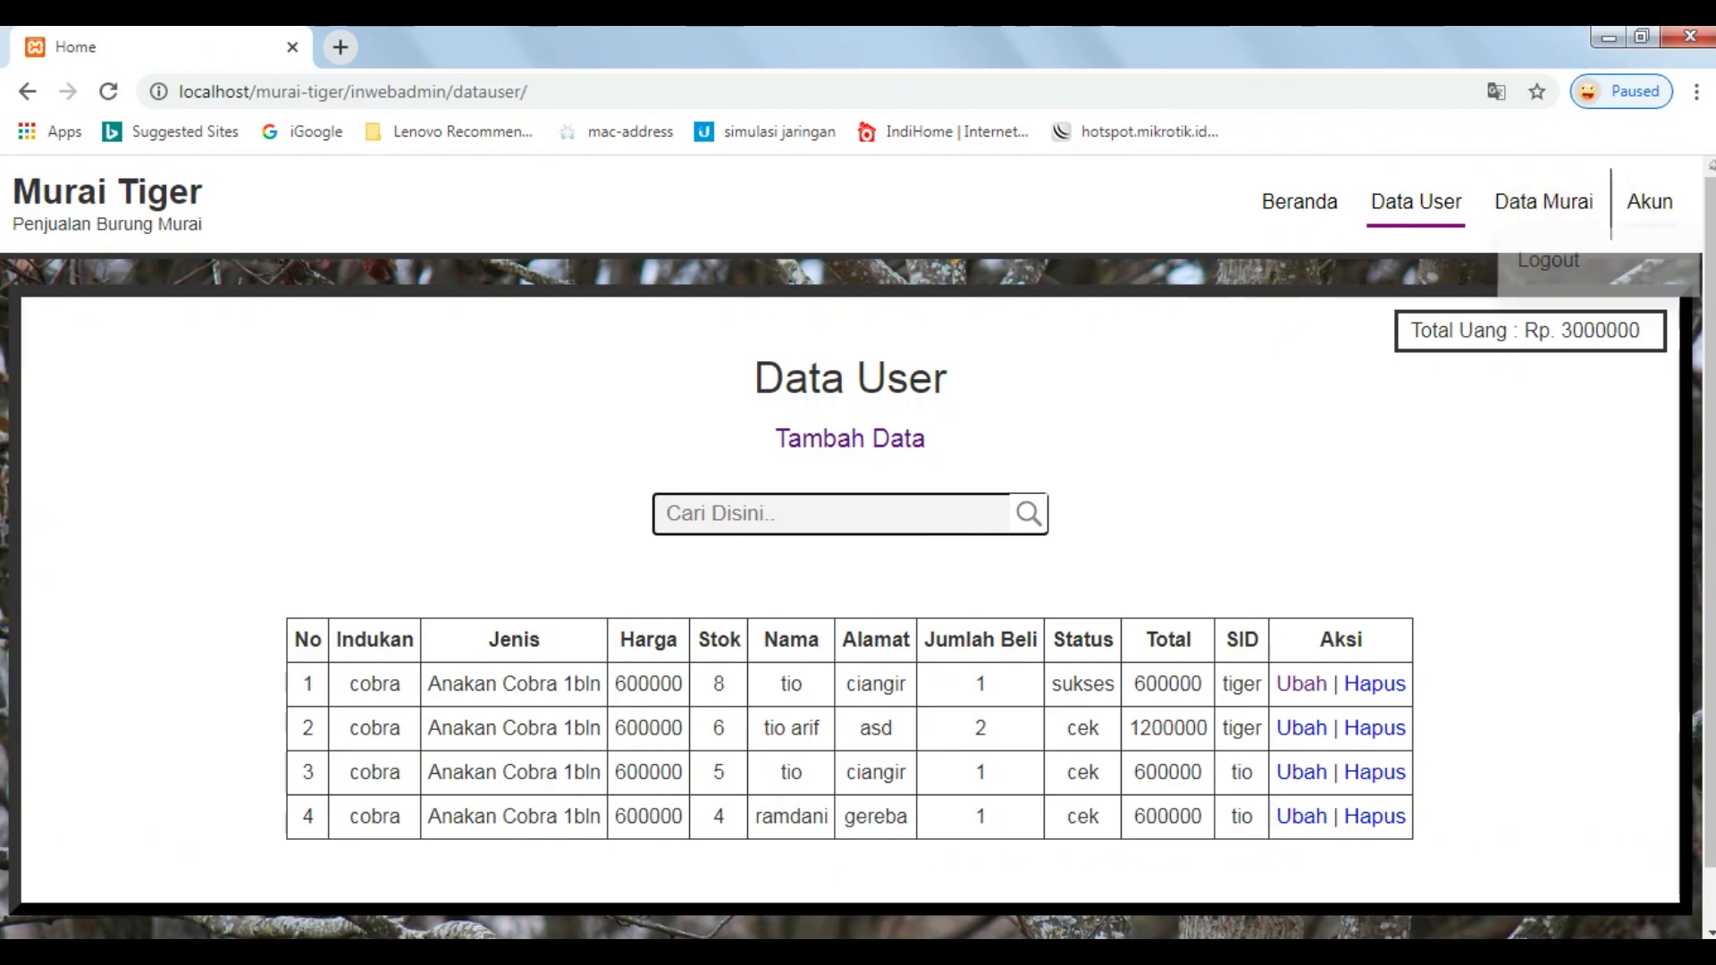
left_click(1521, 206)
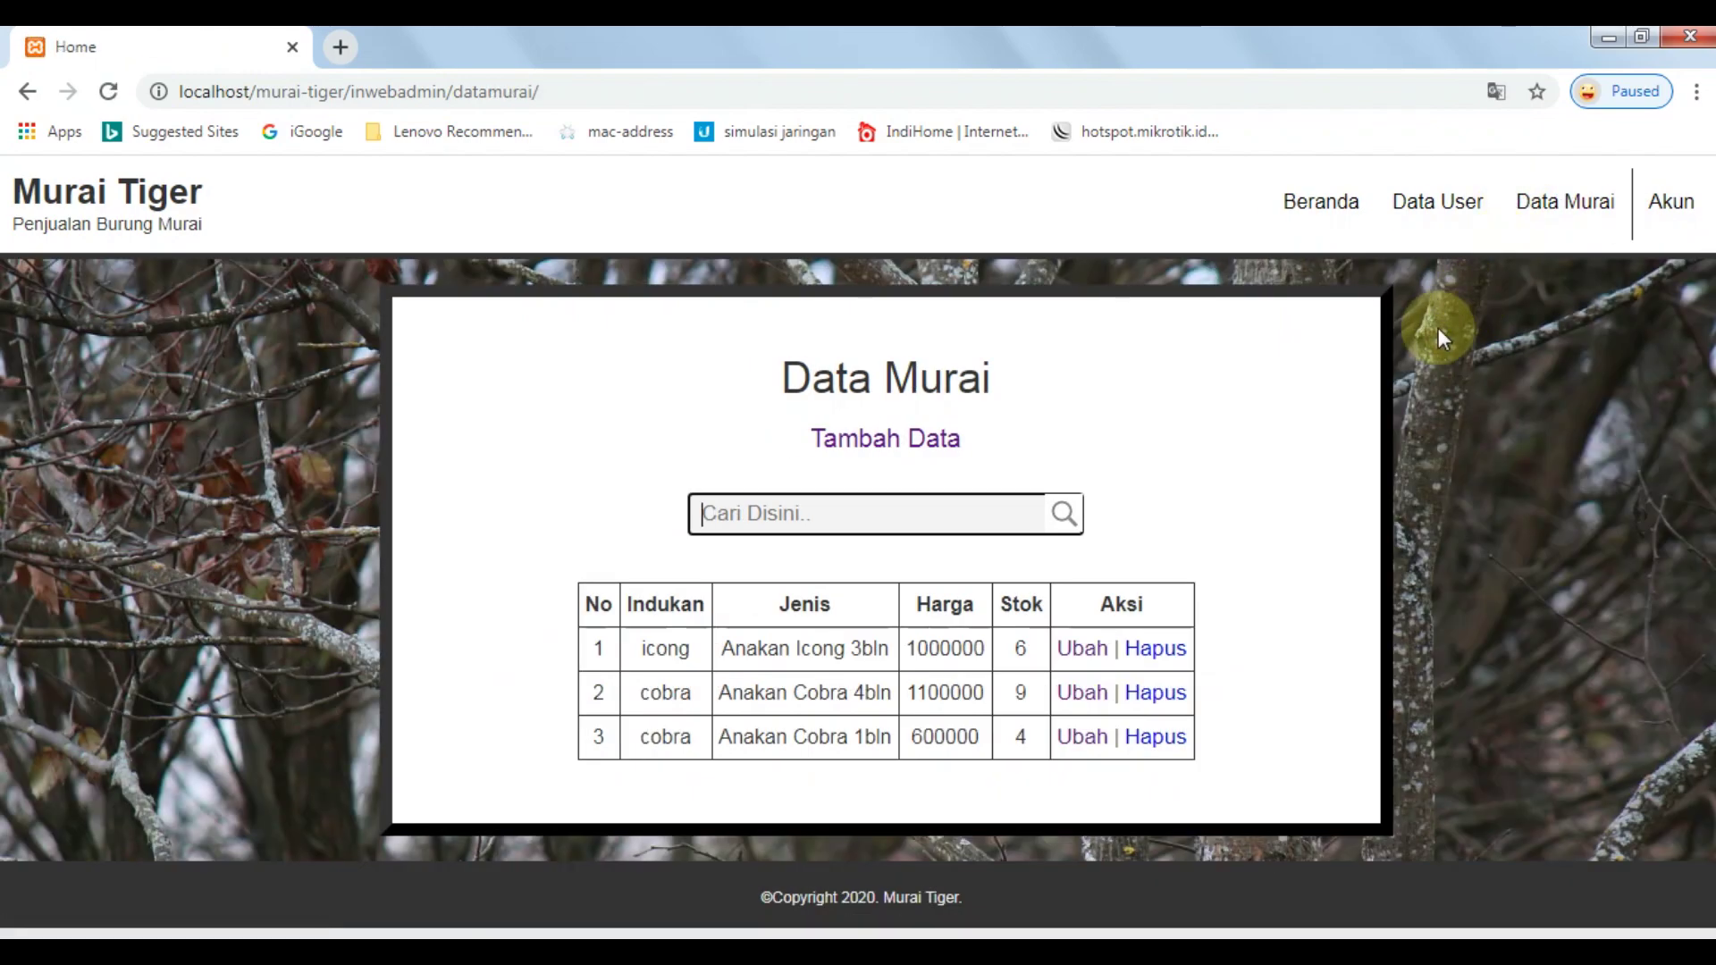
Switch between Data User and Data Murai, ending on the Data User order table.
left_click(1430, 207)
left_click(1564, 207)
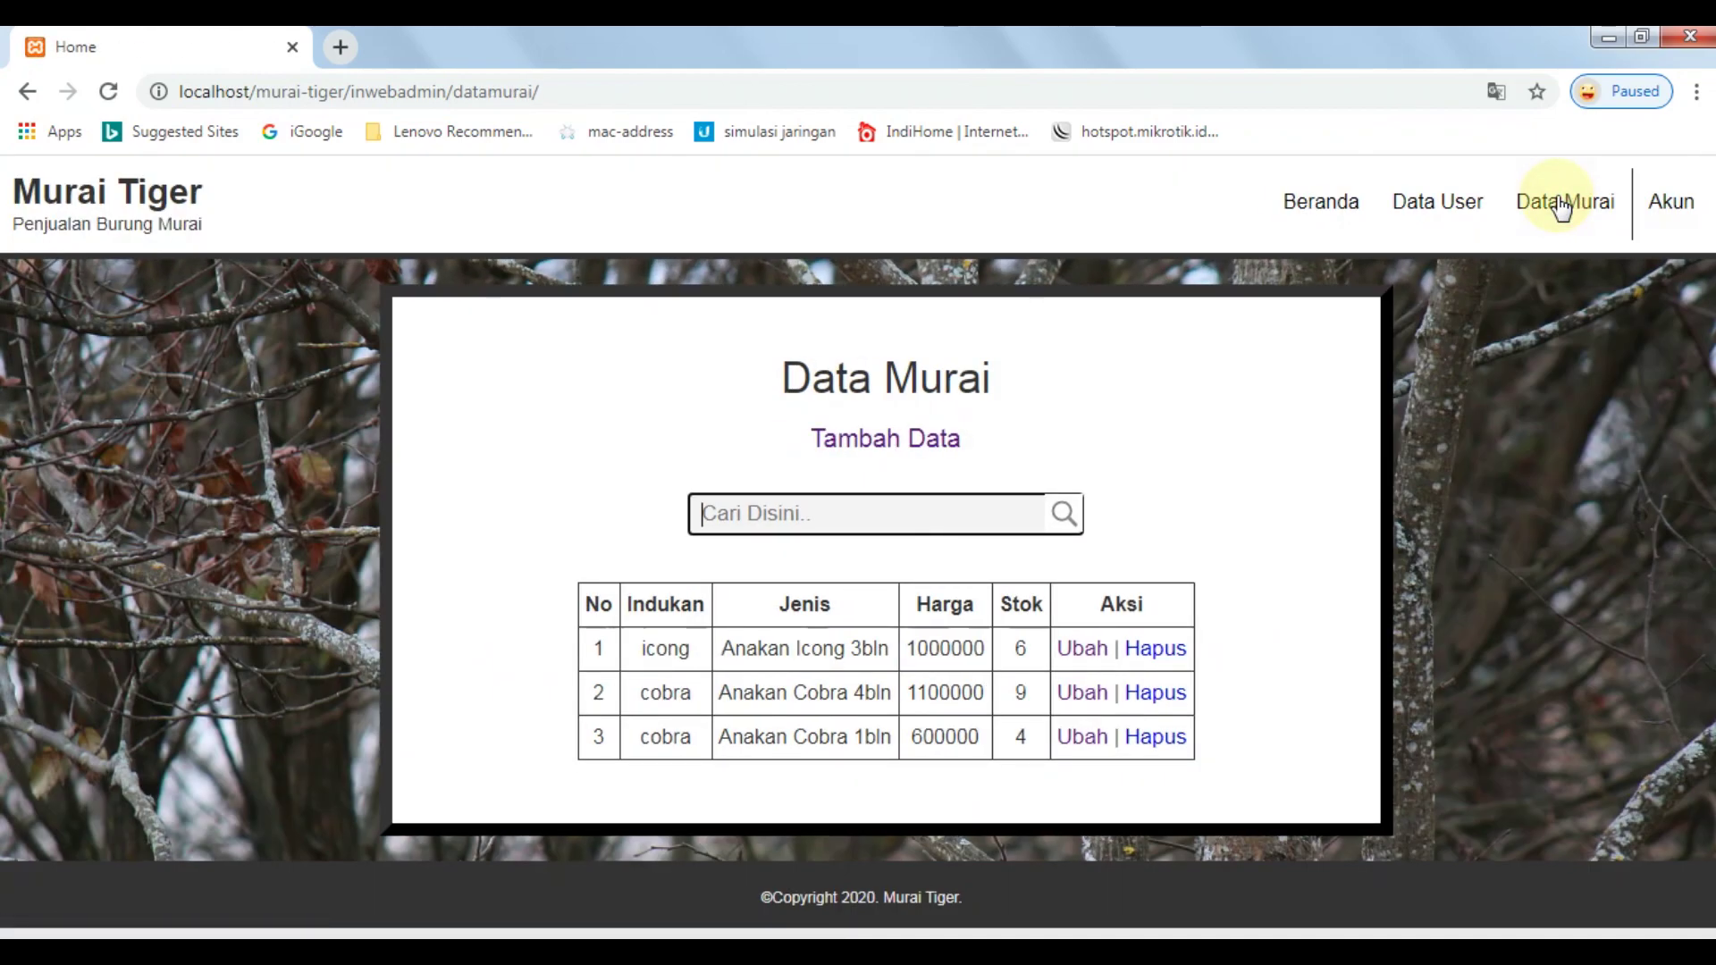
left_click(1443, 213)
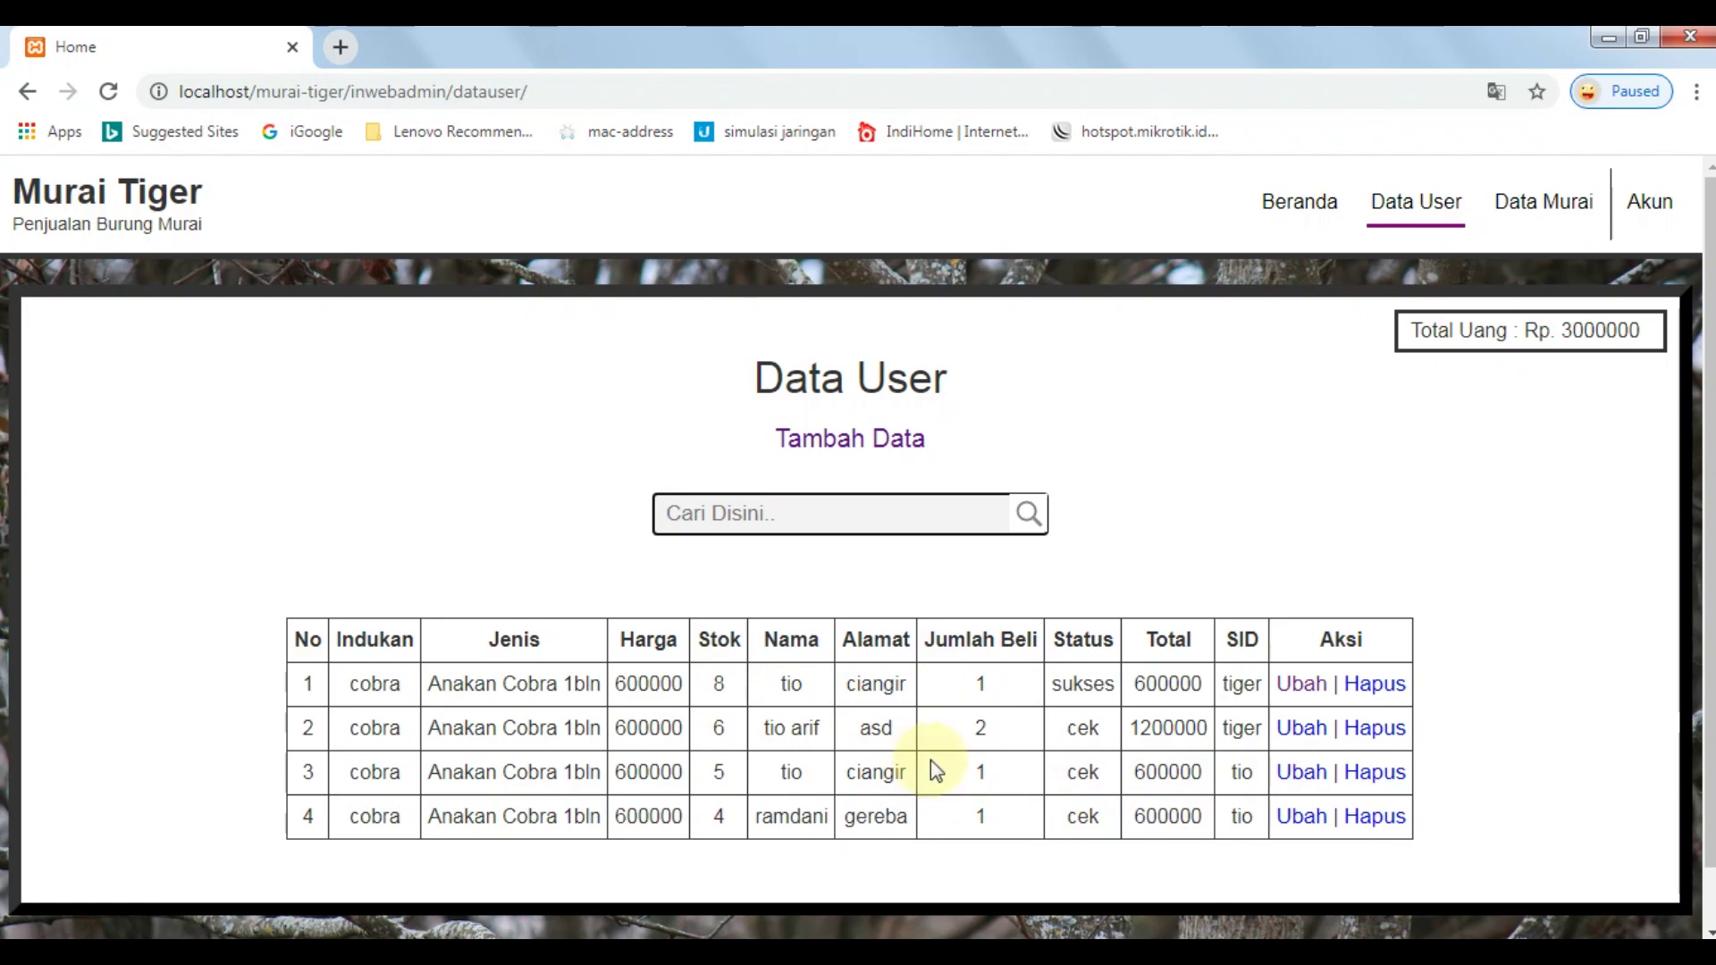
Point out the SID values of rows 3 and 4 and the cek statuses of rows 2 and 3.
double_click(1238, 770)
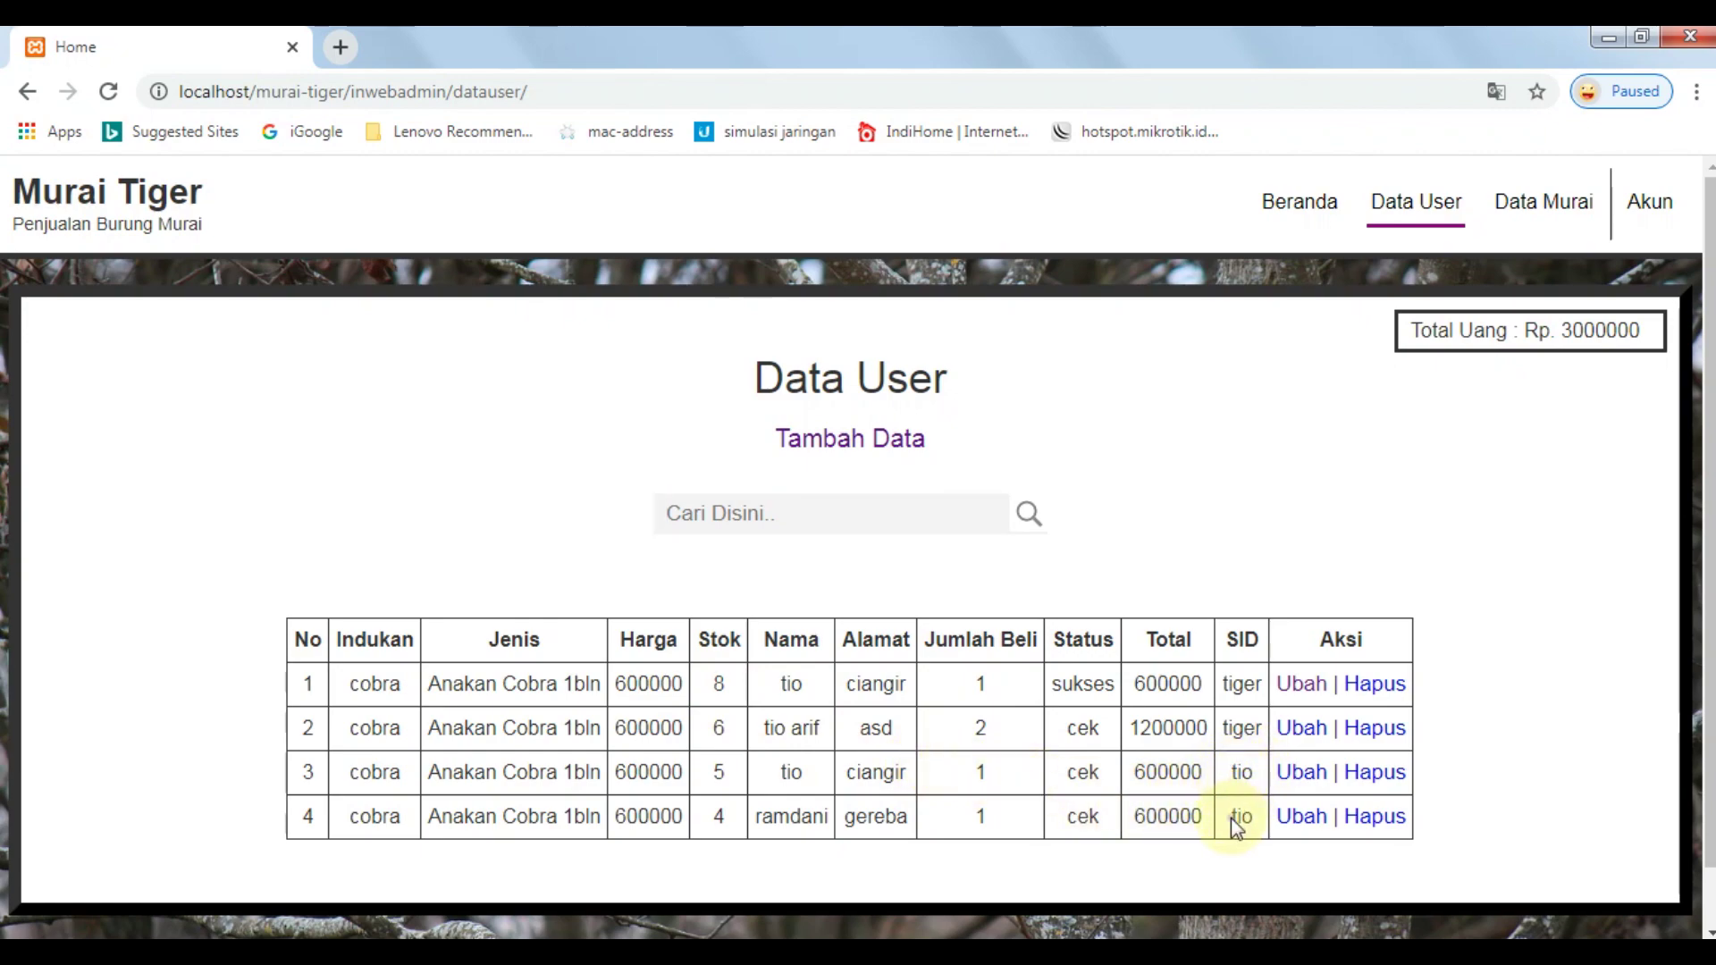
left_click_drag(1231, 817, 1250, 830)
left_click(1245, 805)
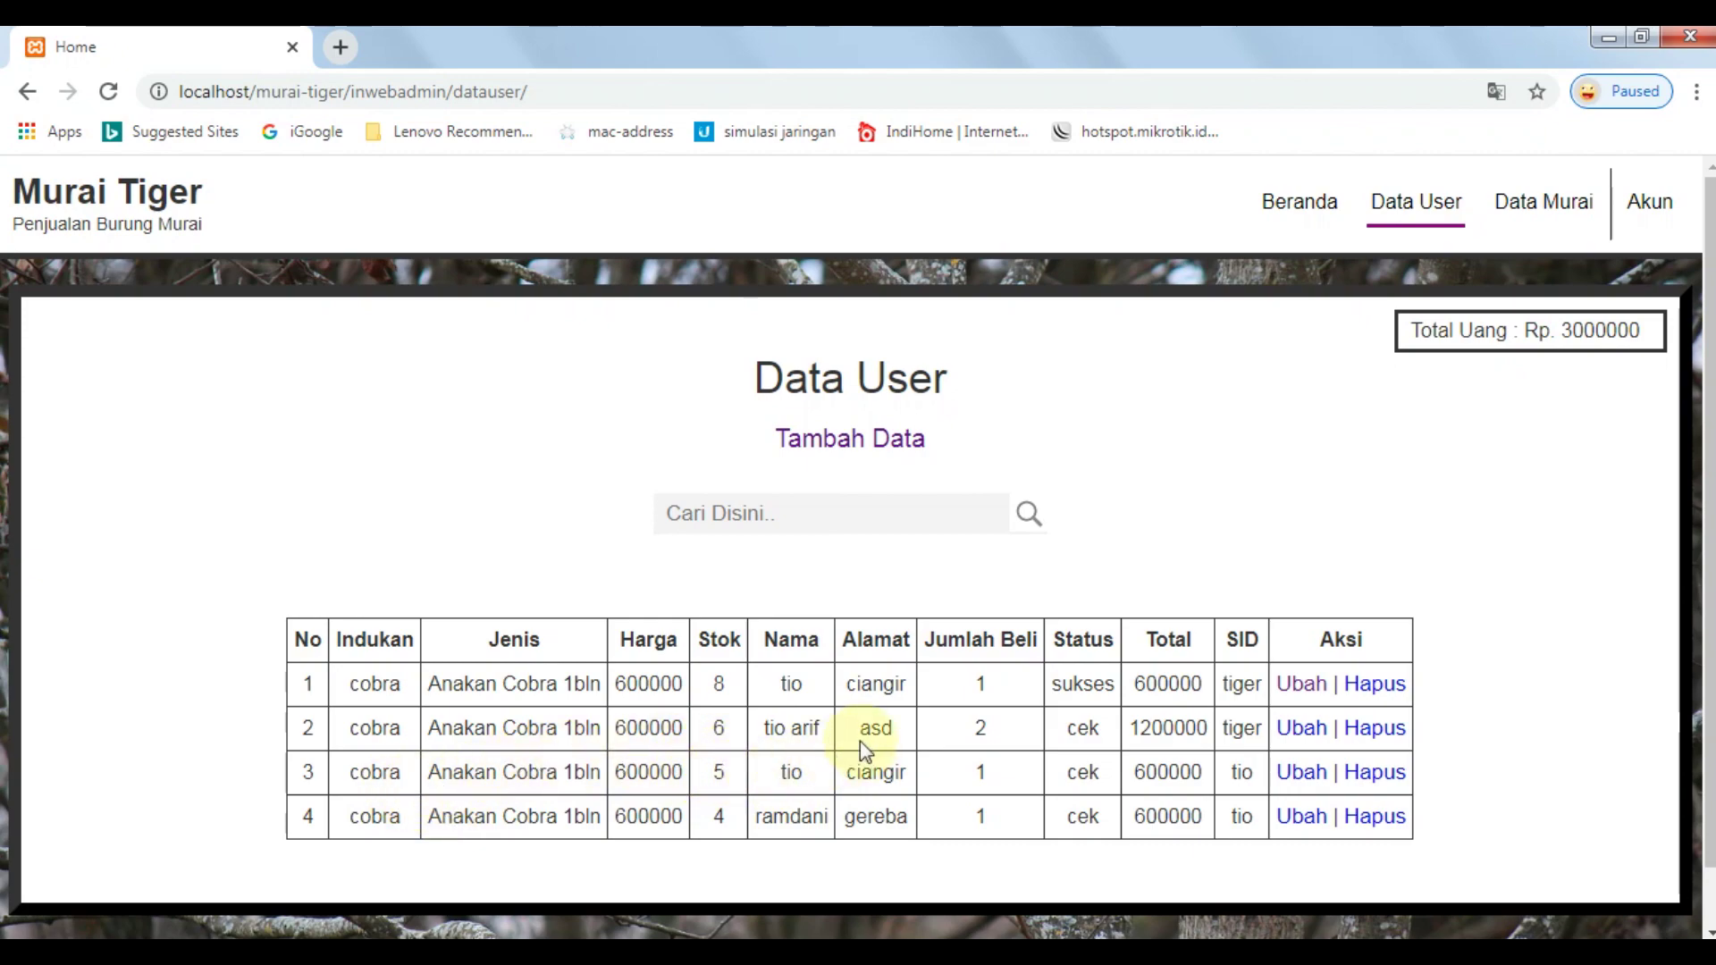
double_click(1086, 769)
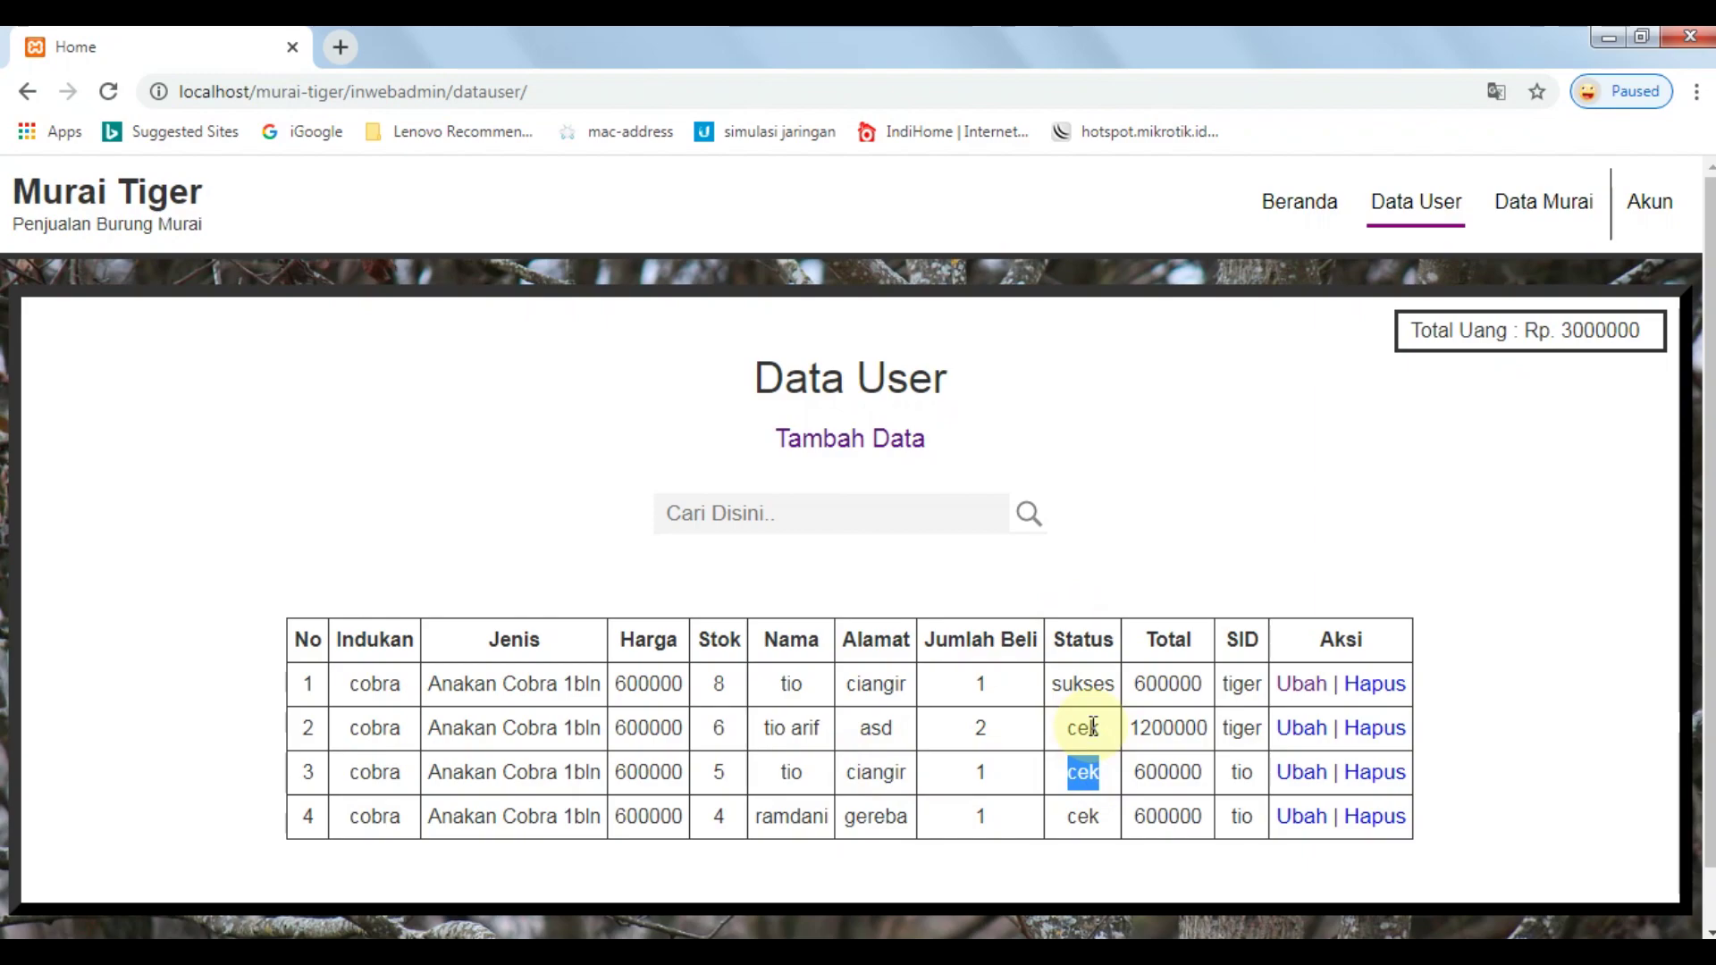
double_click(1083, 726)
double_click(1092, 762)
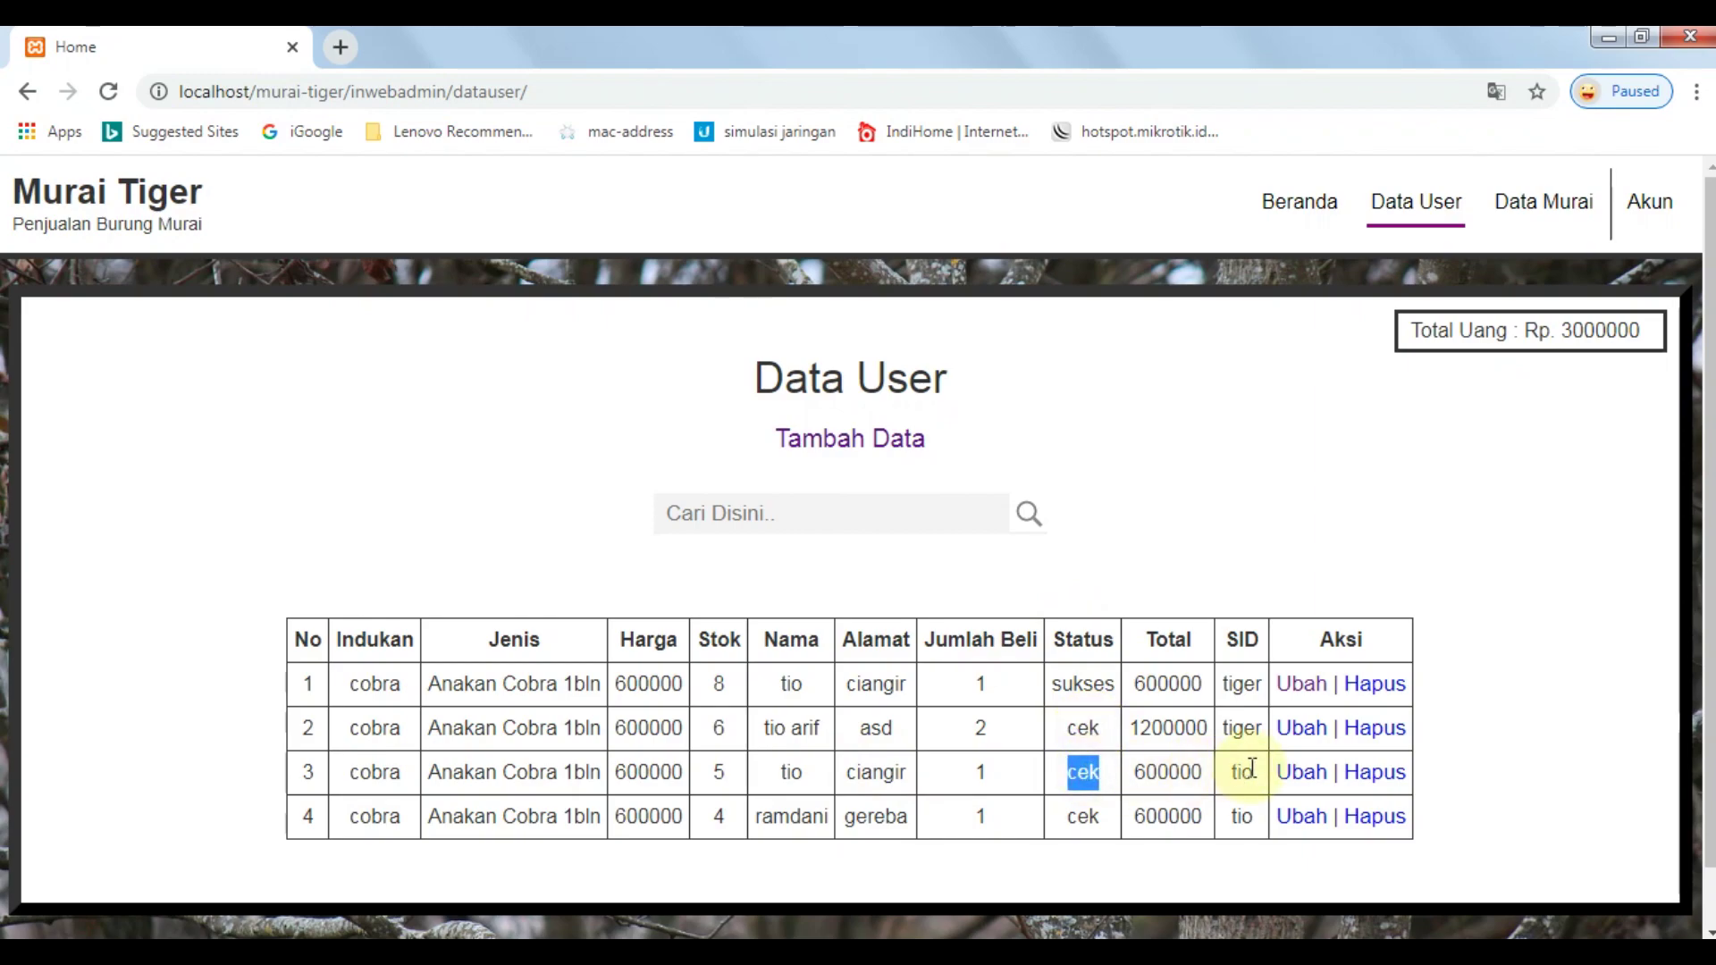
left_click(1376, 434)
Change order row 3's status from cek to Sukses and save the edit.
left_click(1303, 771)
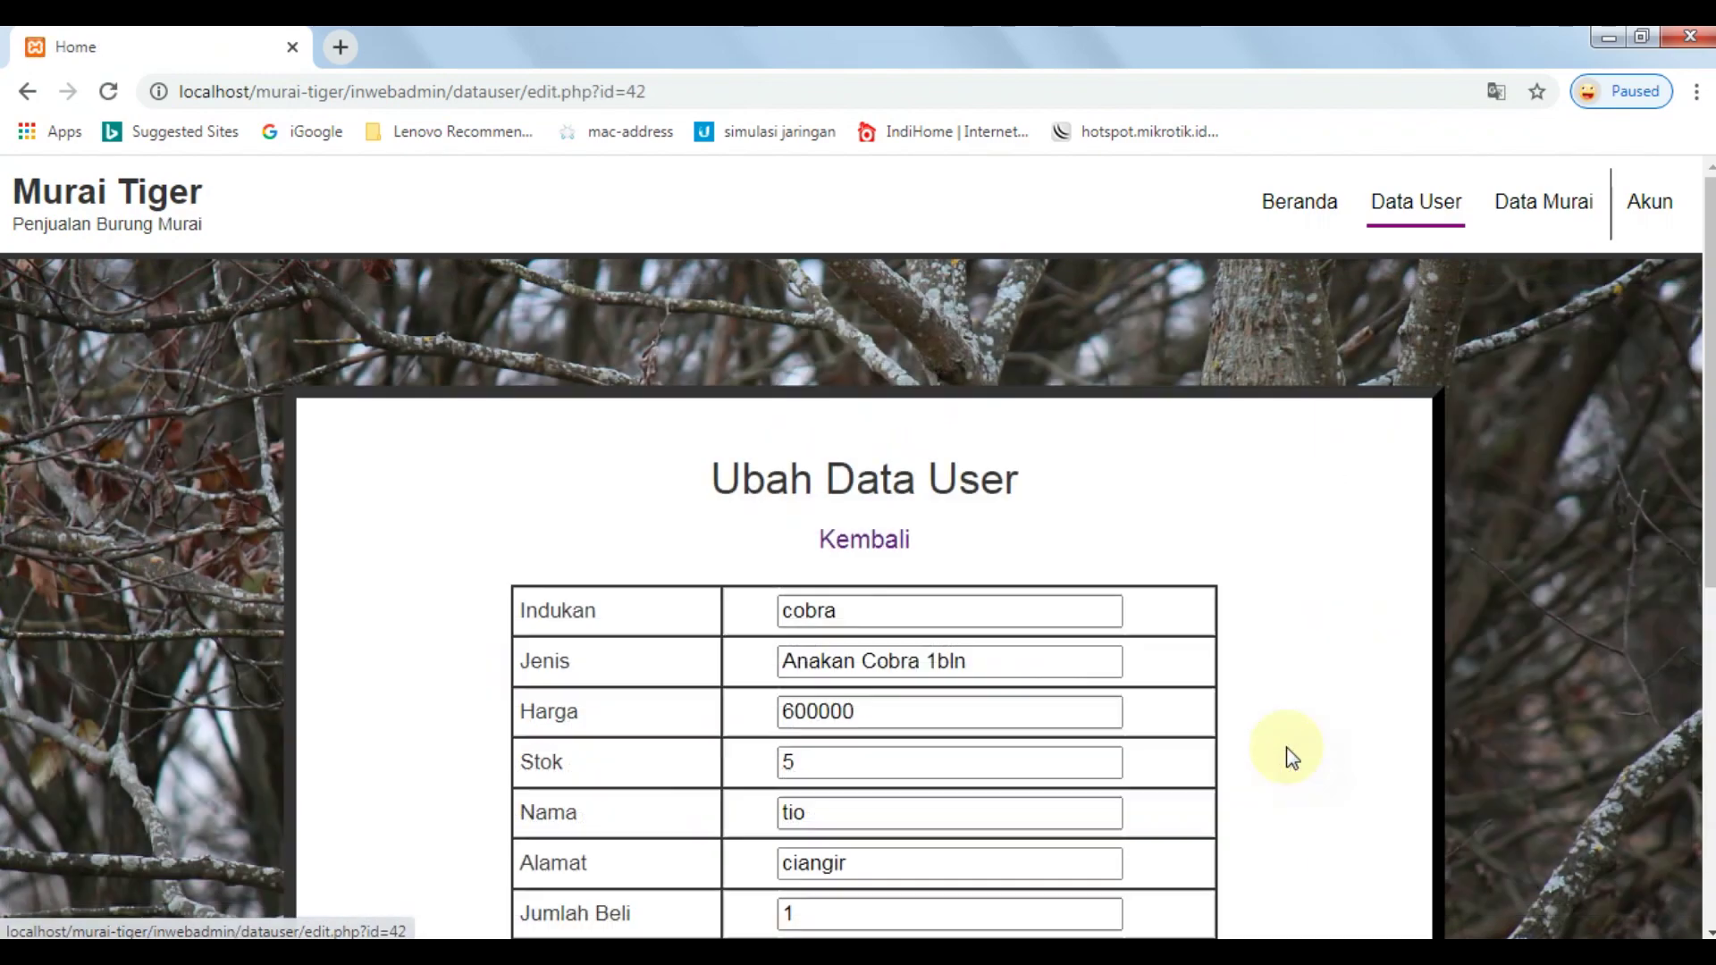
scroll(1086, 597, "down", 2)
scroll(1076, 584, "down", 1)
scroll(1368, 617, "up", 3)
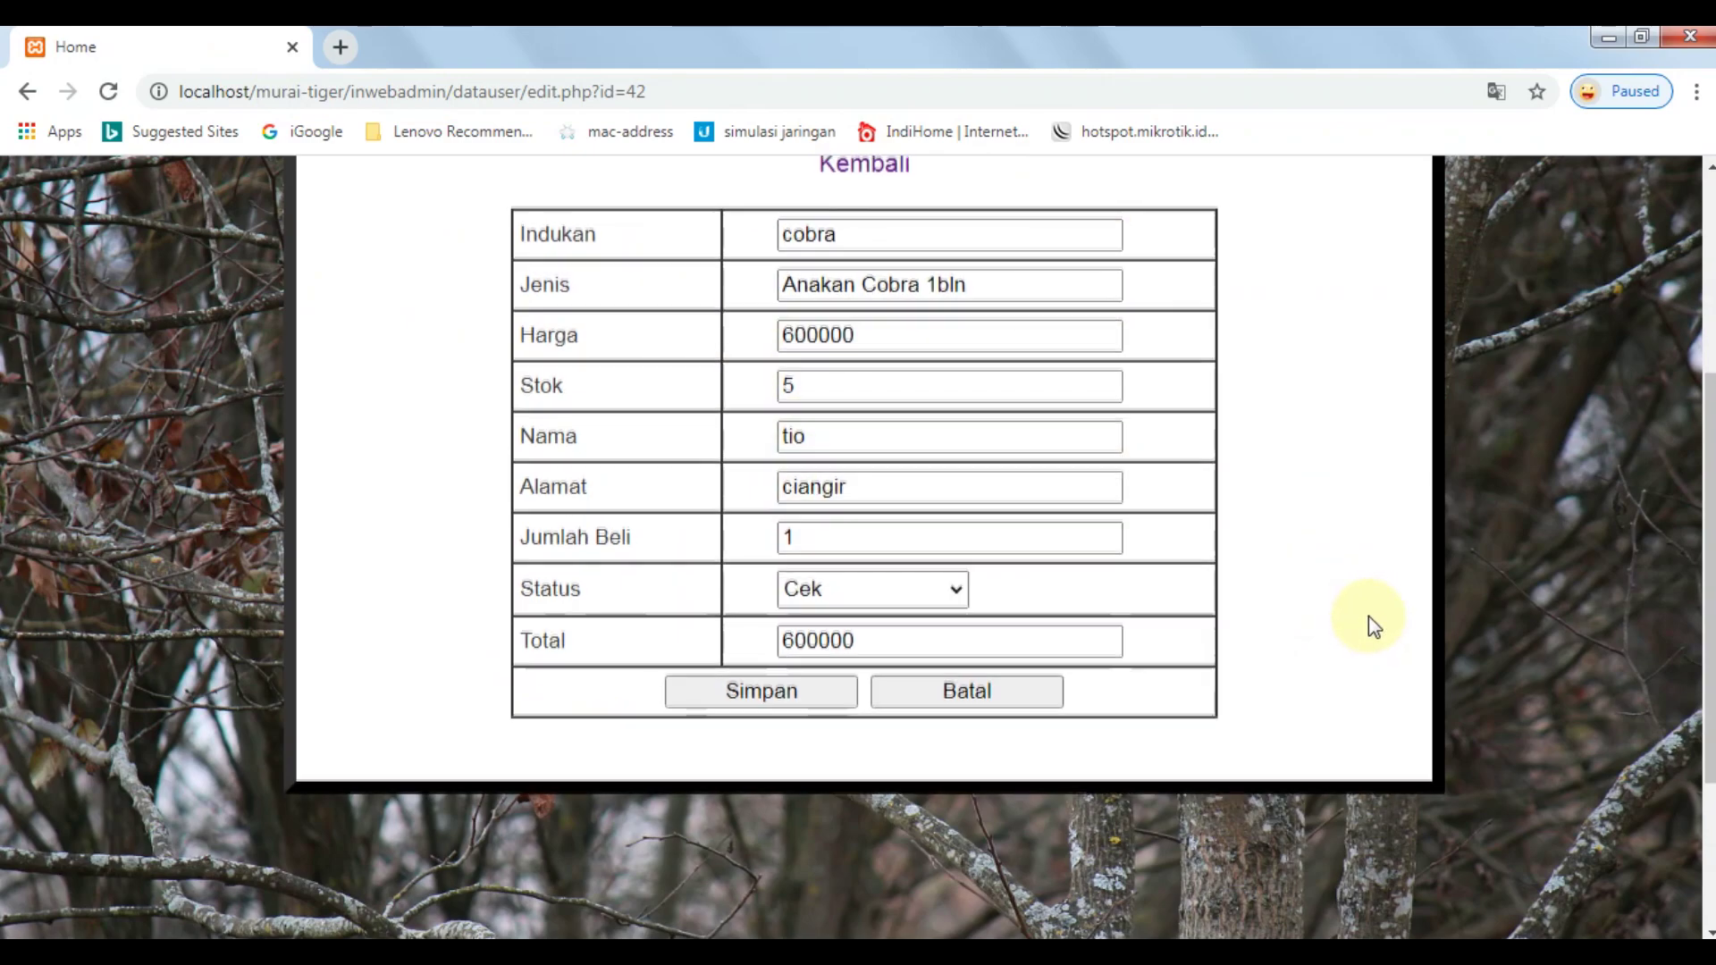
scroll(1354, 620, "down", 2)
left_click(891, 711)
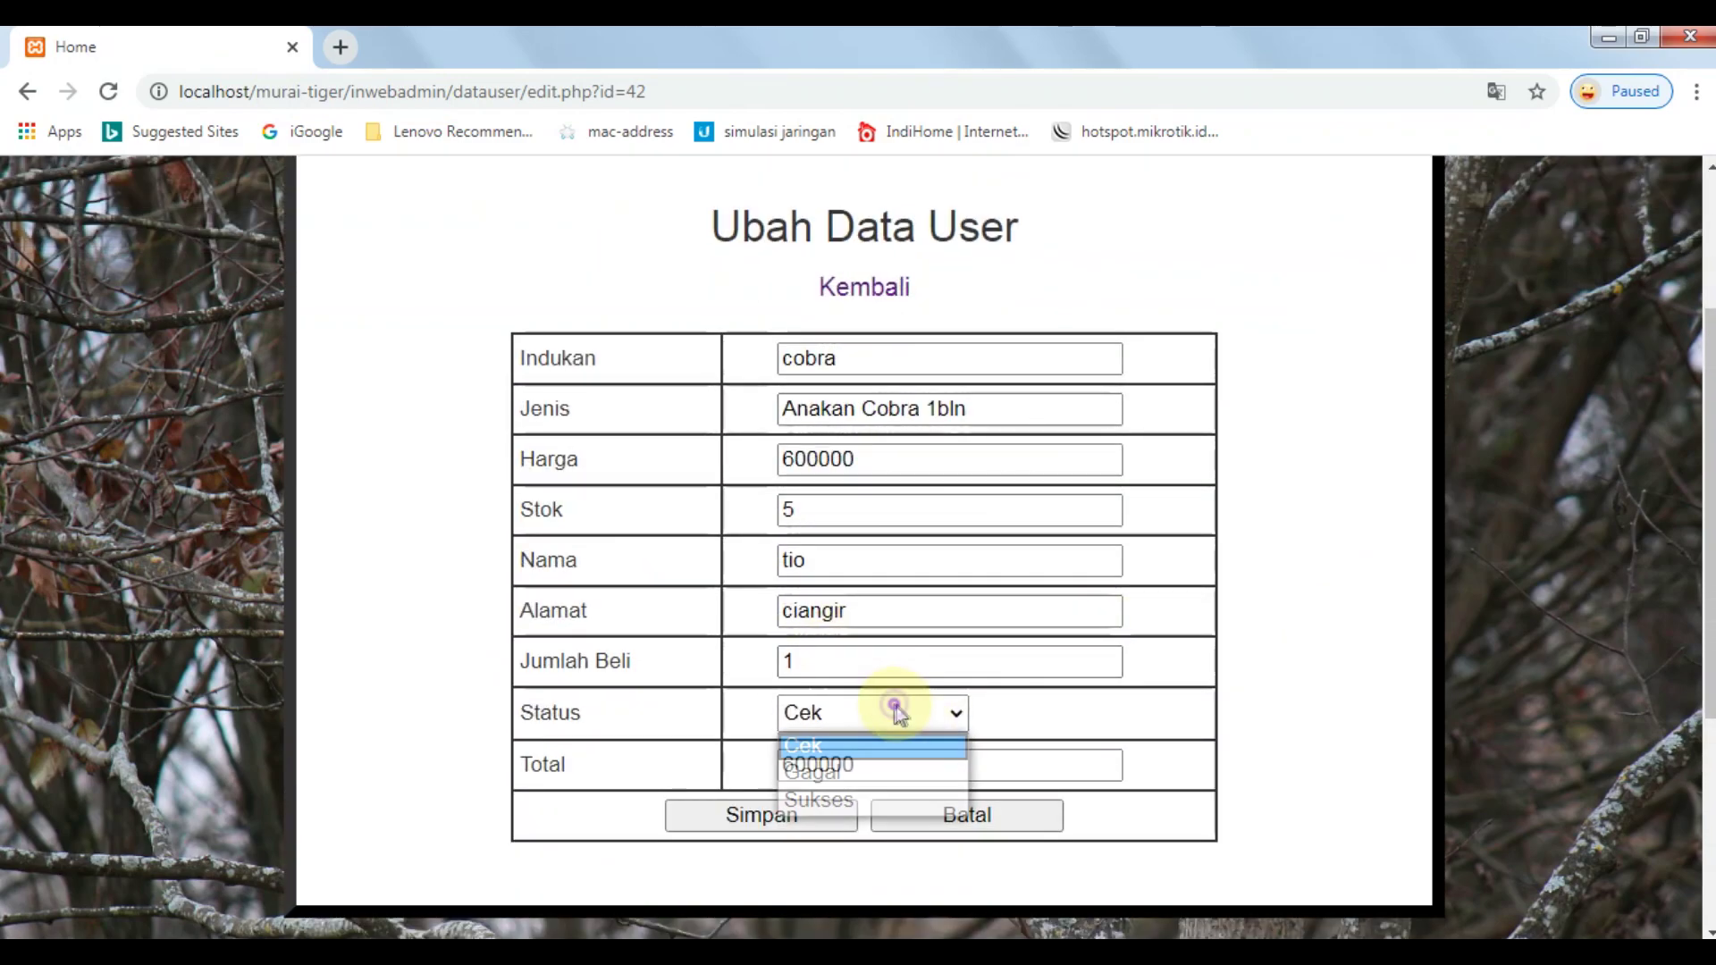
left_click(885, 800)
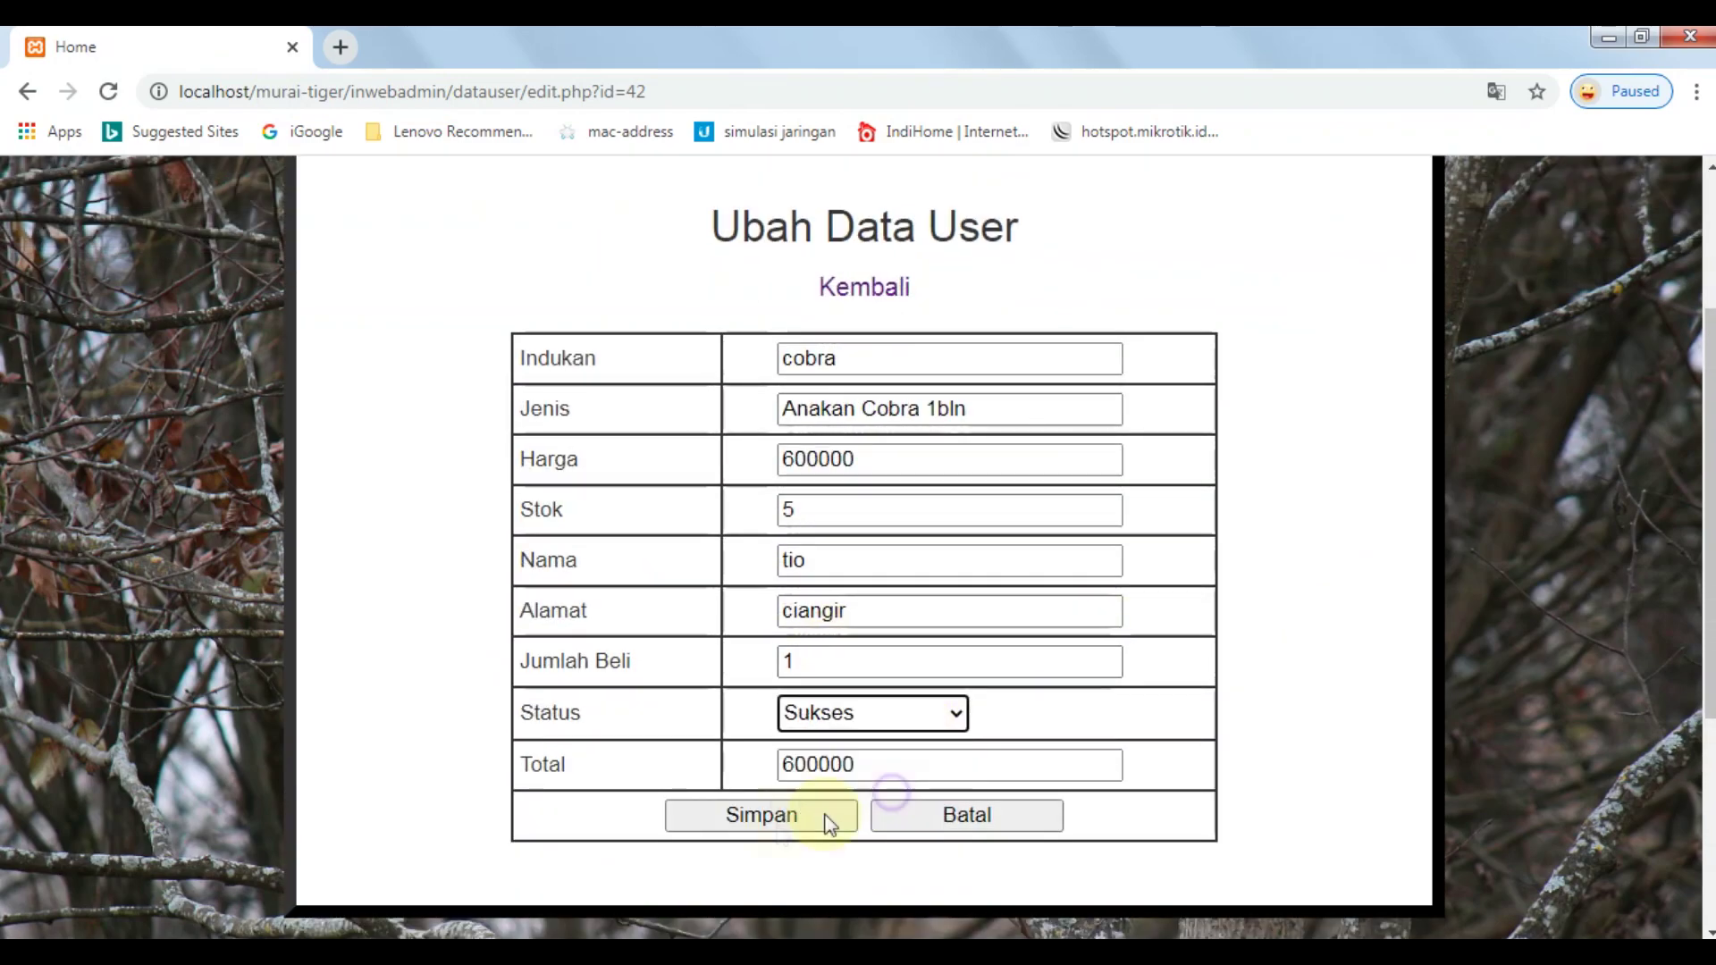
left_click(762, 817)
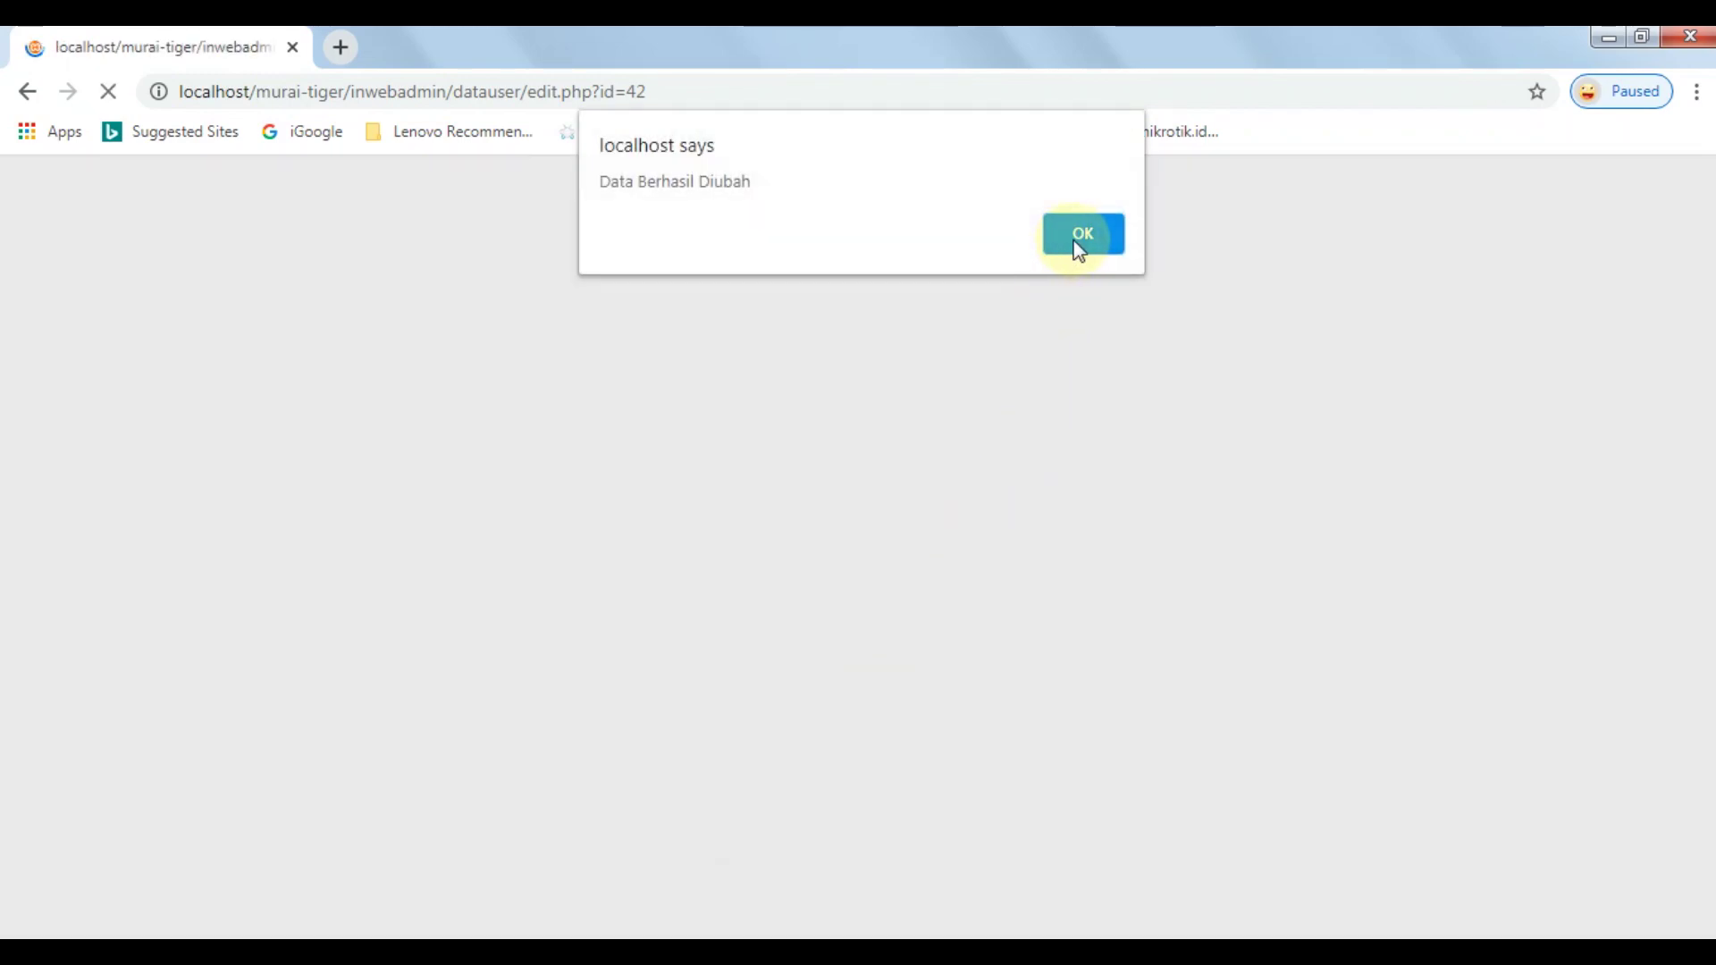
left_click(1081, 235)
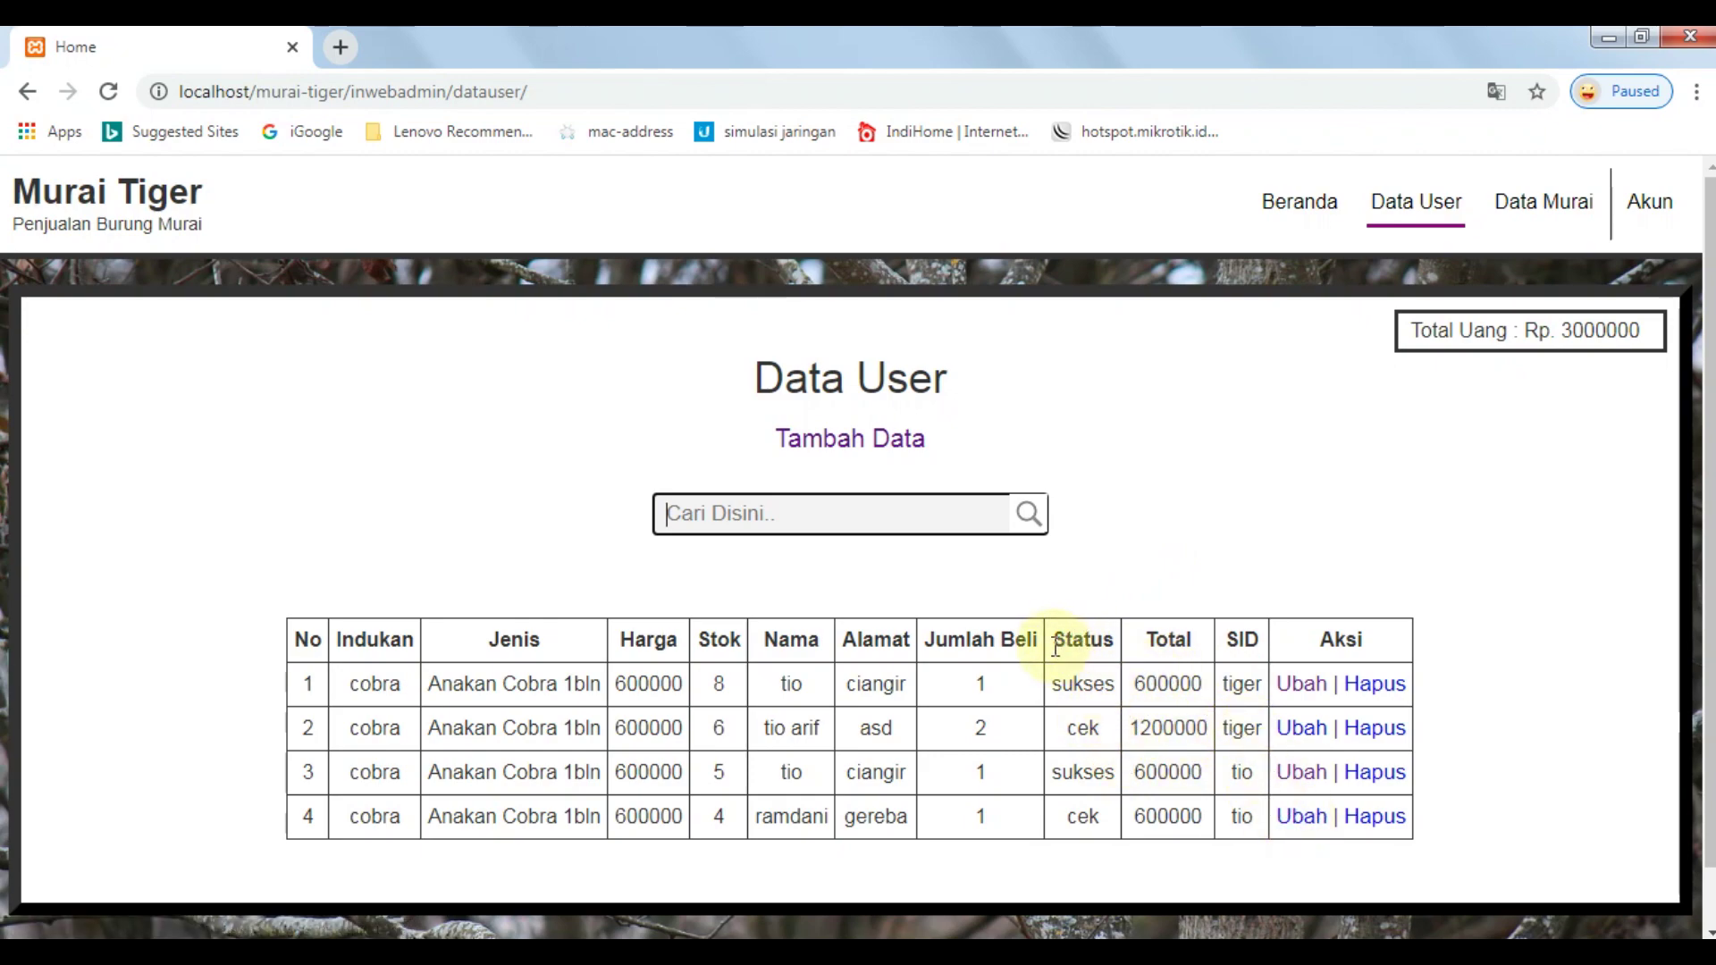
Highlight the Status, Total and SID headers and the rows' SID values to inspect the orders.
left_click_drag(1056, 647, 1191, 654)
left_click(1168, 640)
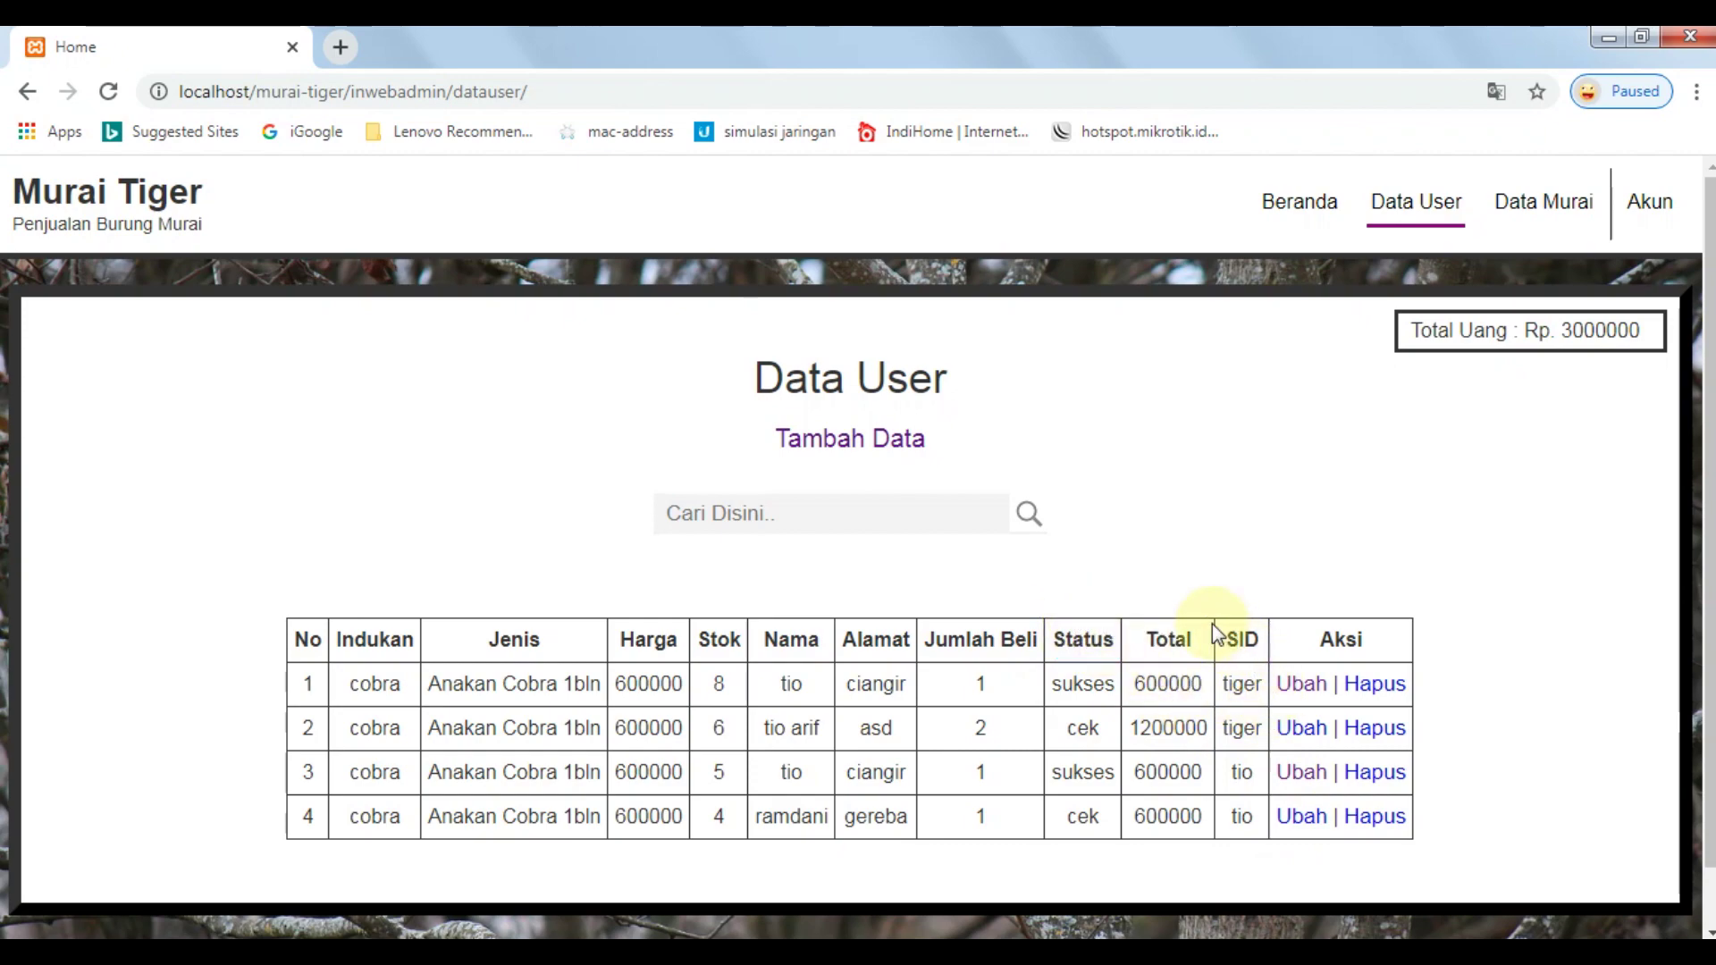
double_click(1238, 640)
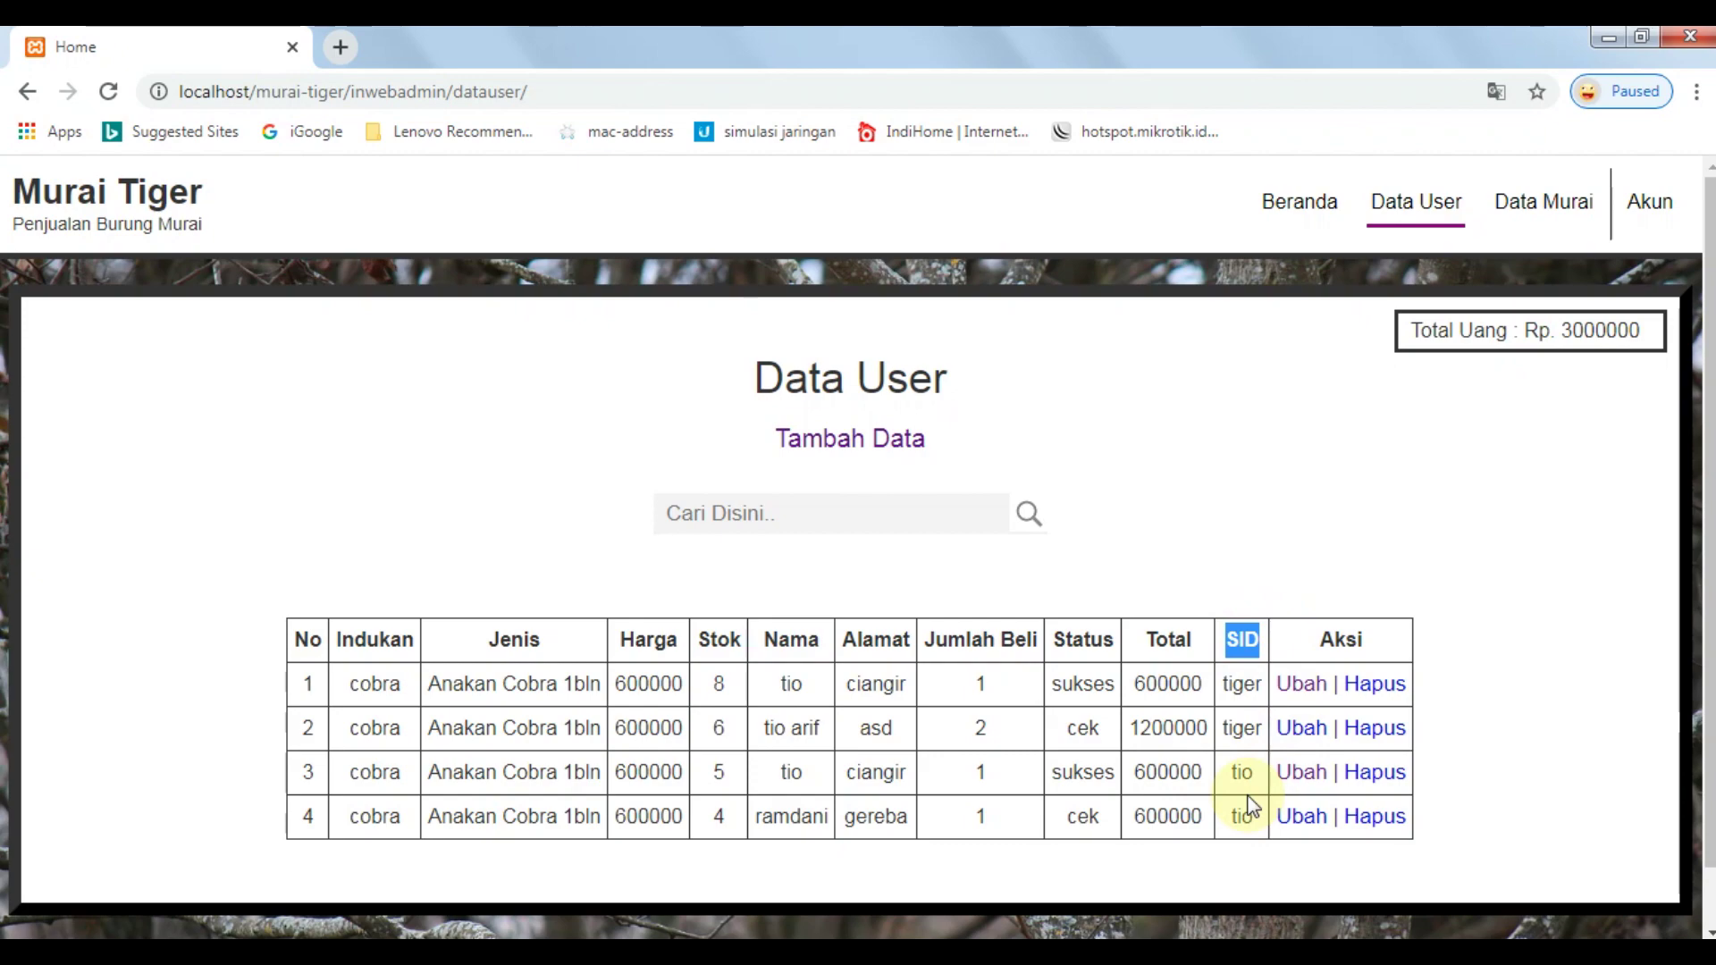
double_click(1242, 724)
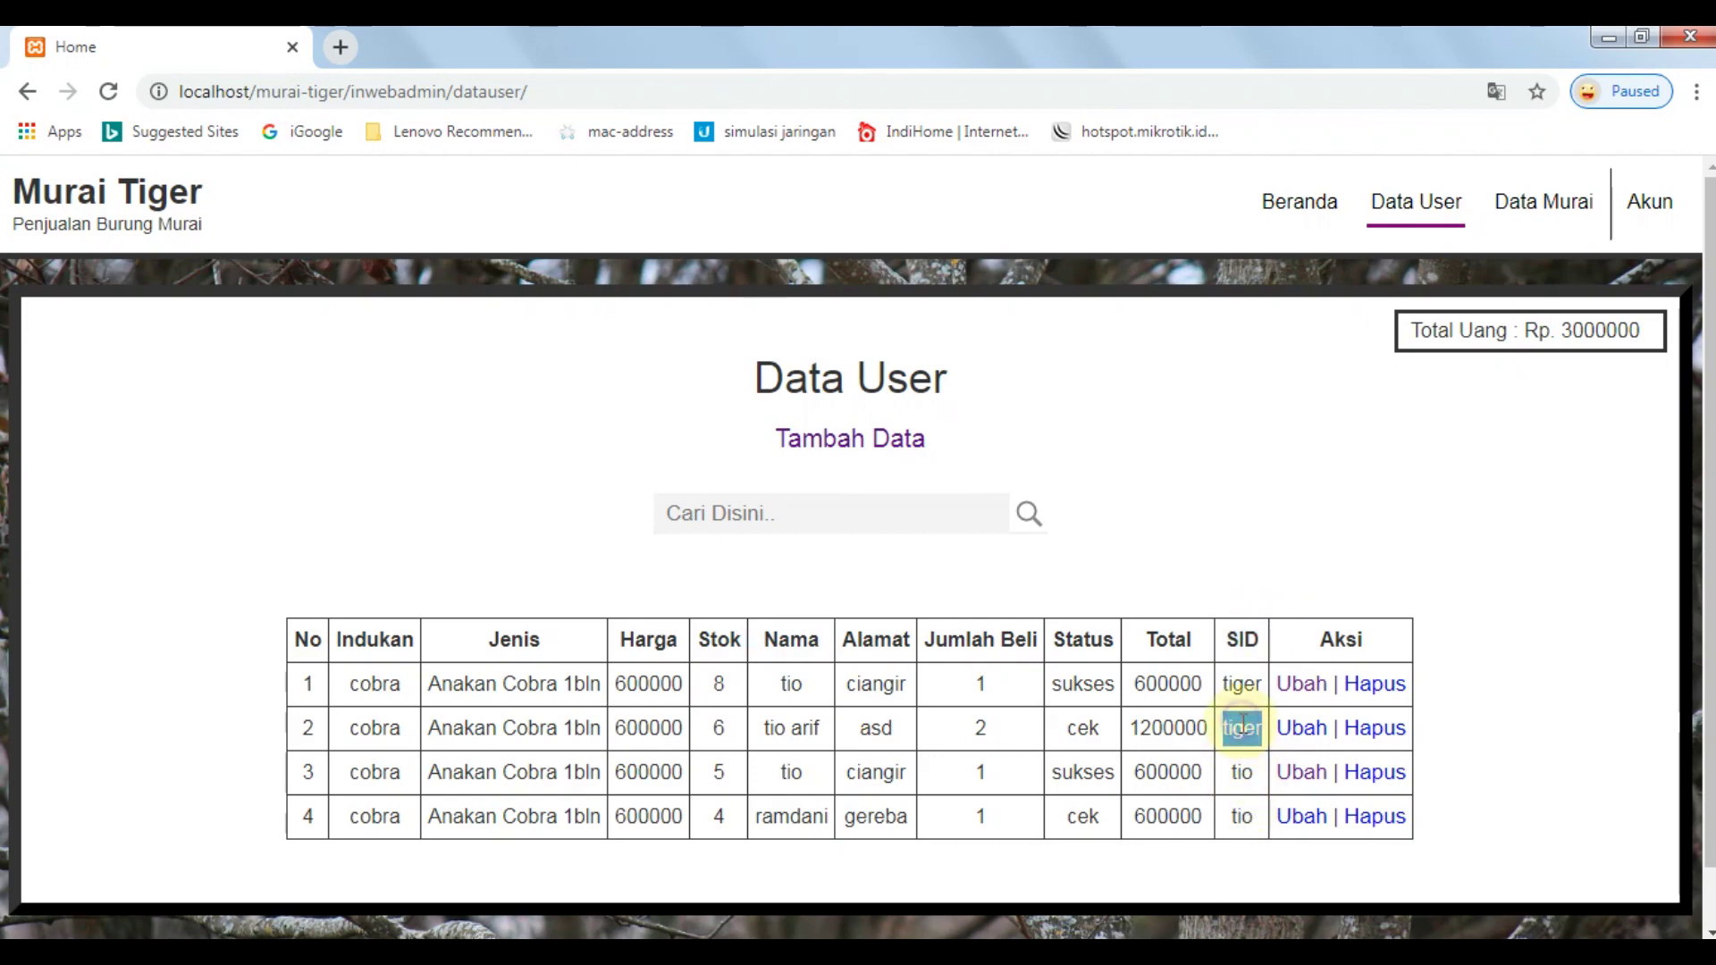
double_click(1241, 772)
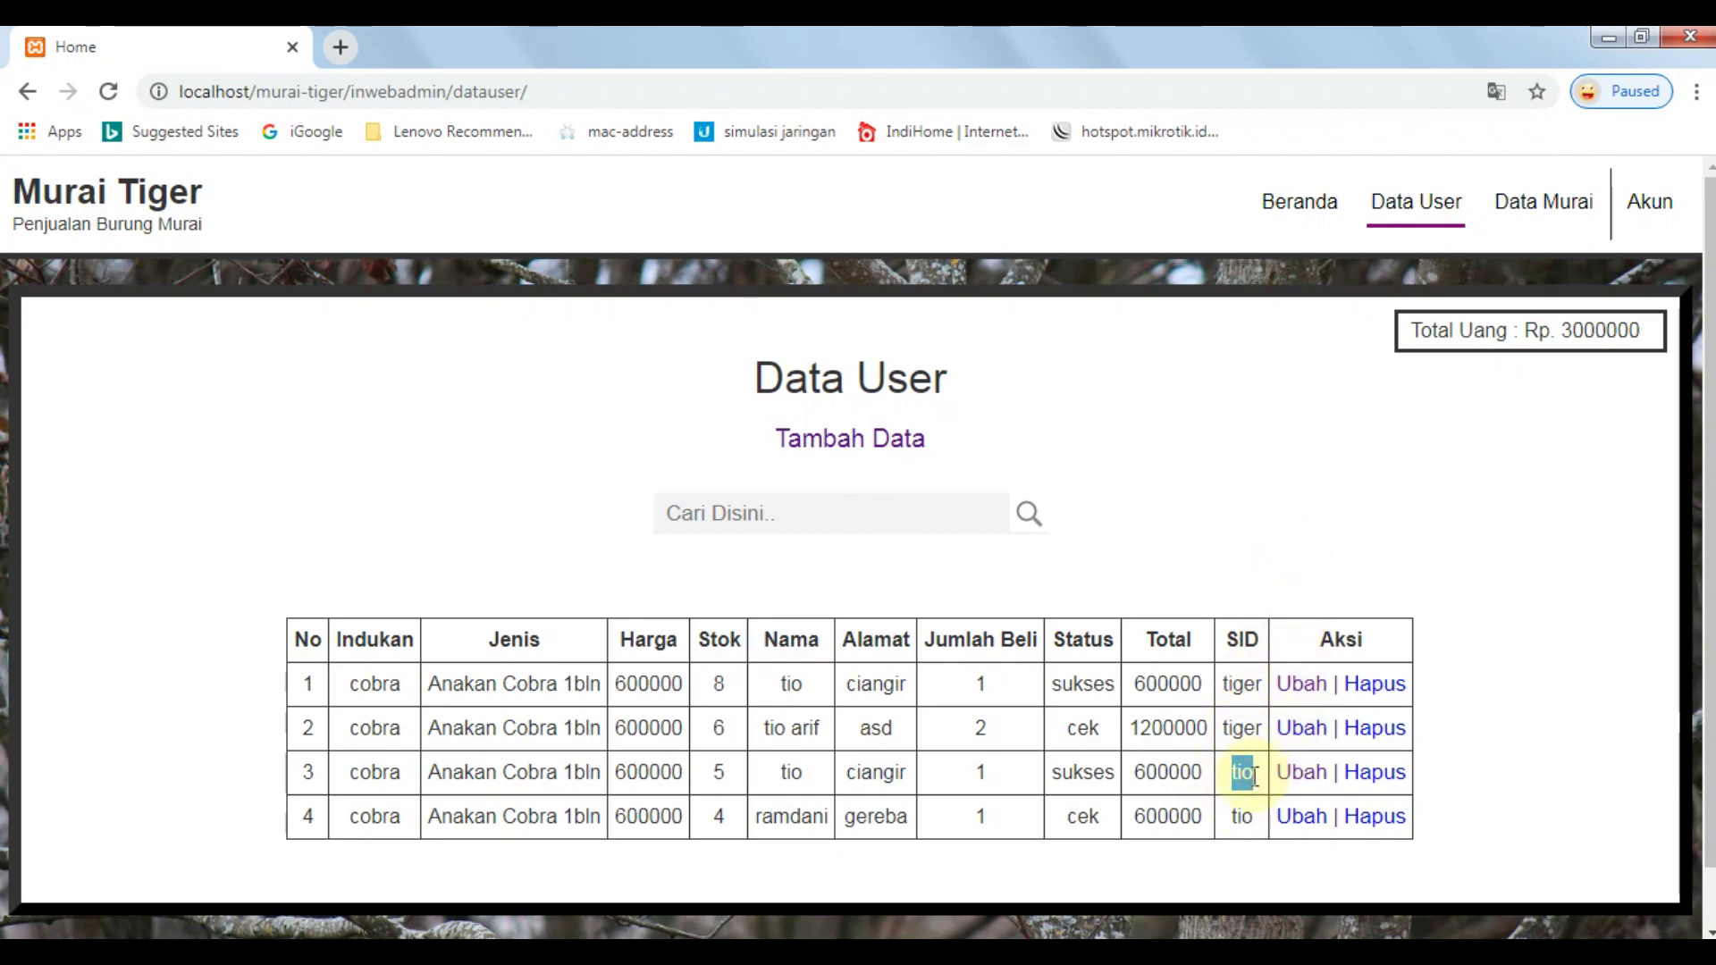
double_click(1239, 815)
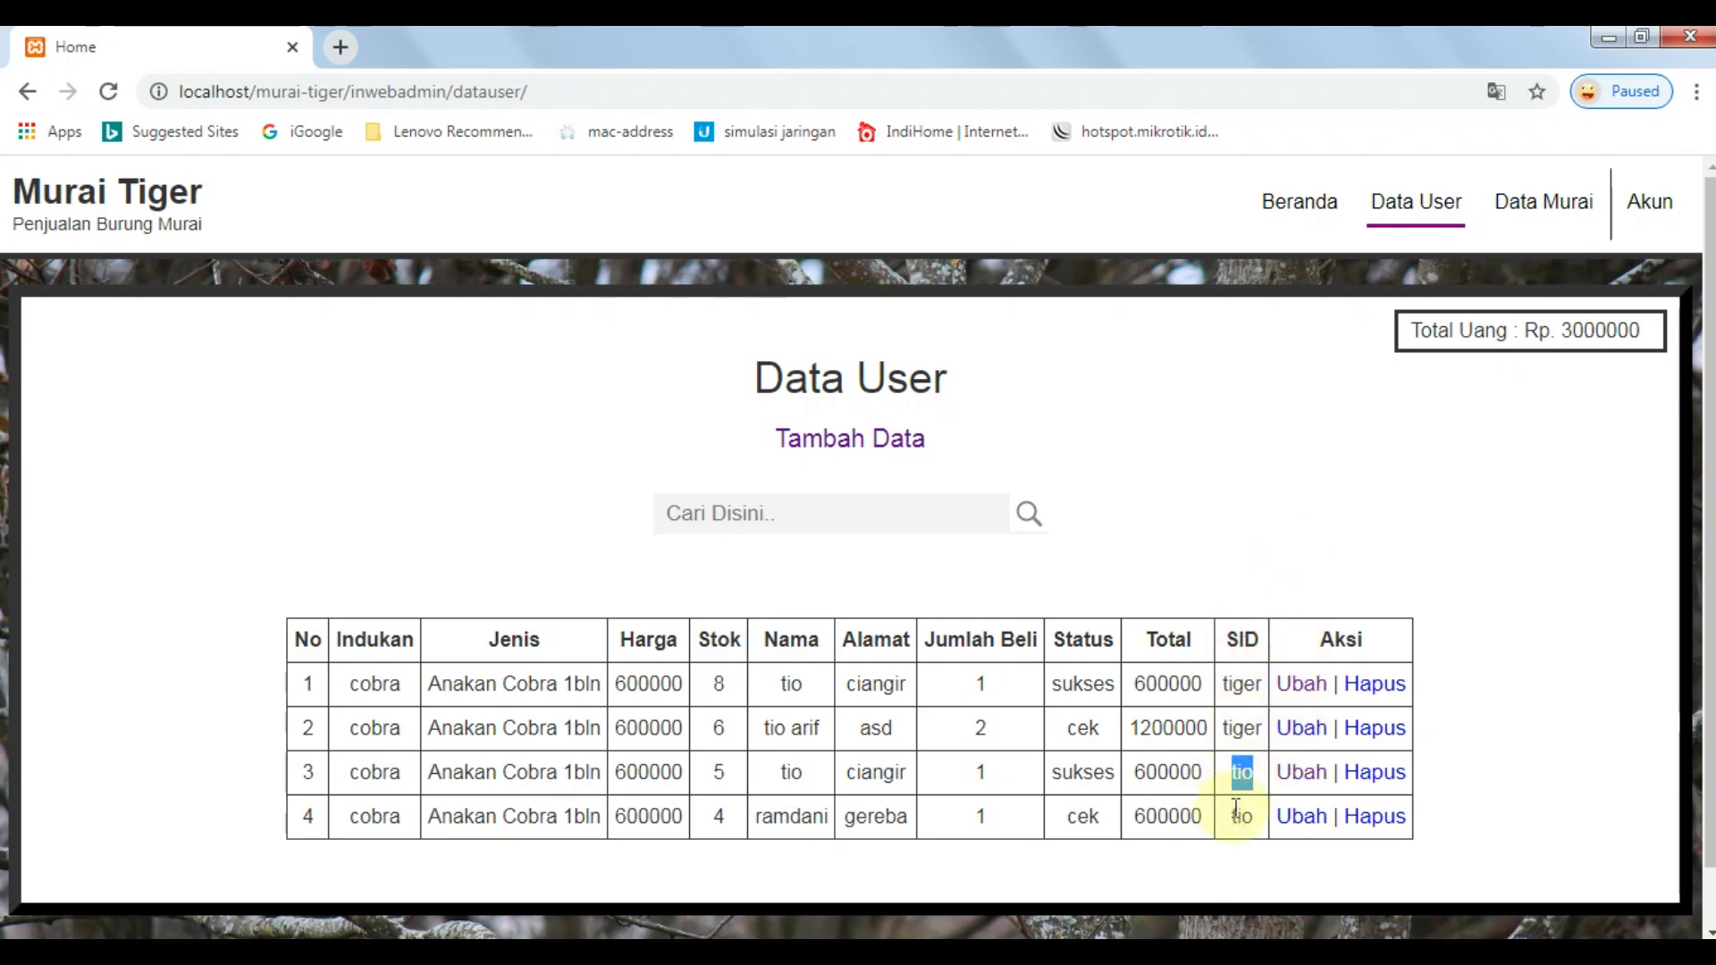
left_click(1246, 788)
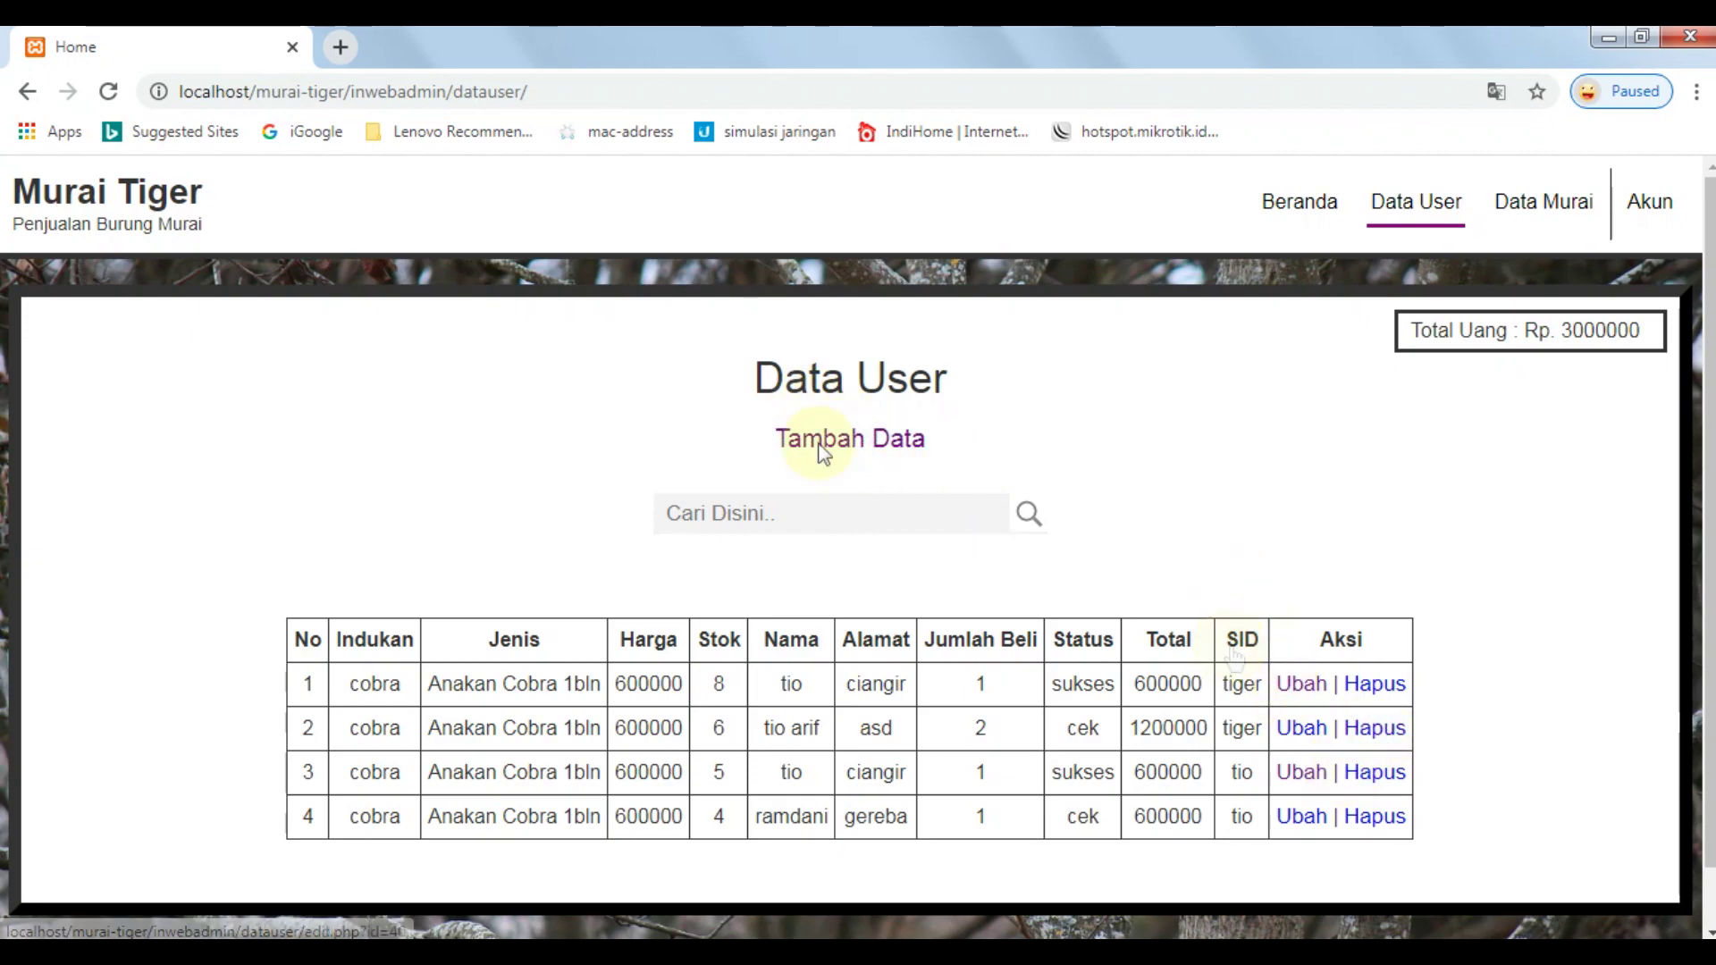
Delete the second order (1200000) and confirm, leaving Total Uang at Rp. 1800000.
left_click(1369, 731)
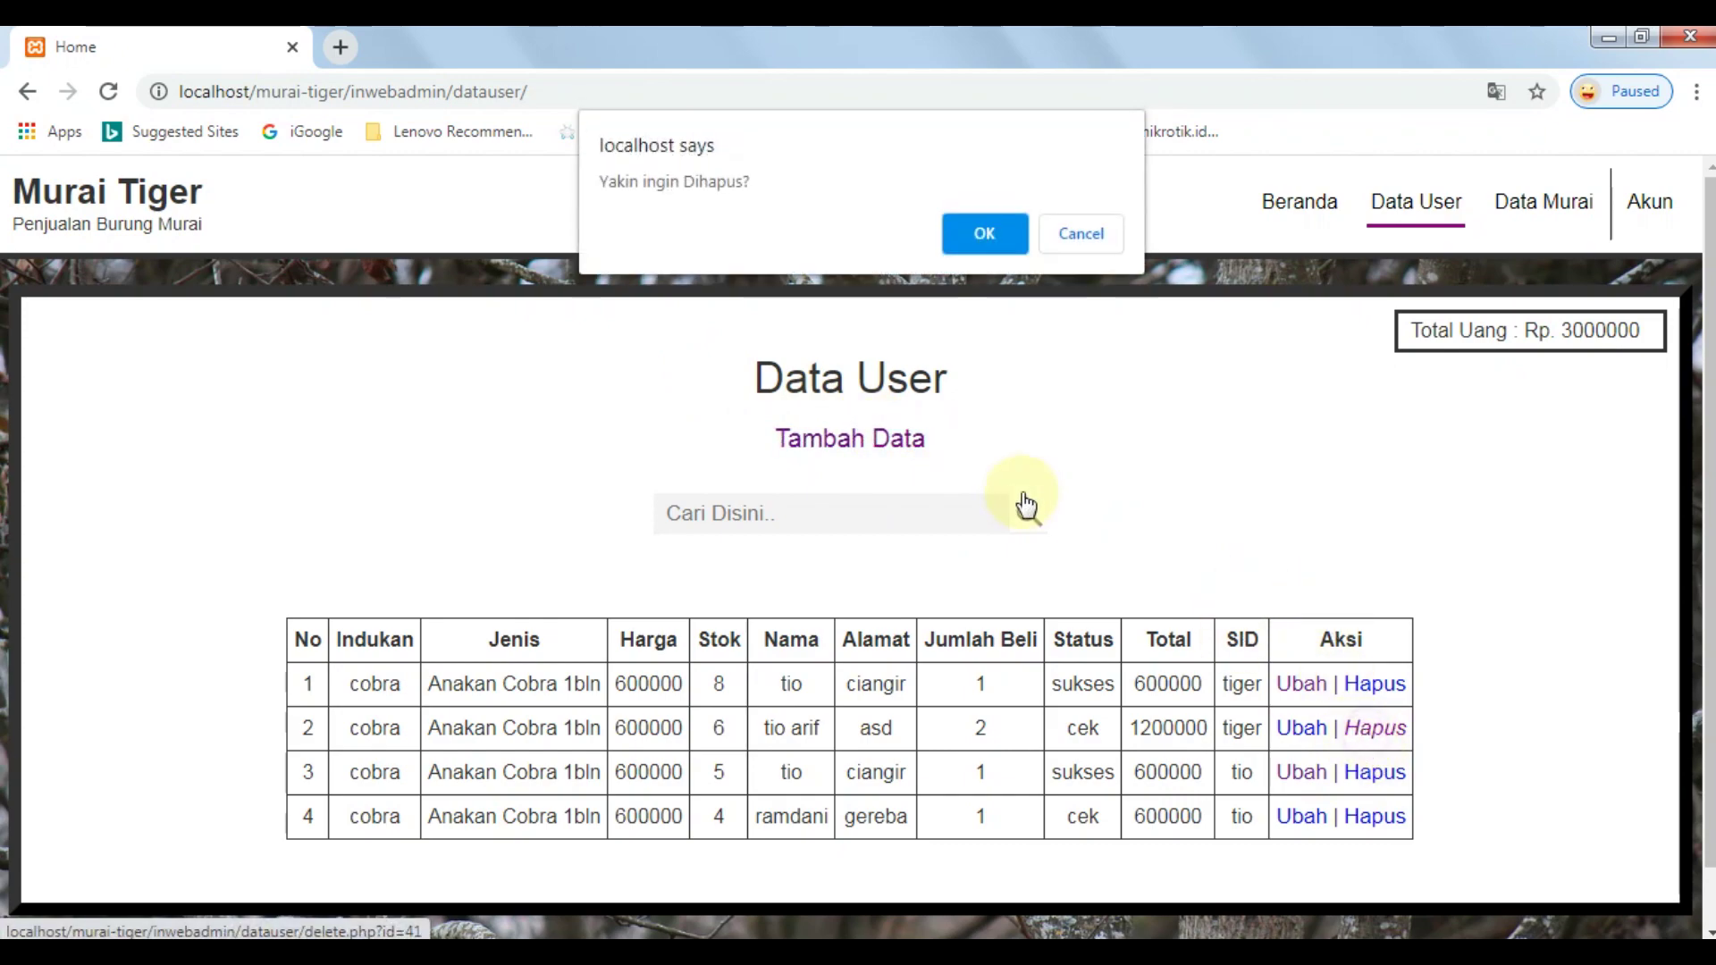
left_click(1004, 233)
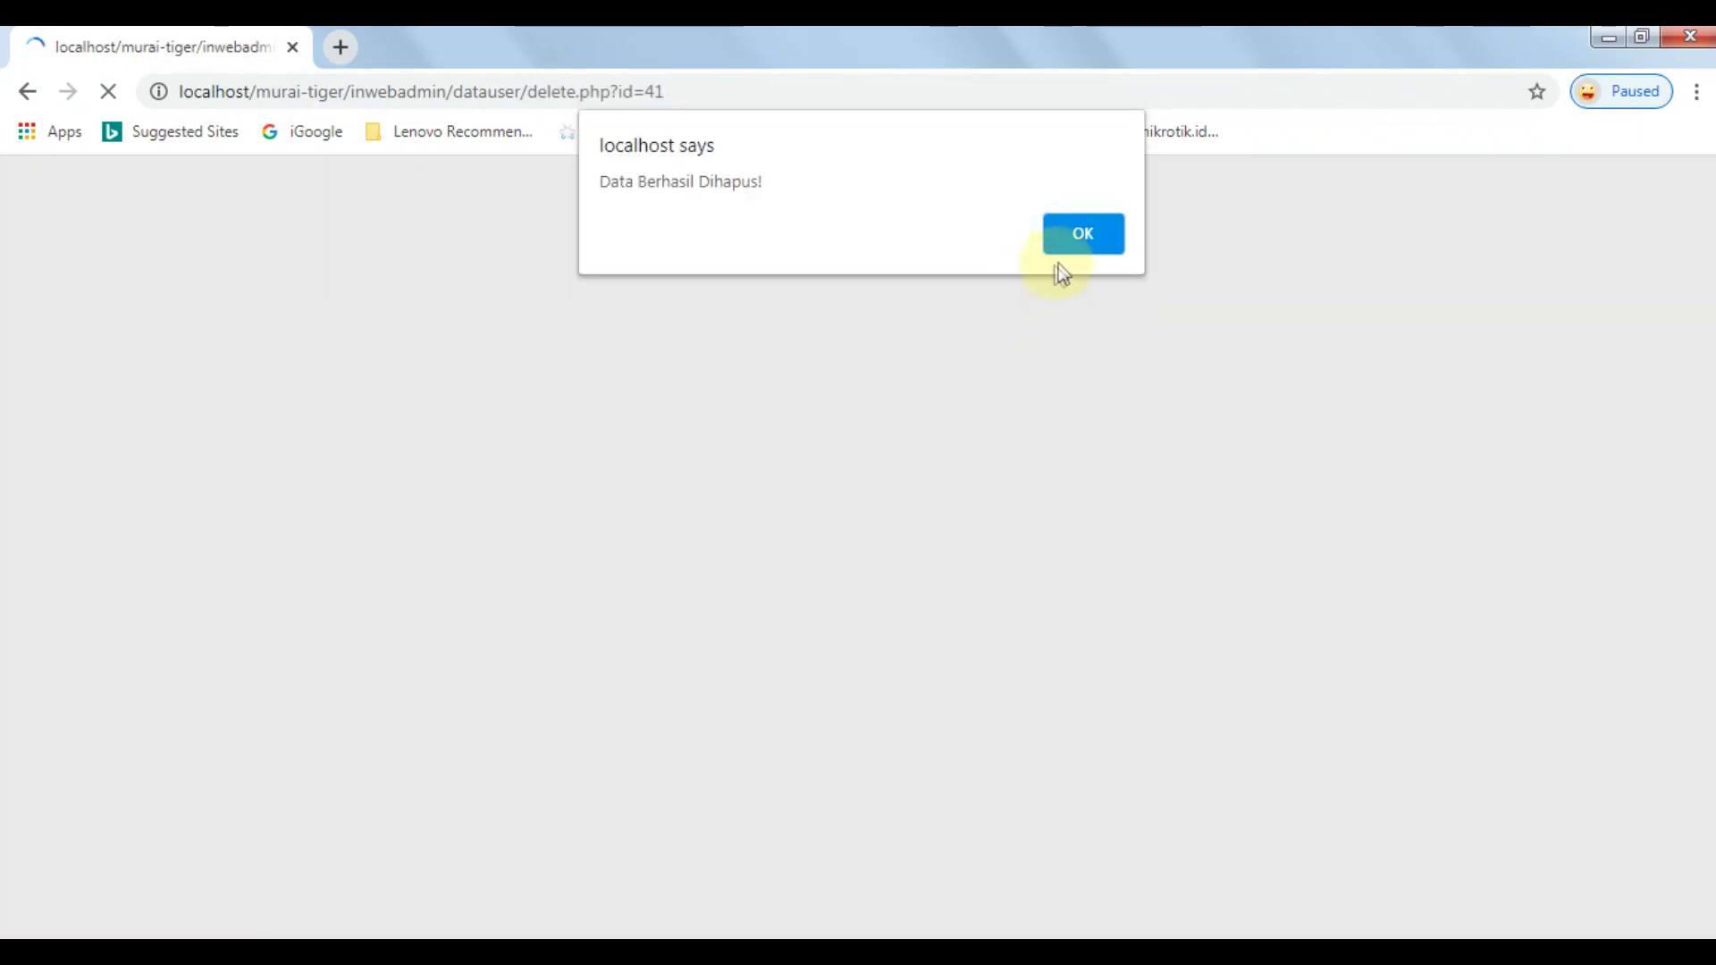
left_click(1078, 246)
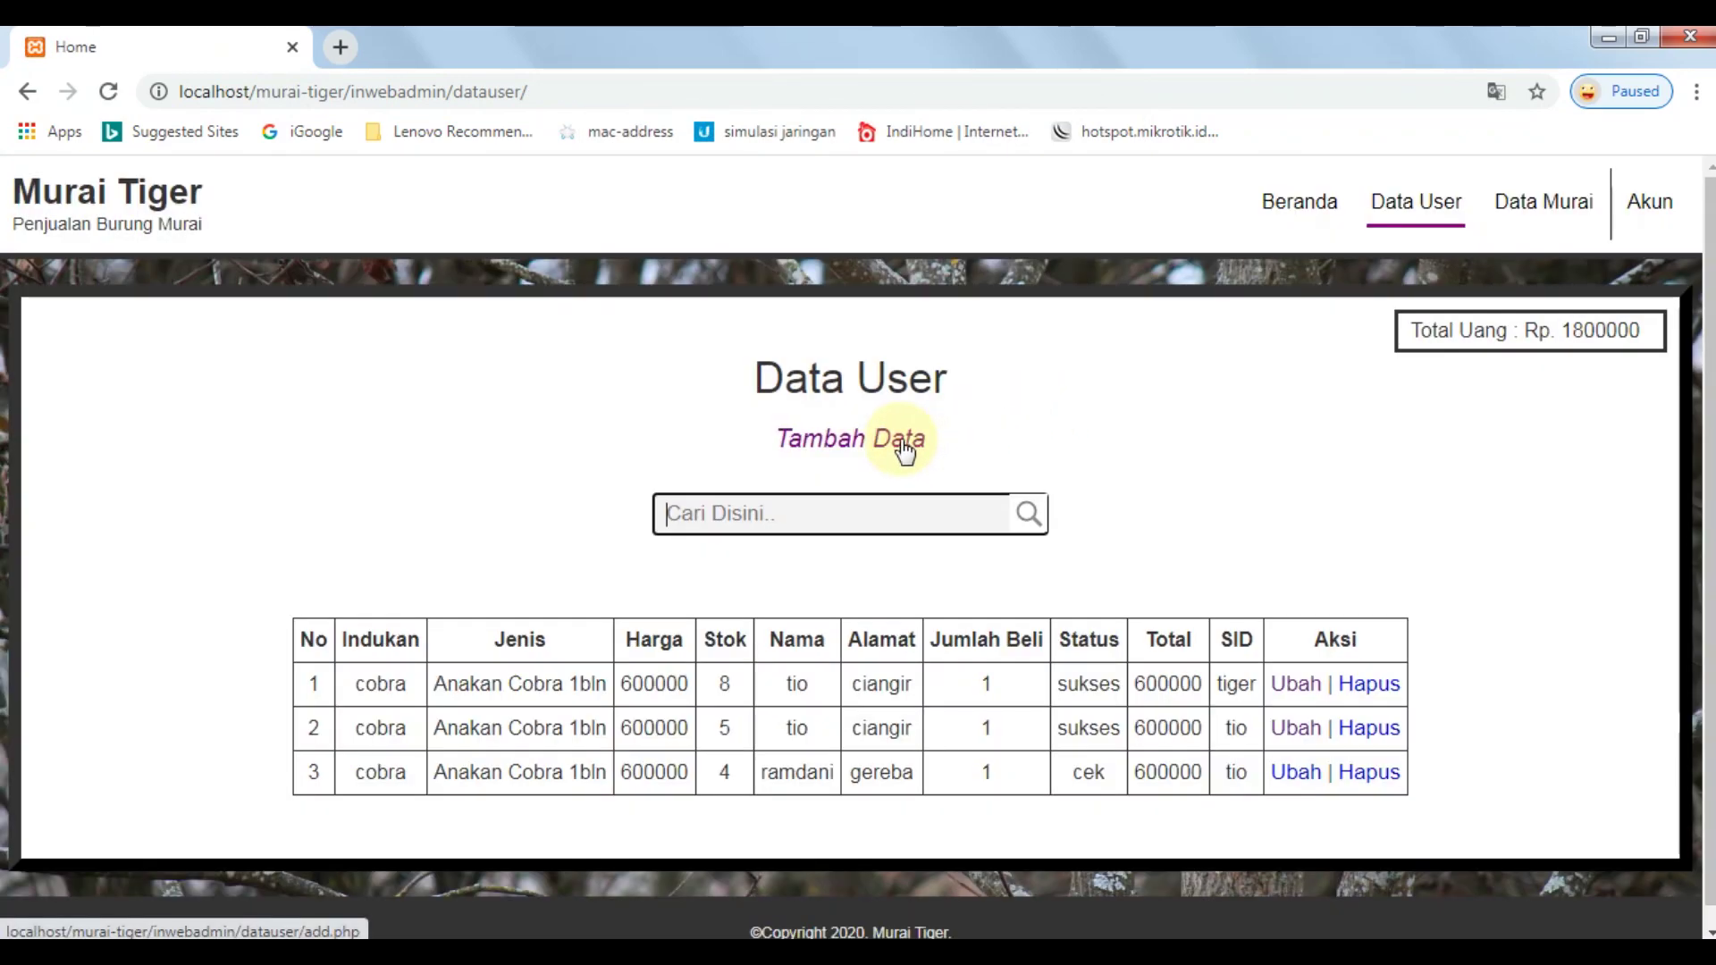
Start a new order with Anakan Icong 3bln as the bird type.
left_click(902, 440)
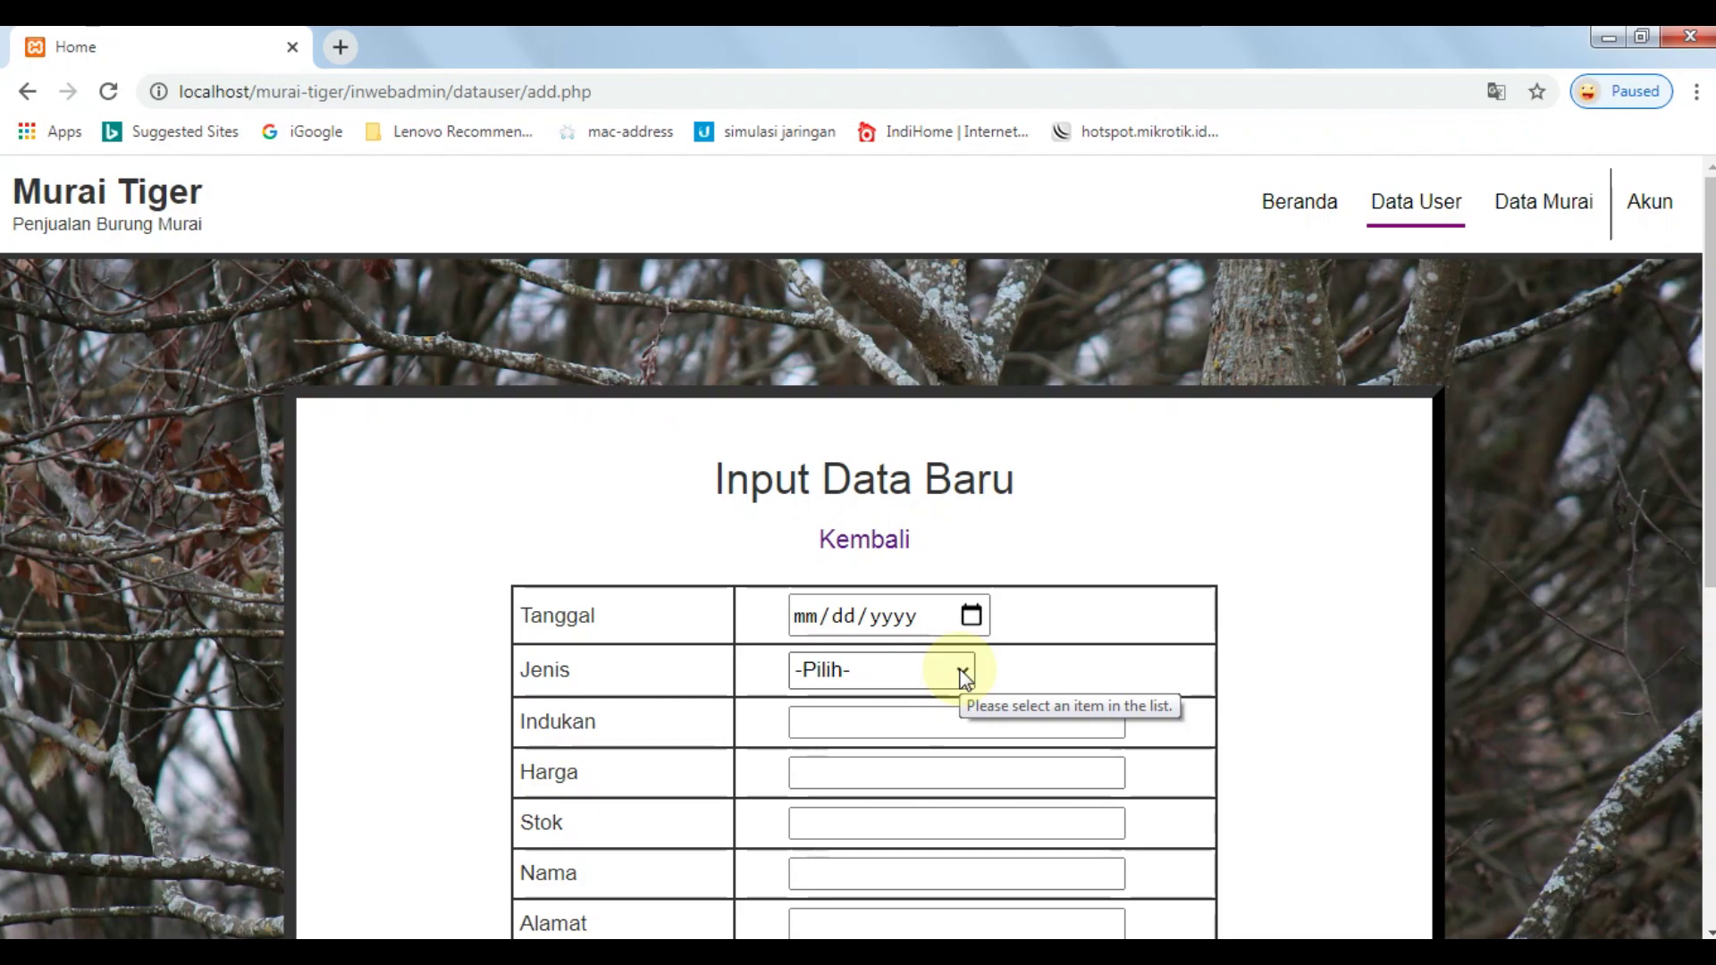
left_click(963, 679)
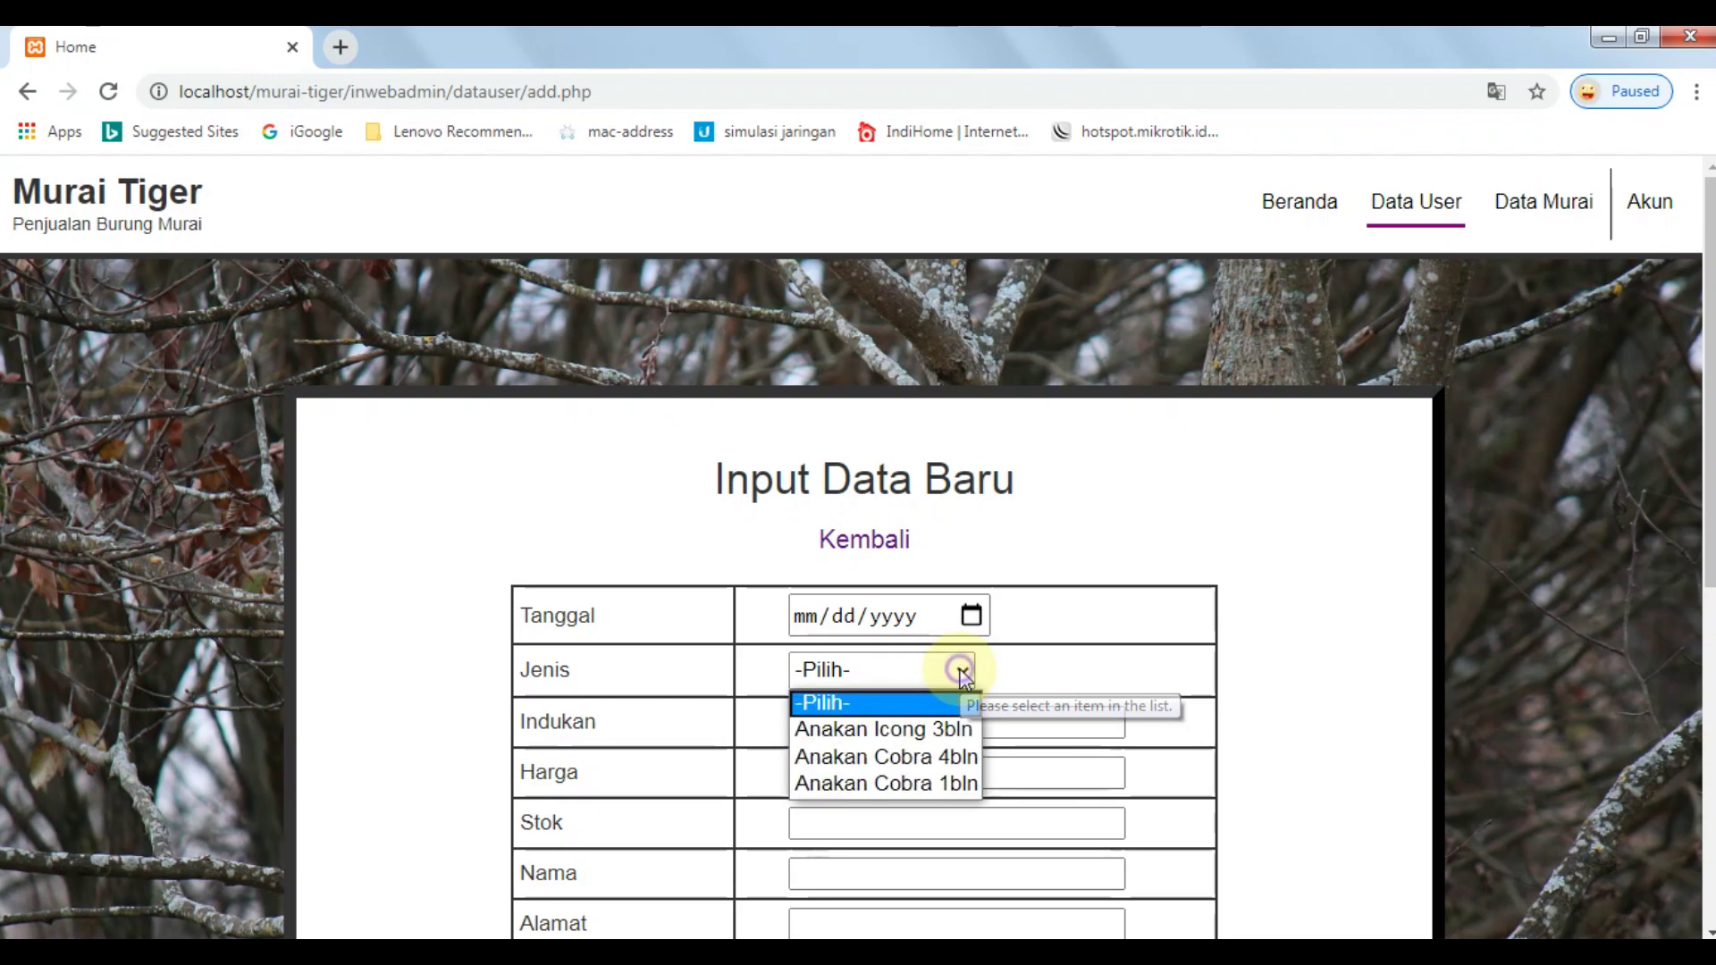
left_click(957, 728)
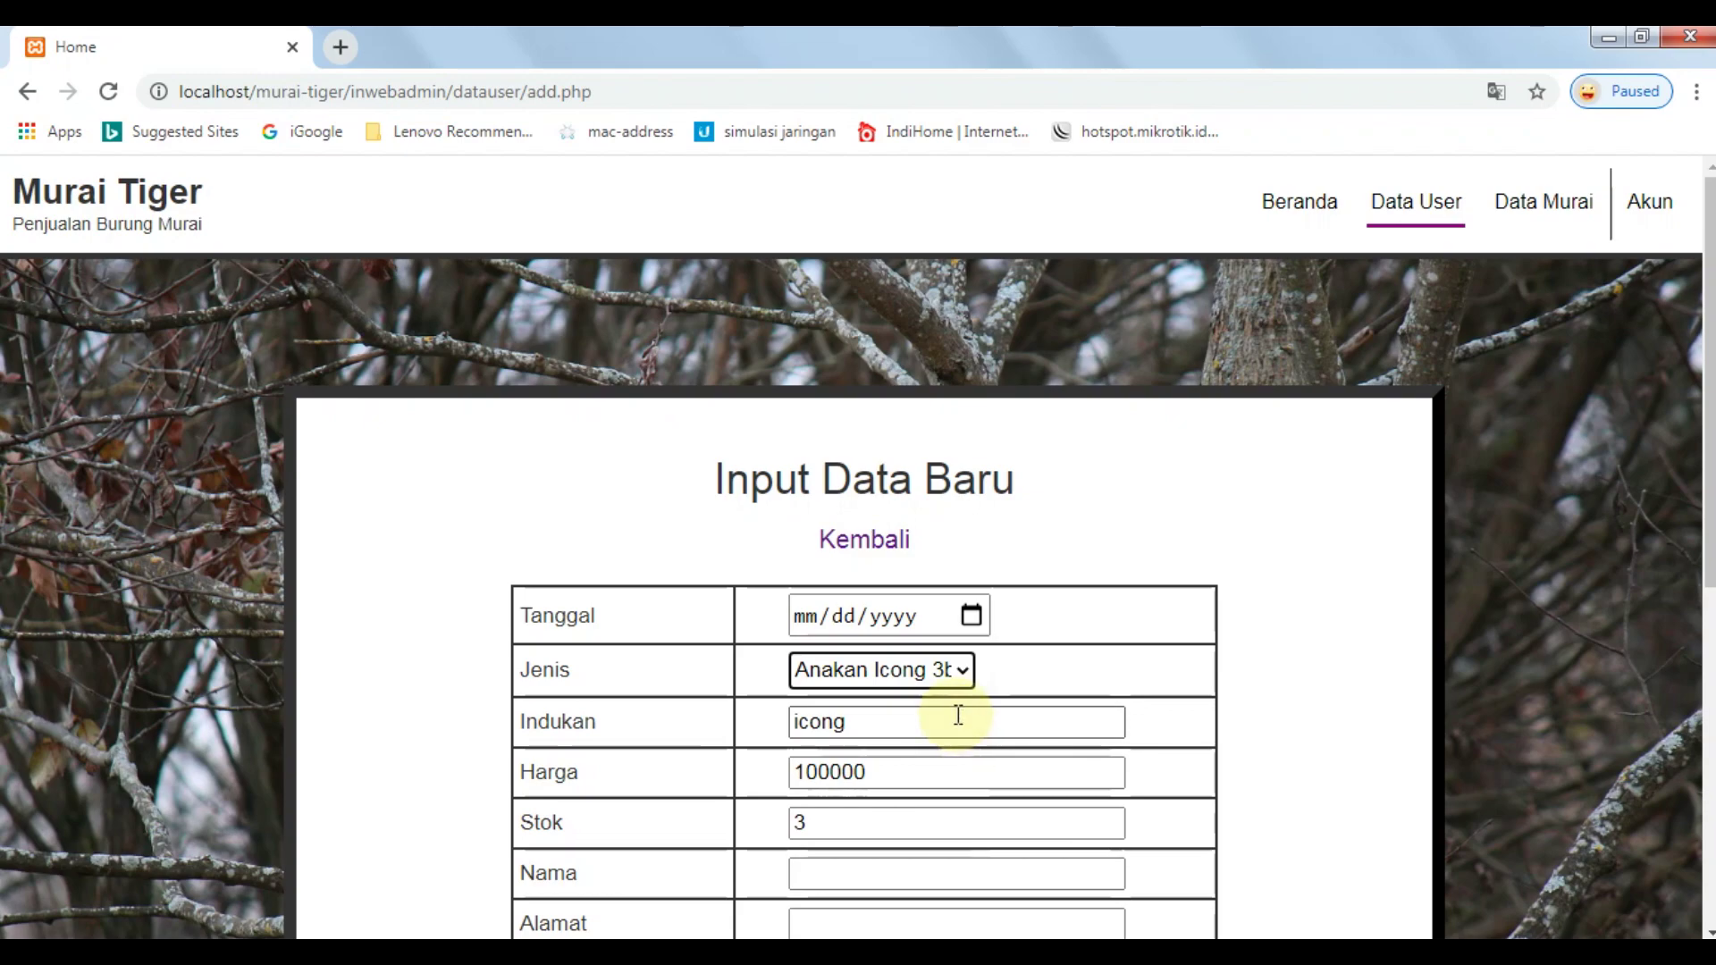
left_click(955, 686)
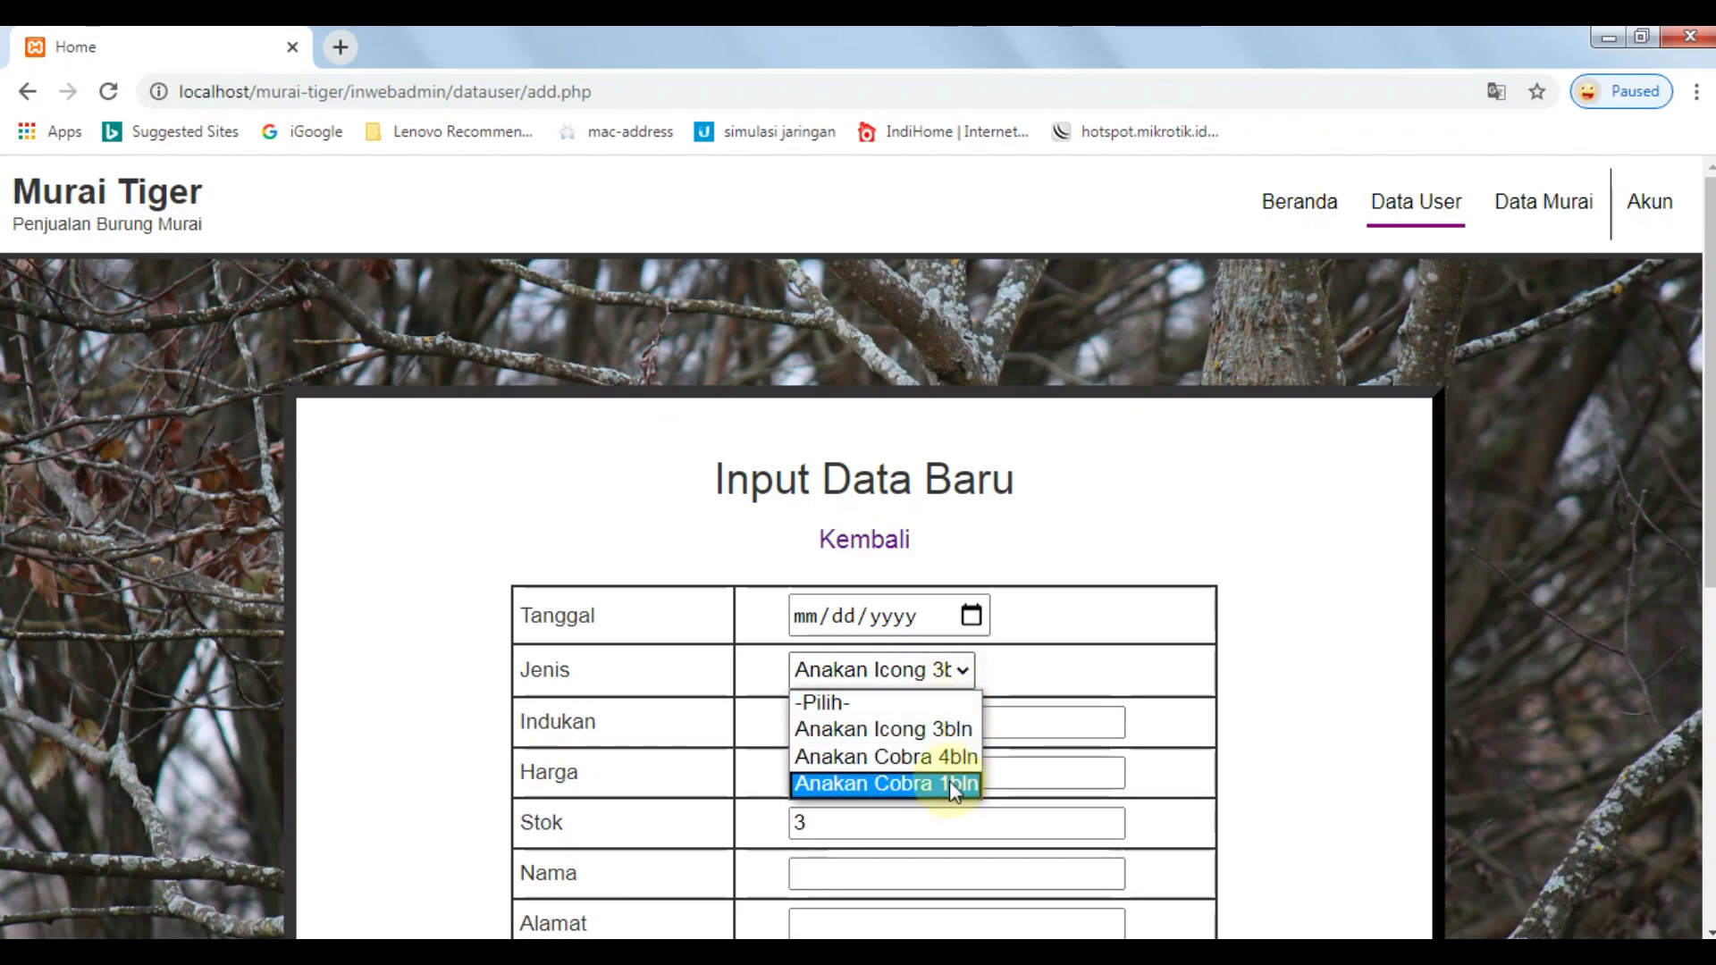
left_click(949, 782)
left_click(920, 678)
left_click(907, 729)
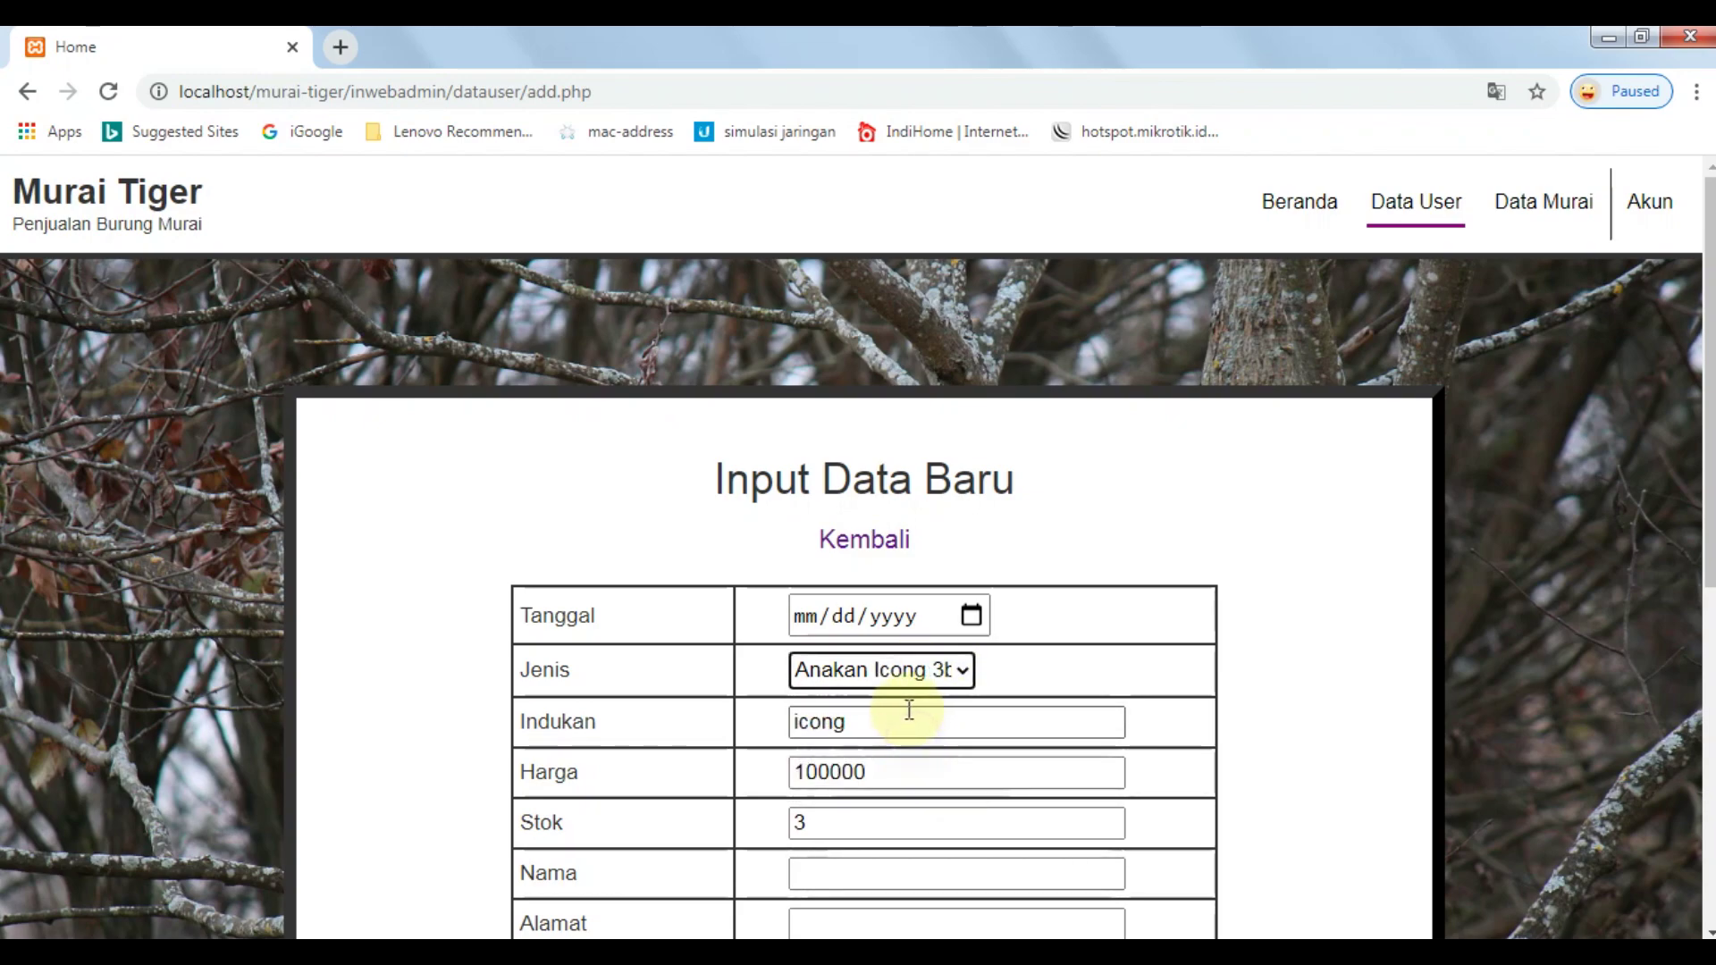
left_click(810, 720)
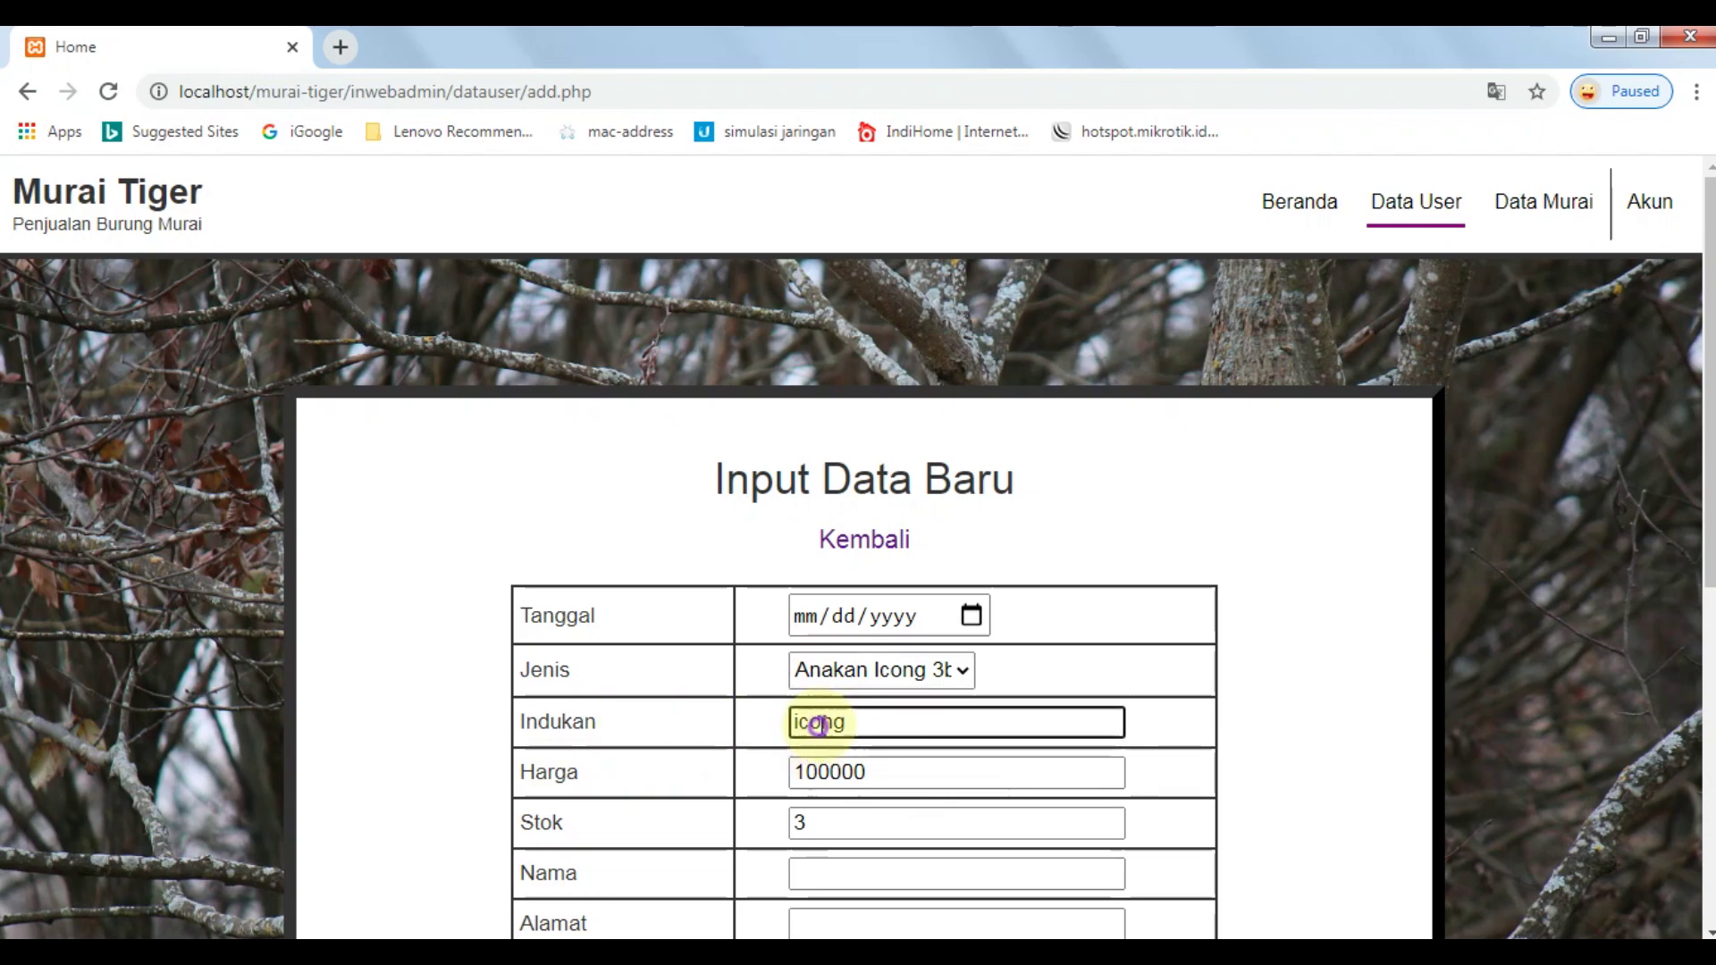
left_click(845, 772)
left_click(865, 818)
scroll(836, 760, "down", 4)
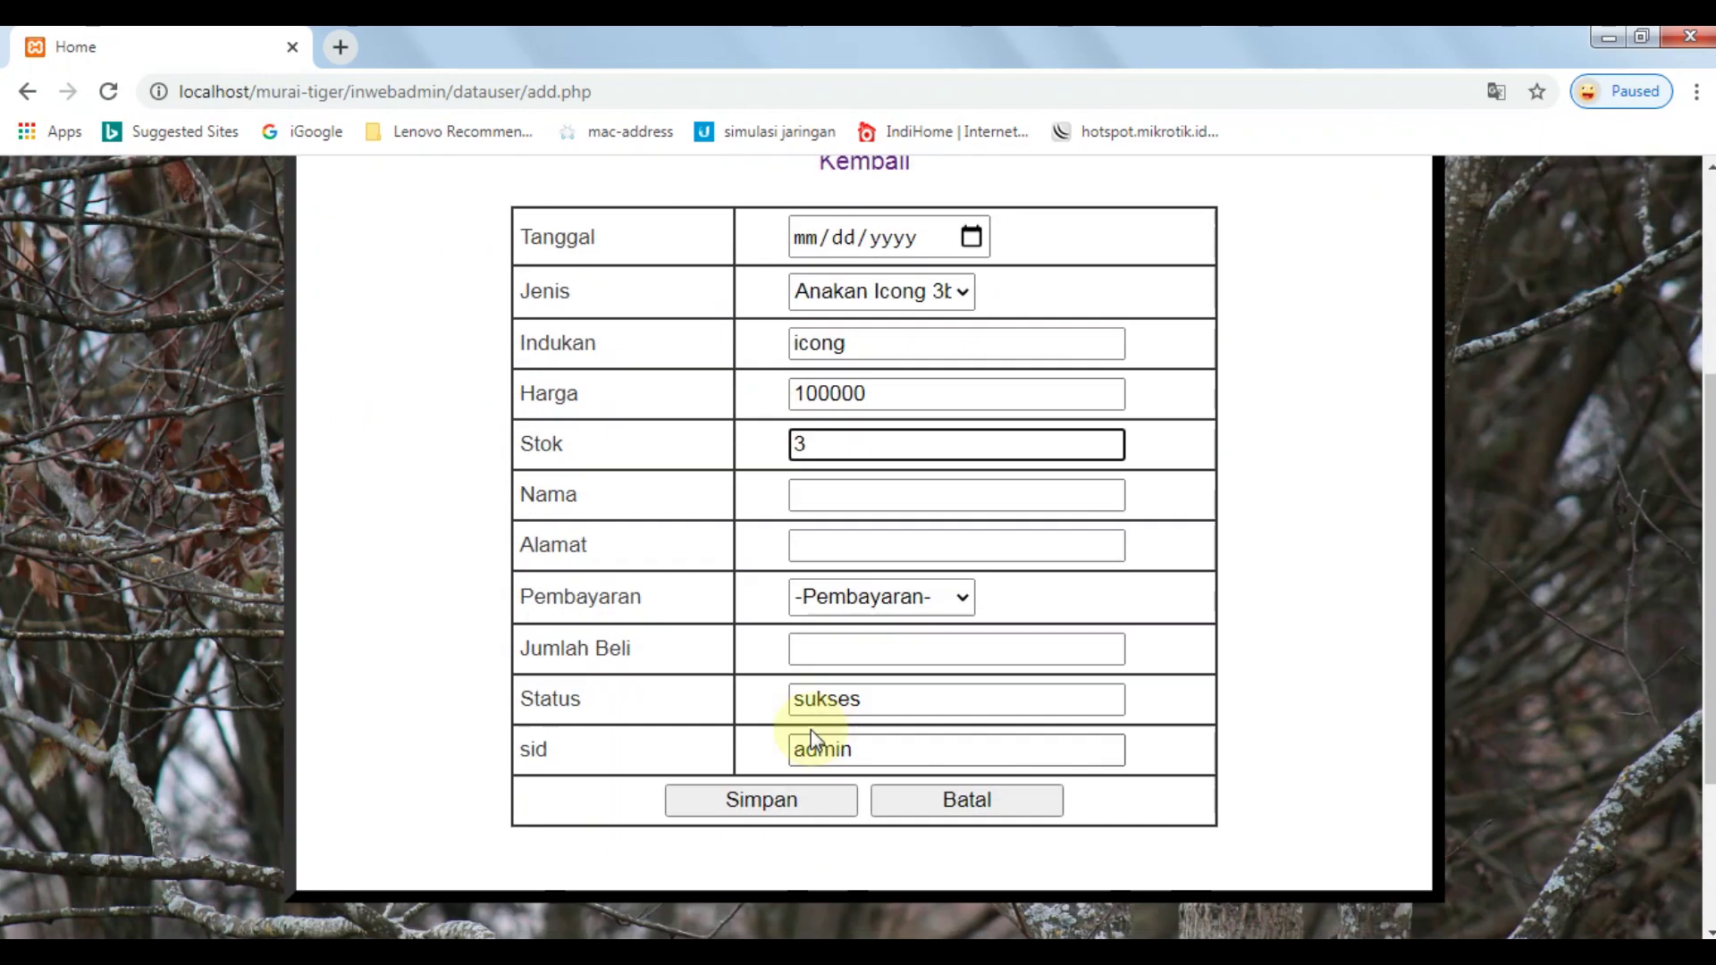
Enter the buyer's name and address and choose Bayar Di Tempat as payment method.
left_click(836, 493)
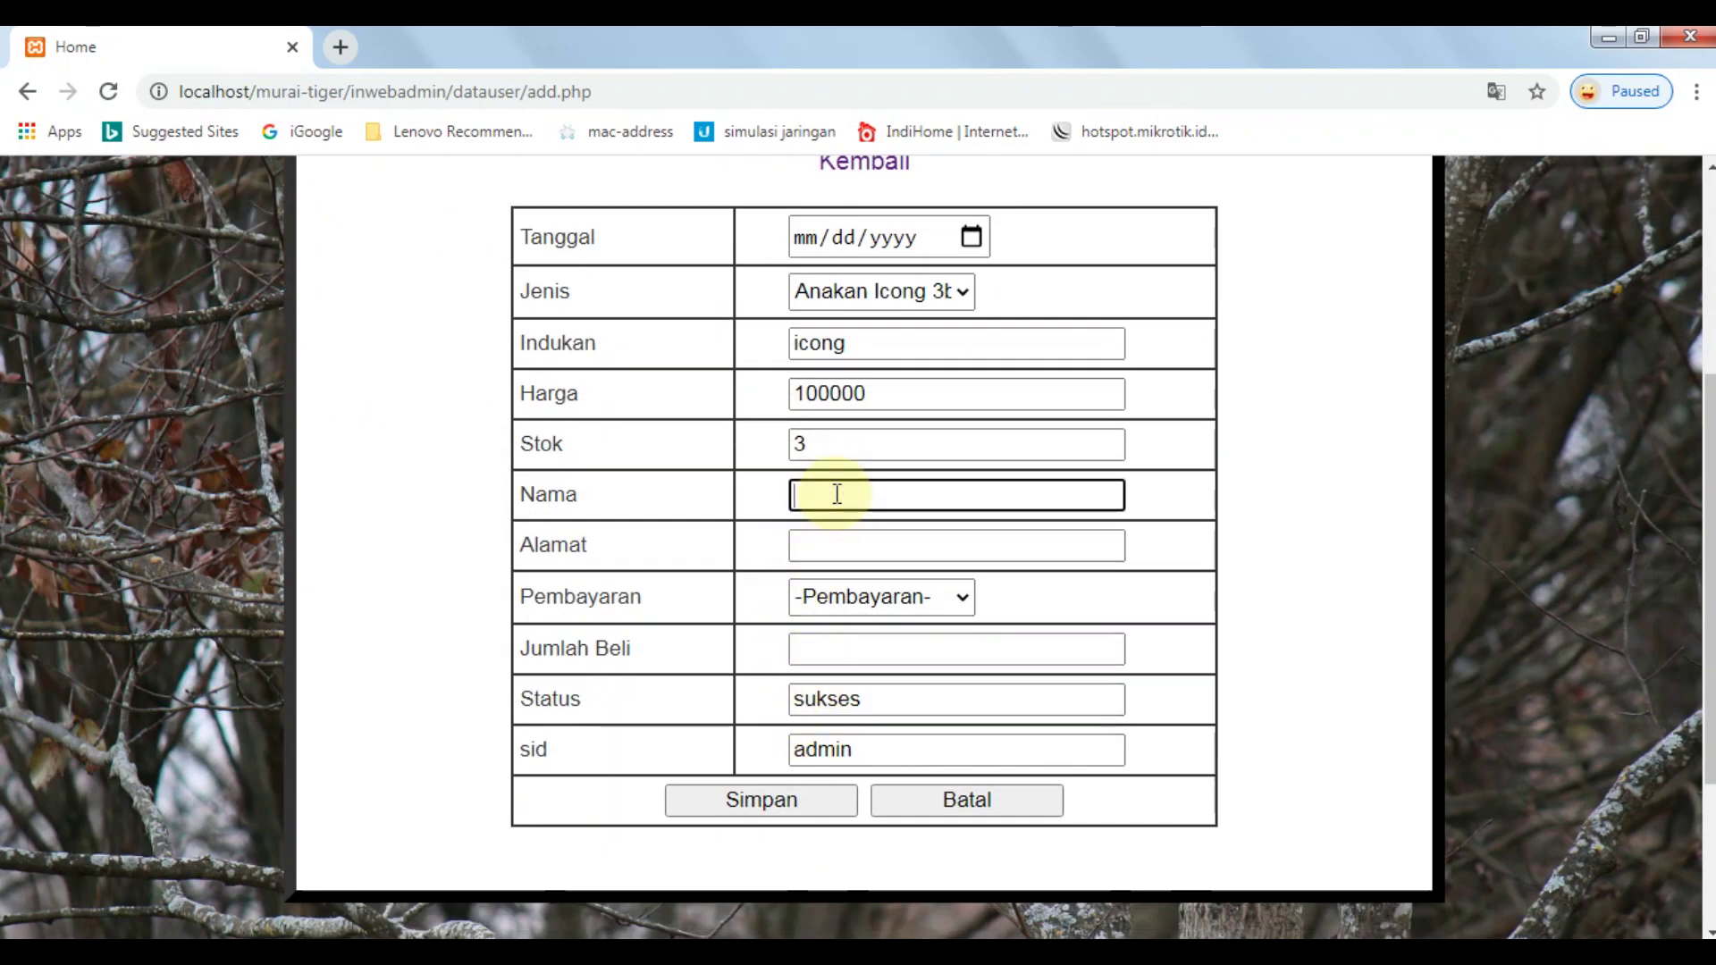
type("tio")
key("Tab")
type("c")
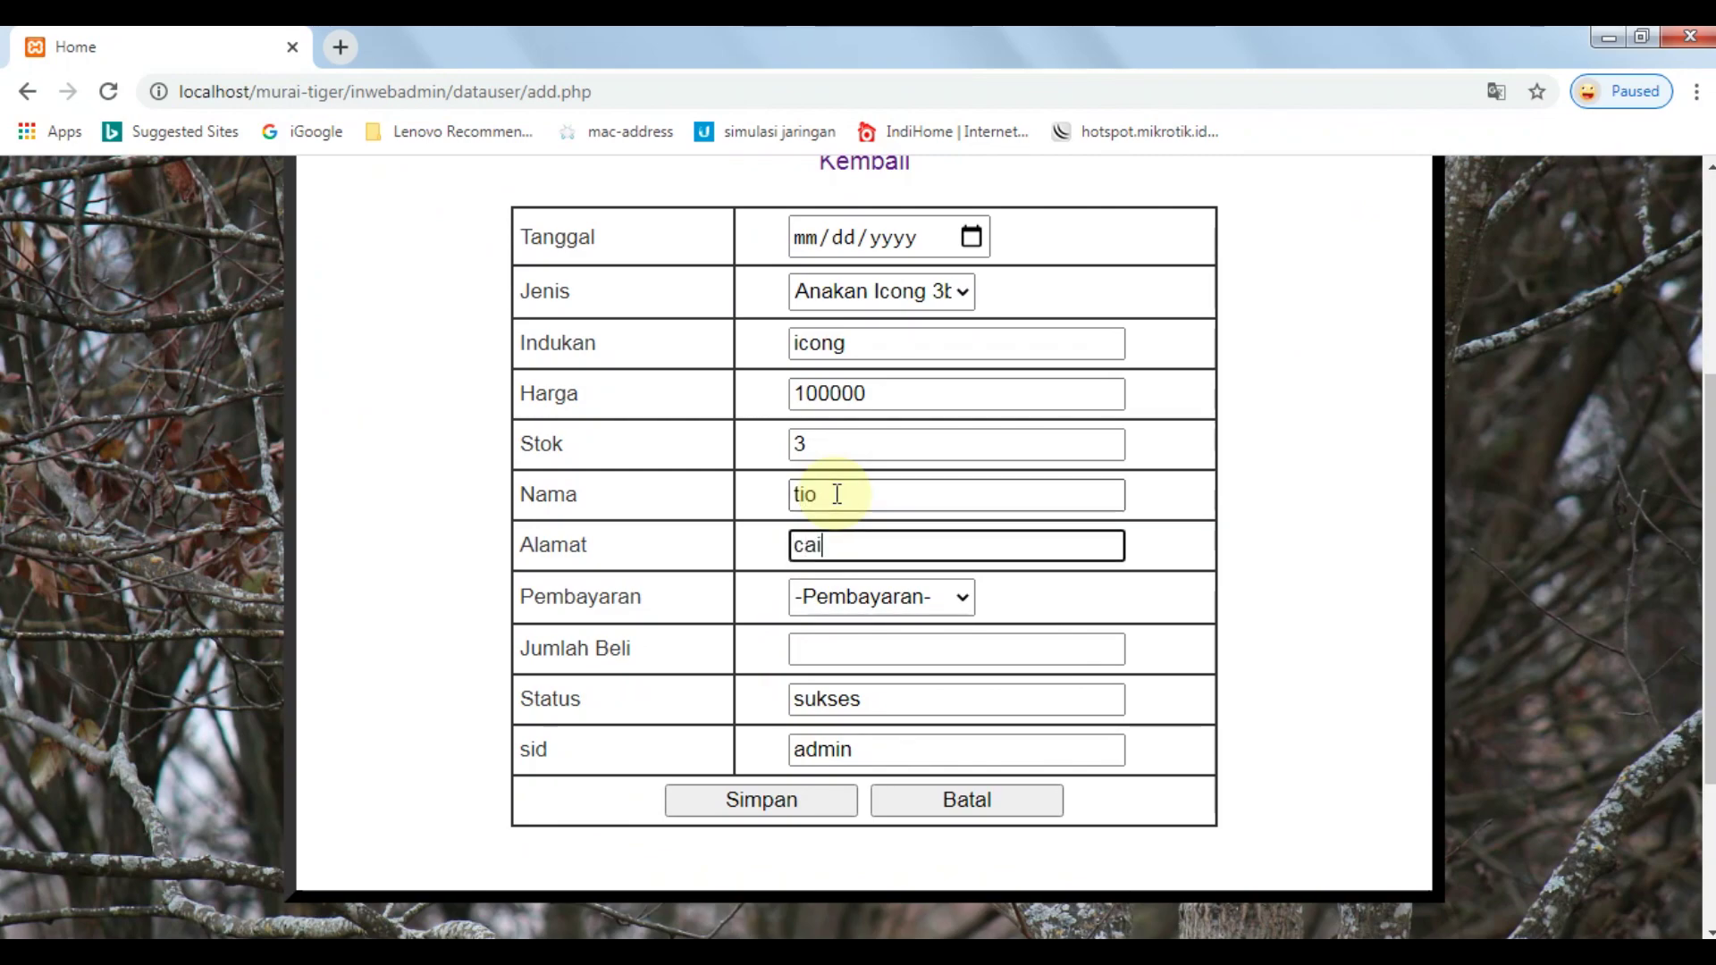
type("iangir")
key("Tab")
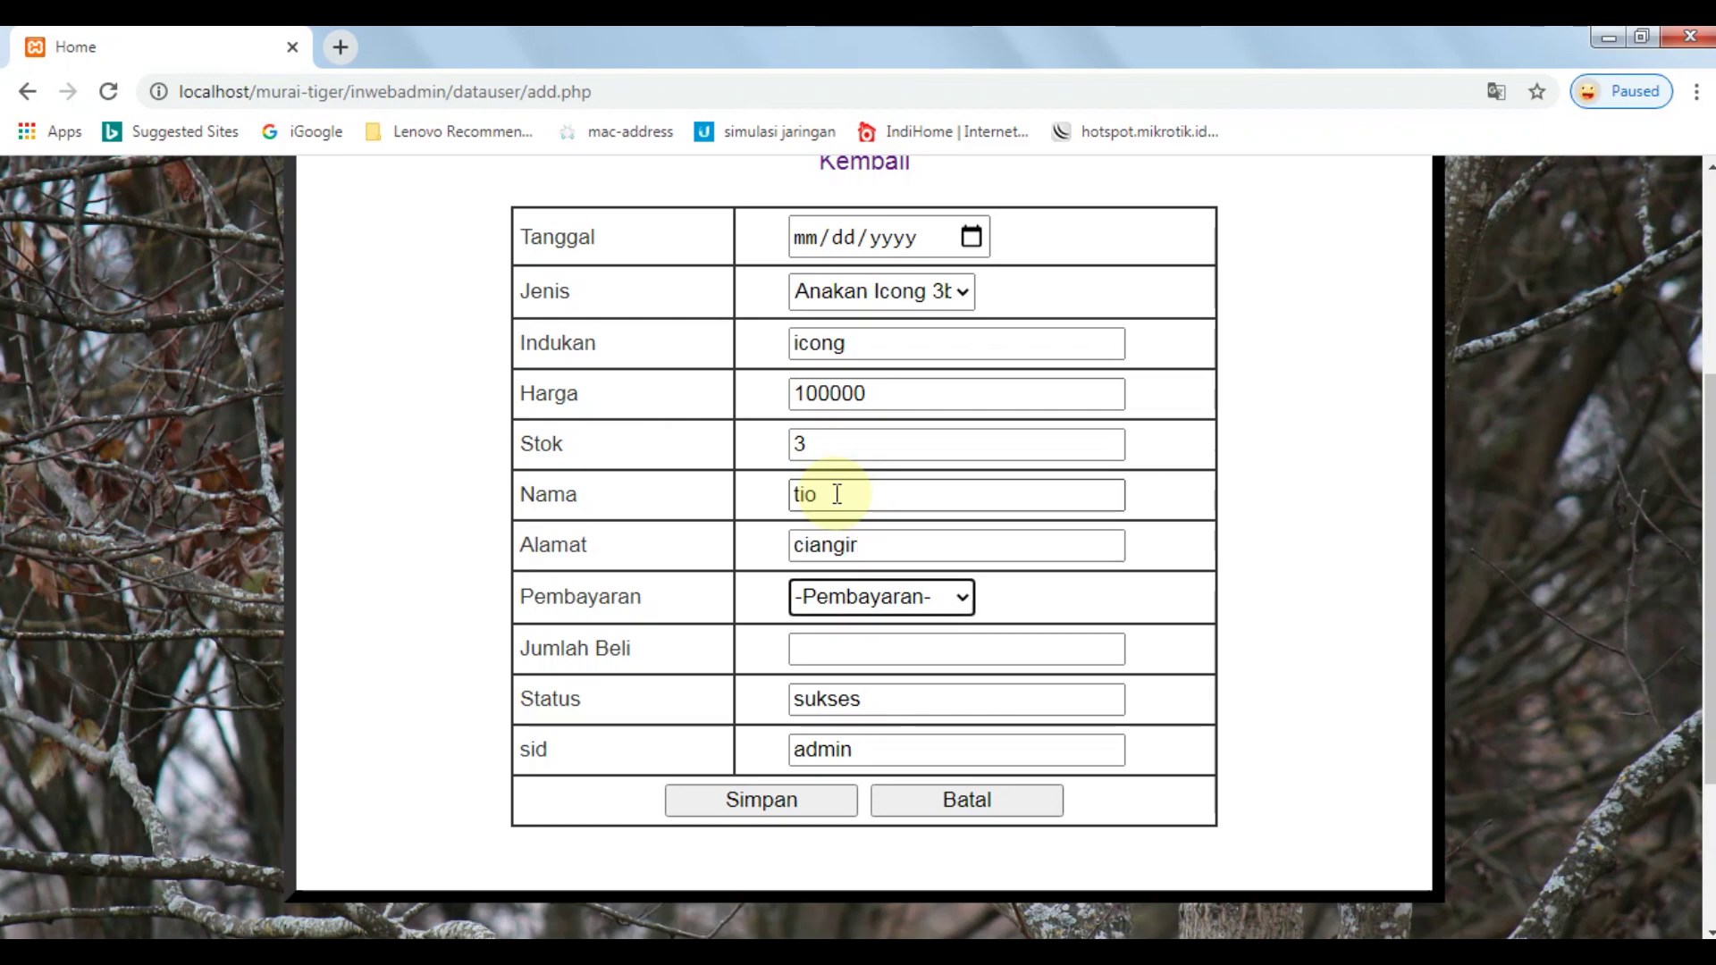
left_click(934, 599)
left_click(911, 656)
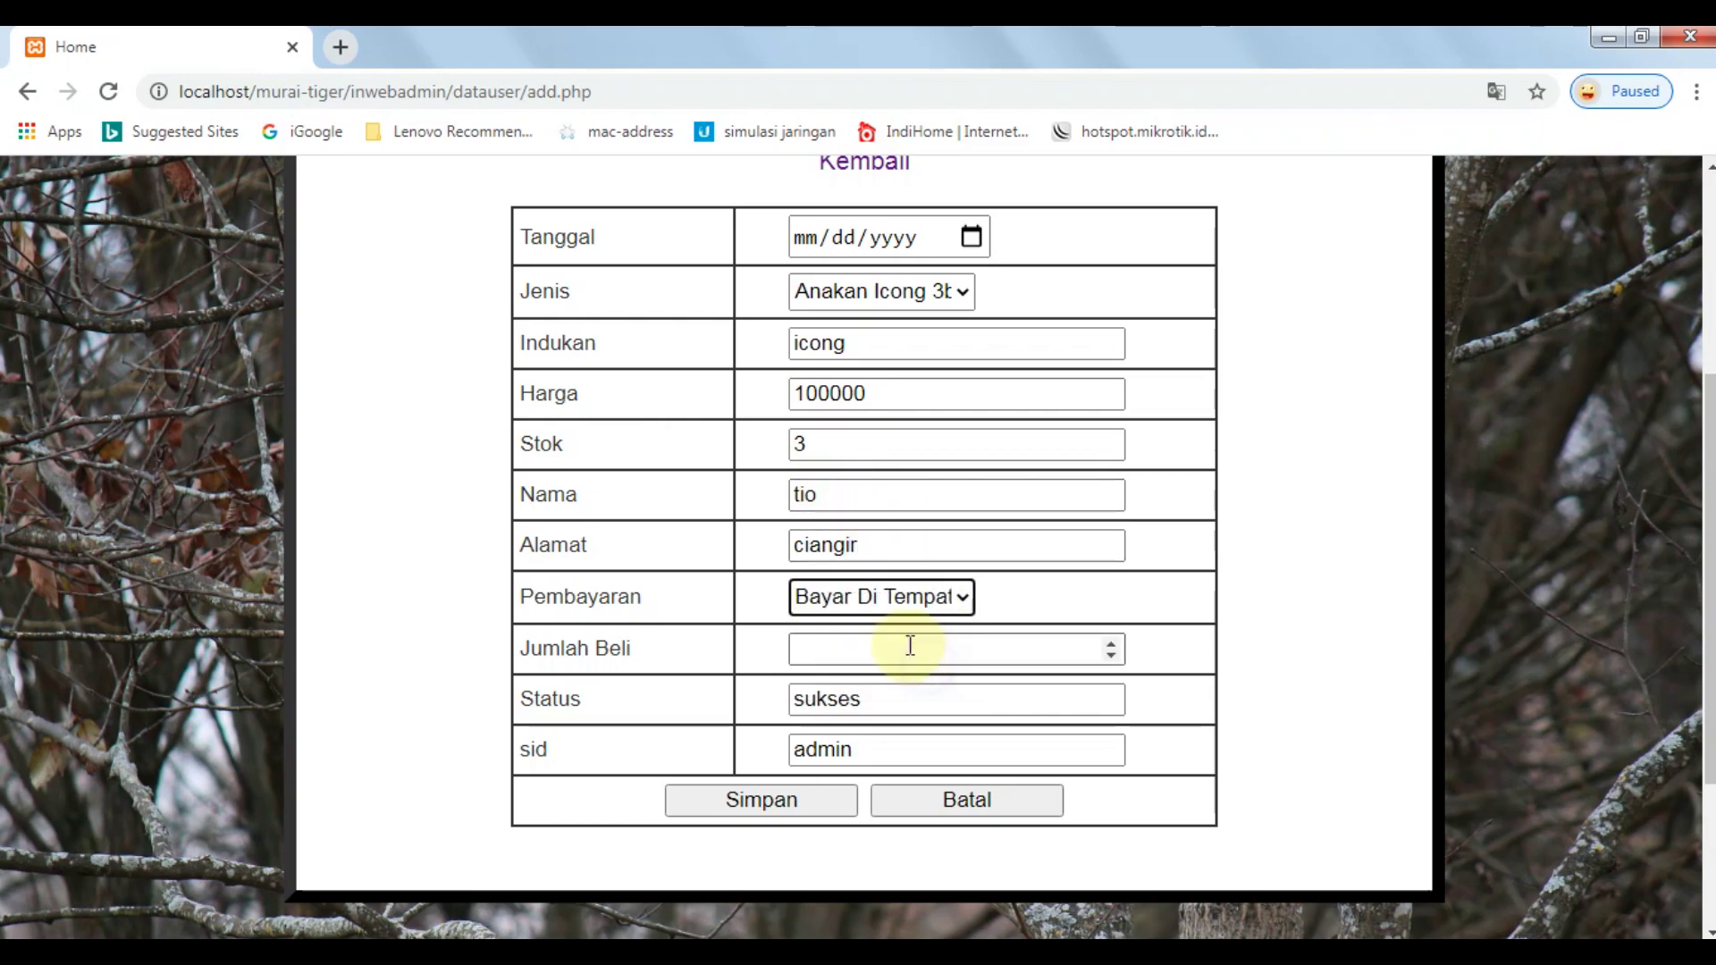
left_click(909, 647)
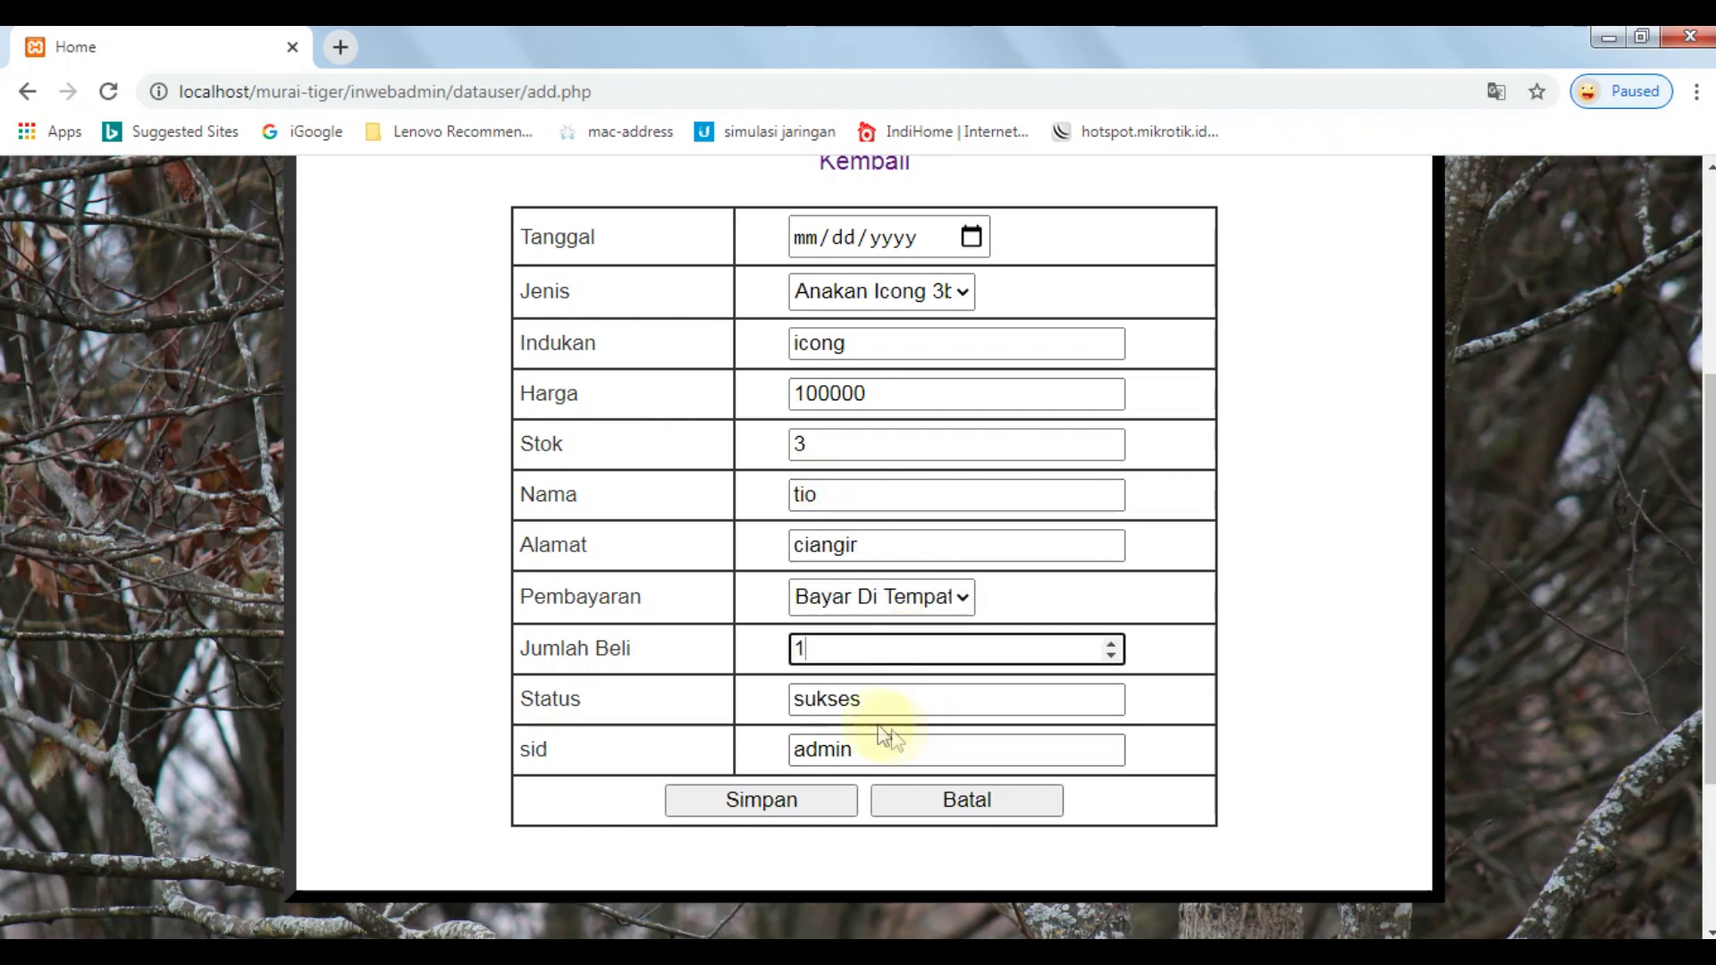
double_click(854, 695)
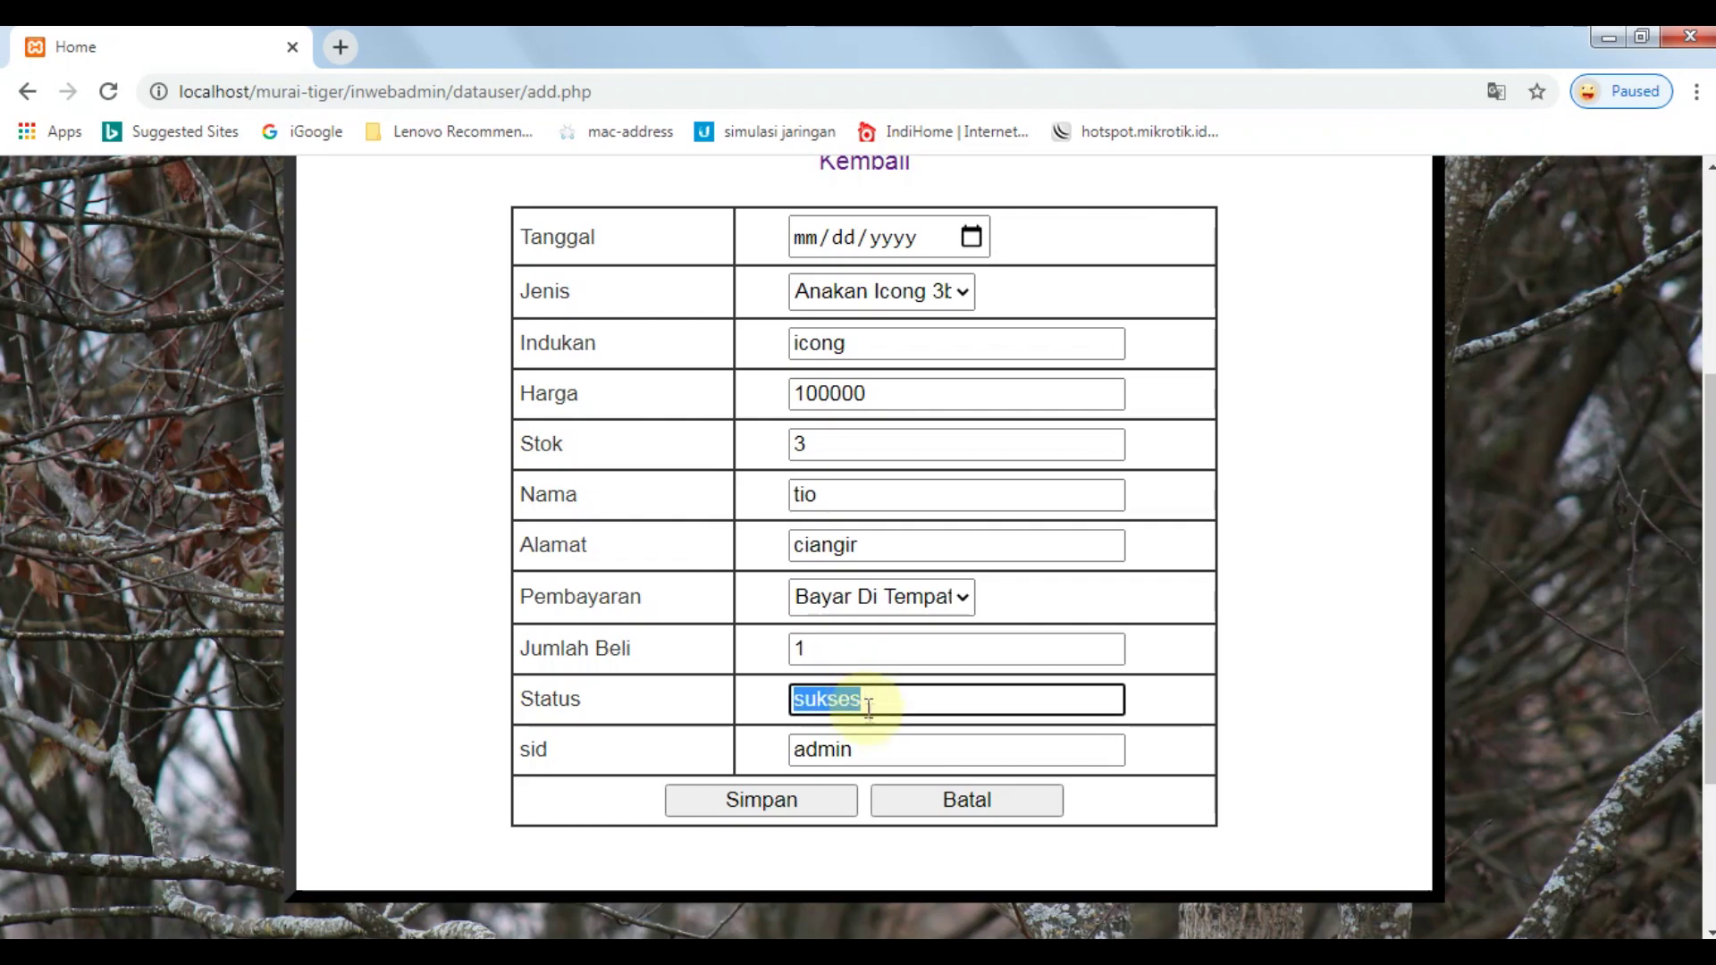
Set Tanggal to today's date and save the new order.
left_click(796, 797)
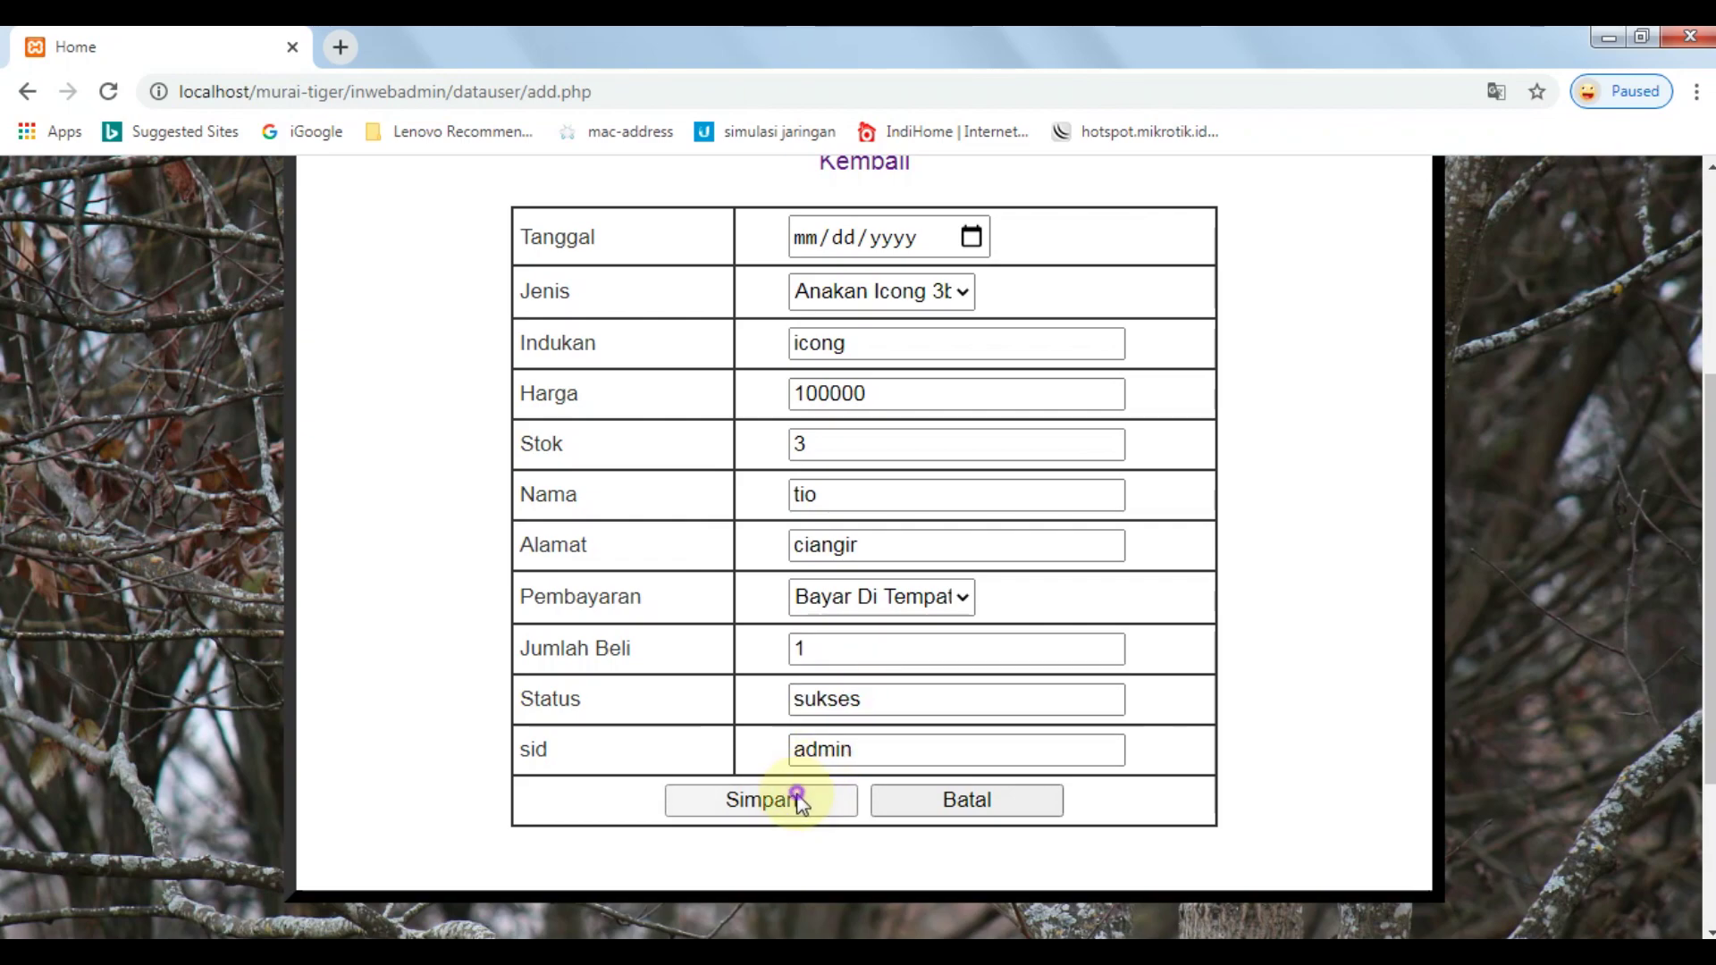
left_click(969, 239)
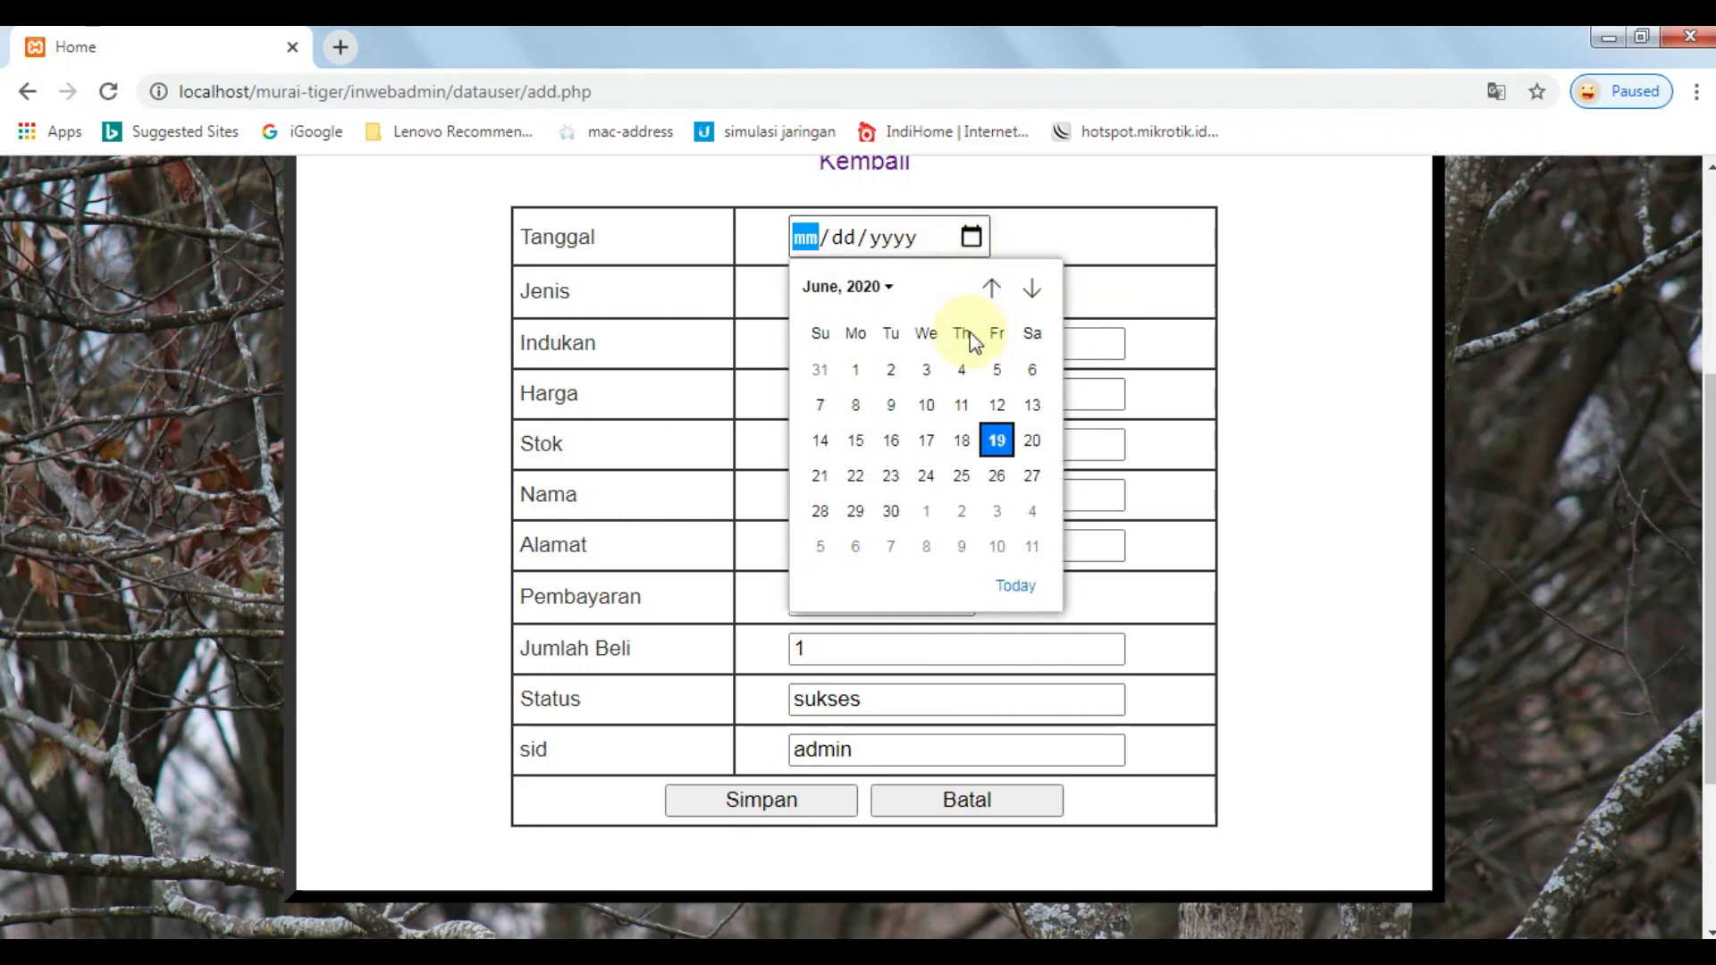
left_click(1015, 583)
left_click(748, 811)
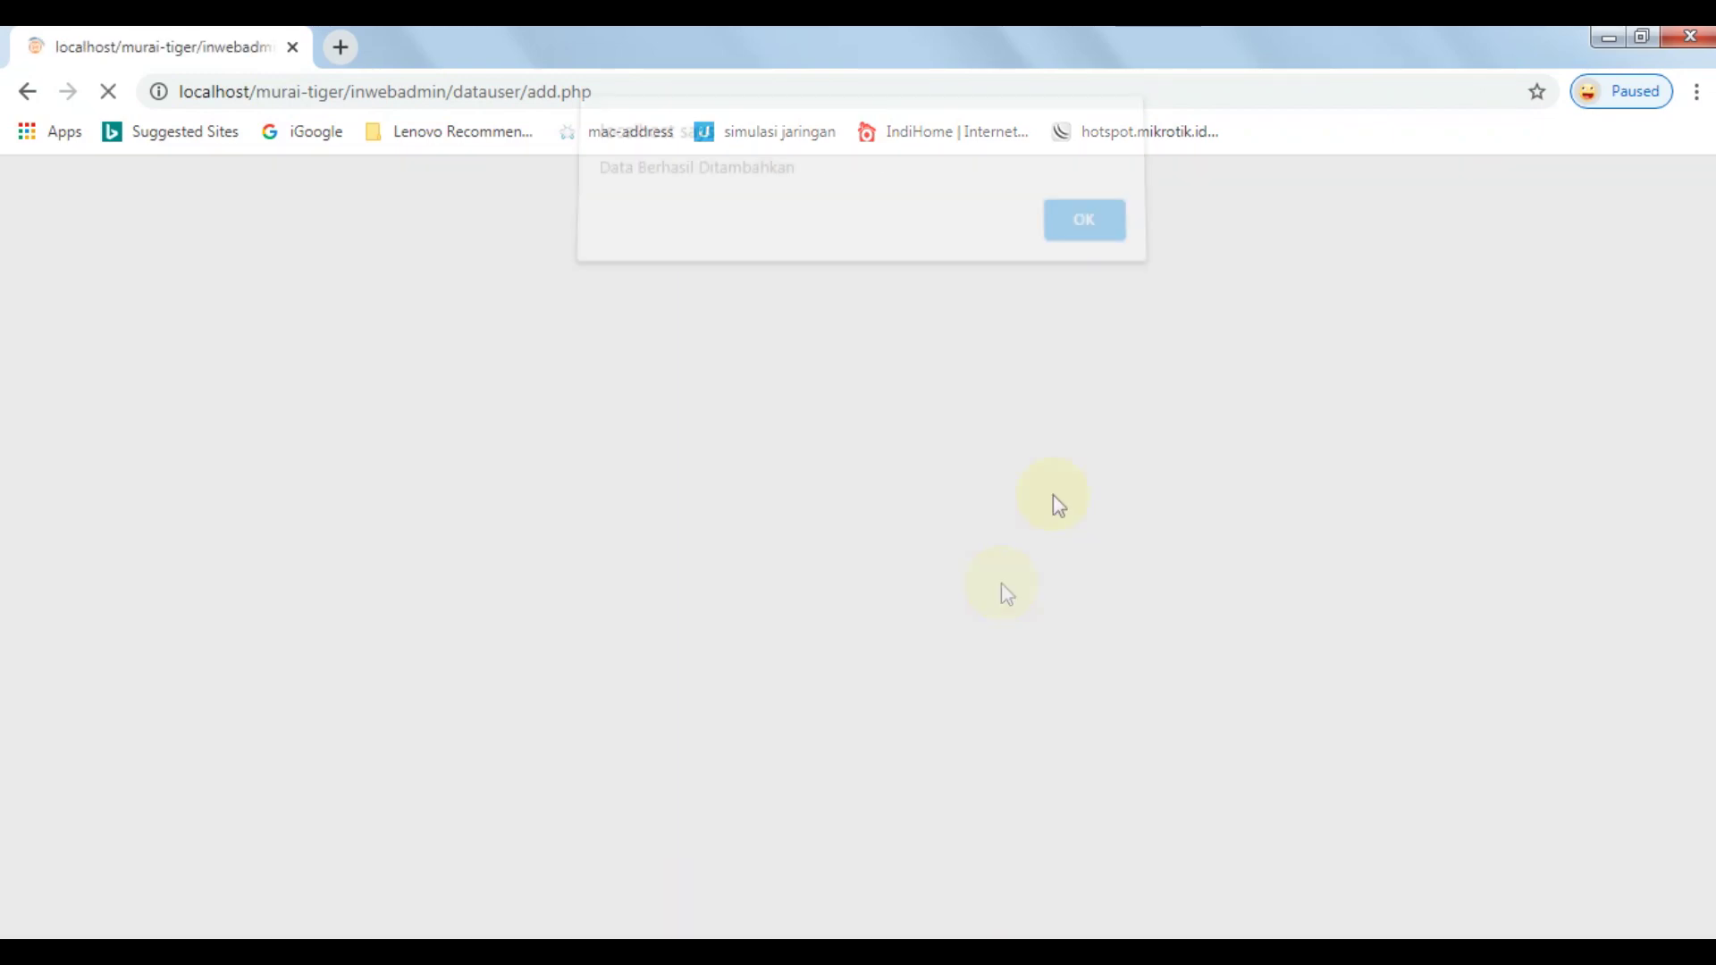
left_click(1084, 236)
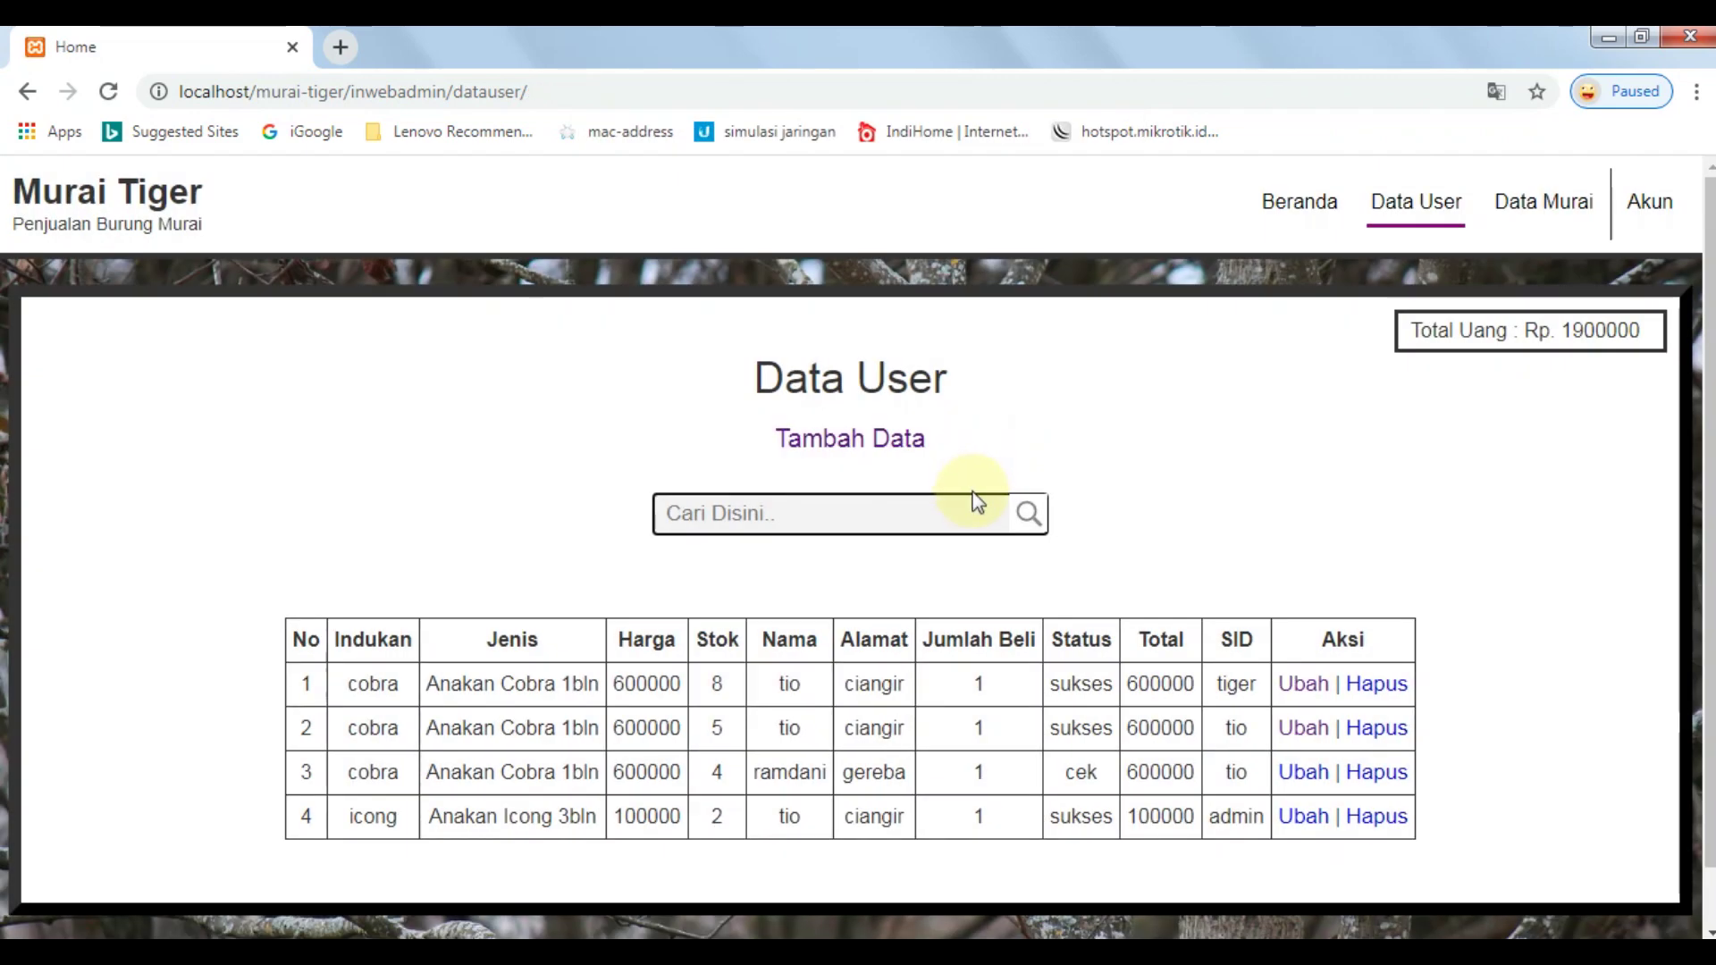
Check the new row and the Rp. 1900000 Total Uang, then go to Data Murai.
scroll(1122, 554, "down", 1)
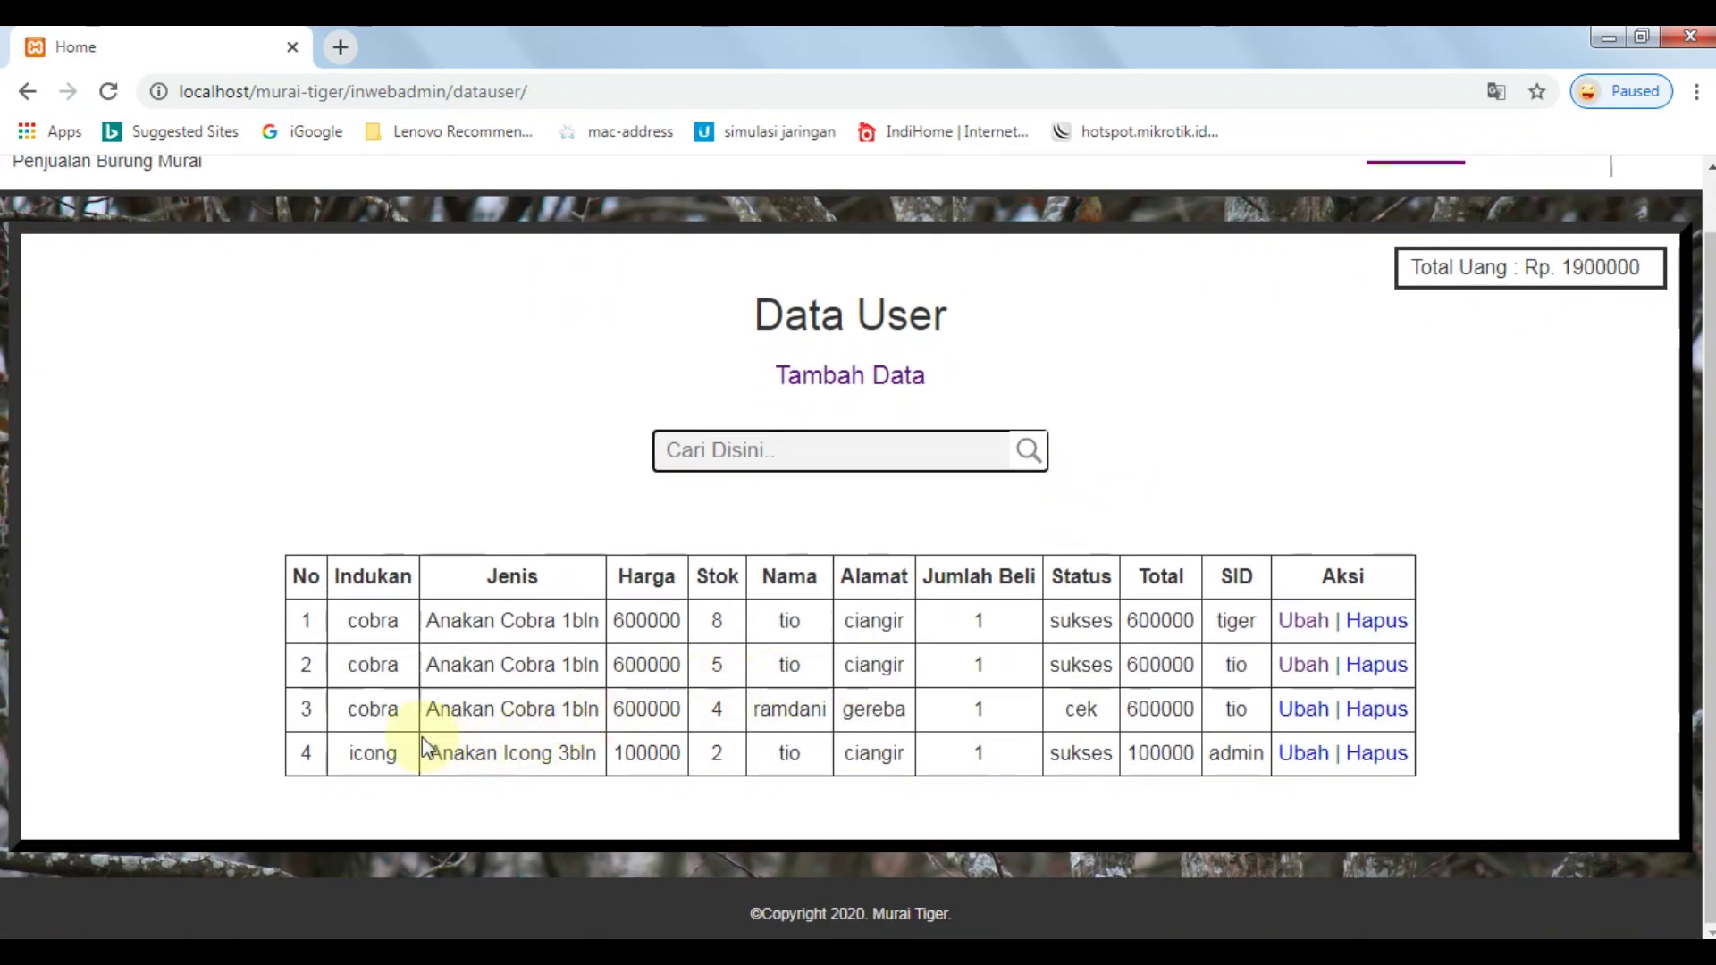
left_click_drag(452, 752, 1276, 762)
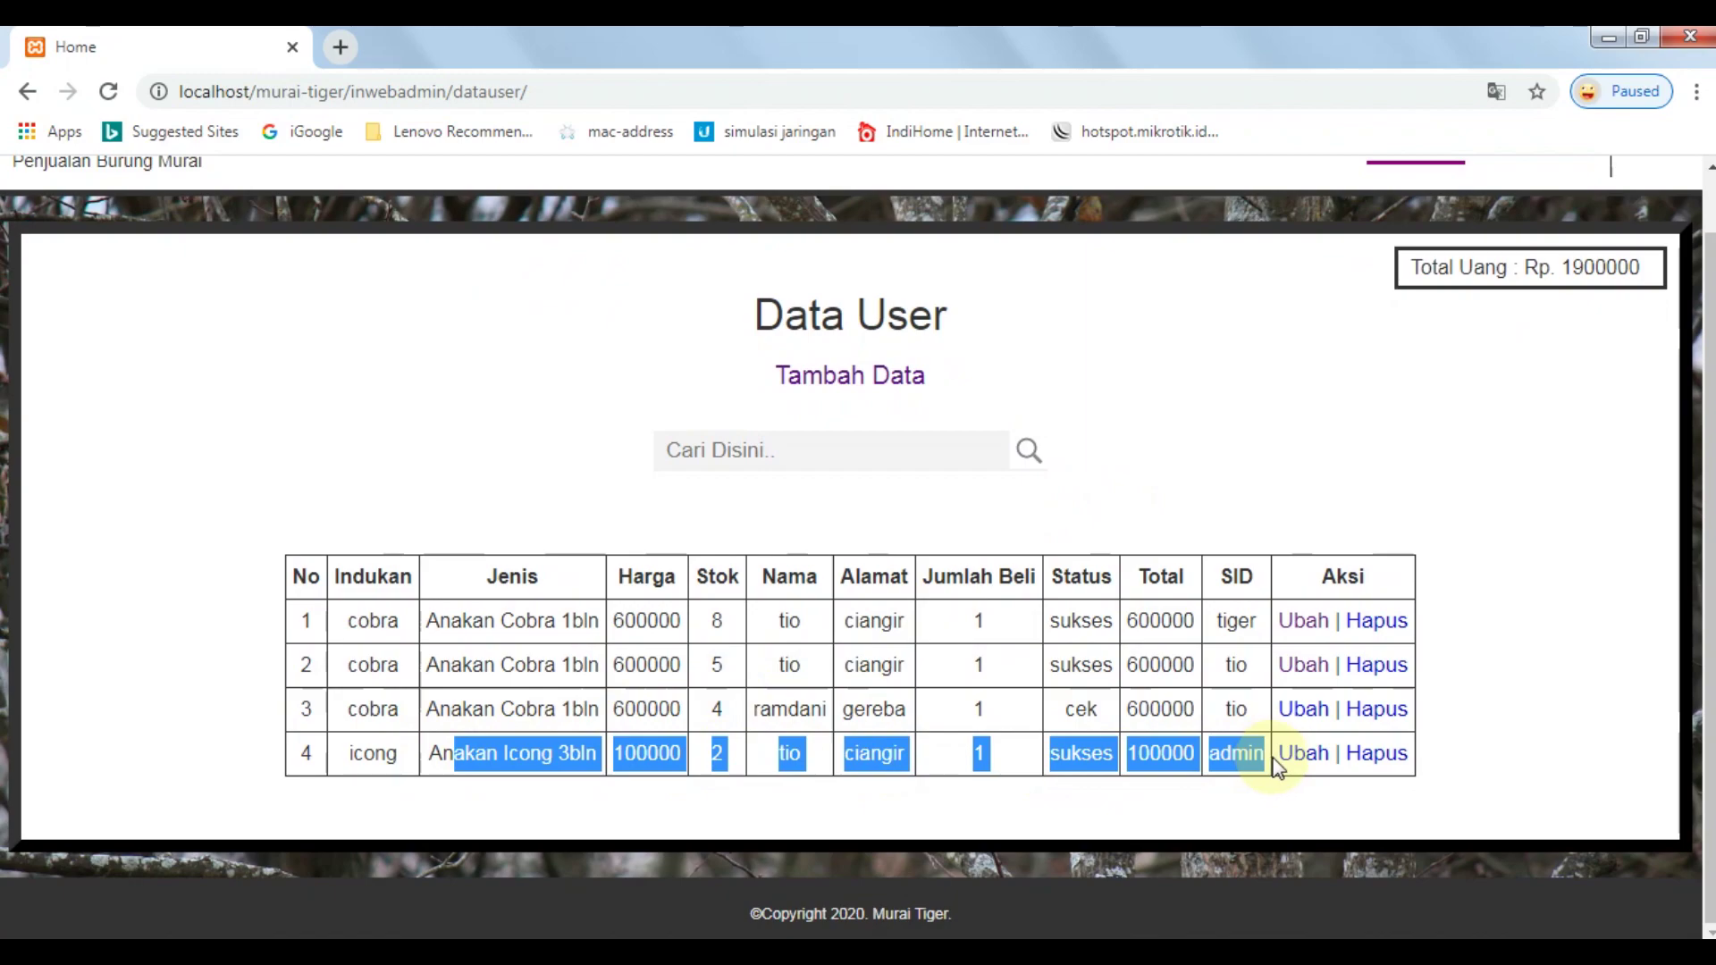
left_click(1242, 749)
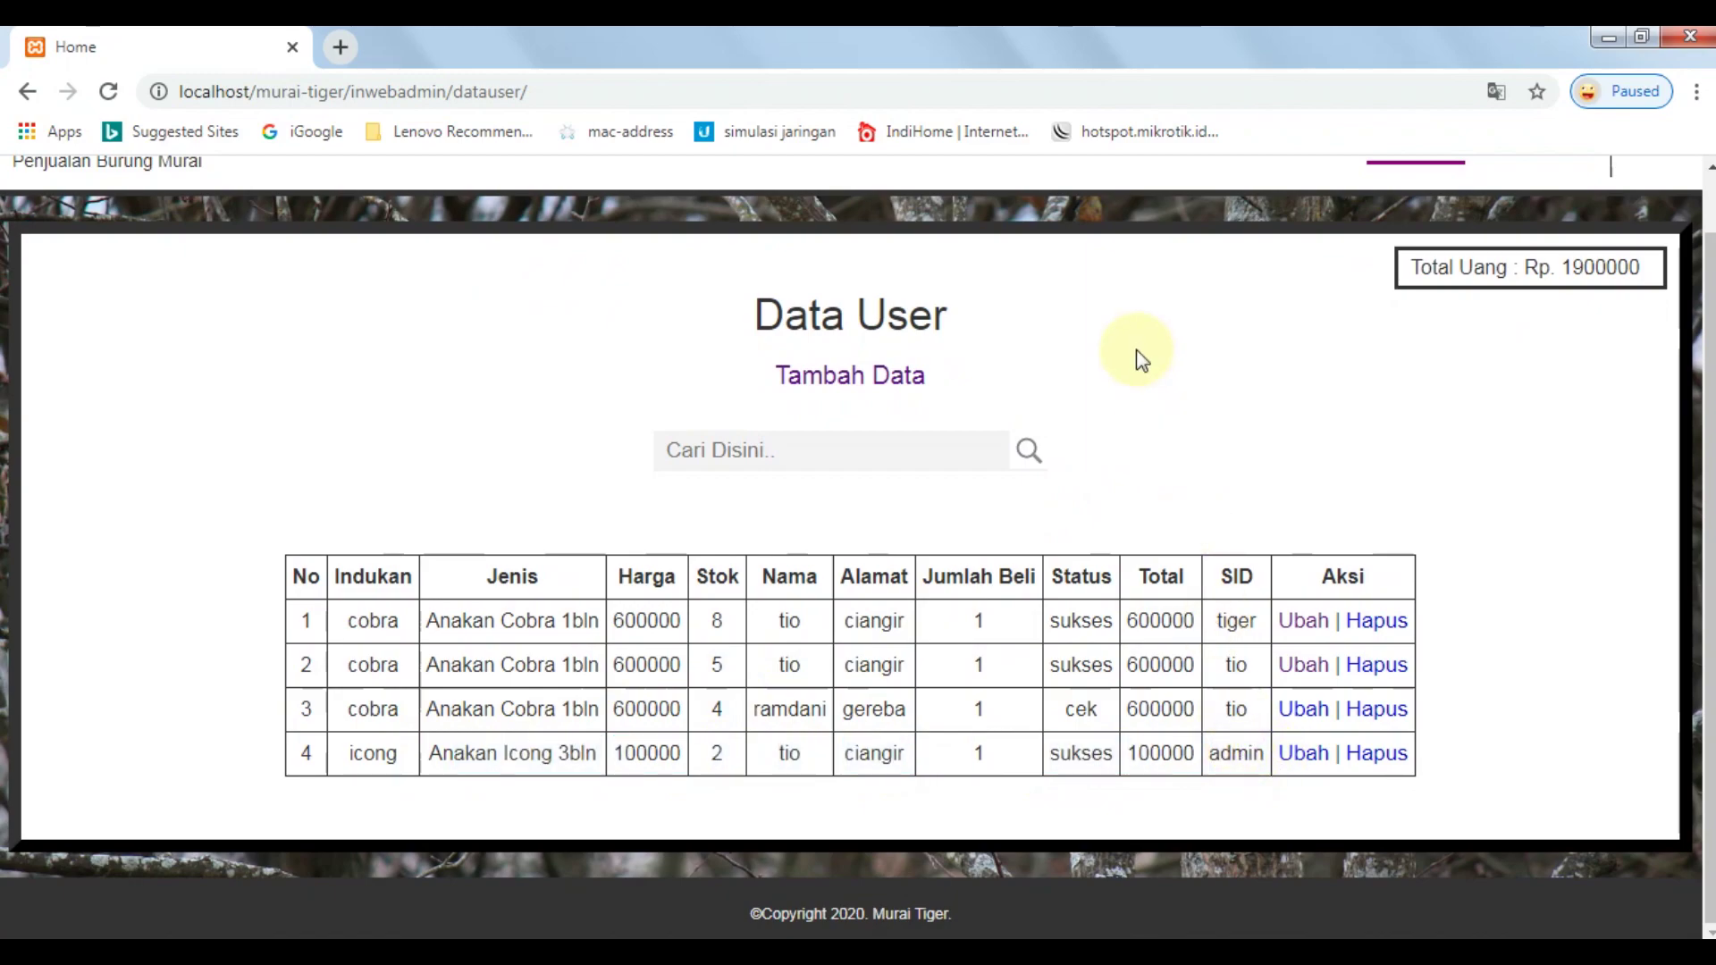
scroll(1135, 350, "up", 1)
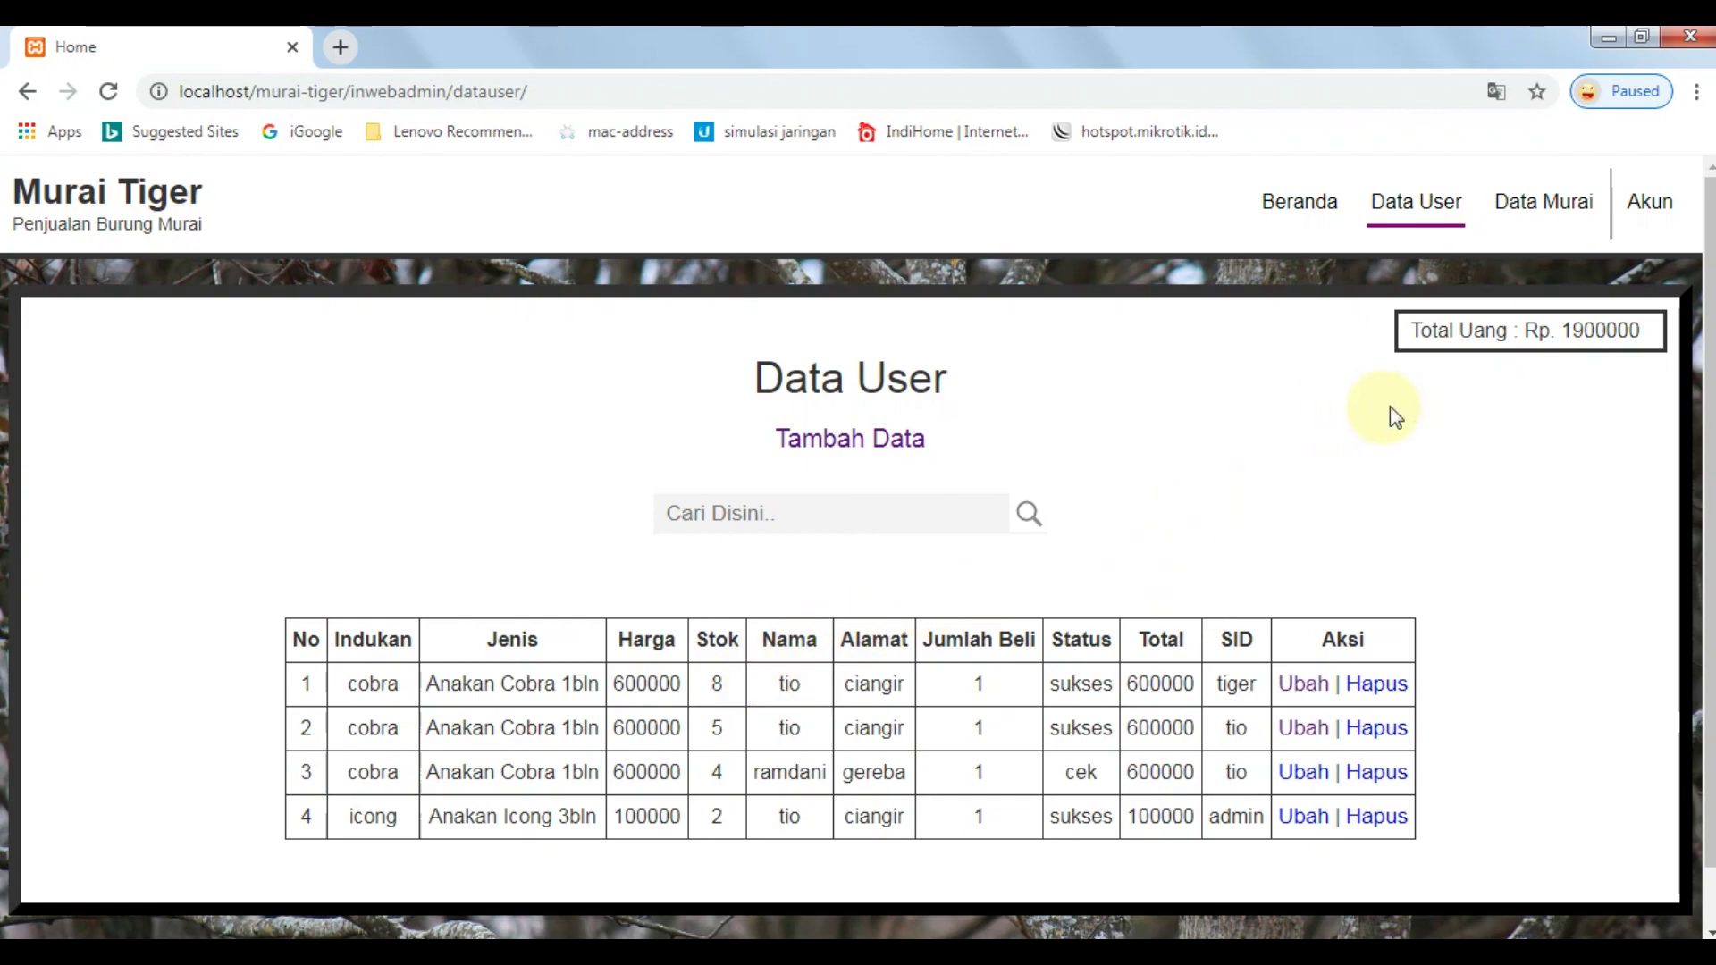
left_click_drag(1416, 329, 1657, 356)
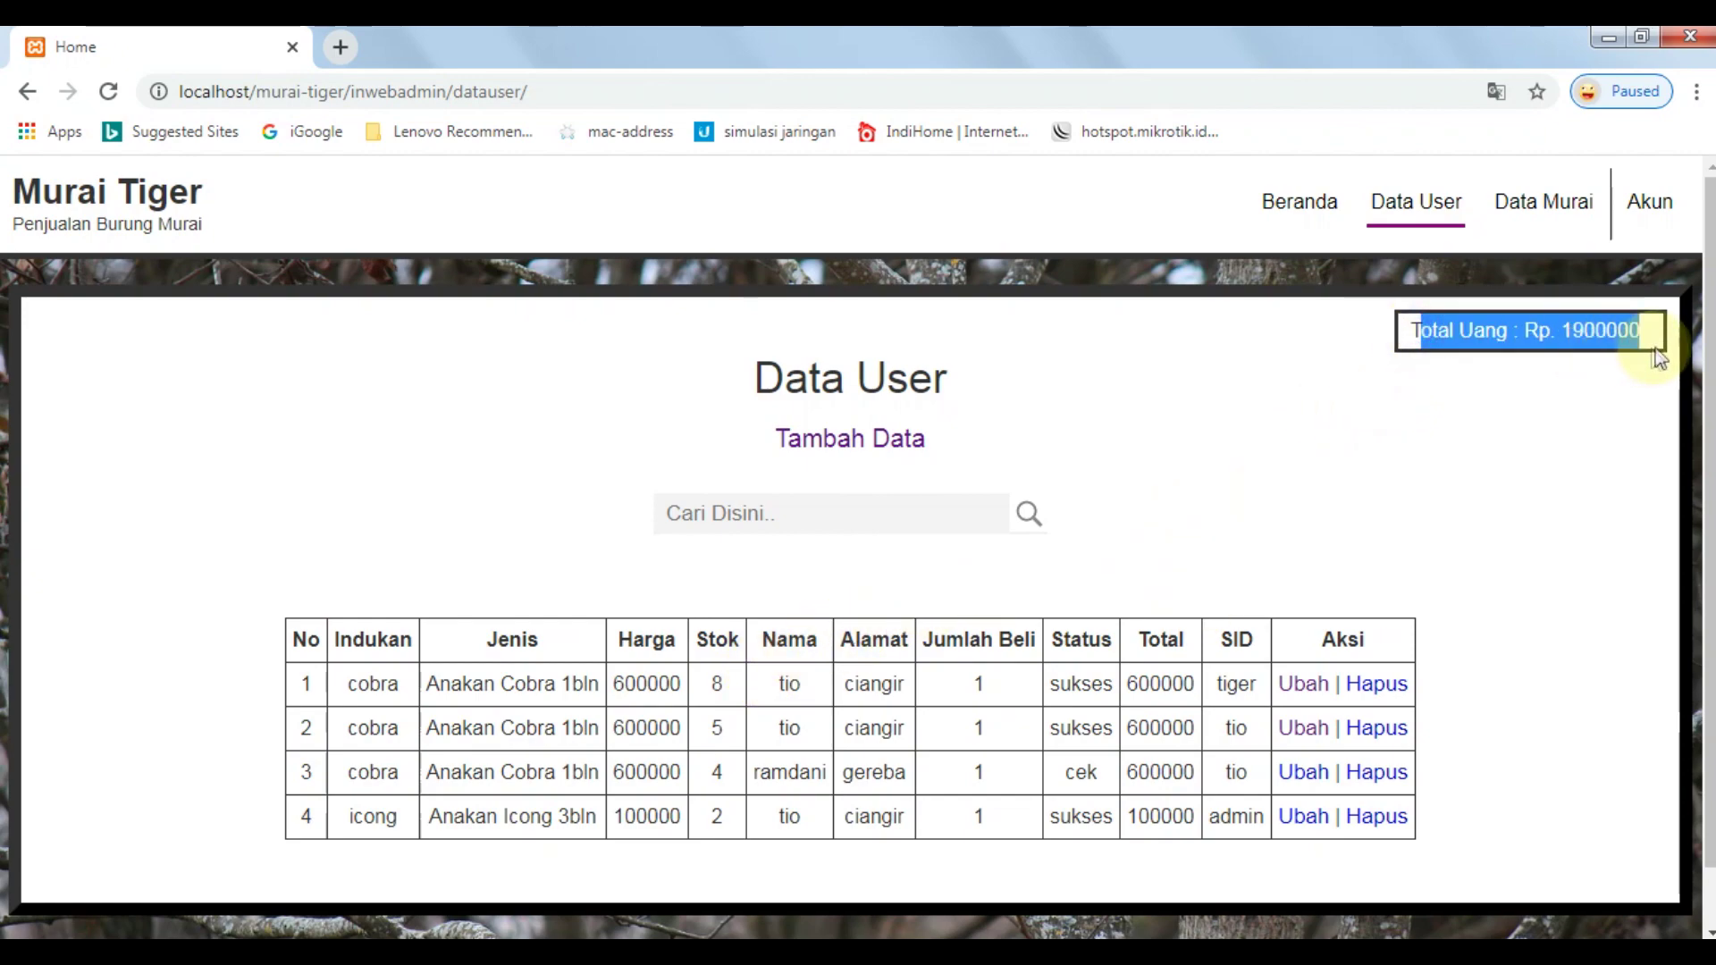
left_click(1618, 413)
left_click_drag(1557, 330, 1655, 356)
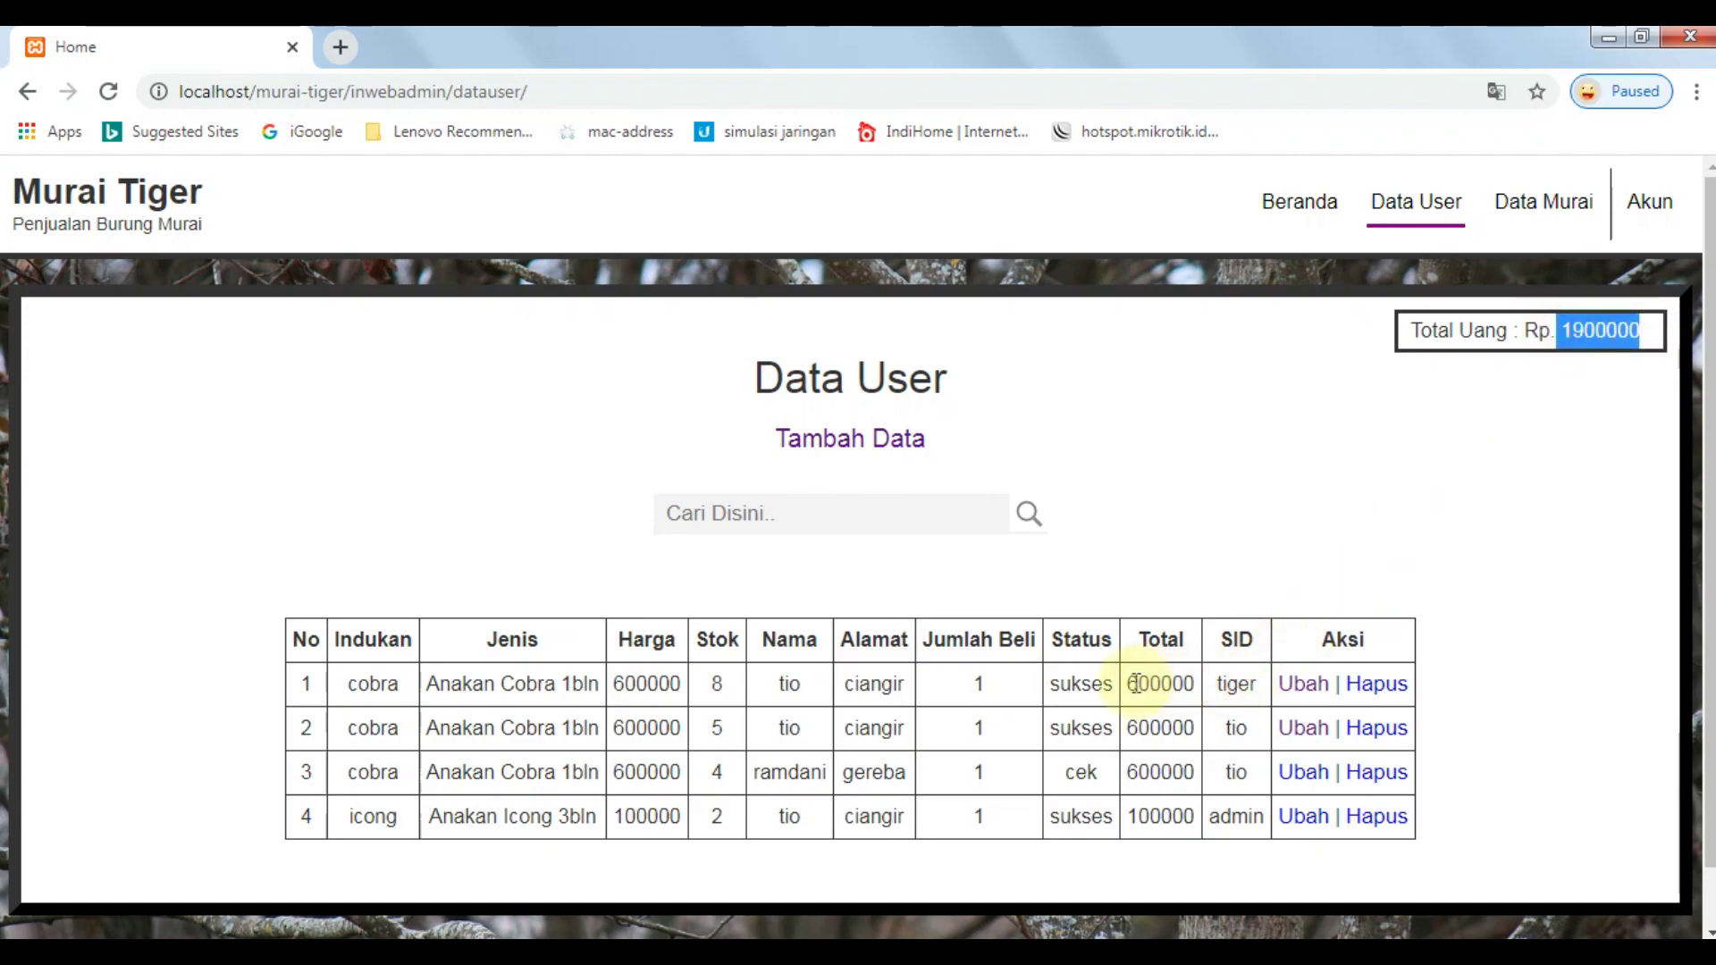
left_click_drag(1132, 683, 1176, 774)
left_click(1171, 810)
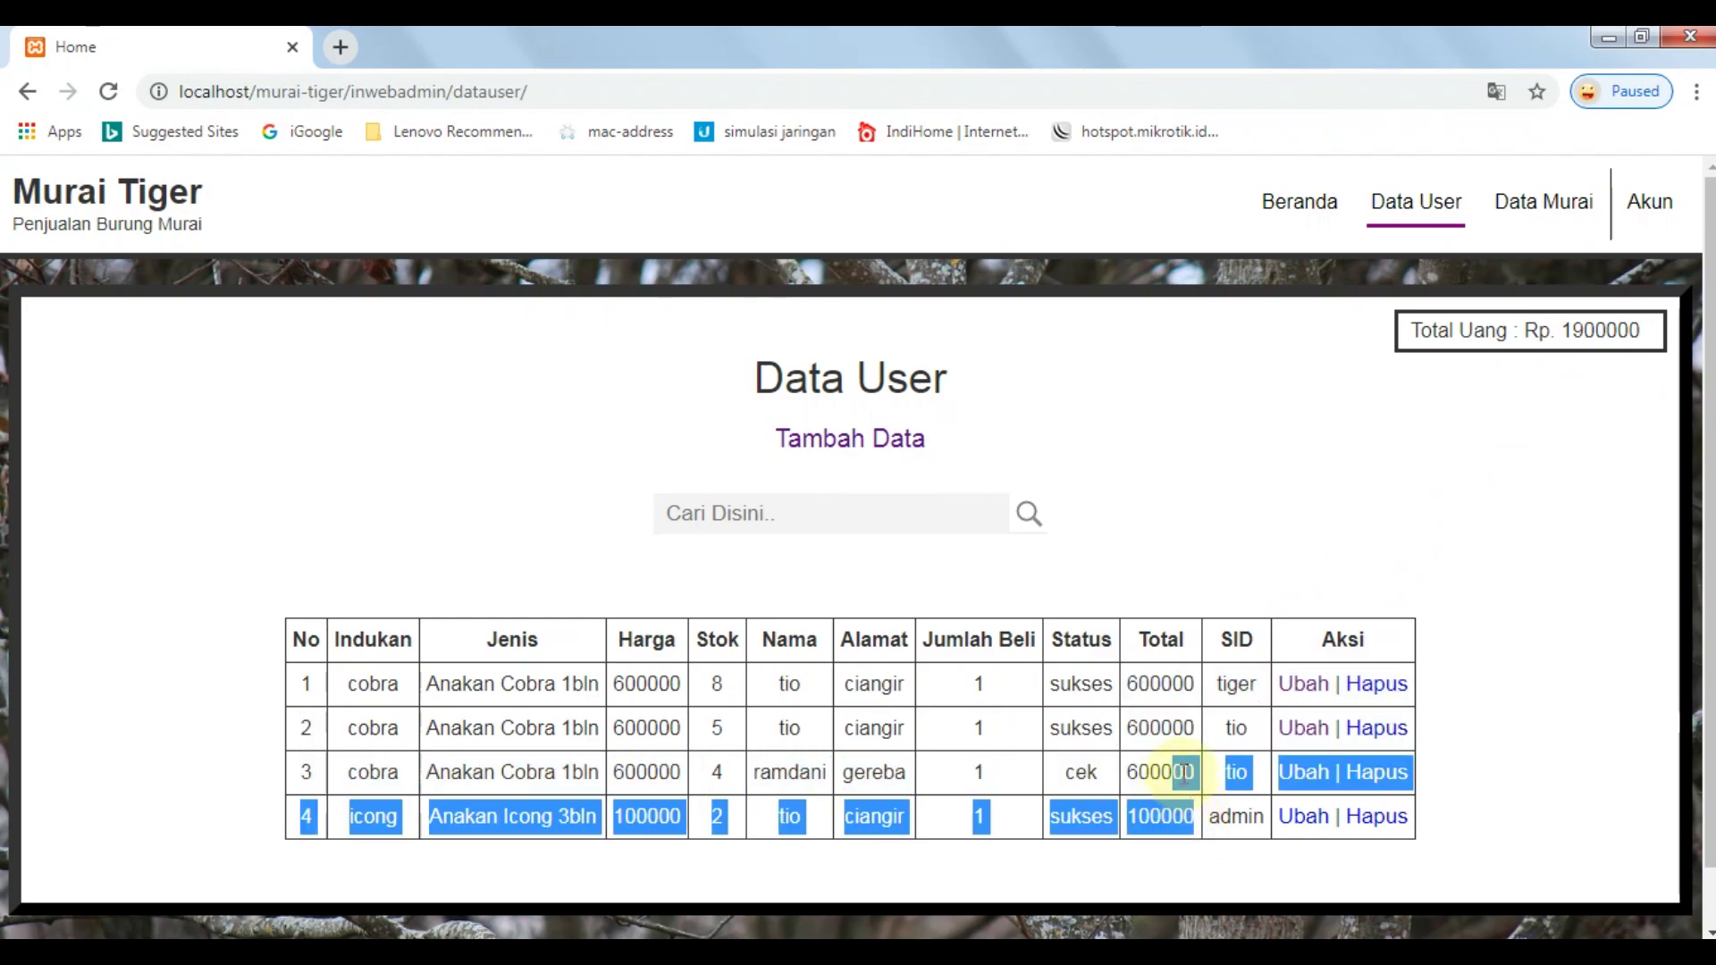
left_click(1183, 774)
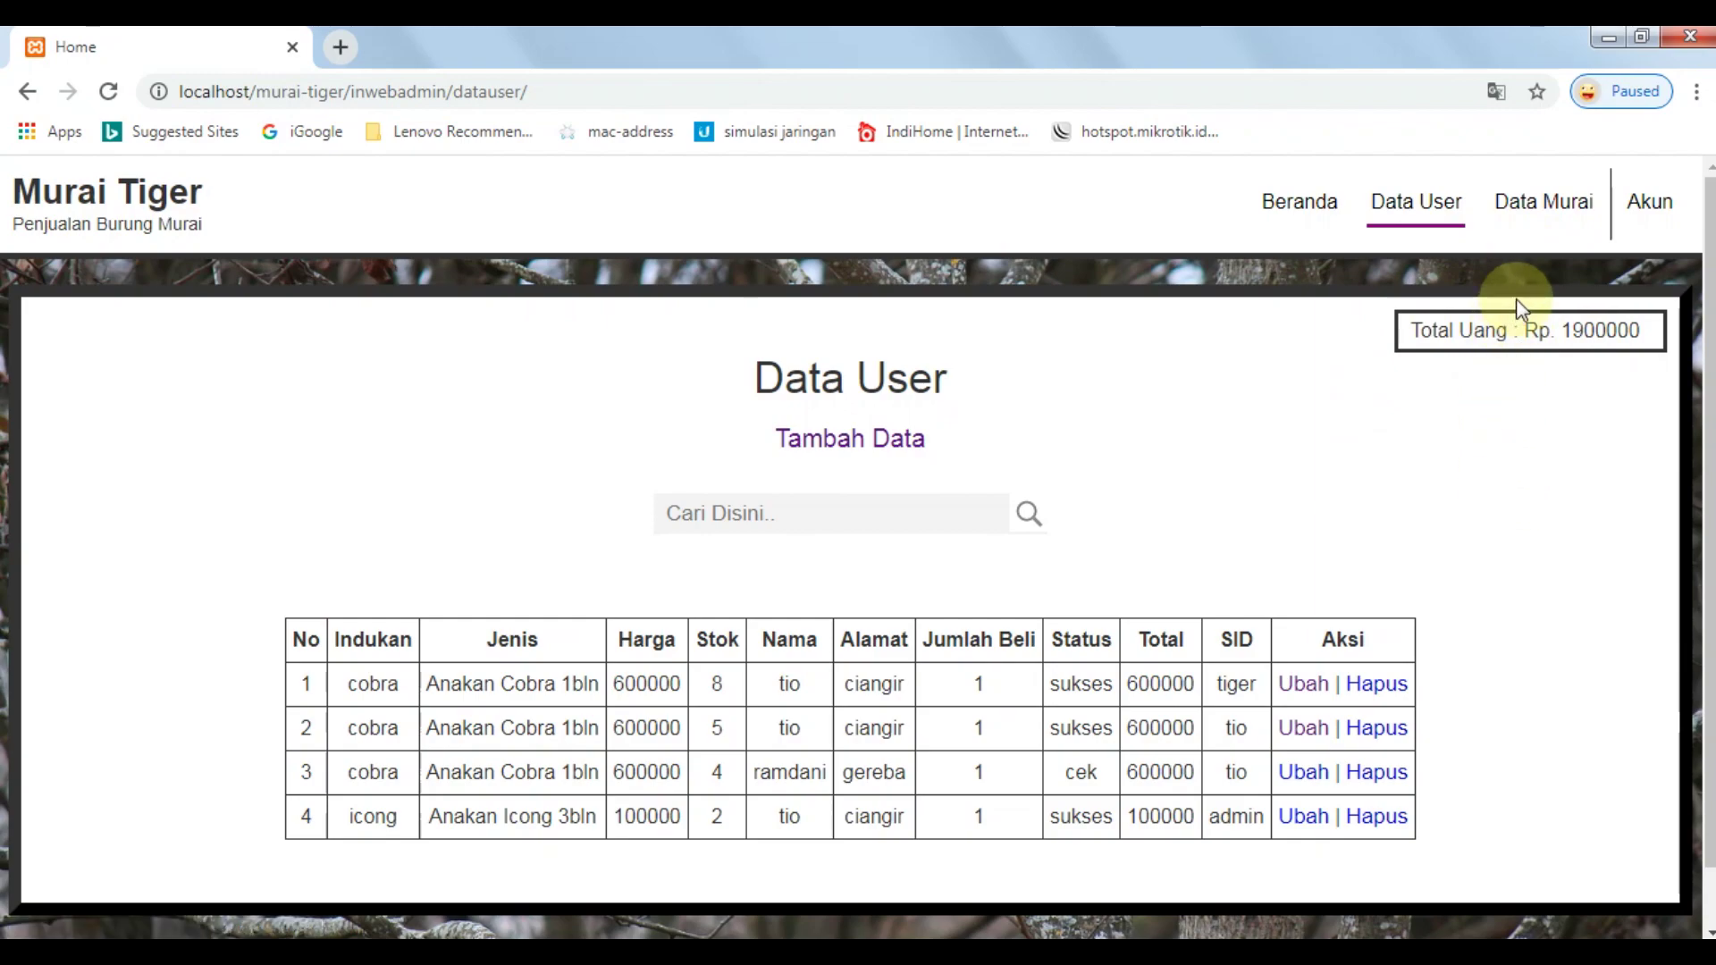
left_click(1543, 204)
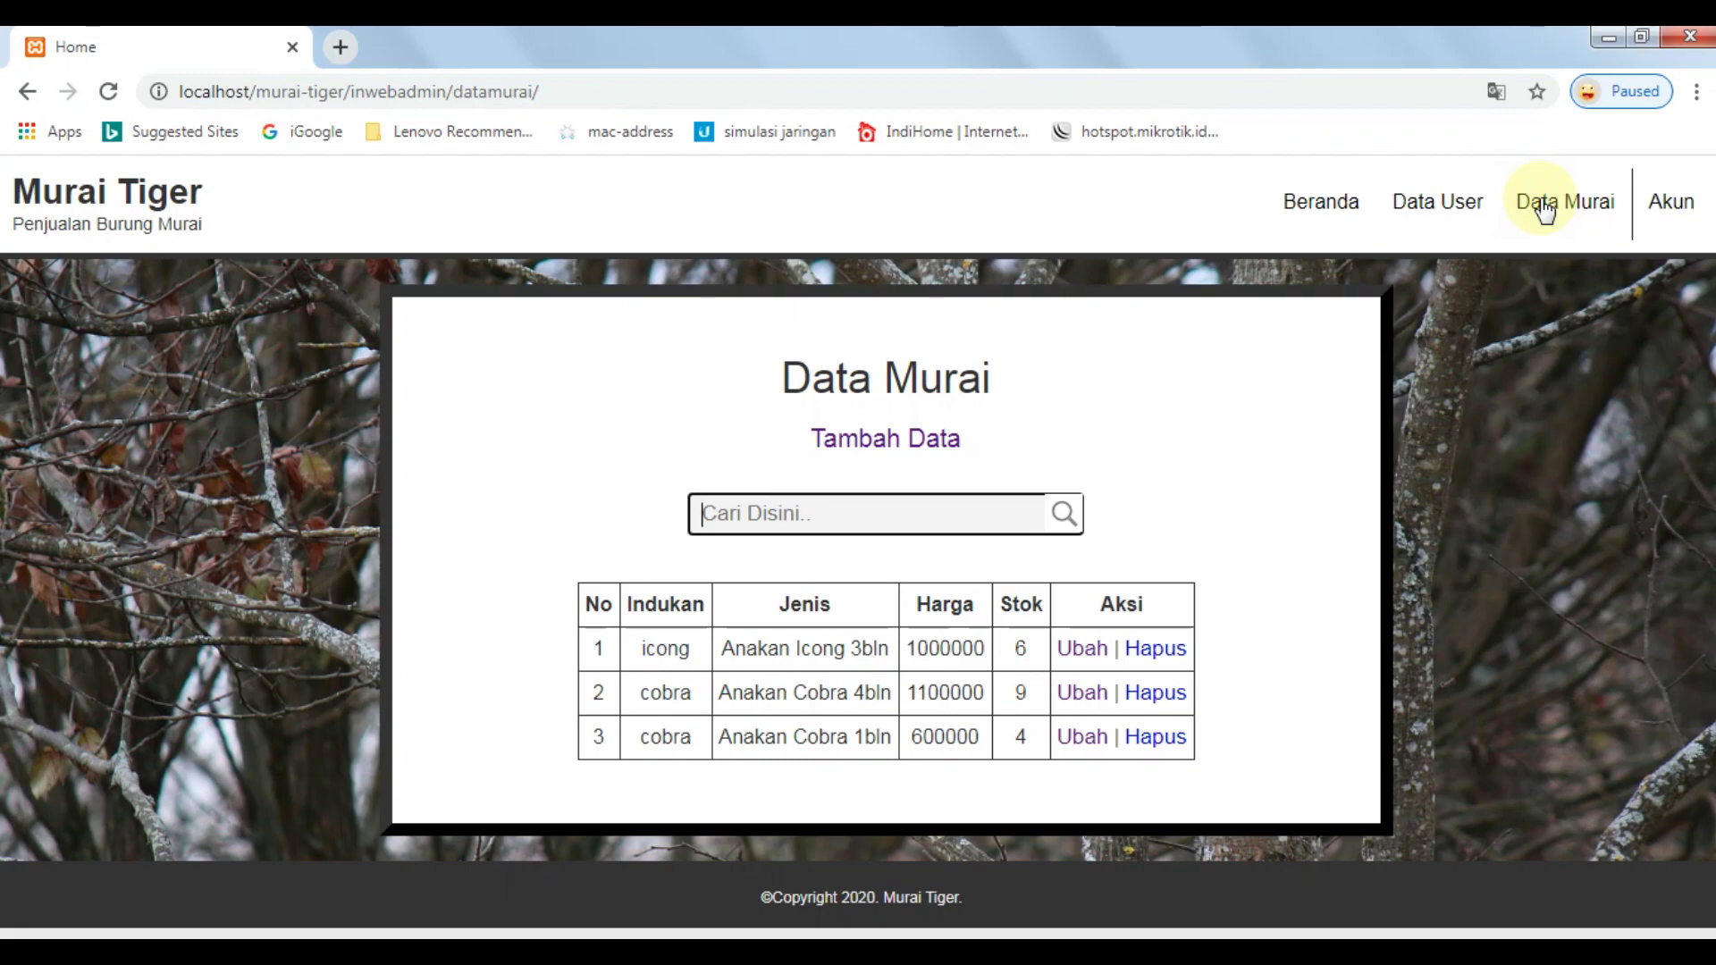
Open the new bird entry form on the Data Murai page.
left_click(1452, 203)
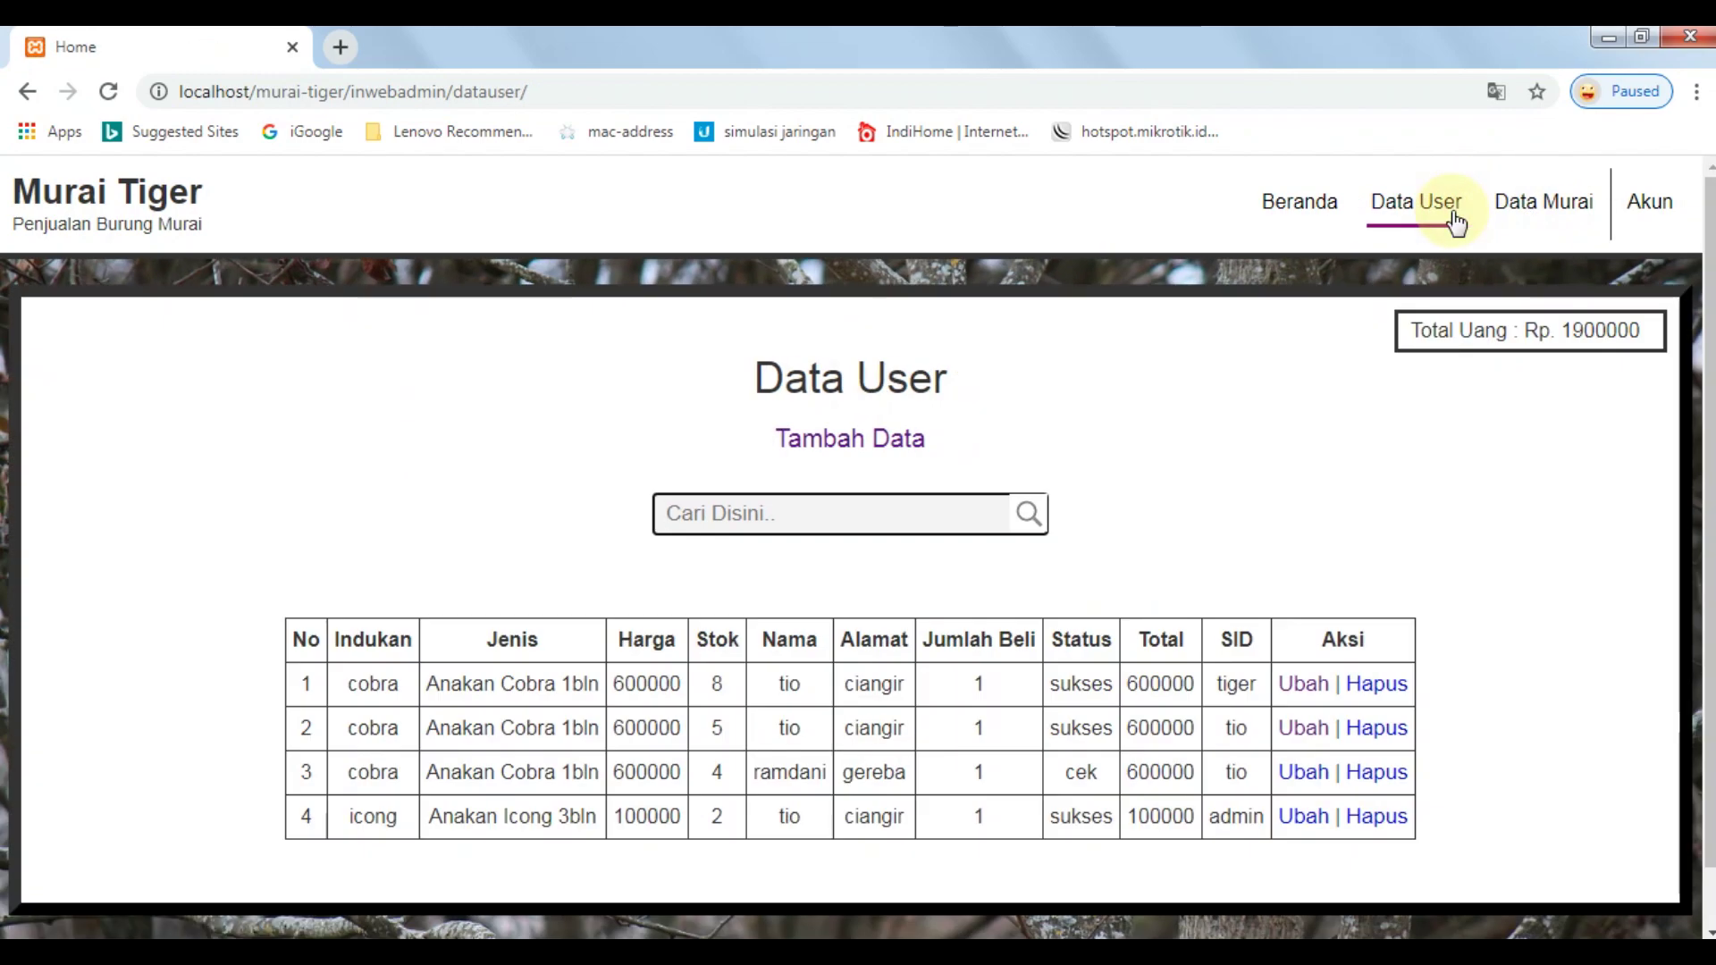
left_click(1541, 213)
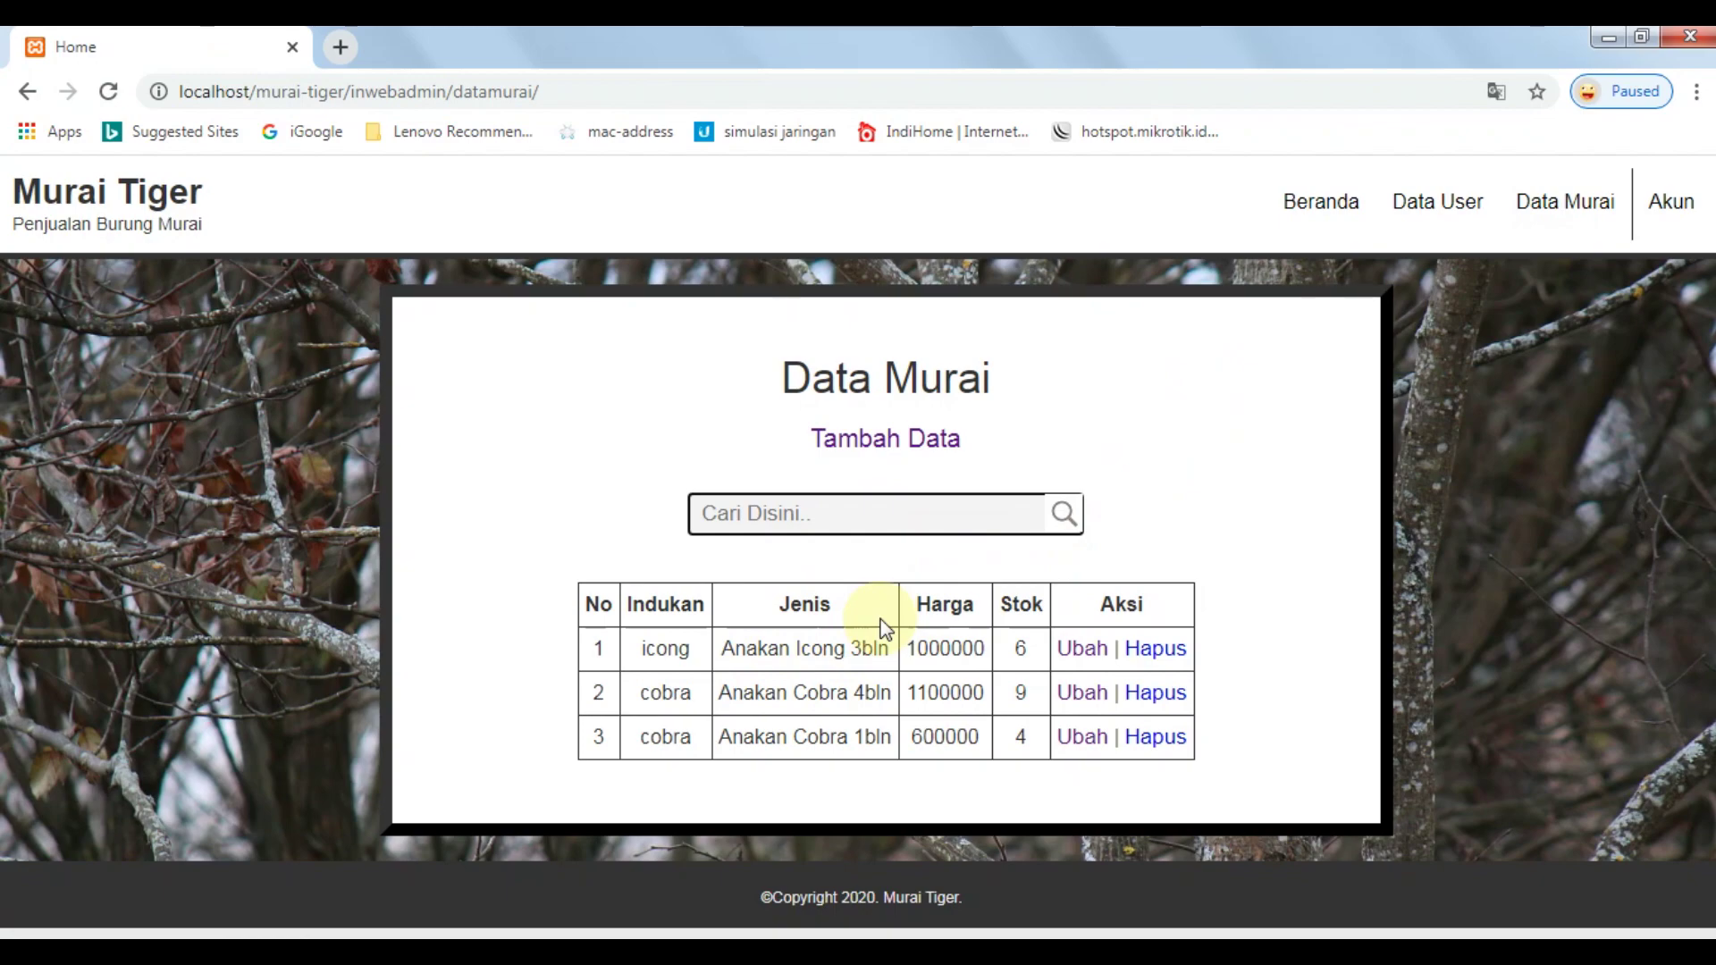
left_click(878, 500)
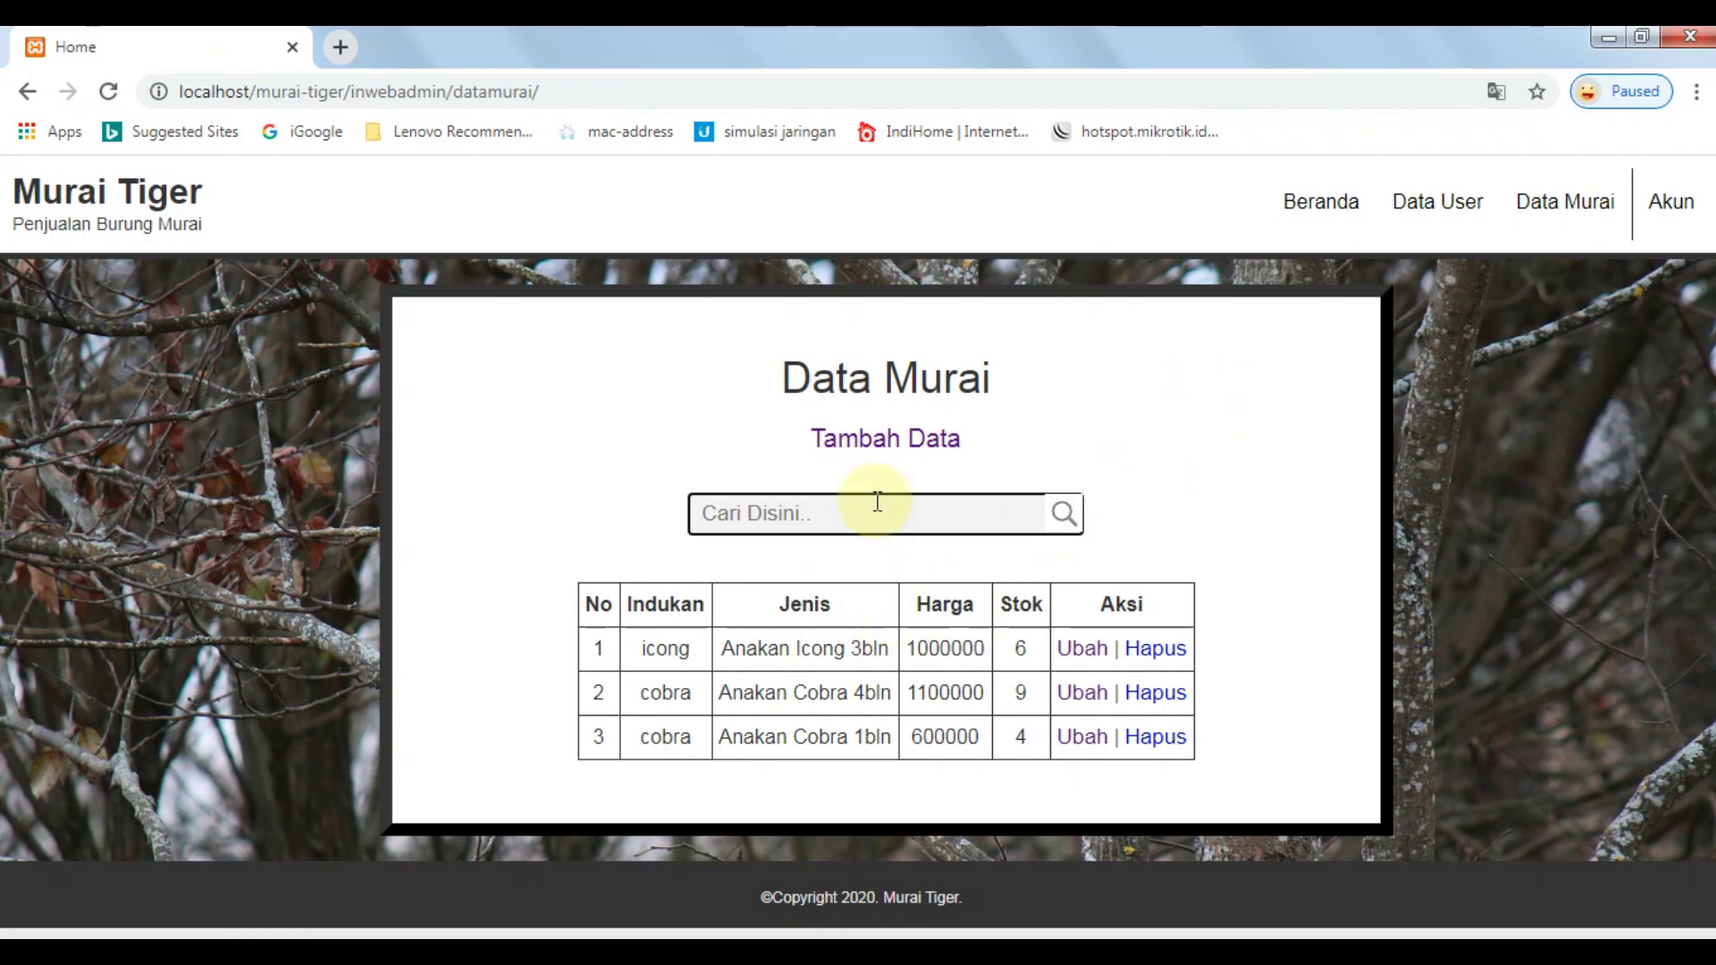
left_click(948, 442)
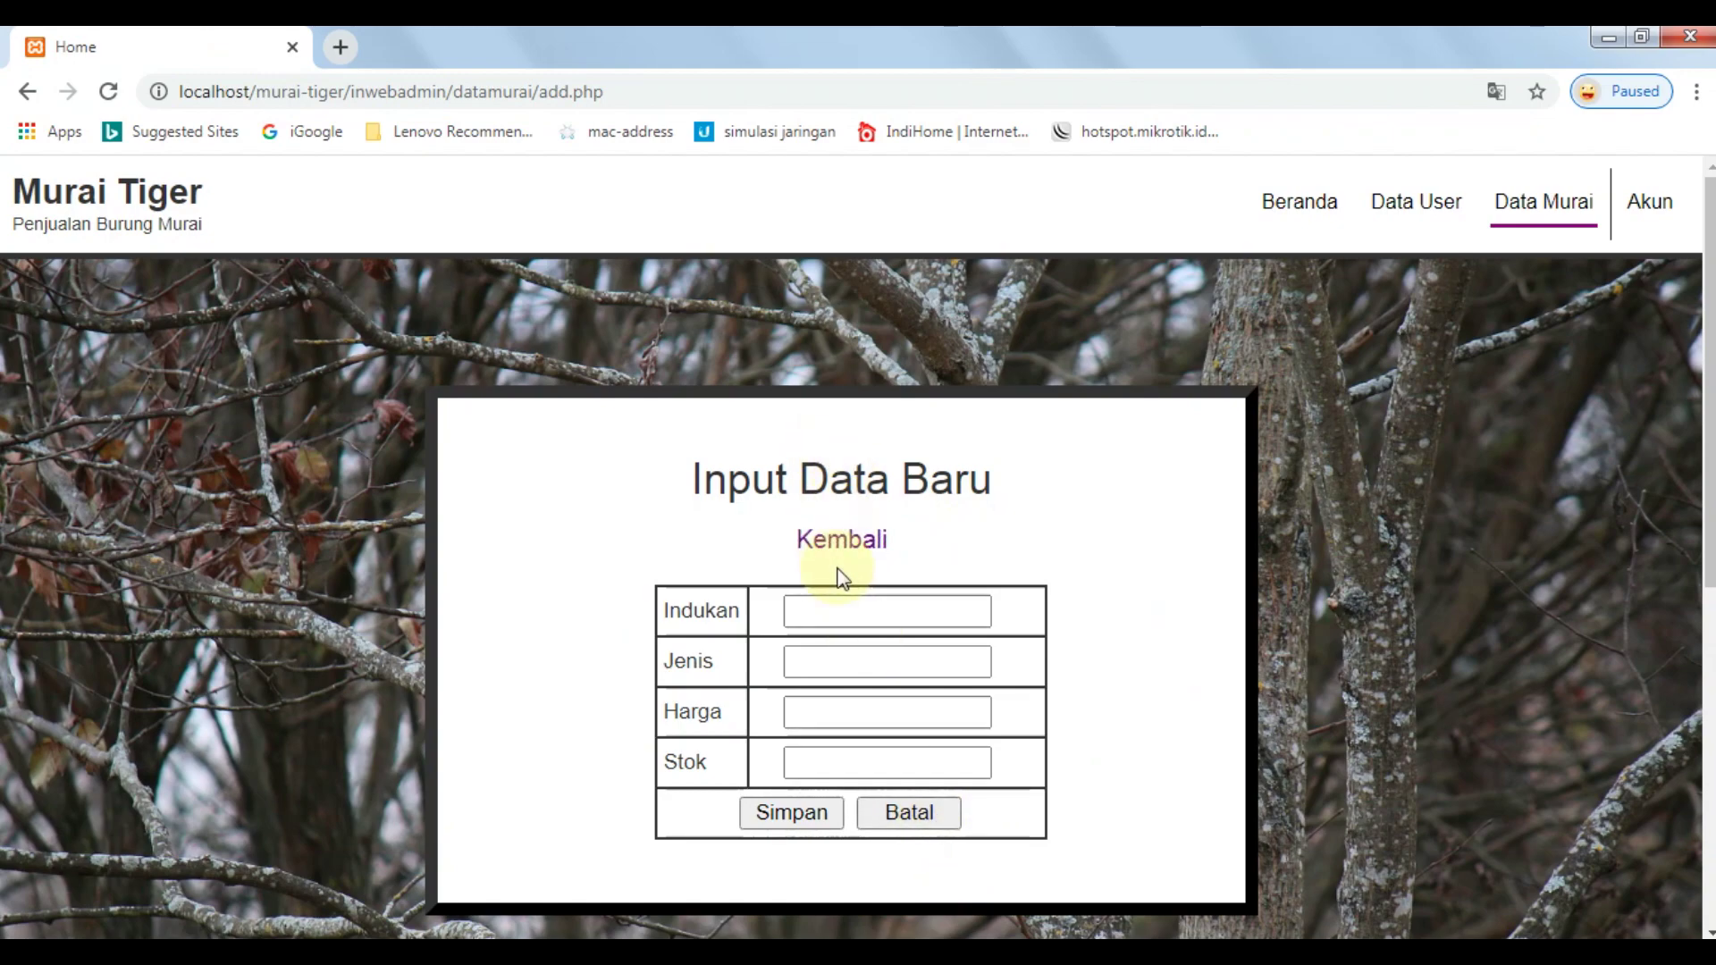
left_click(845, 543)
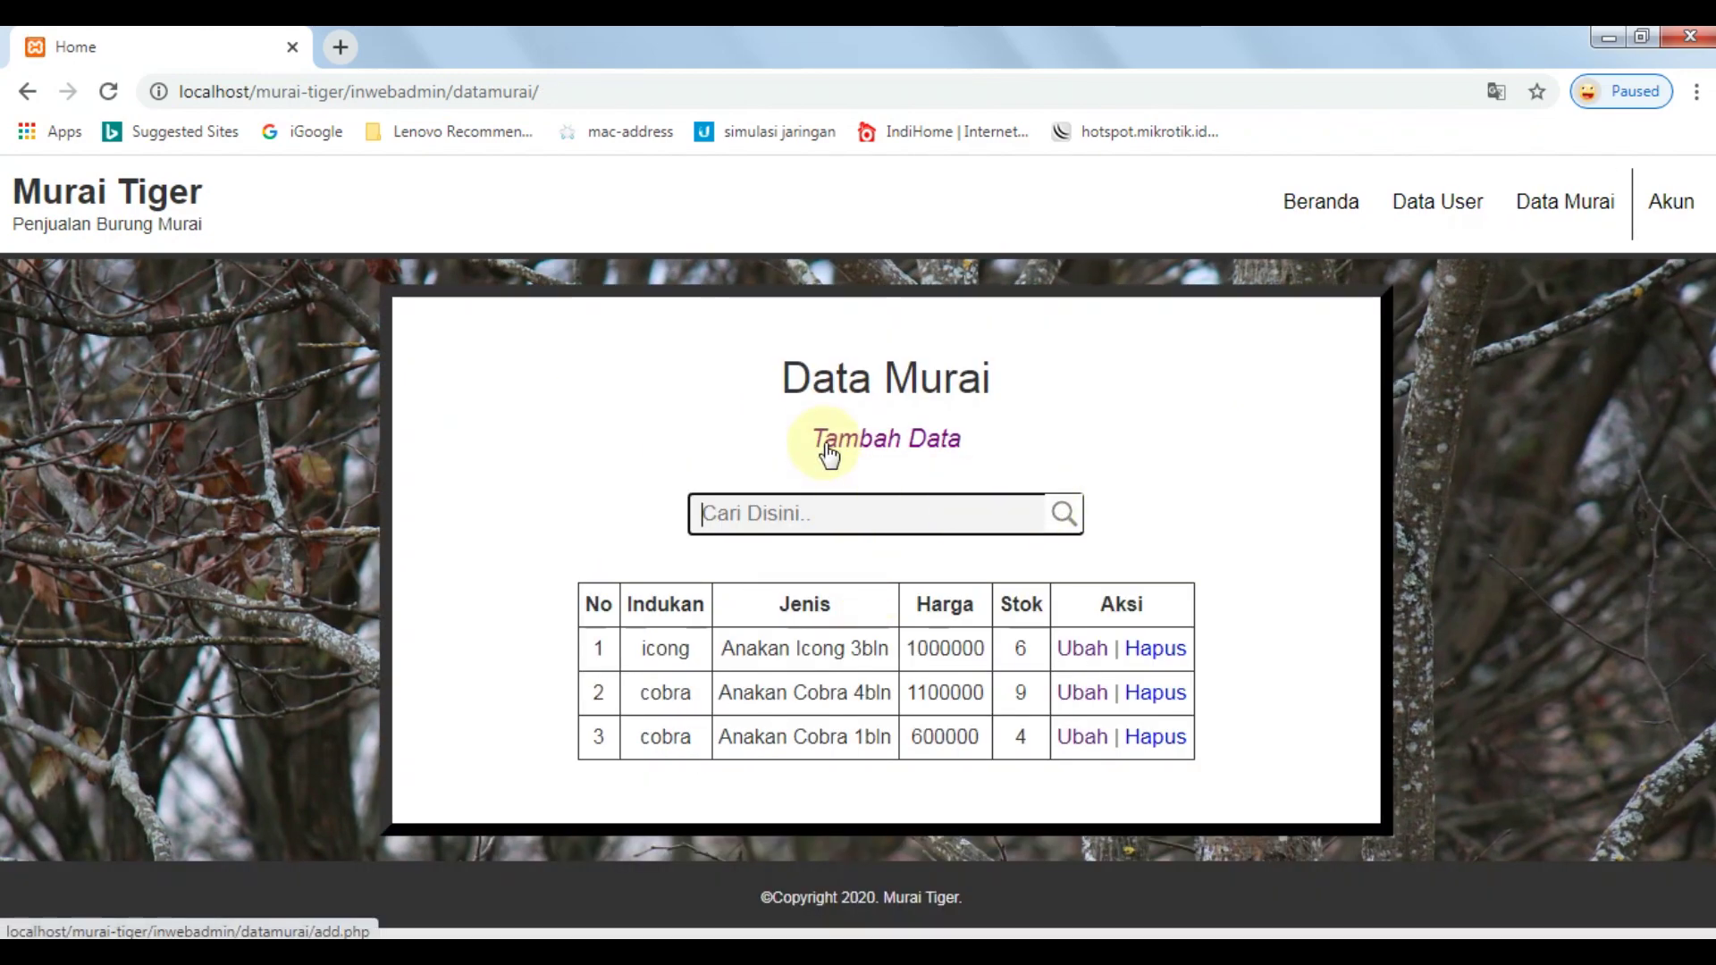
left_click(828, 454)
Enter Indukan 'tiger' and Jenis 'Anakan Tiger 3bln' by editing the Icong suggestion.
left_click(845, 612)
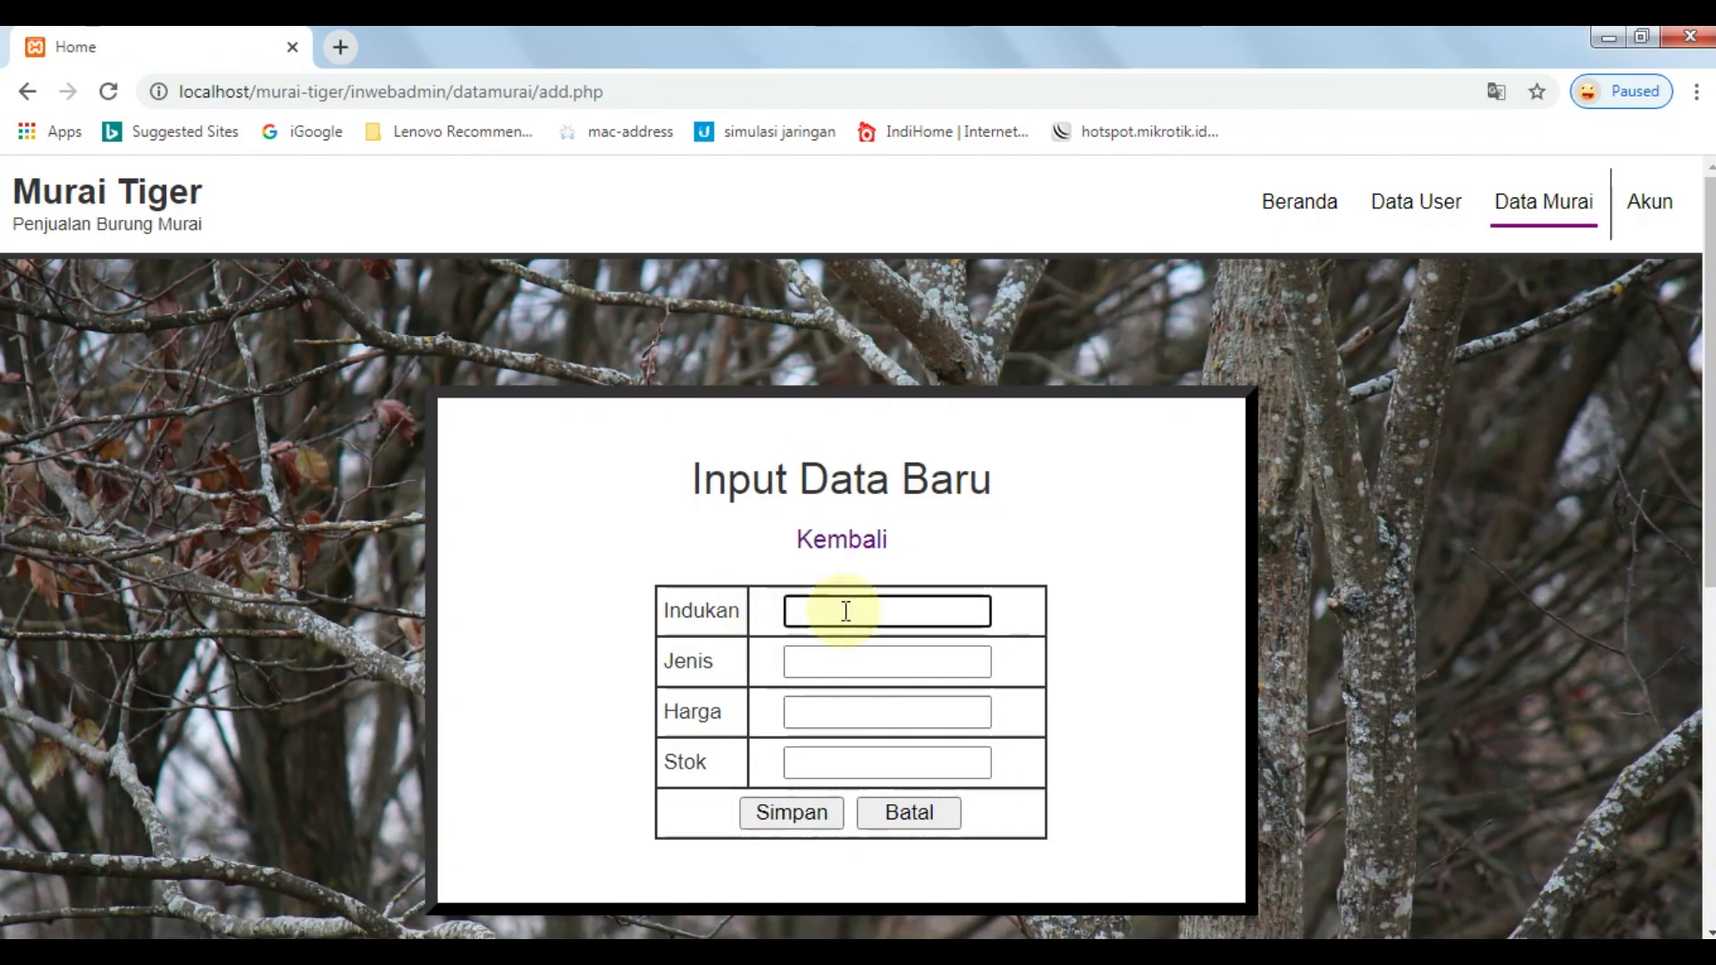
type("tiger")
key("Tab")
left_click(856, 666)
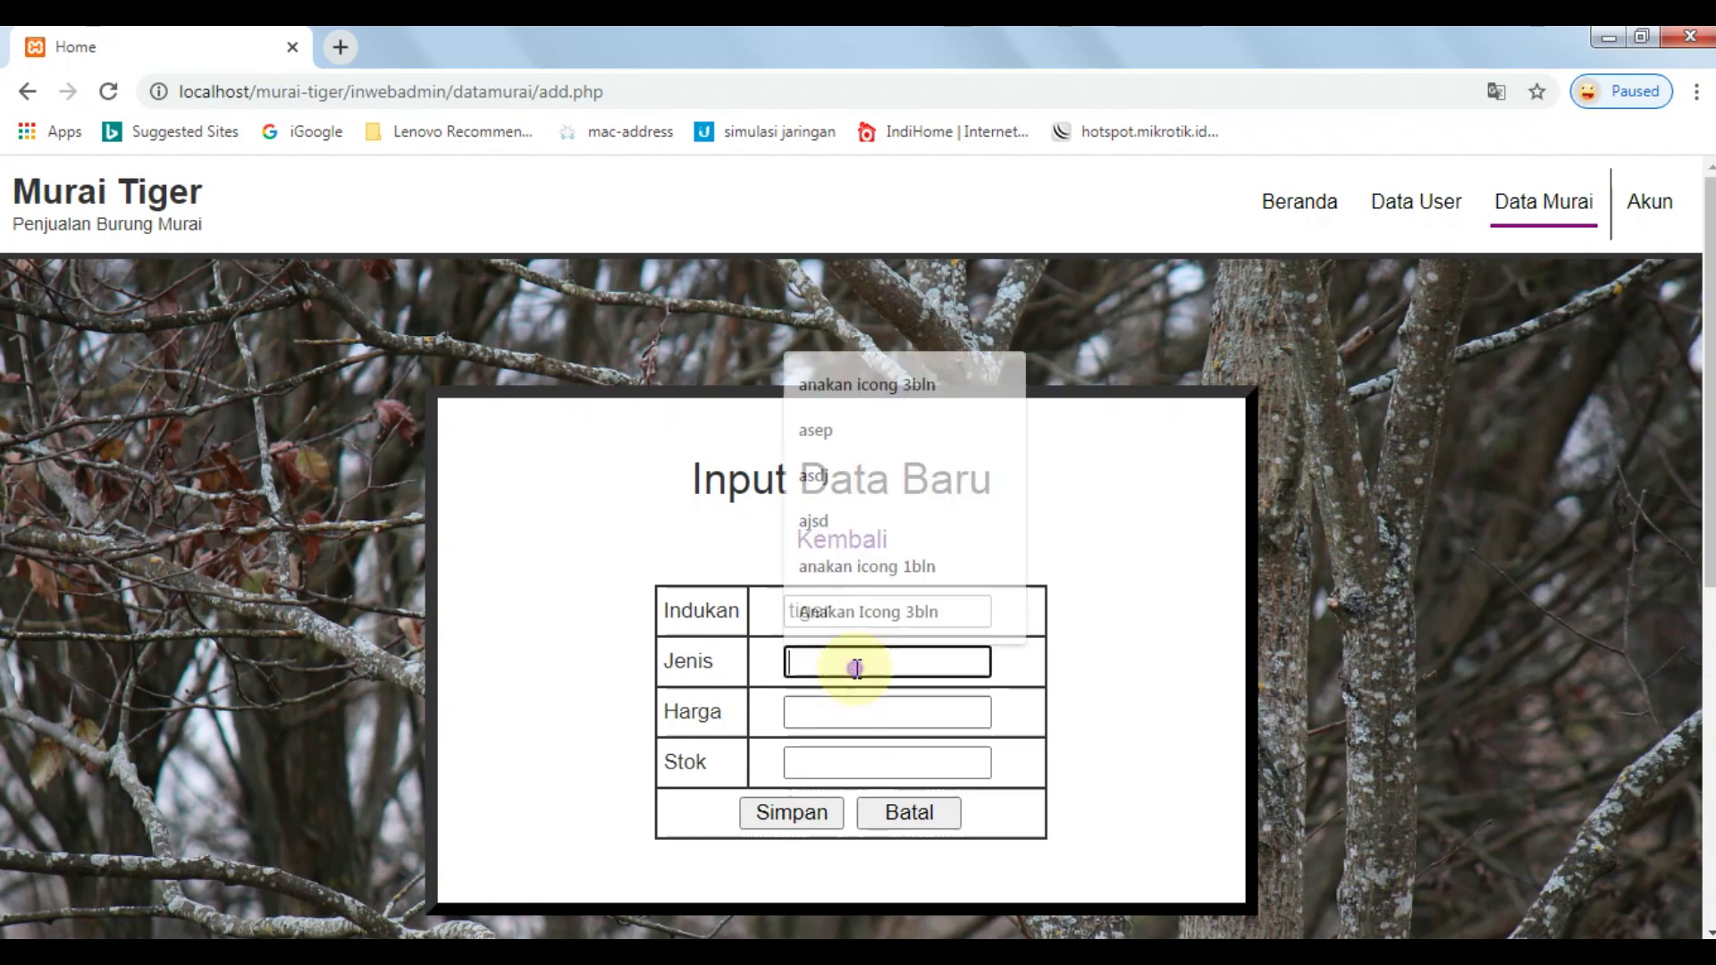
left_click(880, 611)
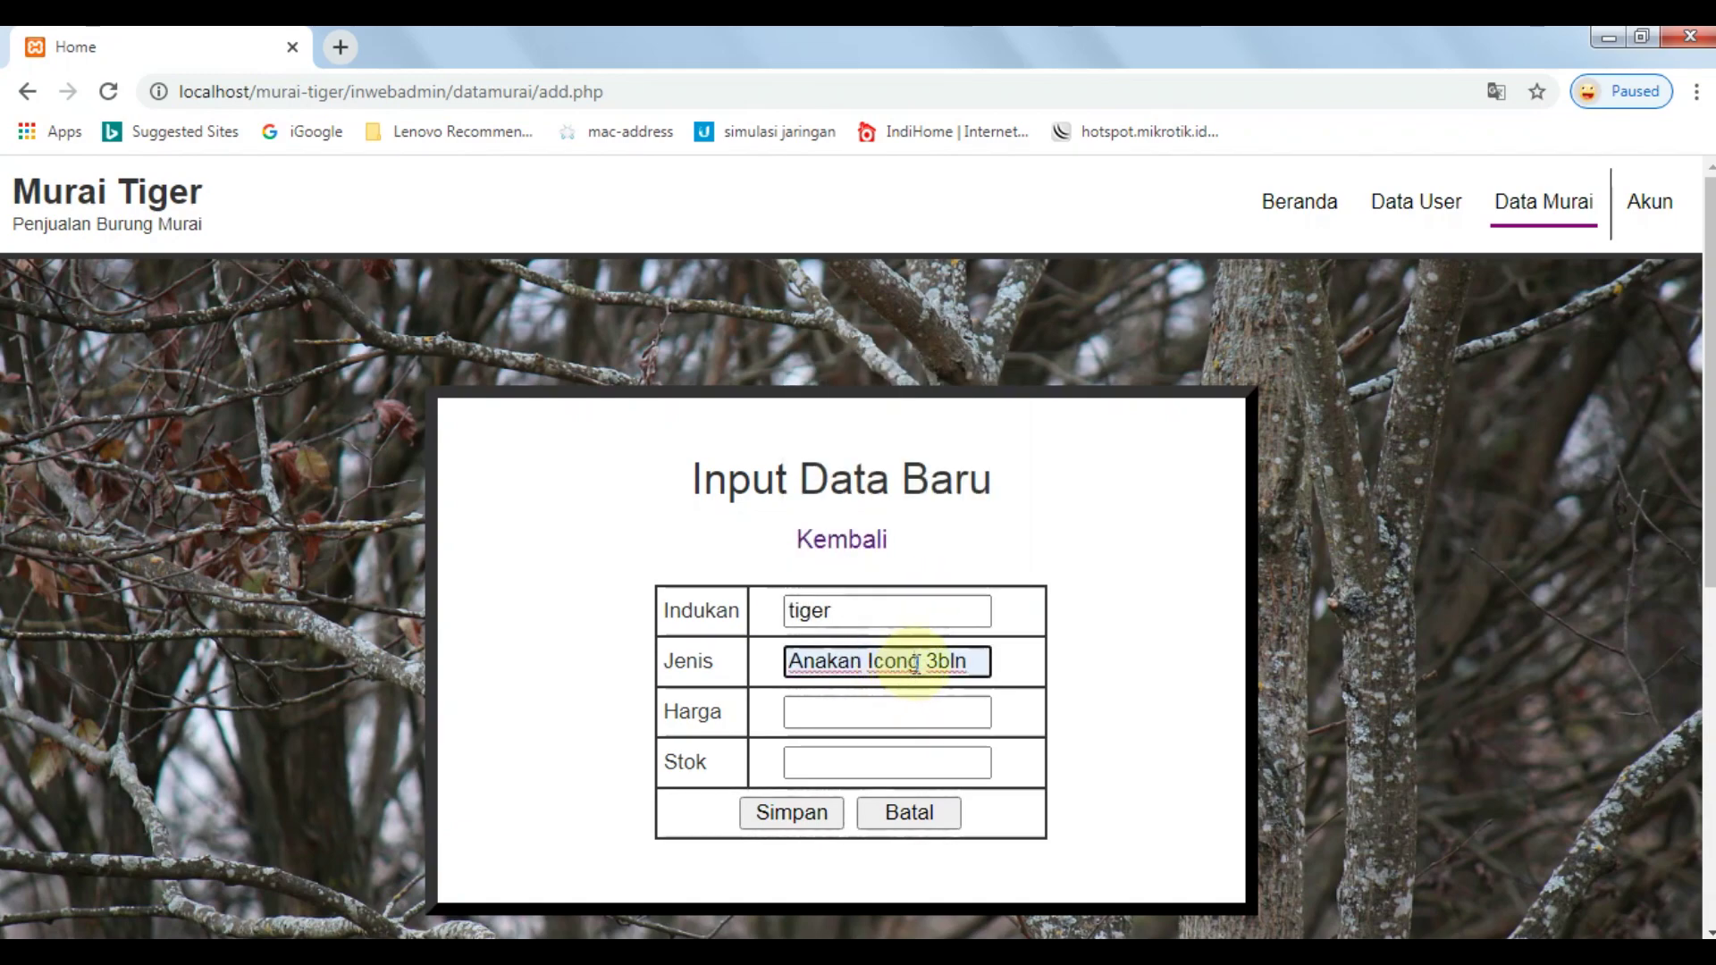
key("ctrl+shift+Left")
key("ctrl+shift+Left")
key("Right")
key("Left")
key("ctrl+shift+Left")
type("Tiger")
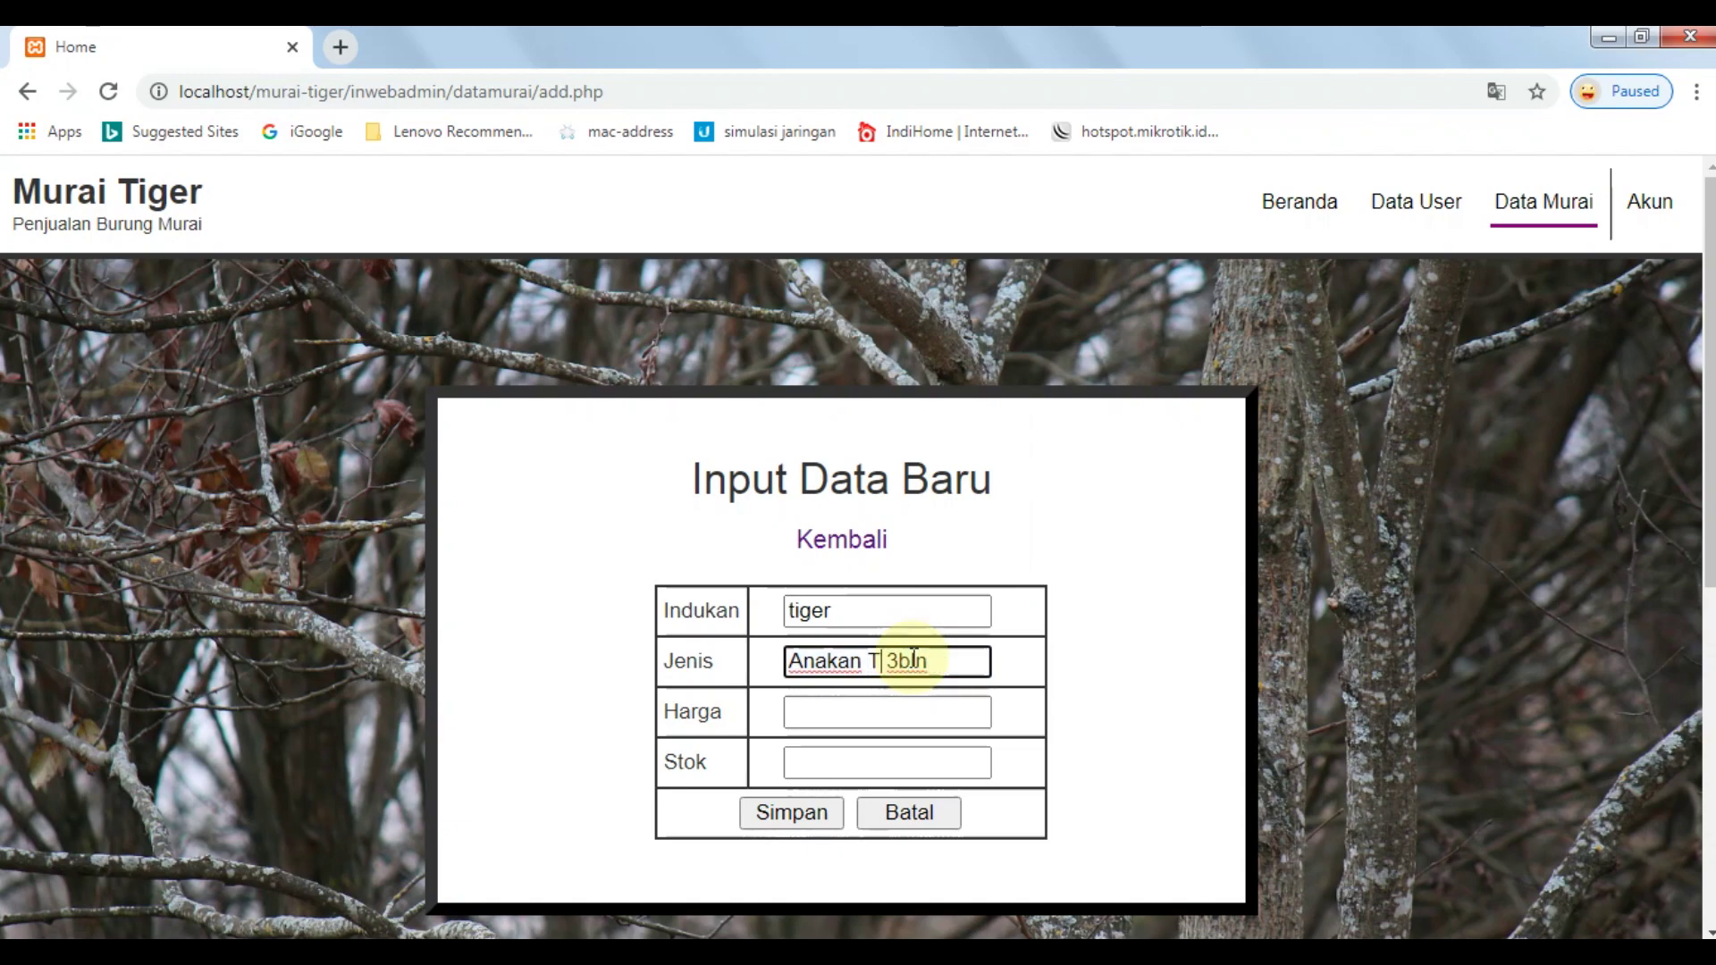
Enter Harga 2000000 and Stok 1, then save the new bird entry.
left_click(884, 706)
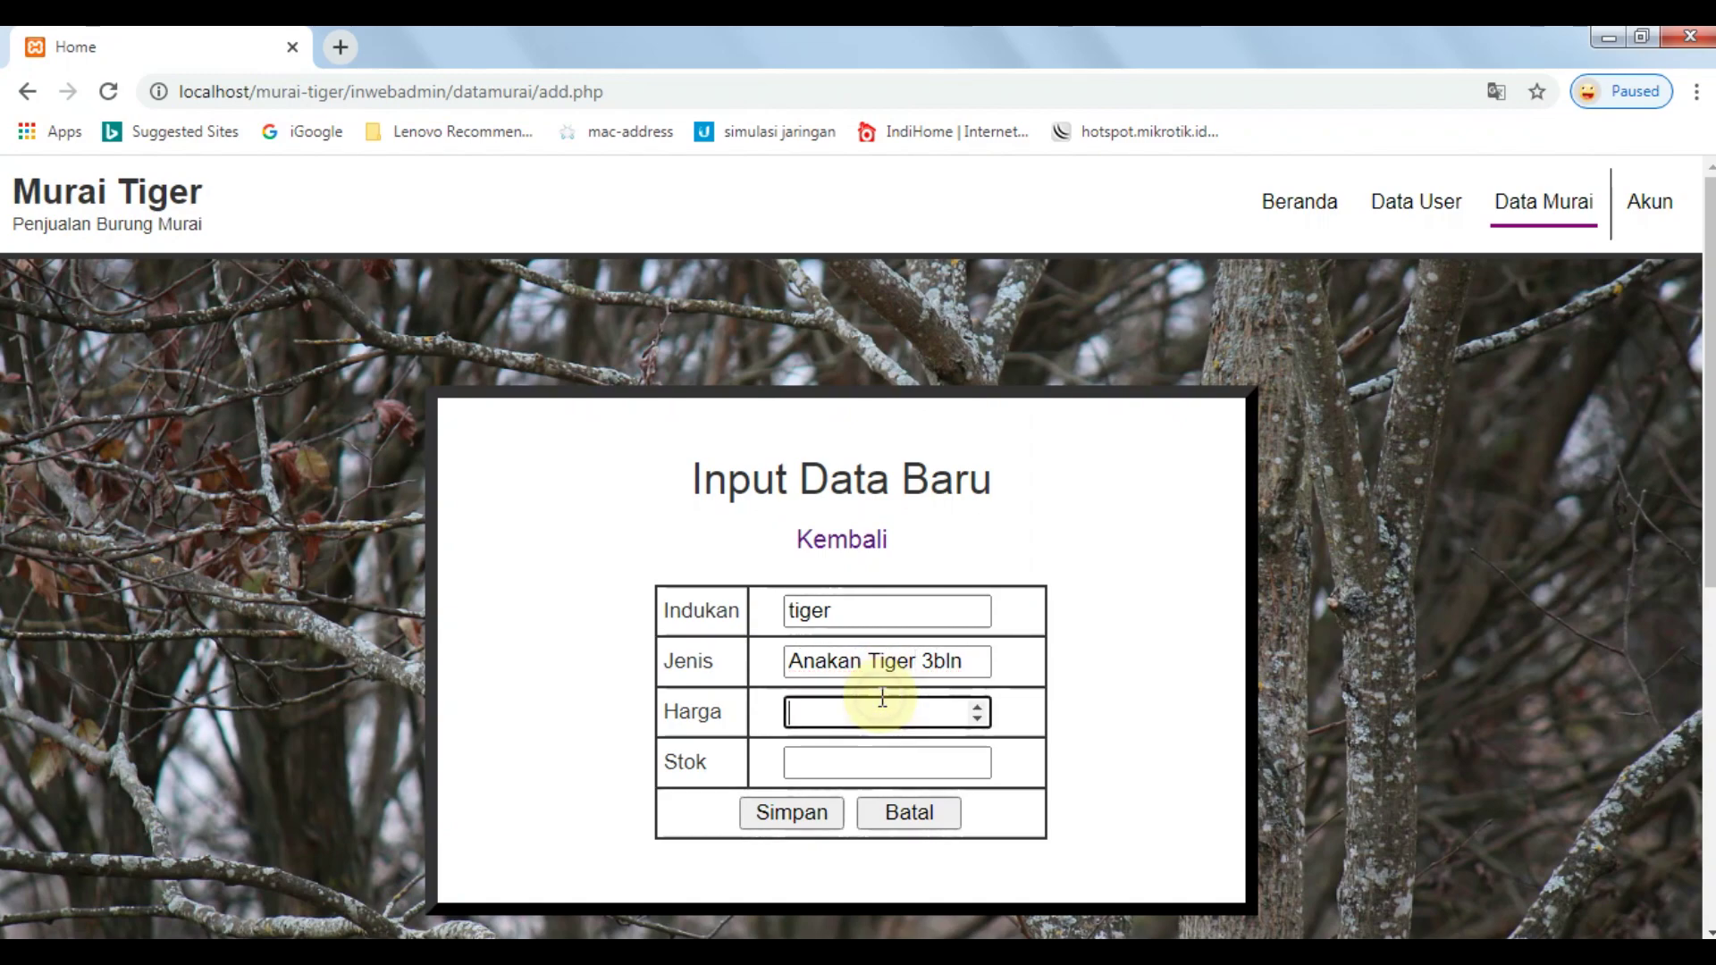
type("2000000")
left_click(840, 764)
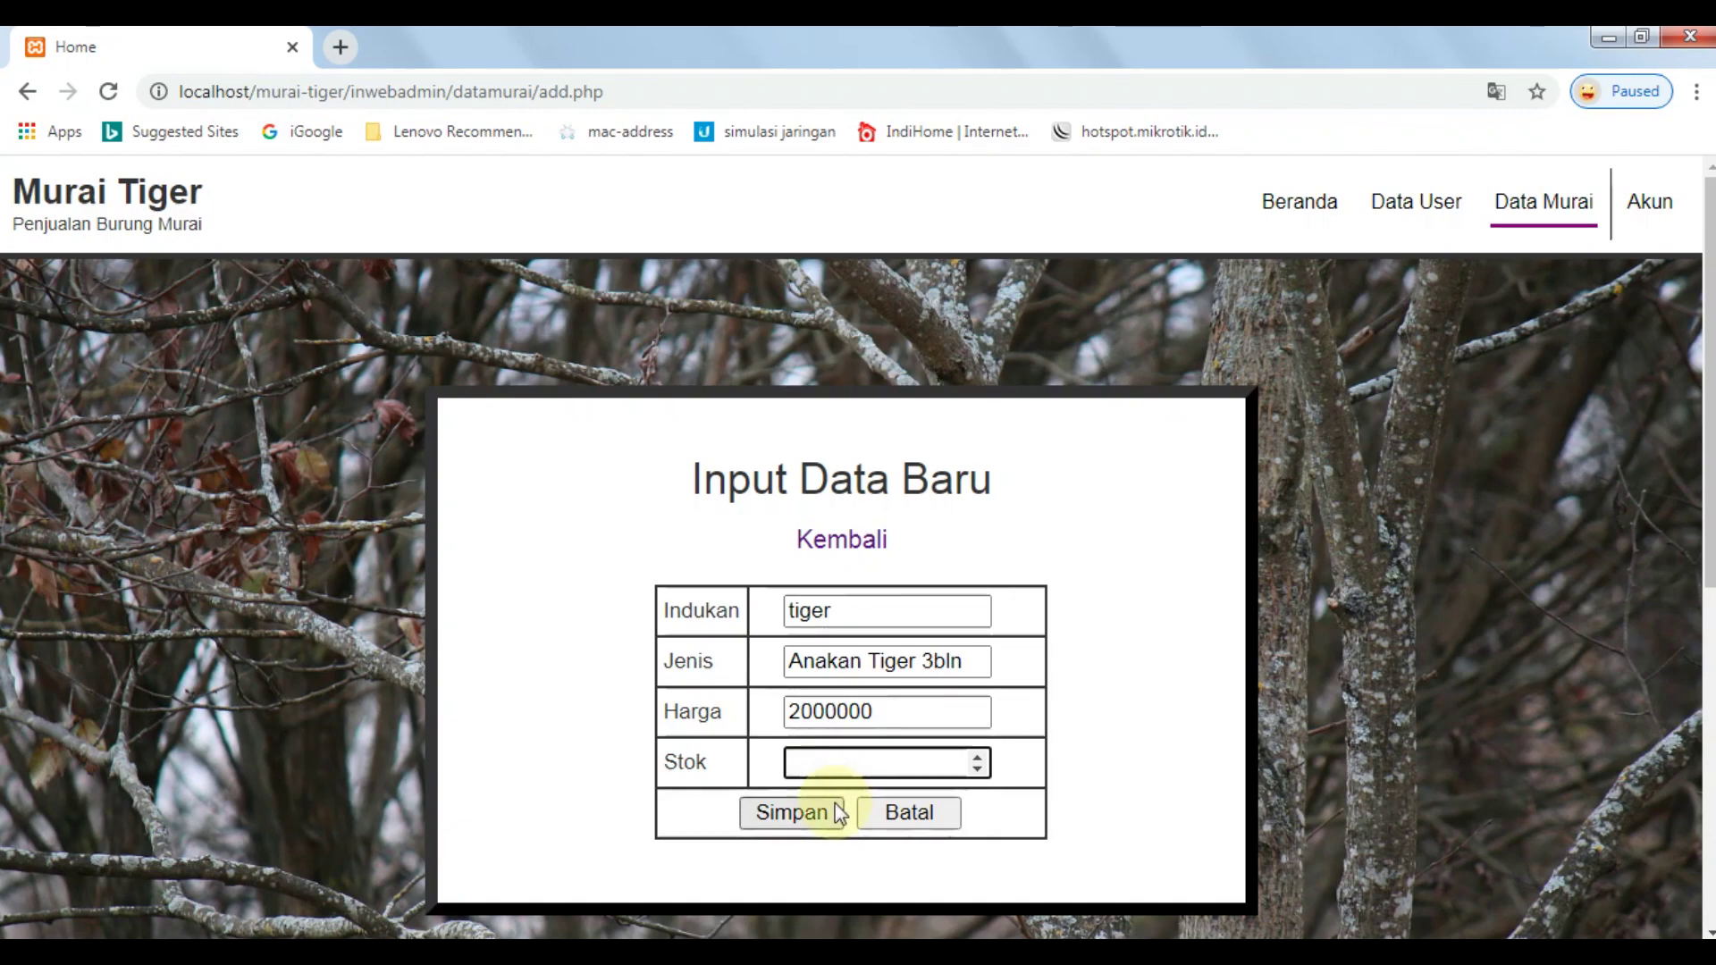
type("1")
left_click(836, 813)
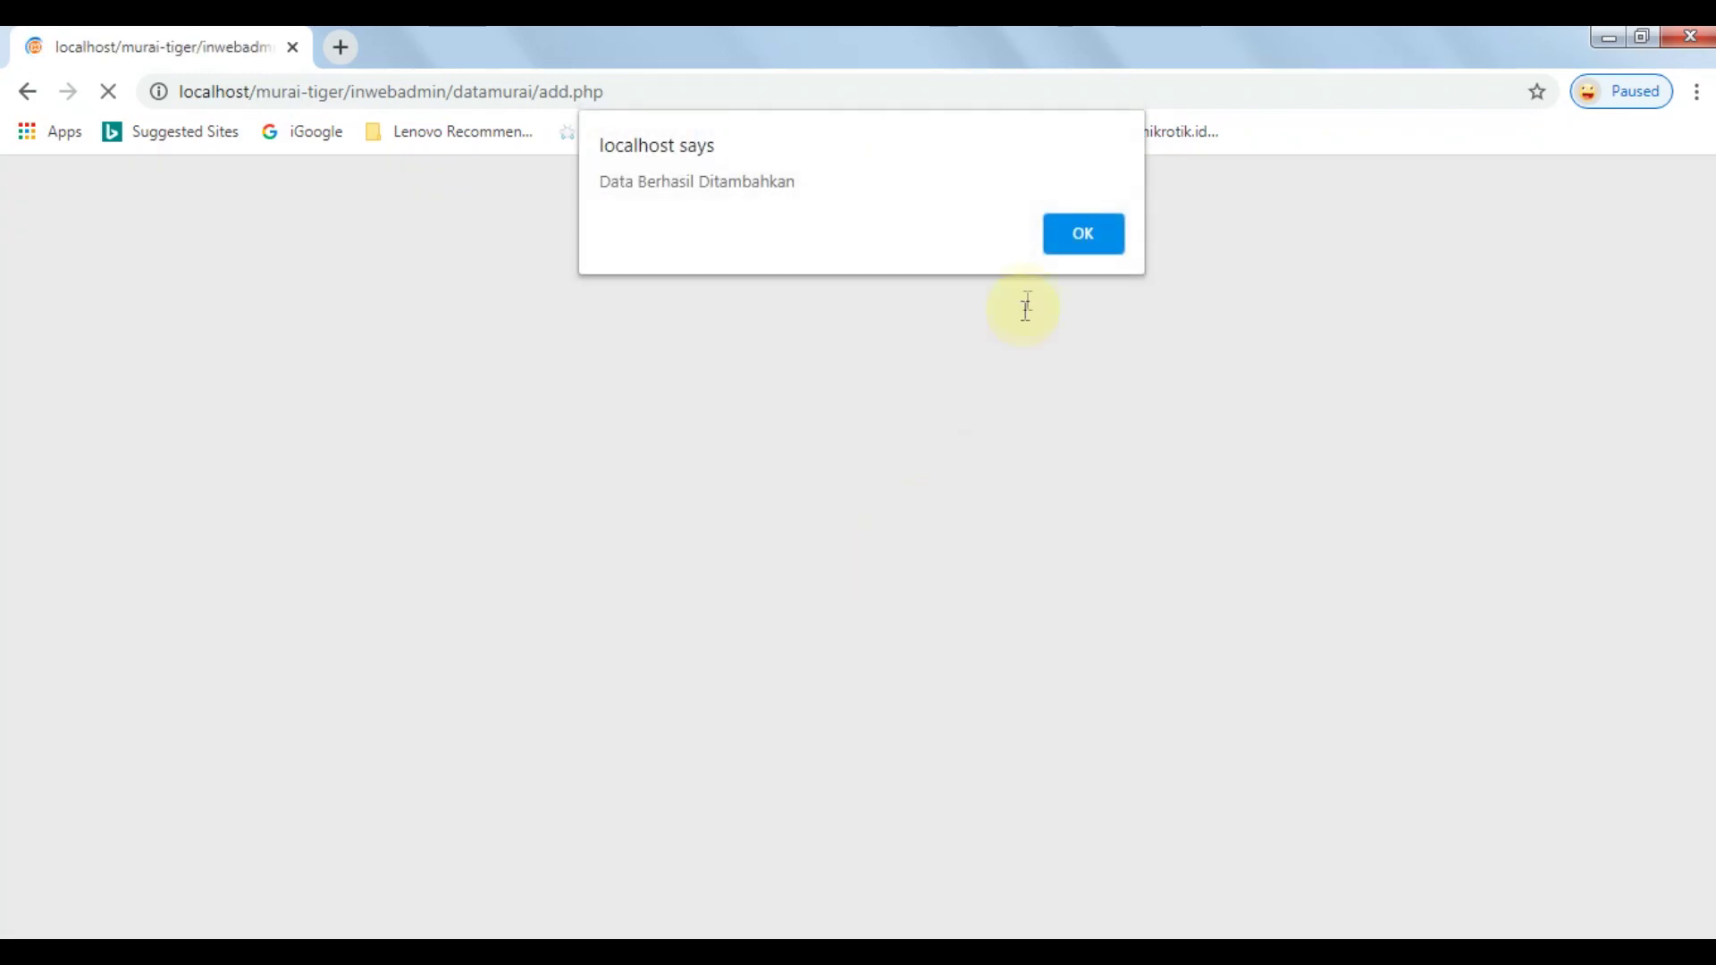
left_click(1081, 236)
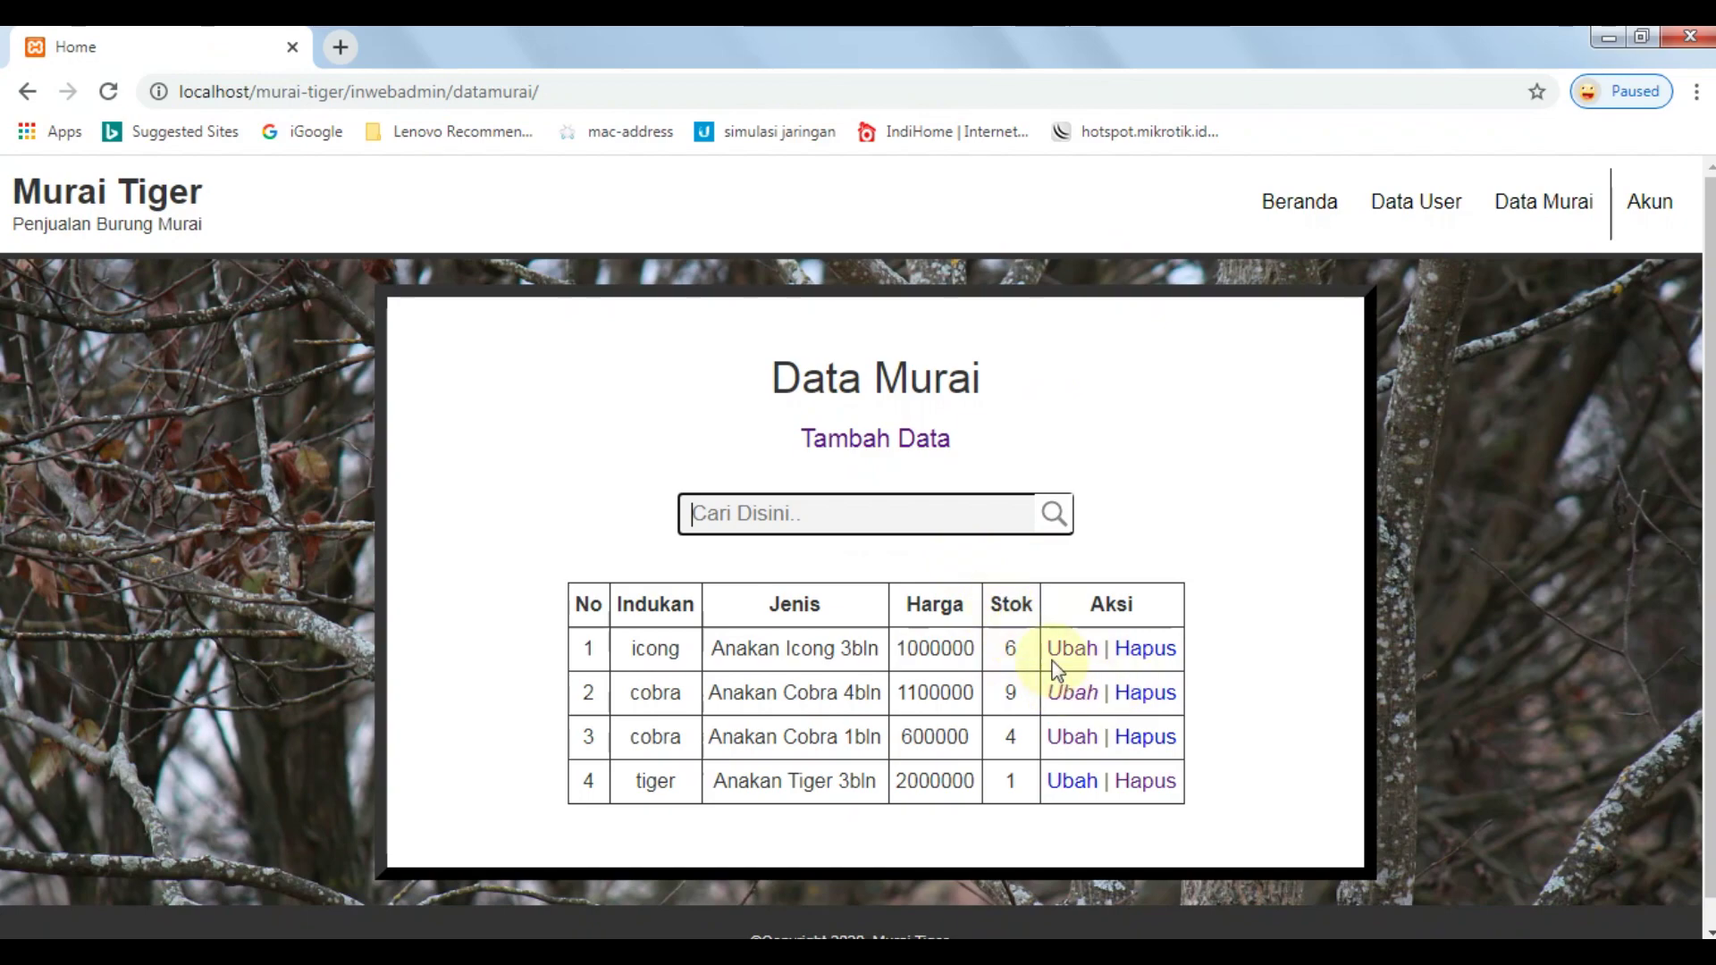
Change the tiger entry's stock to 5 and save it.
left_click(1072, 782)
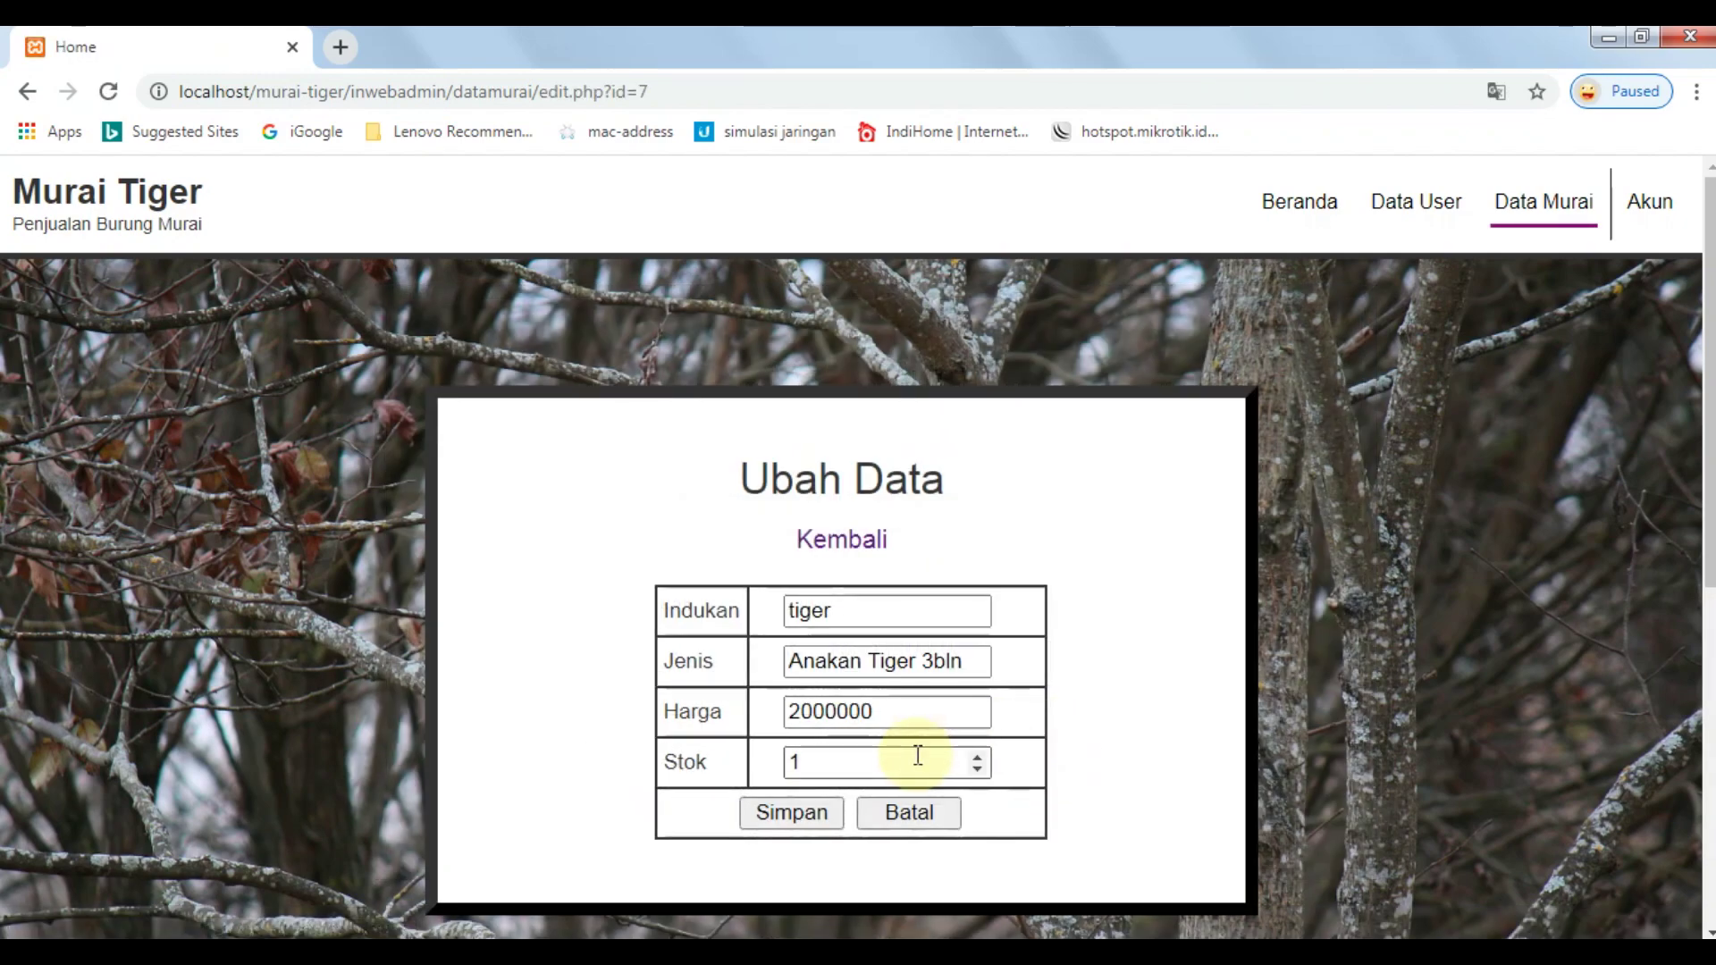
left_click(915, 755)
key("BackSpace")
type("5")
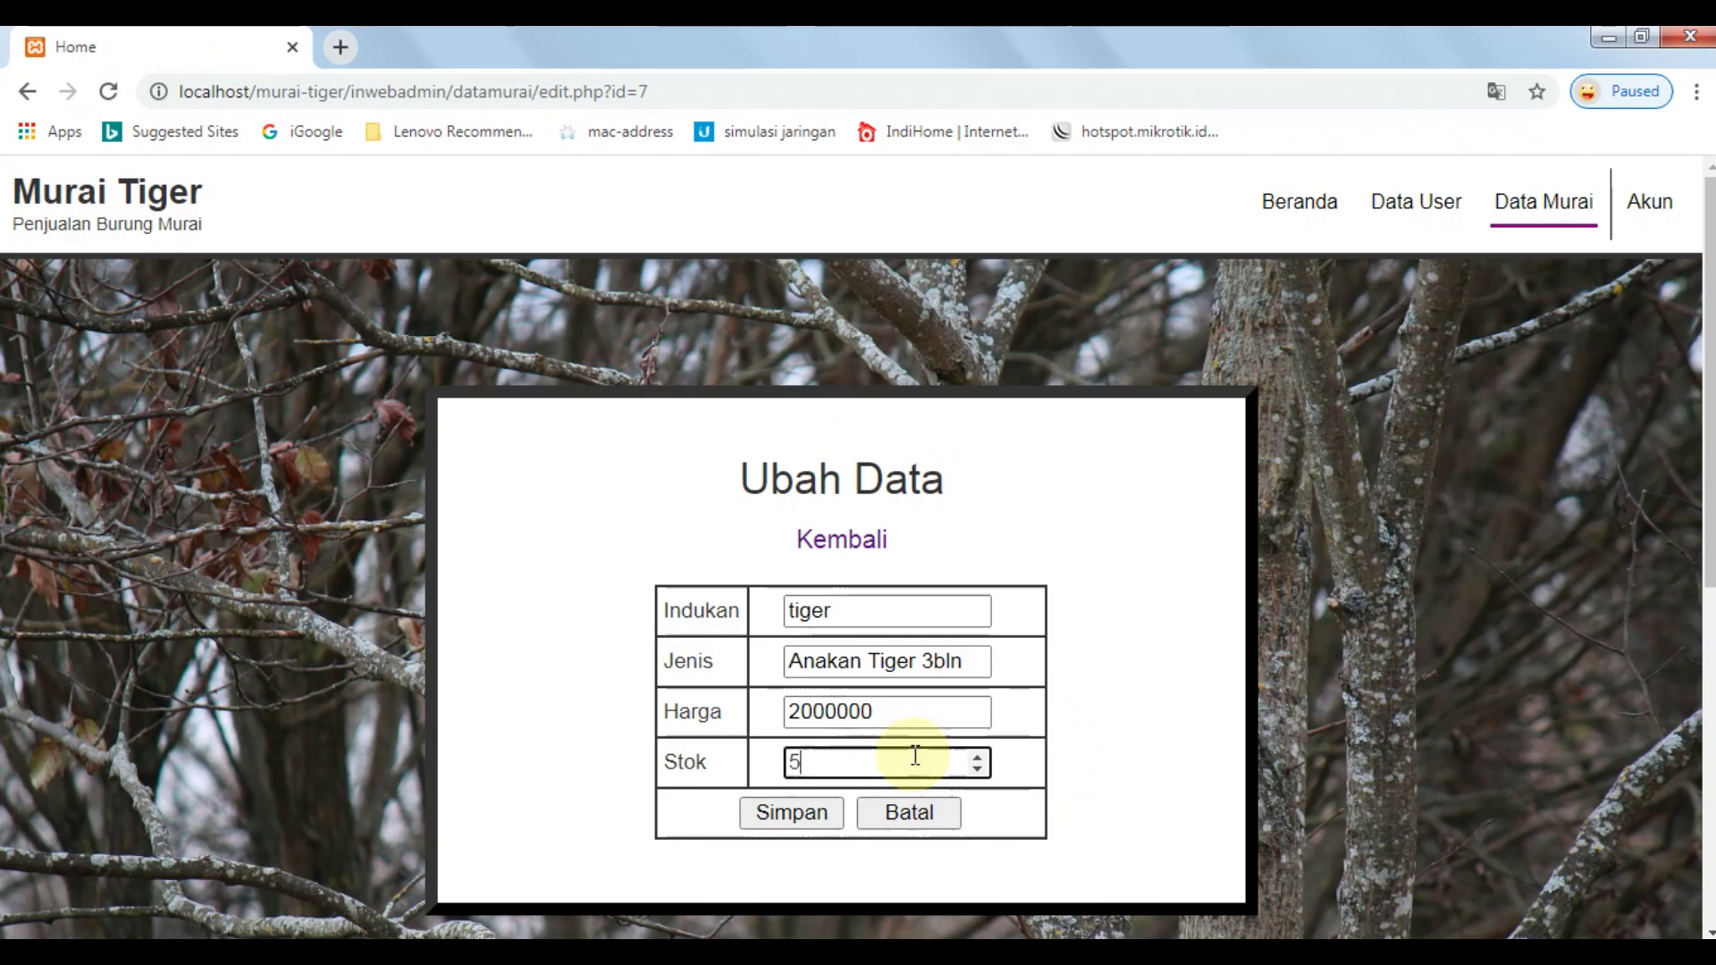
left_click(840, 810)
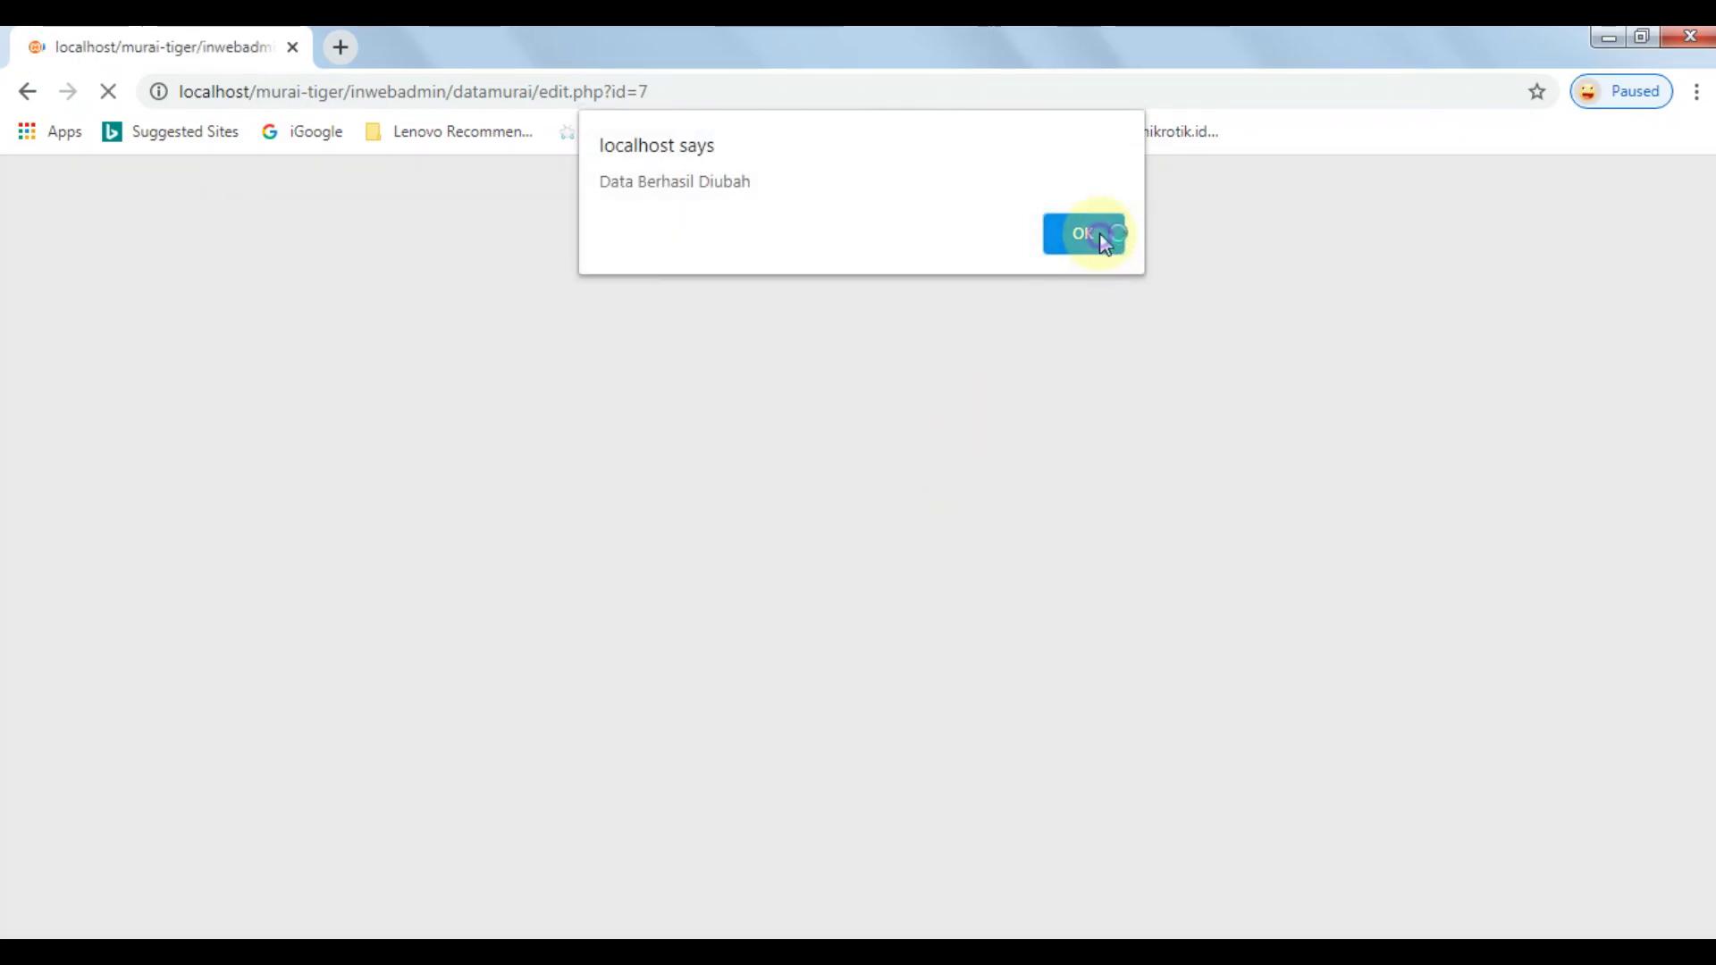
left_click(1092, 233)
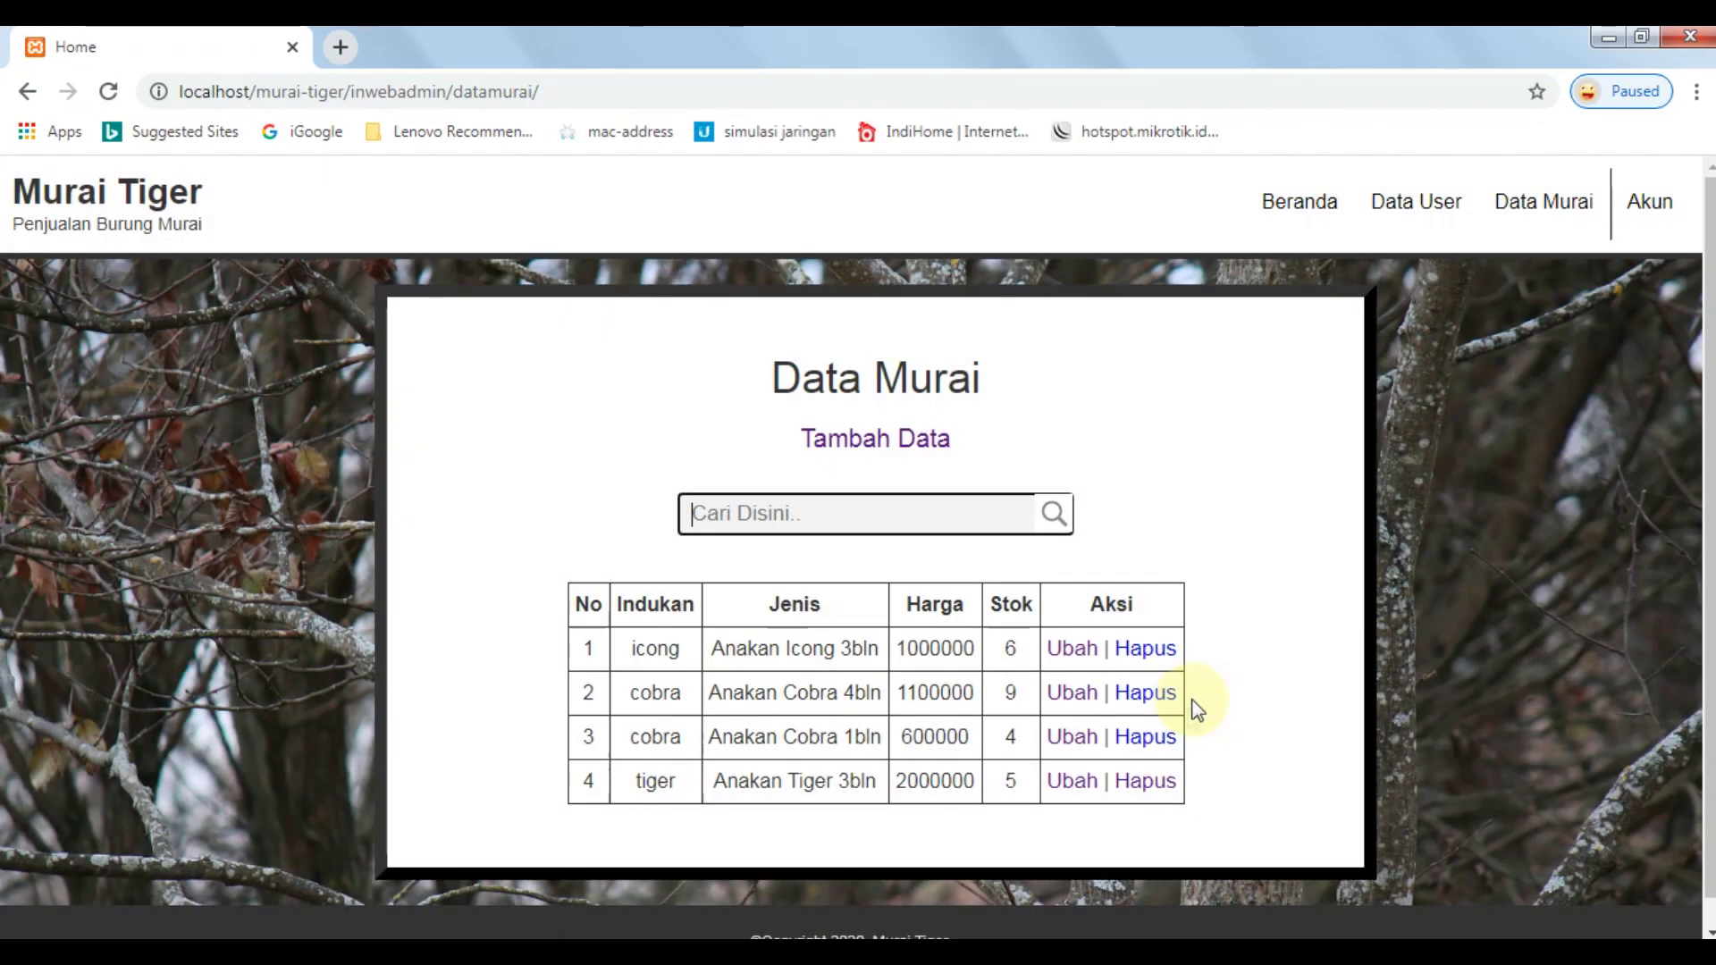
Delete the tiger entry and confirm the deletion.
left_click(1153, 782)
left_click(984, 235)
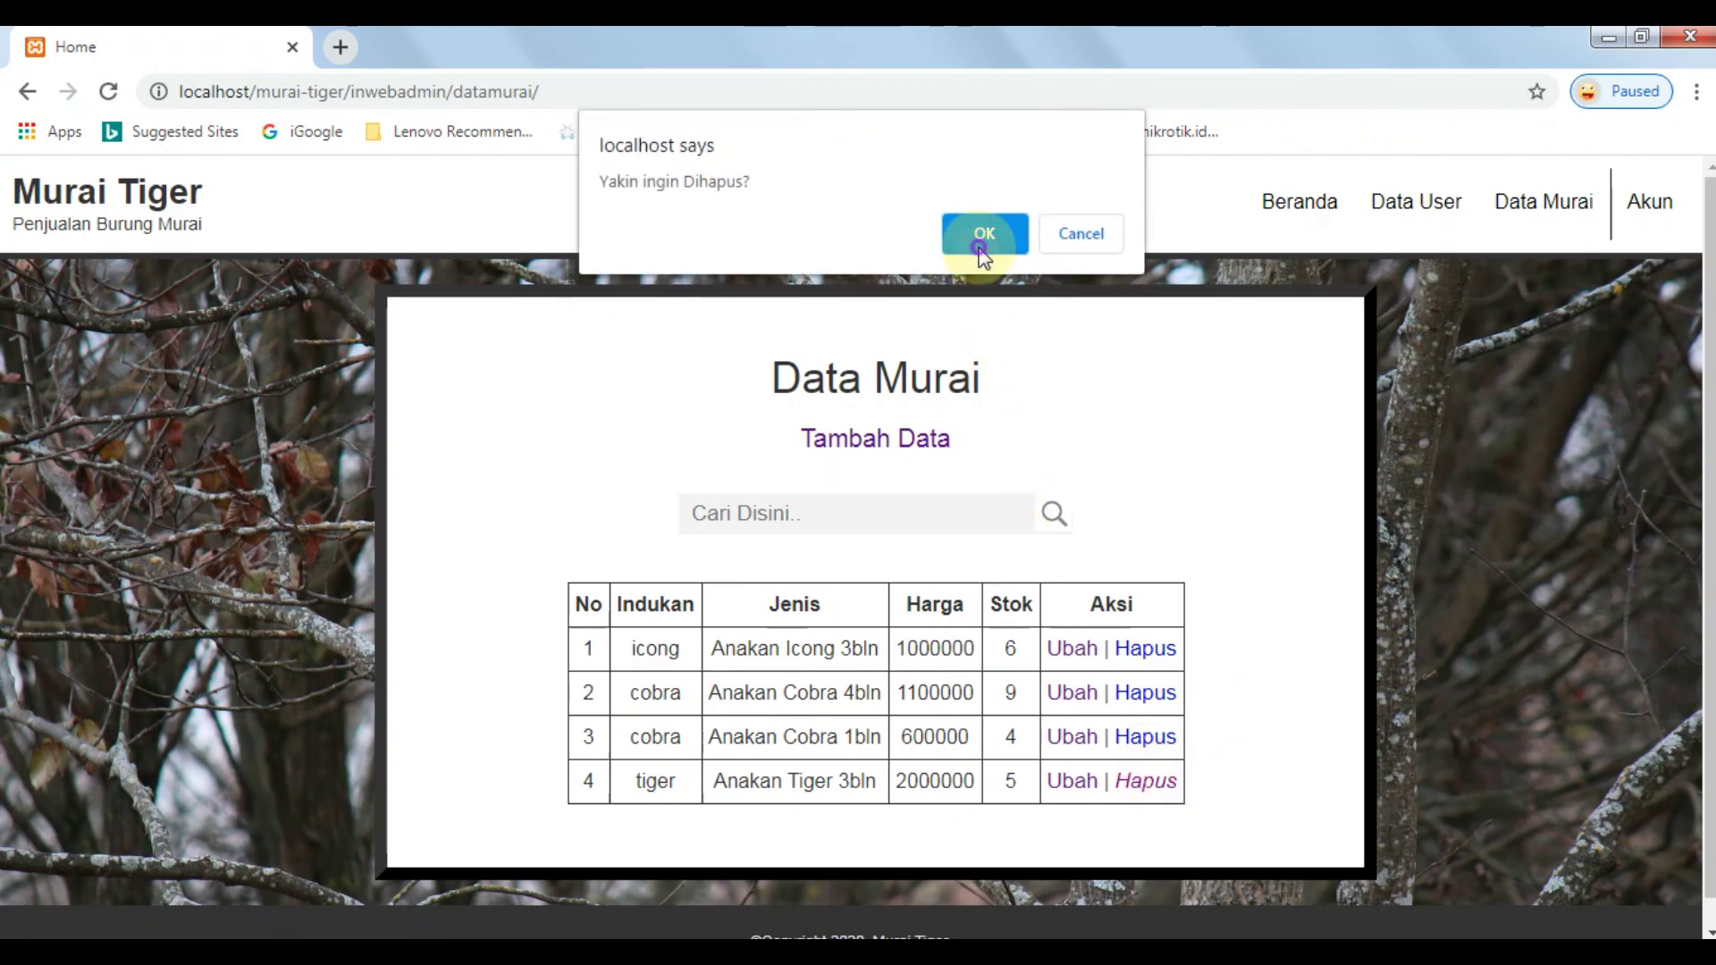
left_click(1082, 234)
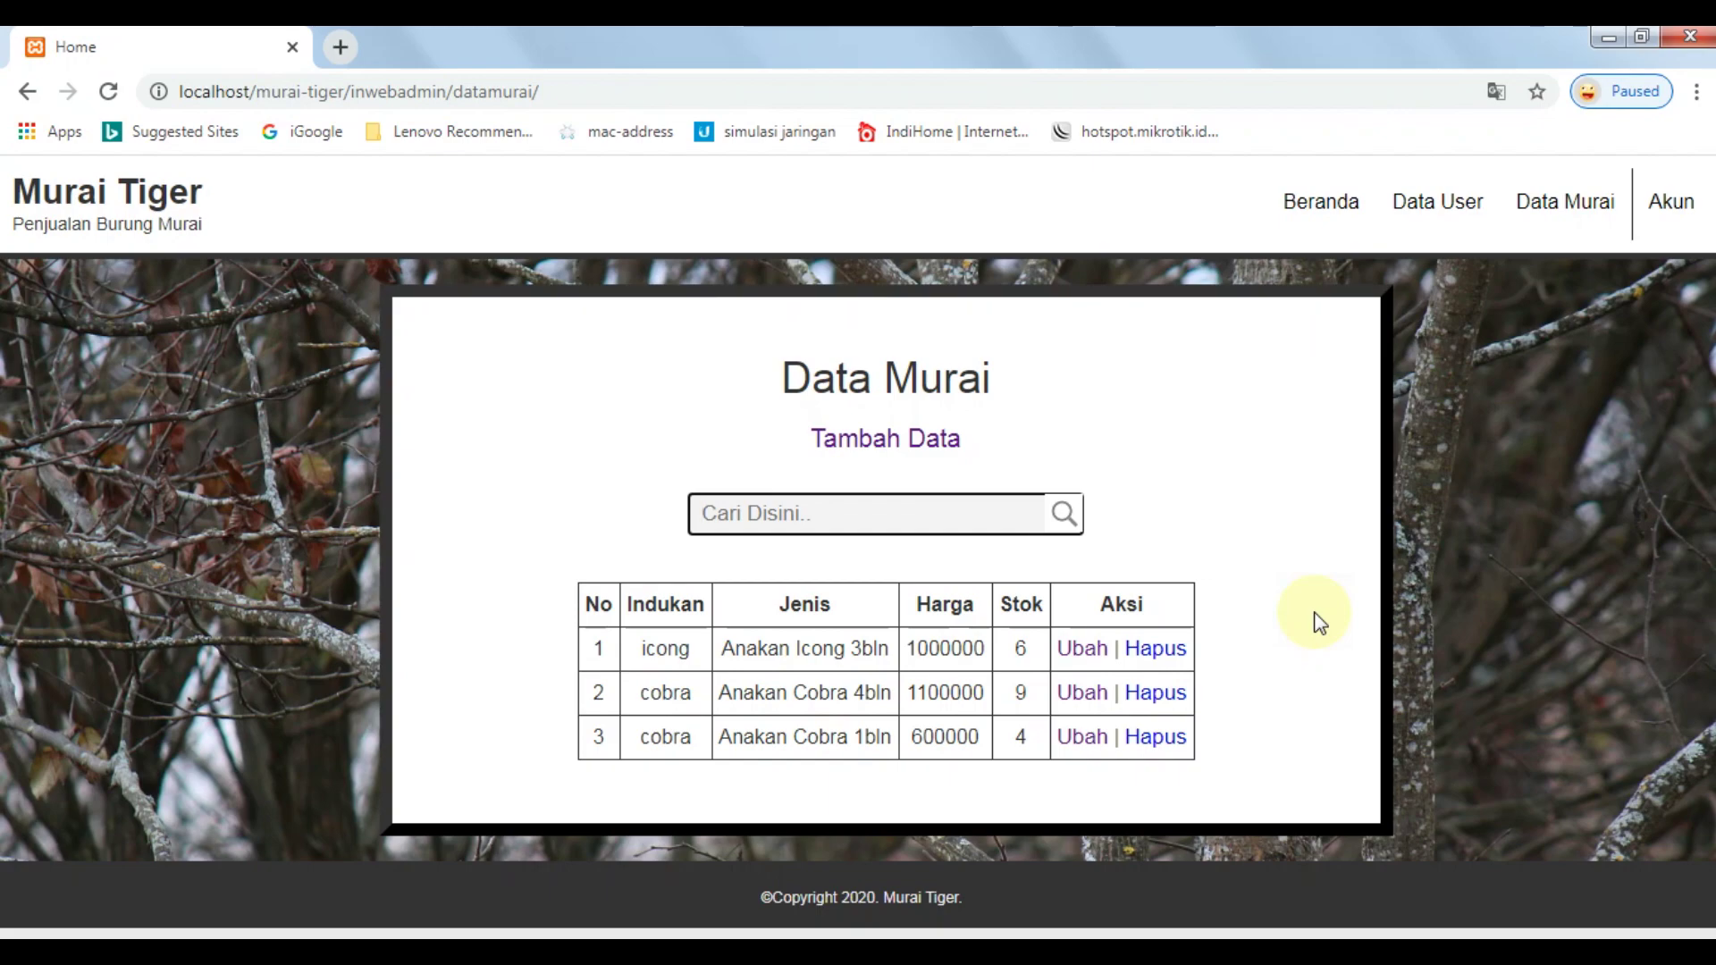
Cancel two delete prompts for the row 3 cobra entry, then go to Beranda.
left_click(1148, 737)
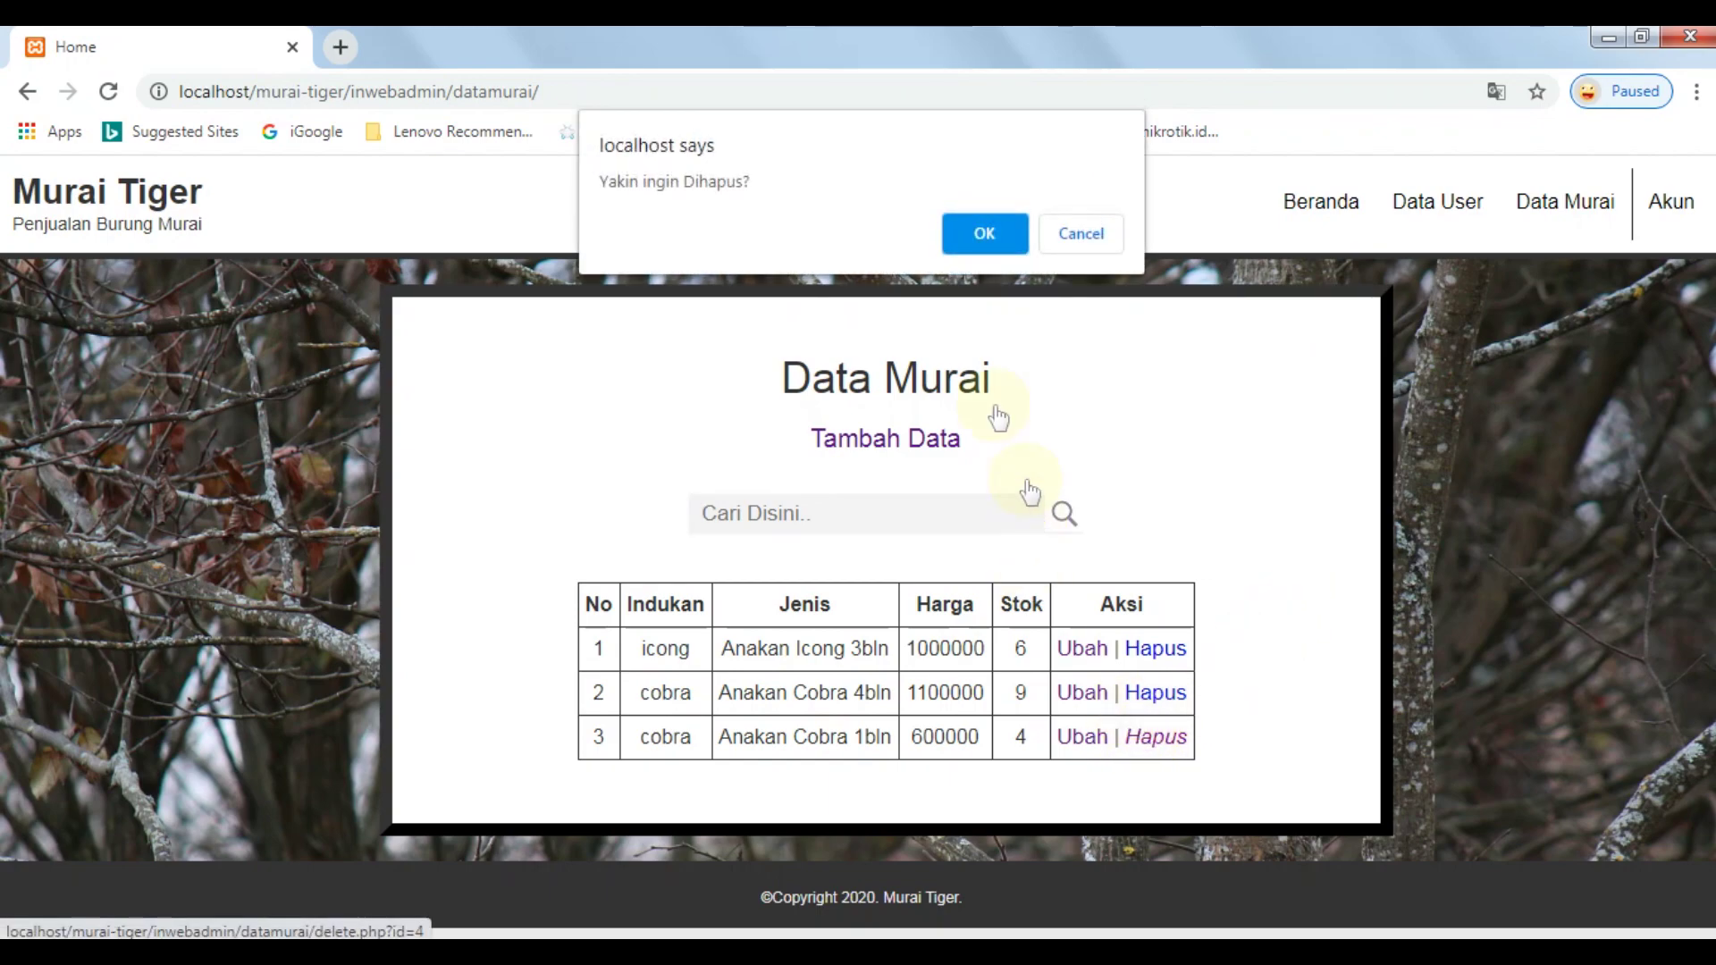
left_click(1080, 236)
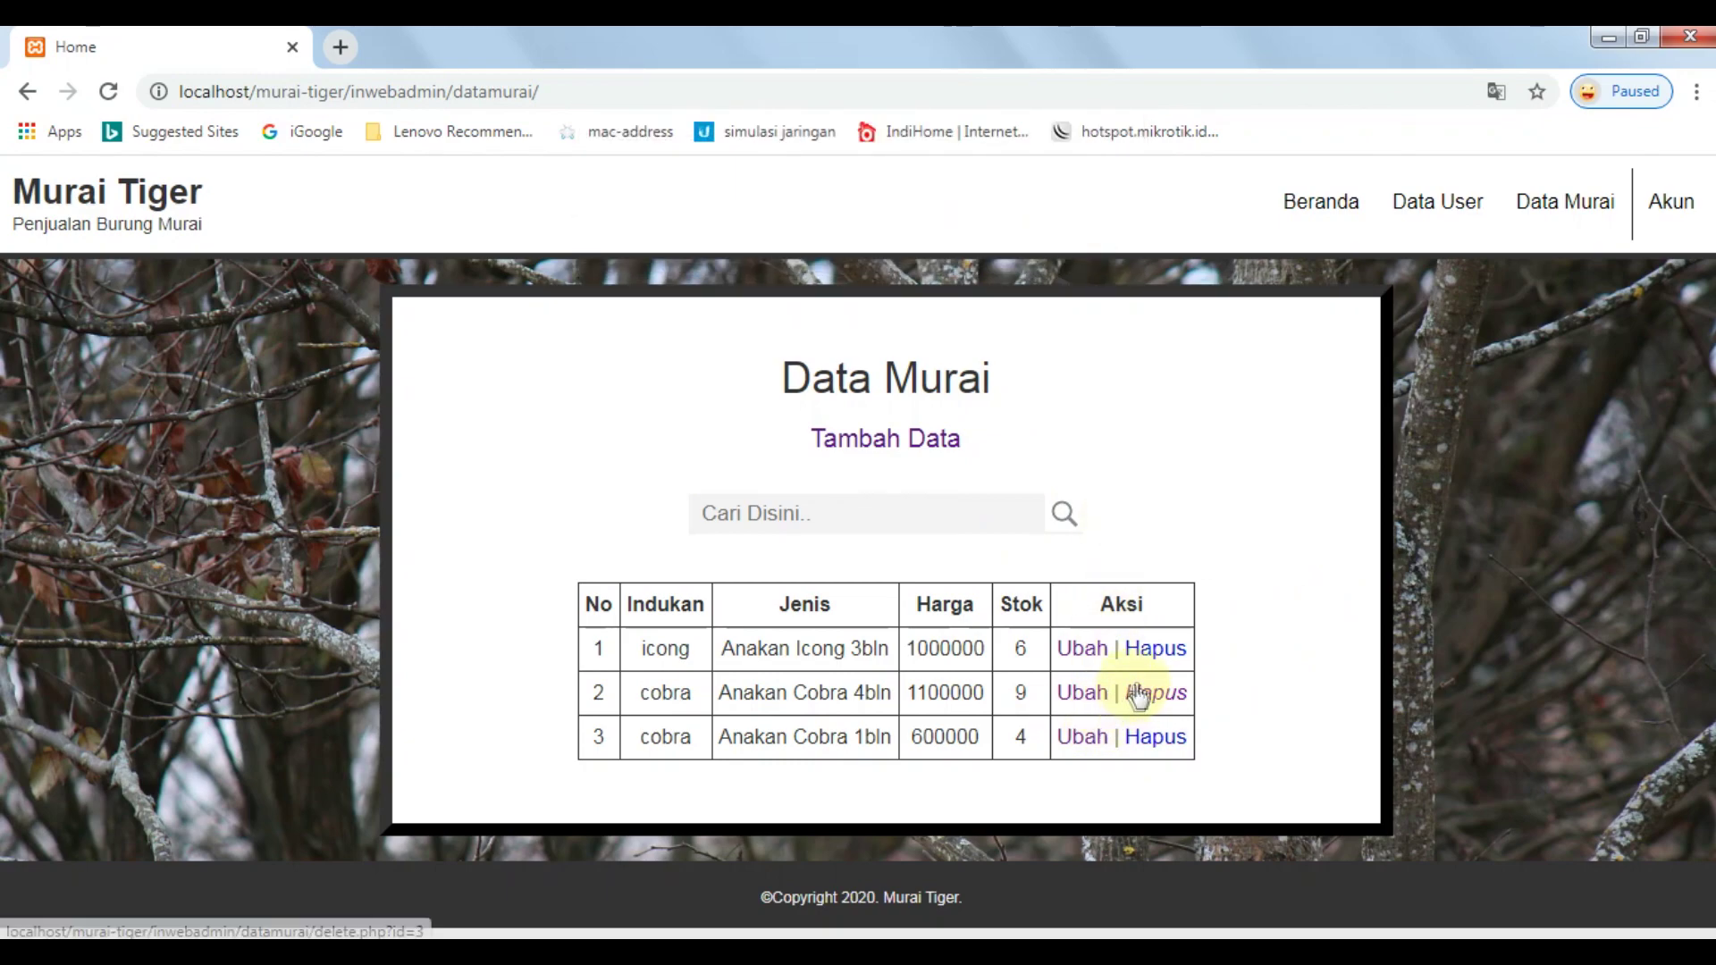
left_click(1142, 740)
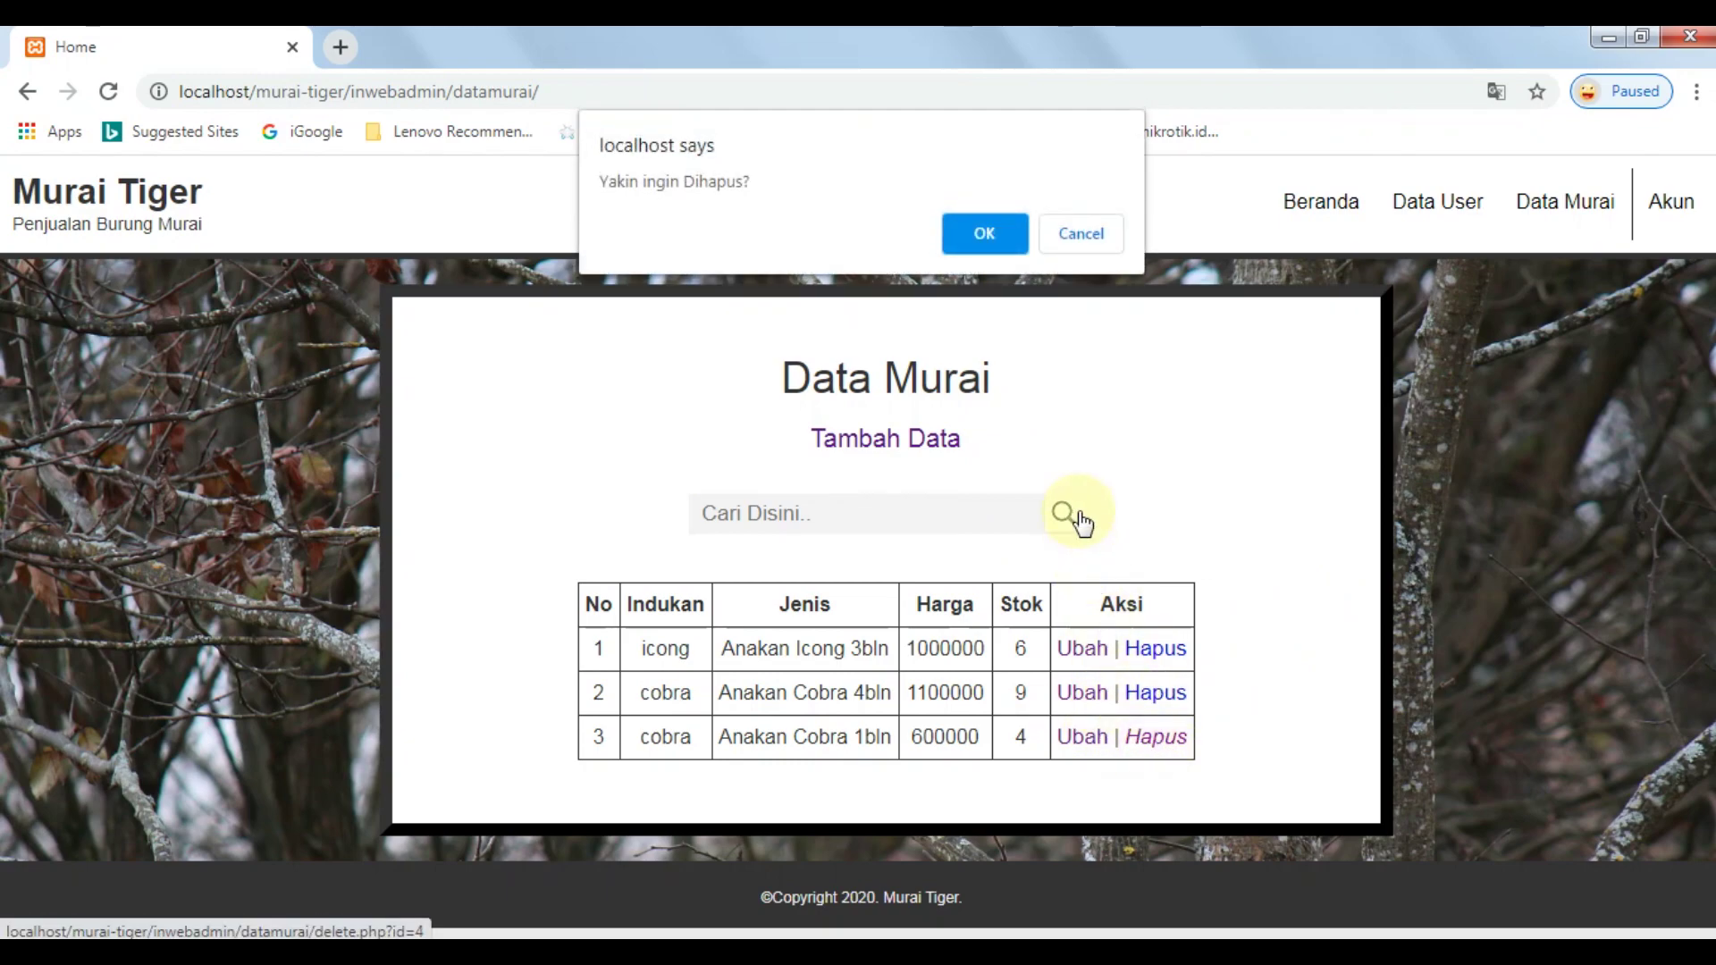
left_click(1081, 235)
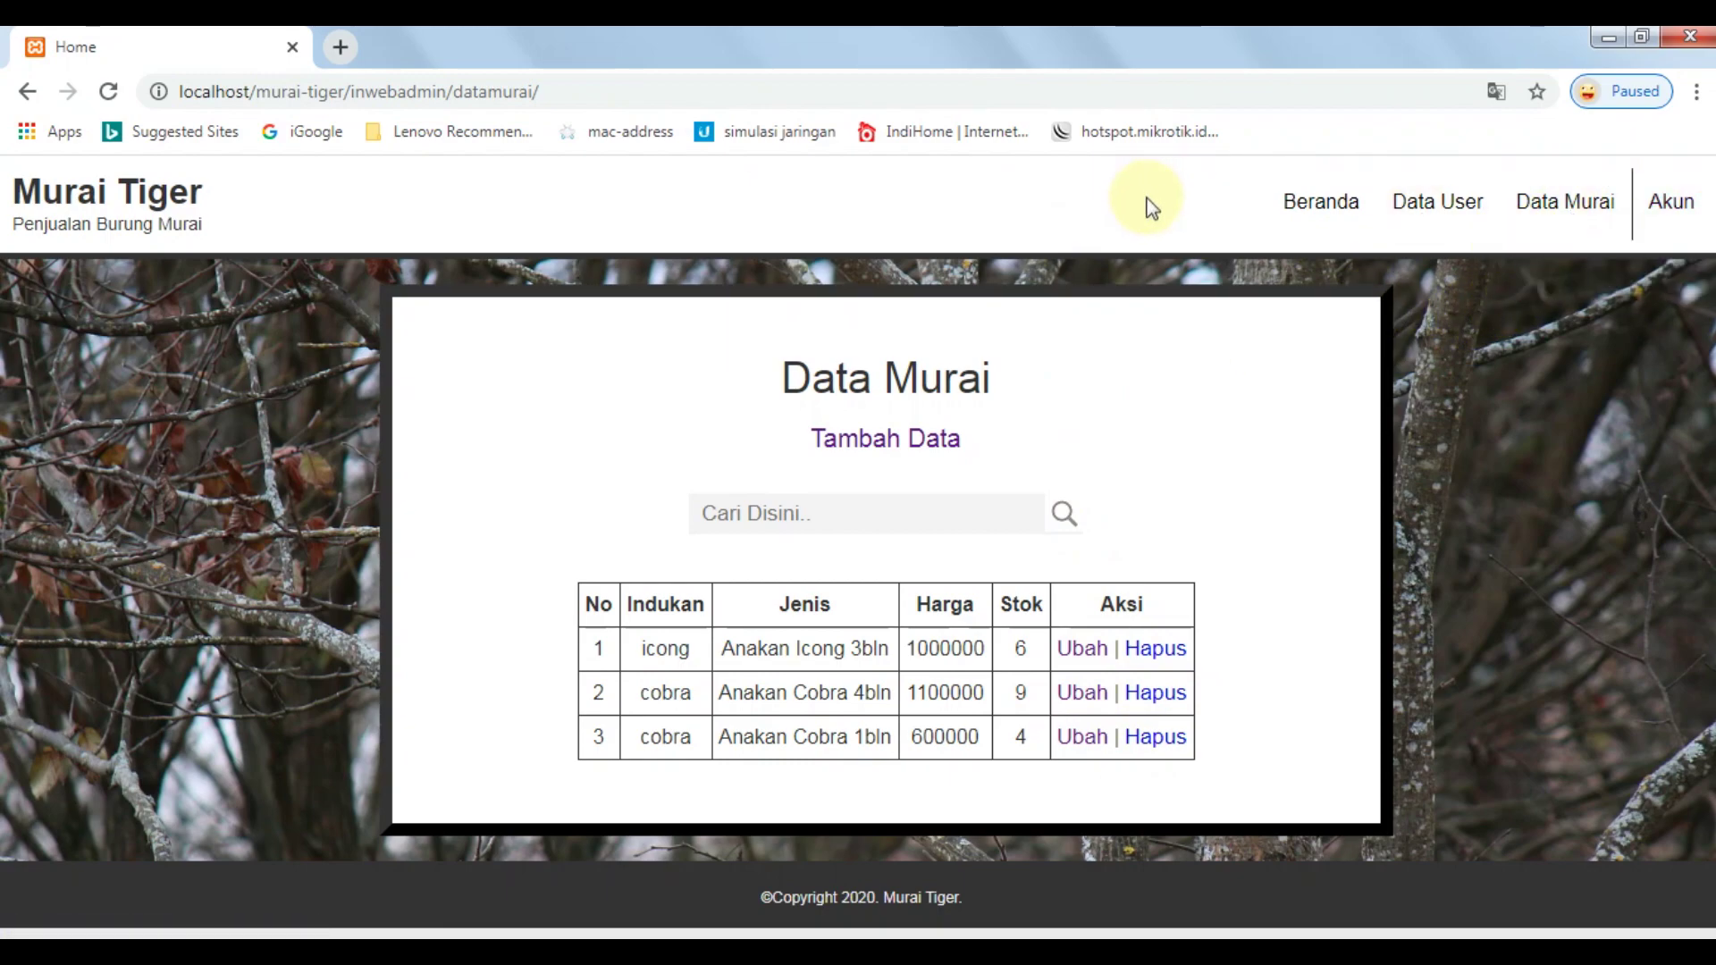
left_click(1325, 223)
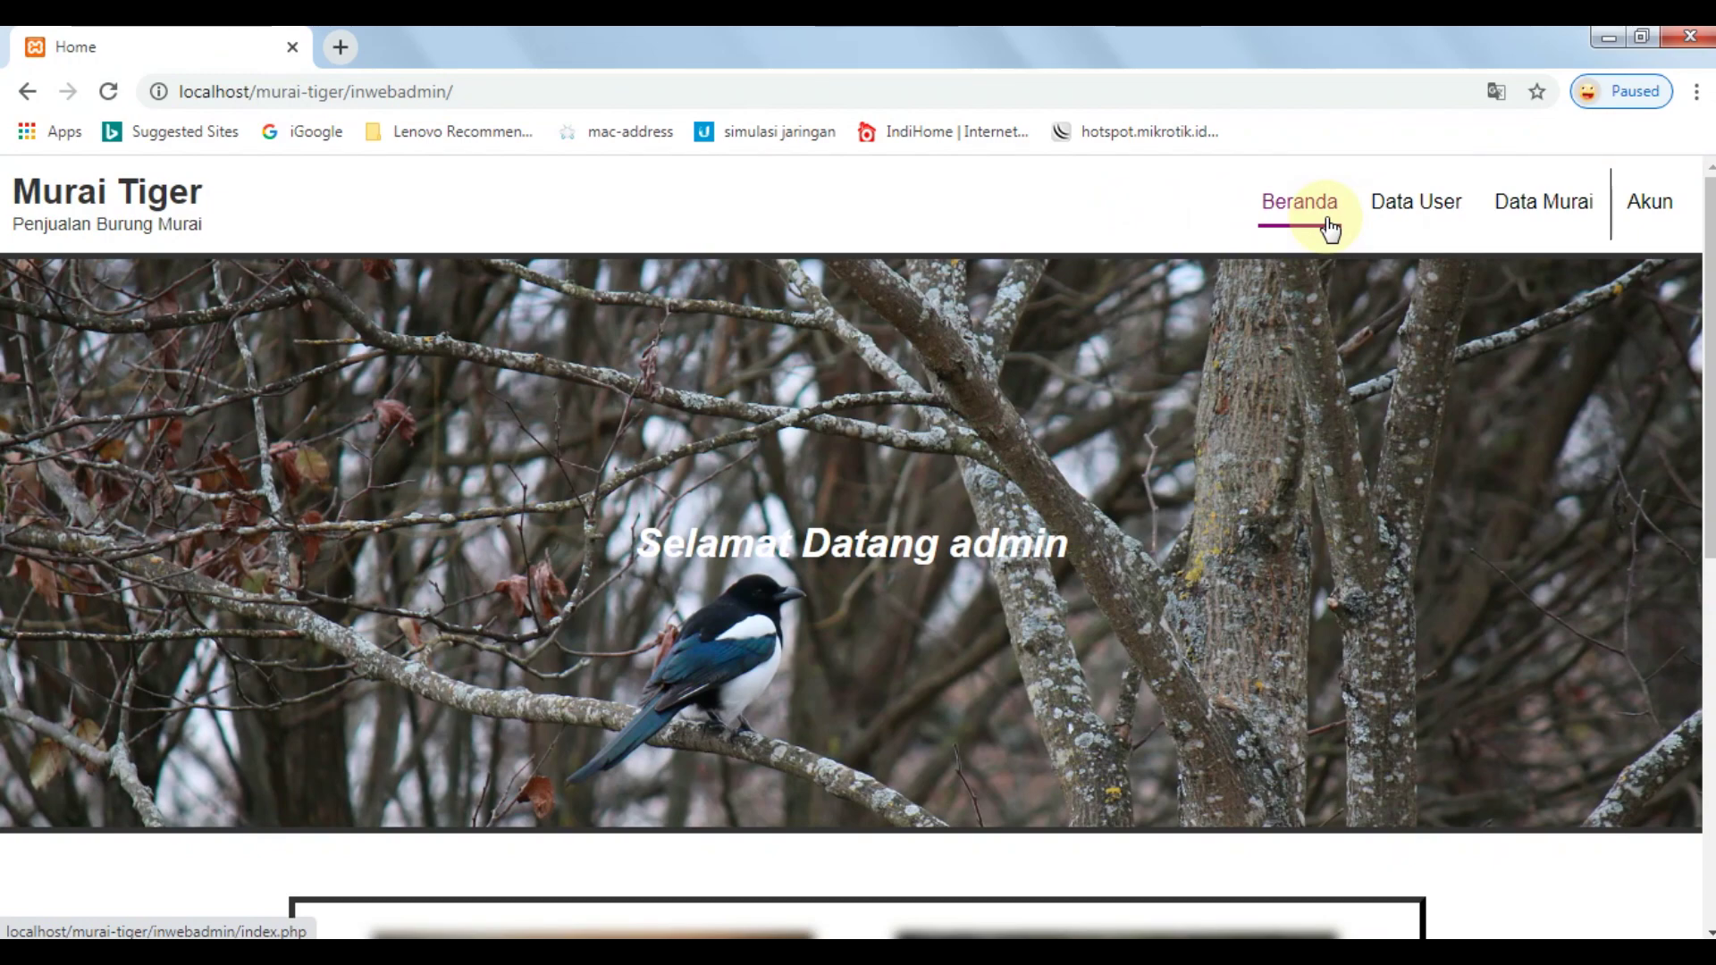
Log out of the admin account from the Akun menu on the home page.
scroll(1331, 385, "down", 4)
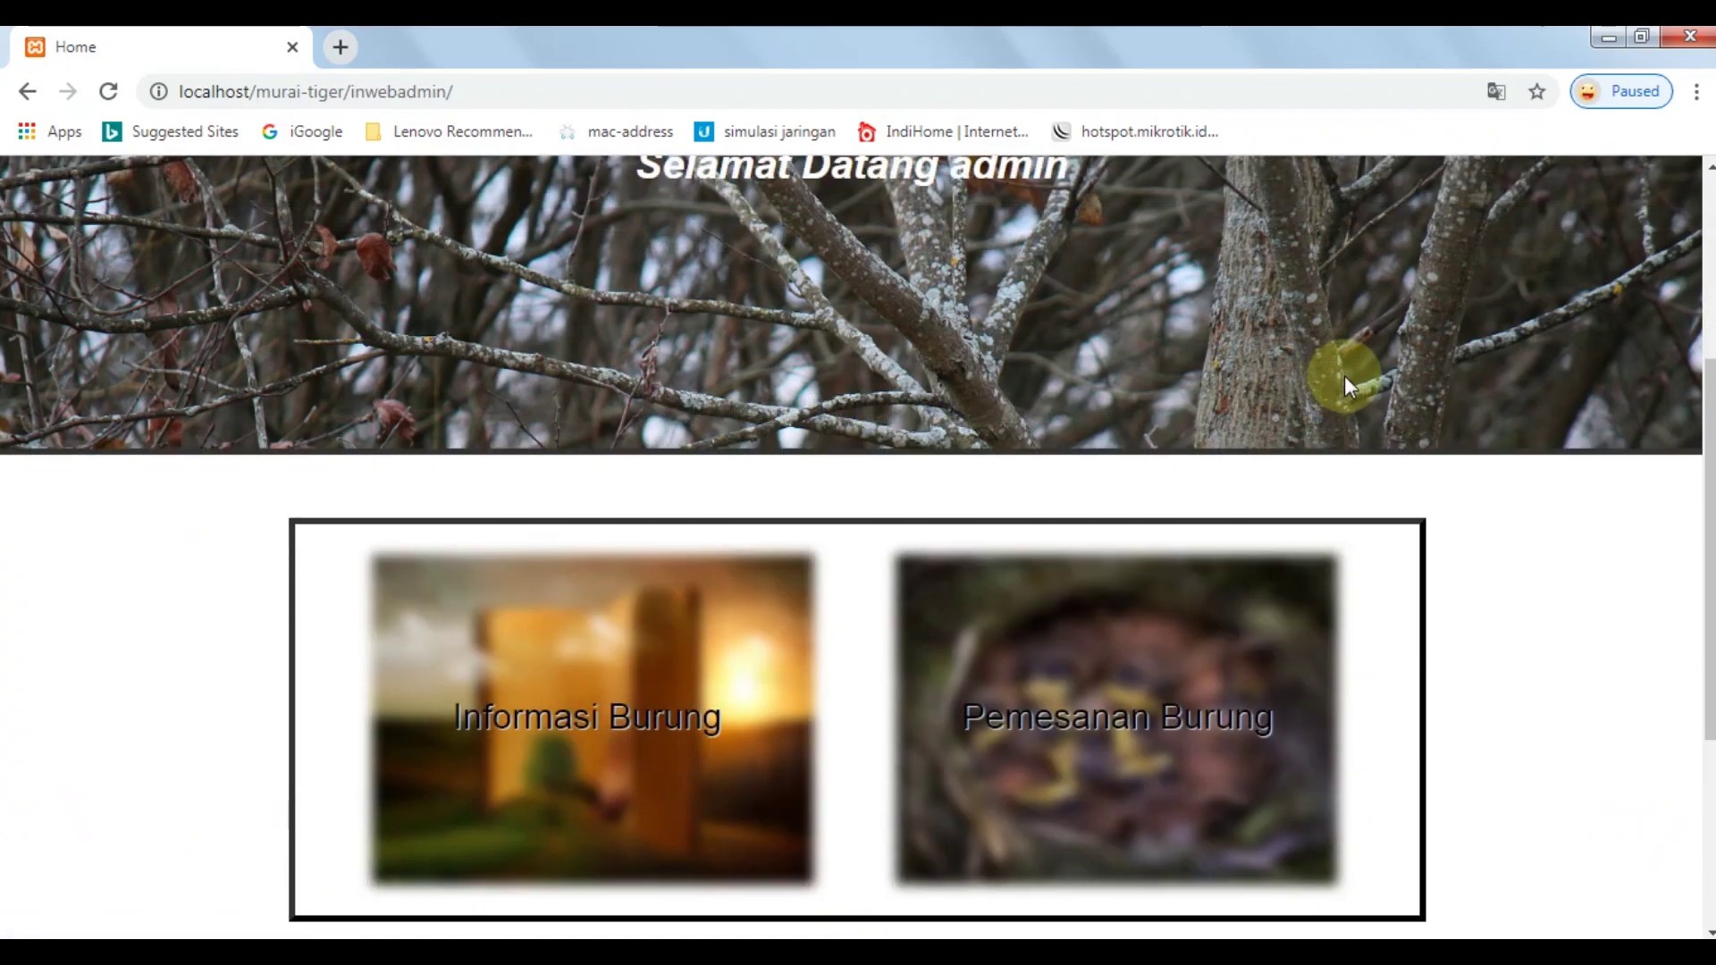
scroll(1452, 463, "up", 3)
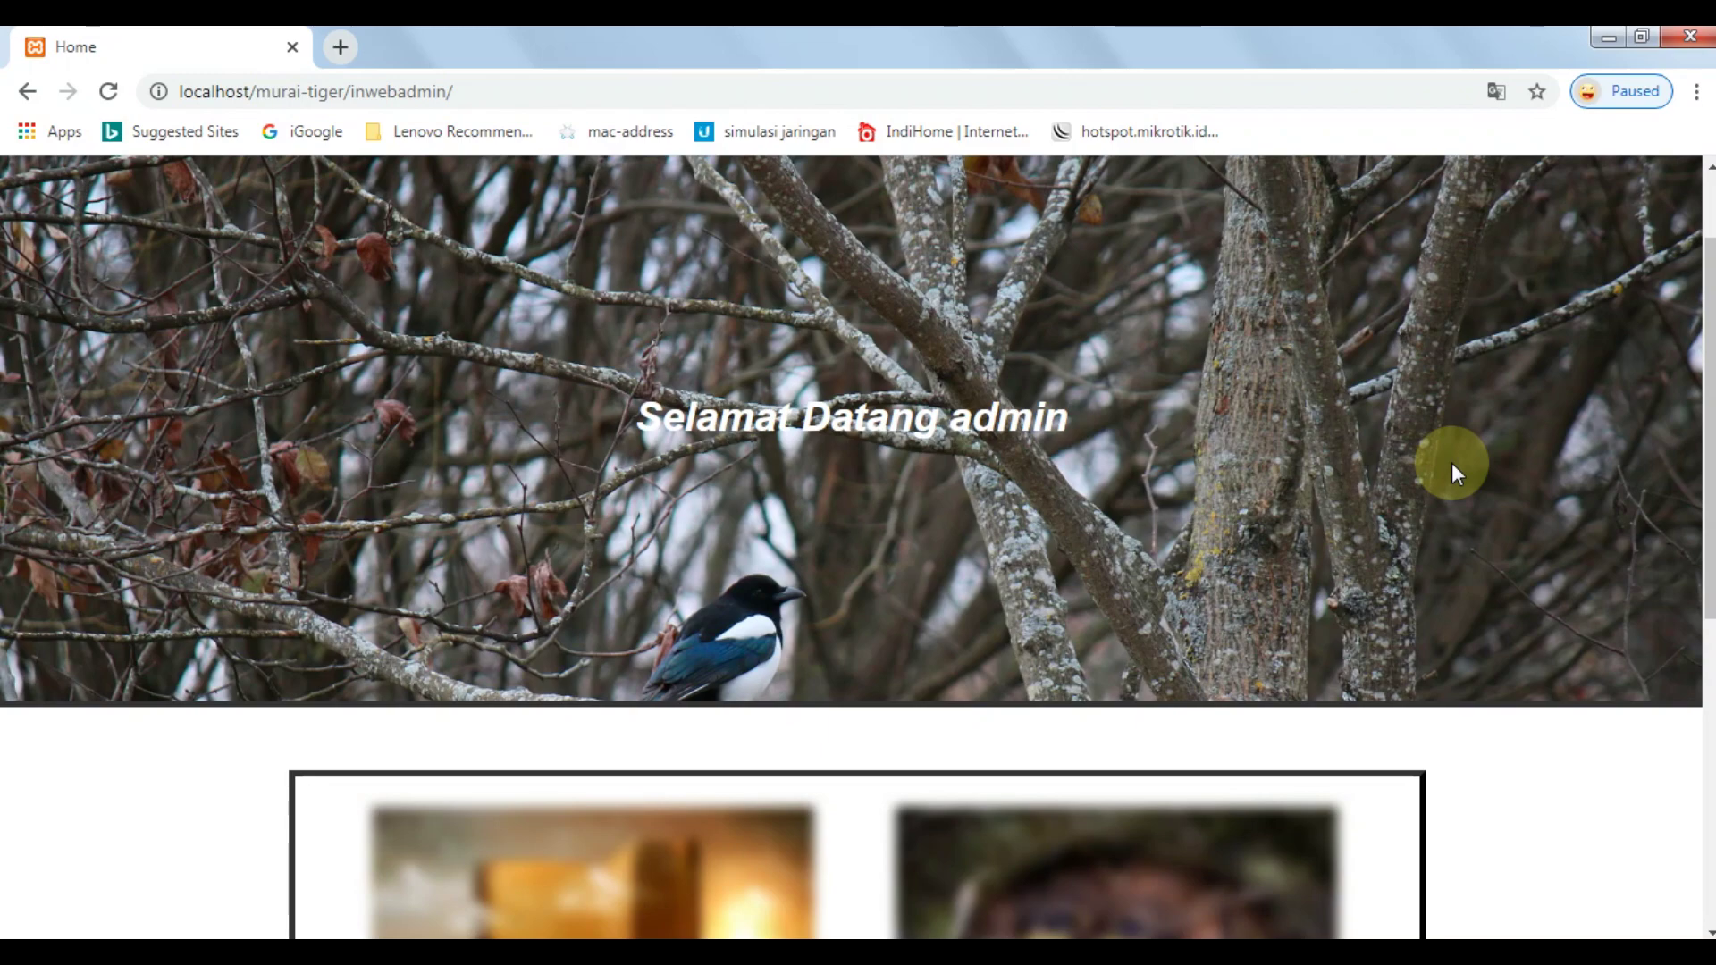
scroll(1451, 463, "up", 2)
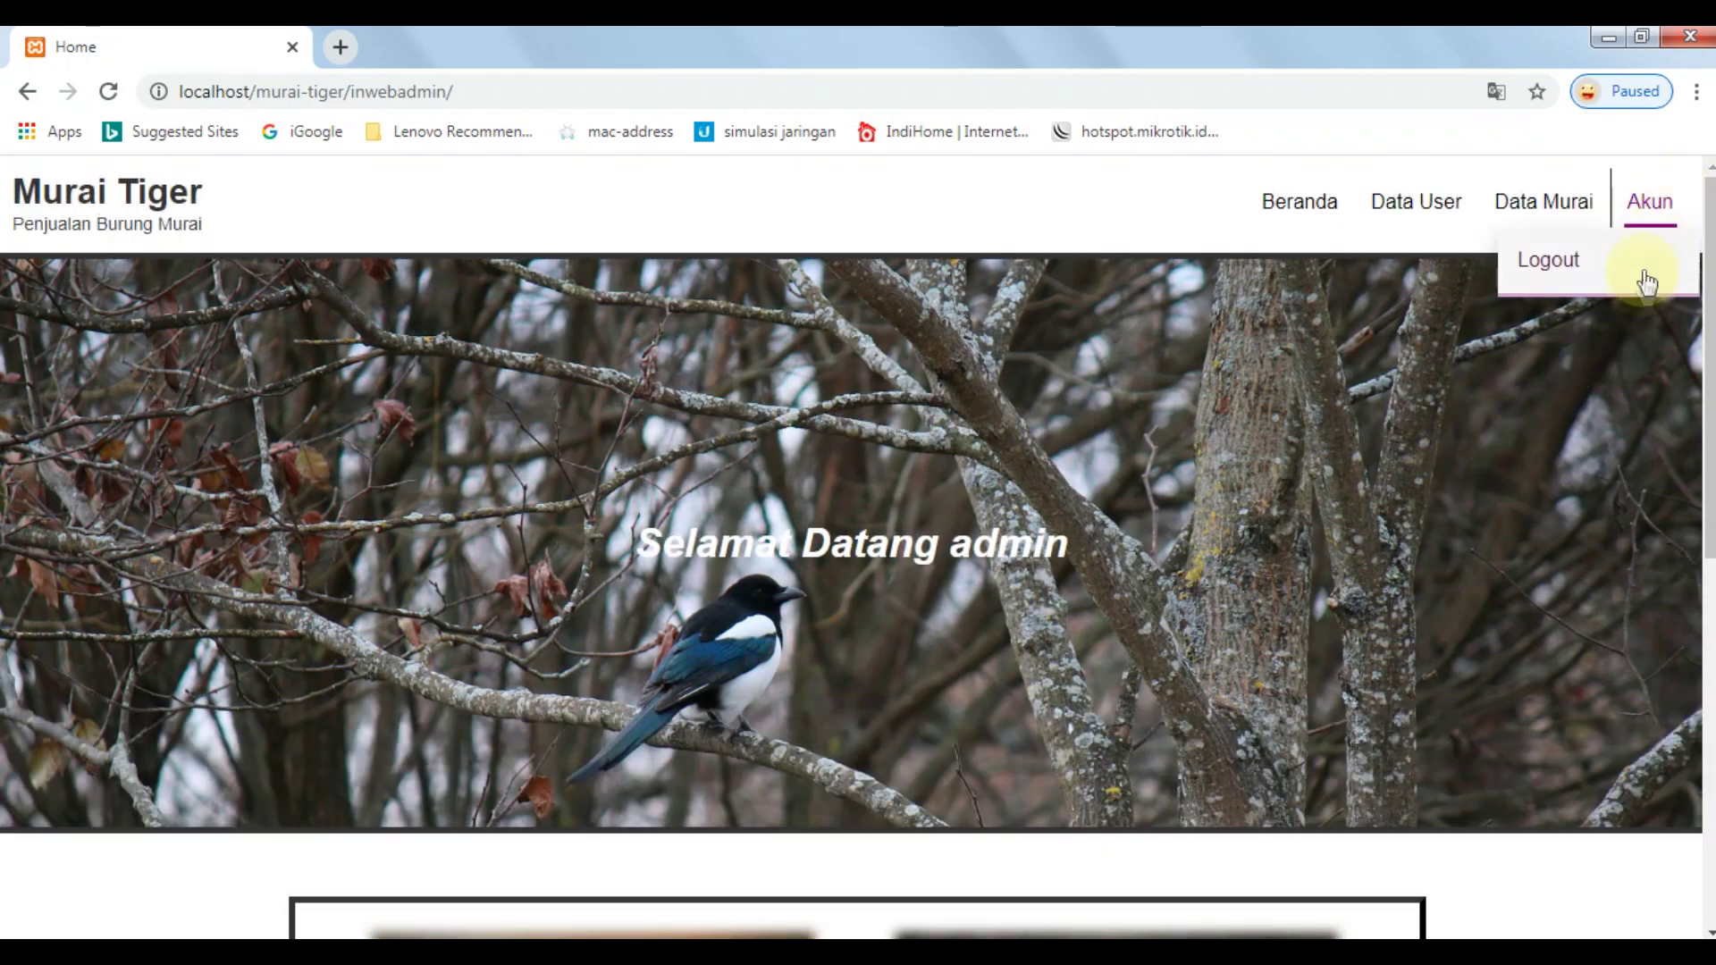
left_click(1635, 284)
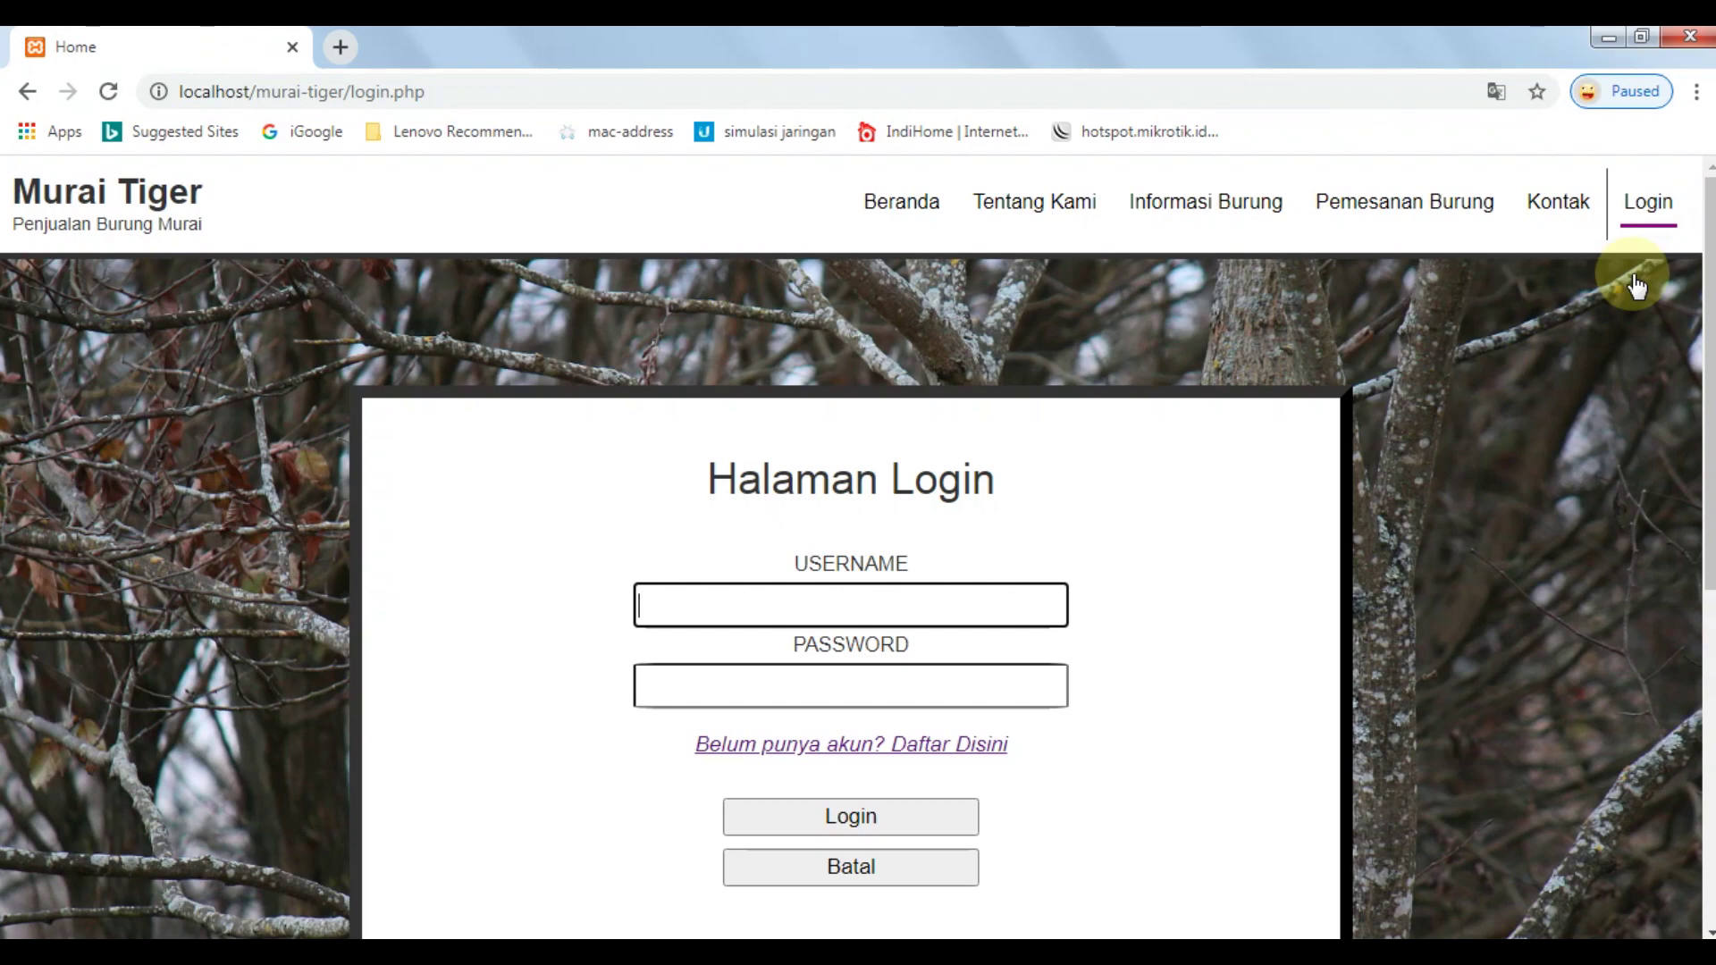